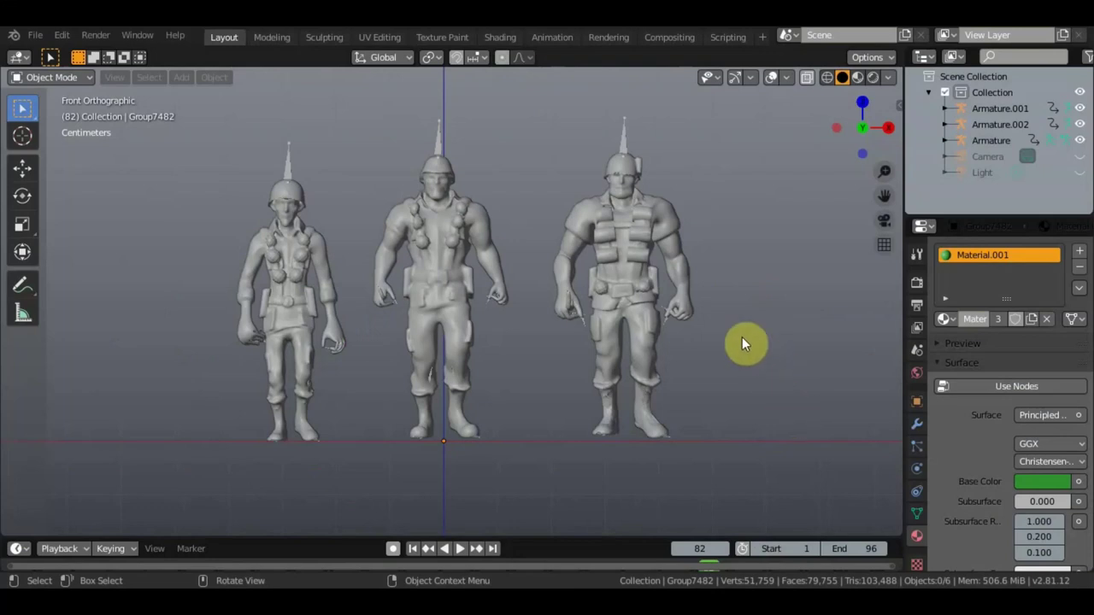
- Orbit to a side view of the soldiers, then play and stop their walking animation
scroll(449, 171, down, 2)
middle_drag(606, 253, 428, 279)
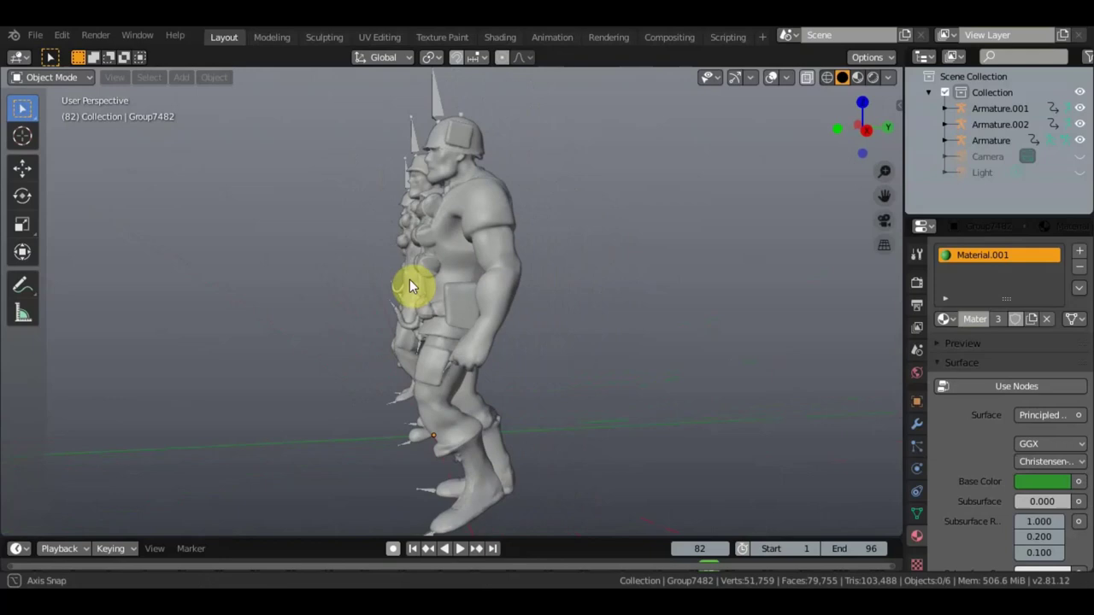
middle_drag(429, 279, 402, 279)
click(460, 551)
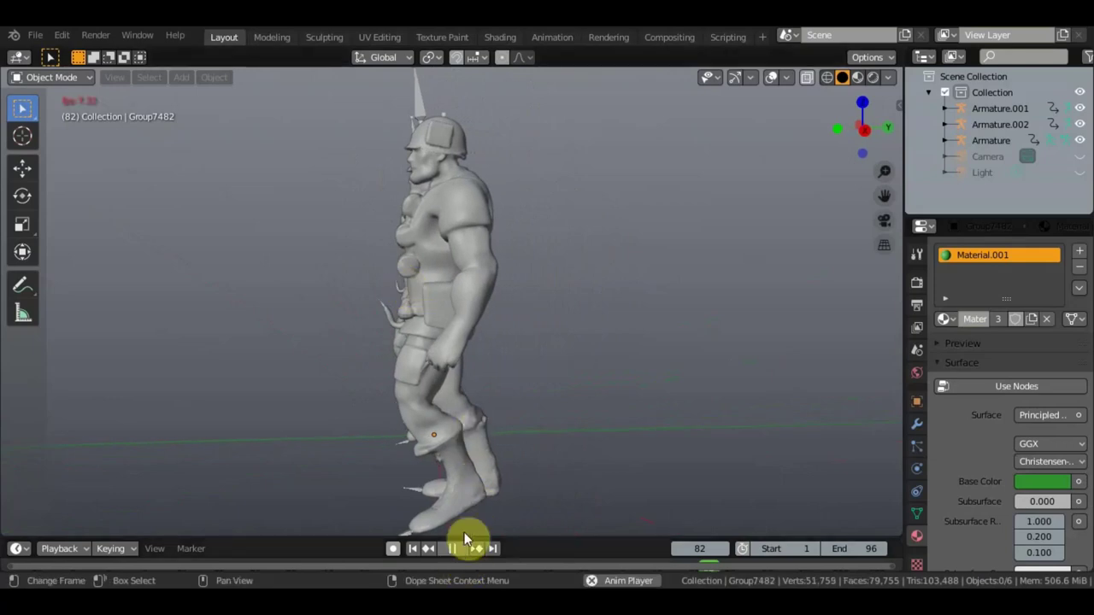
scroll(483, 480, down, 3)
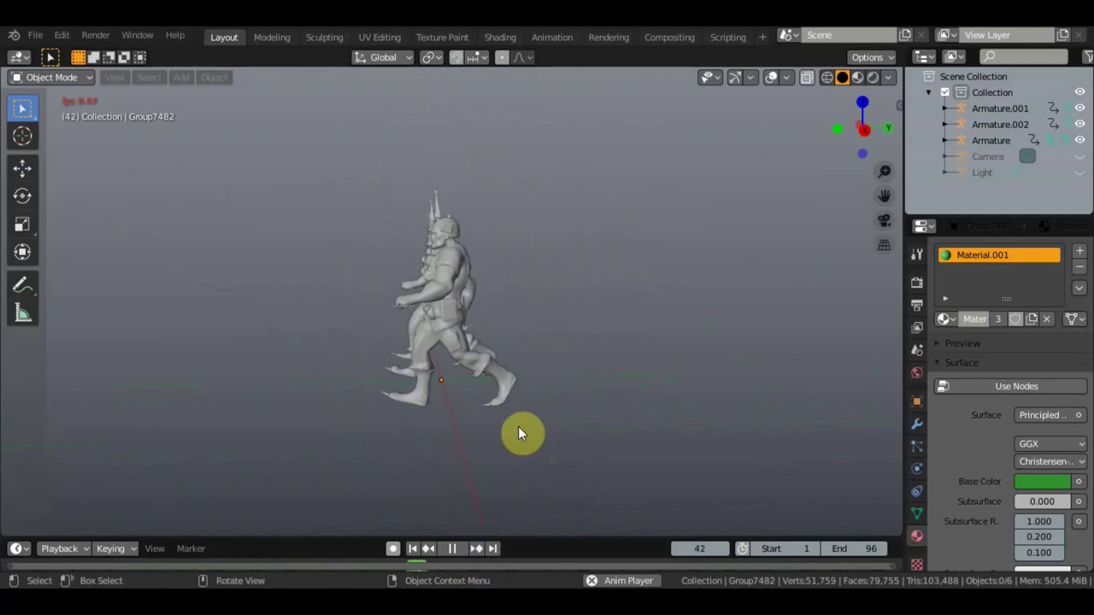
click(456, 550)
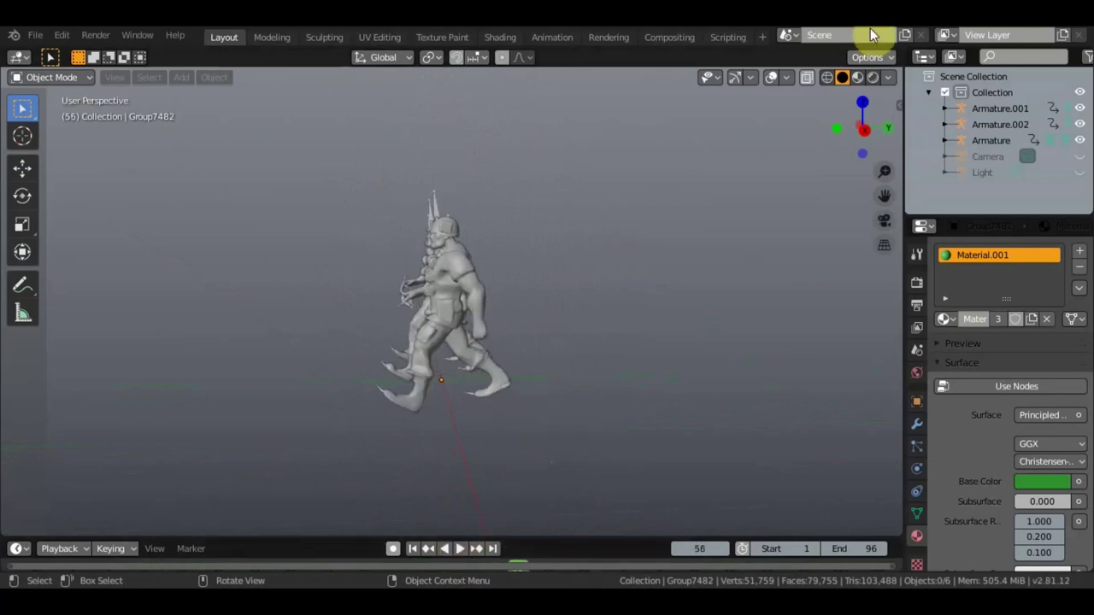
- Preview the soldiers' green material, then return to a front orthographic view in solid shading
click(857, 77)
middle_drag(589, 313, 747, 316)
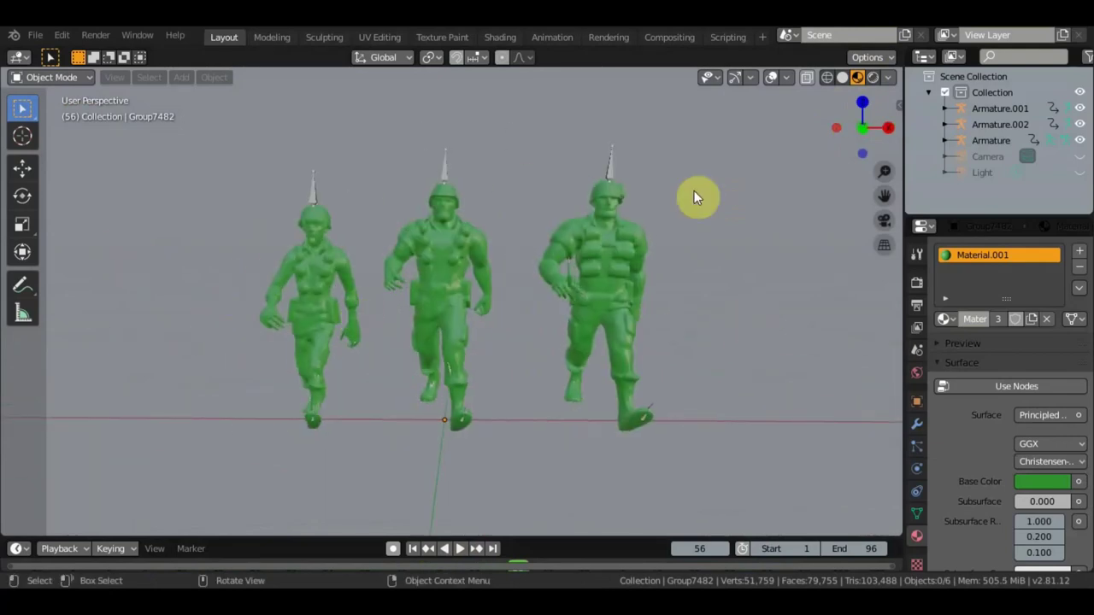
scroll(324, 267, down, 2)
scroll(363, 267, up, 2)
middle_drag(378, 267, 370, 259)
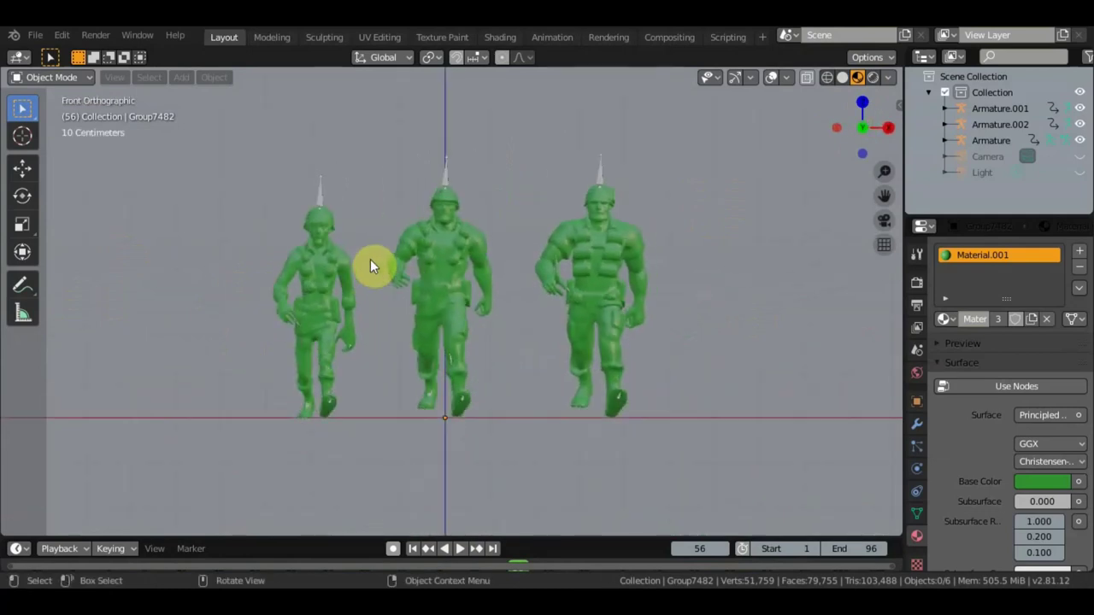
key(KP_1)
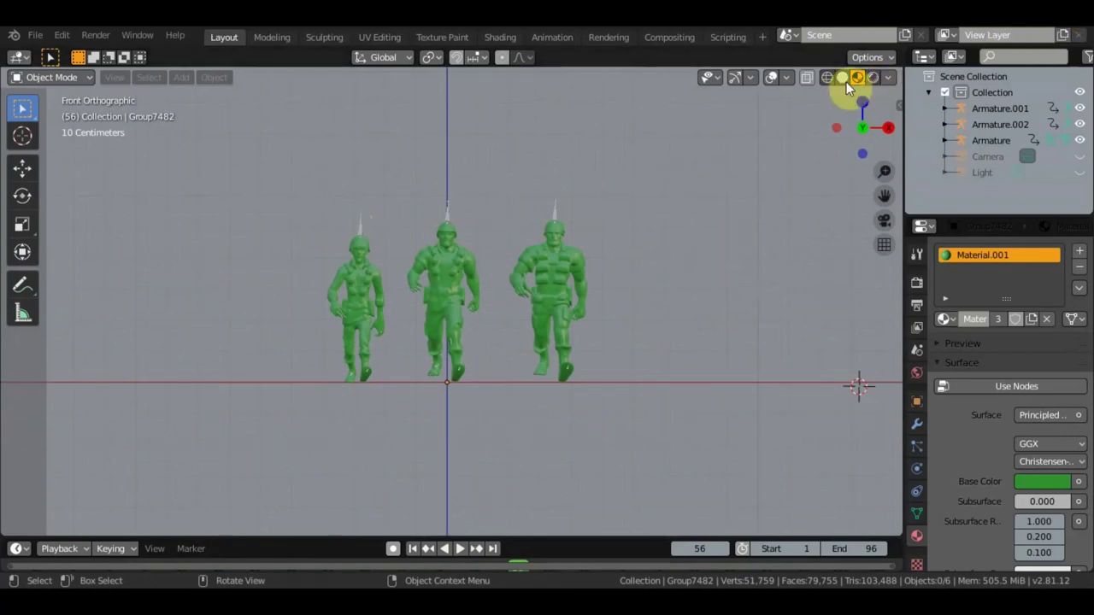
click(841, 78)
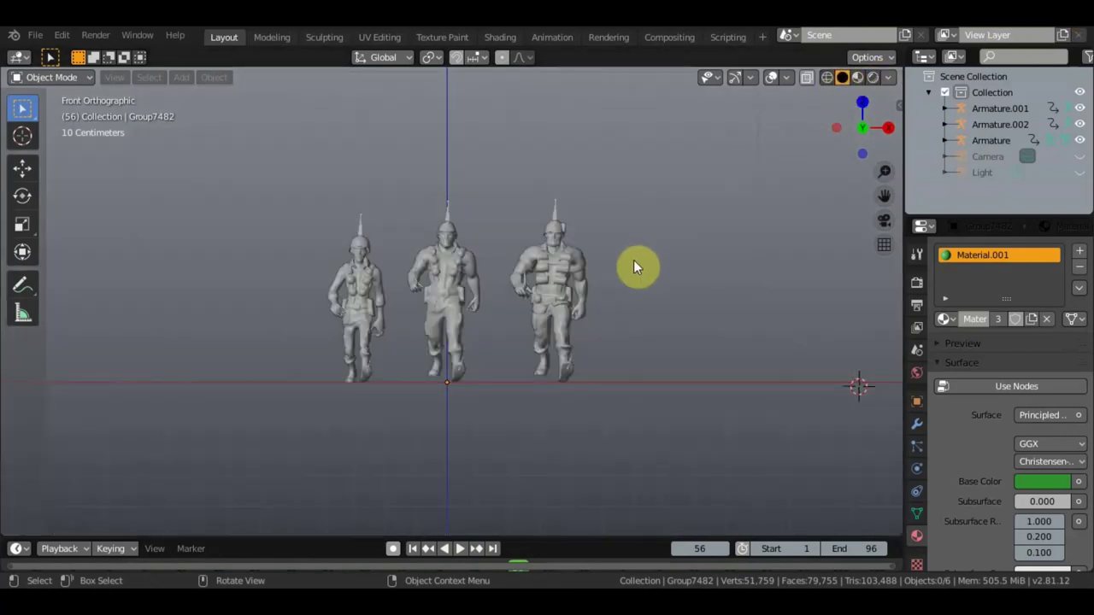
scroll(633, 261, up, 2)
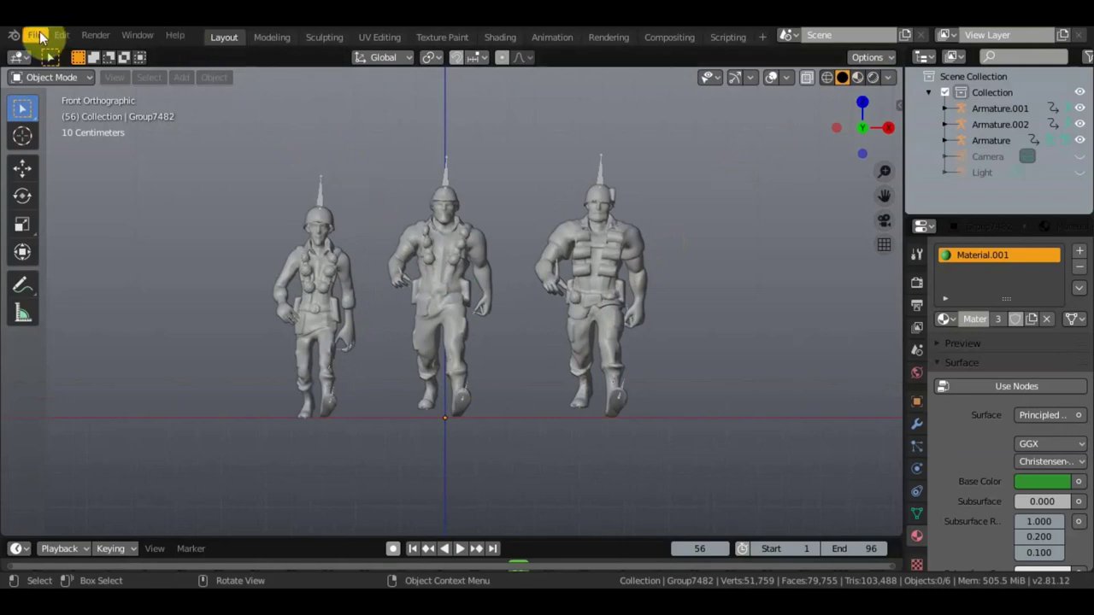
- Add a plane and rotate it 90° in right-side view so it stands upright
key(shift+a)
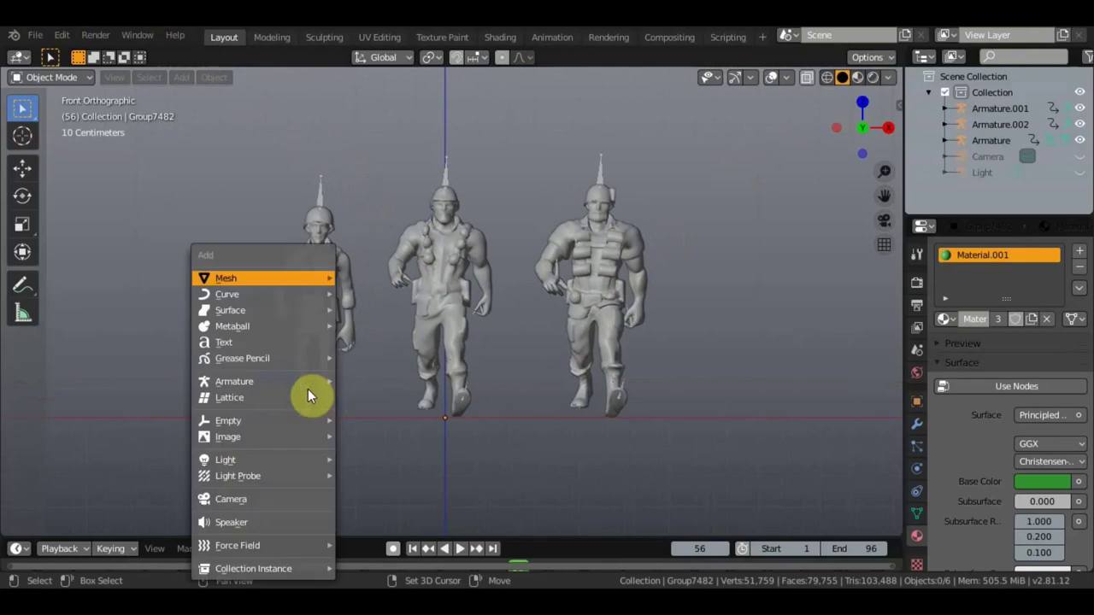
mouse_move(225, 278)
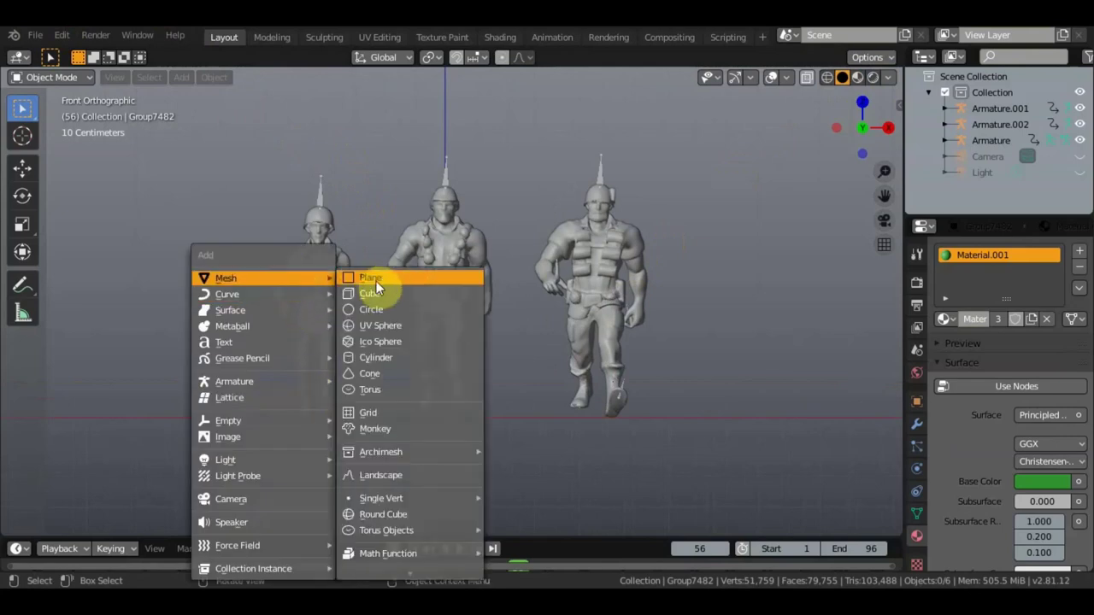
click(476, 294)
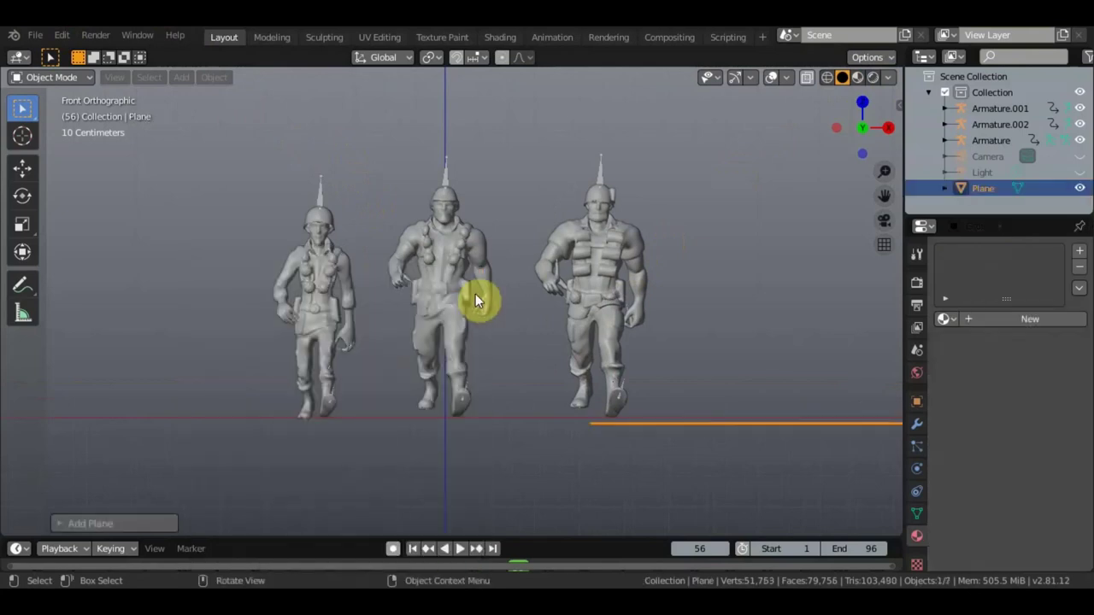
key(KP_3)
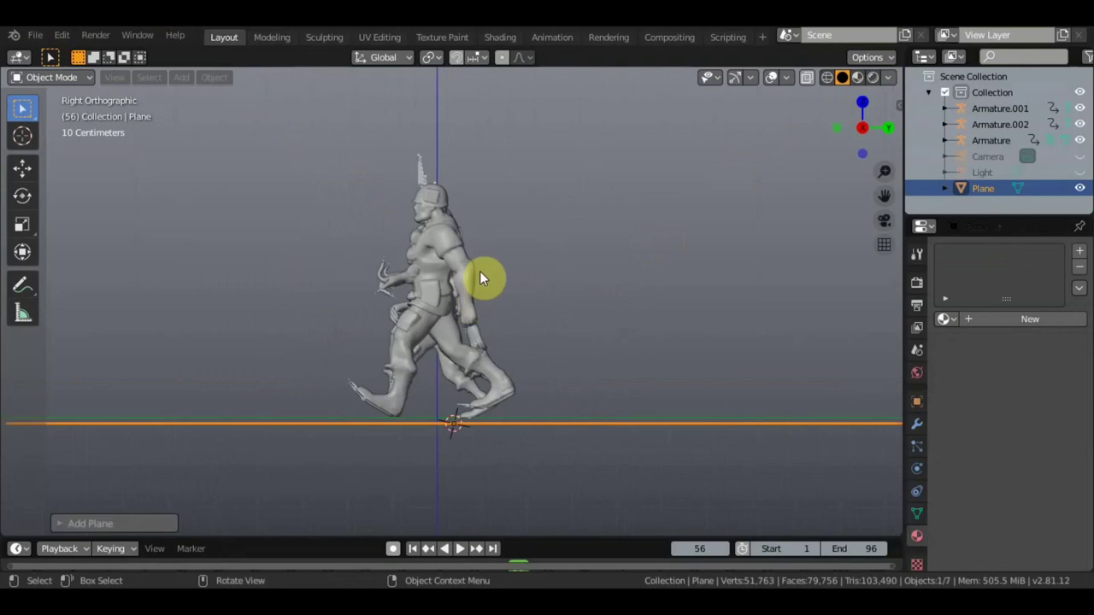
scroll(479, 271, down, 4)
key(r)
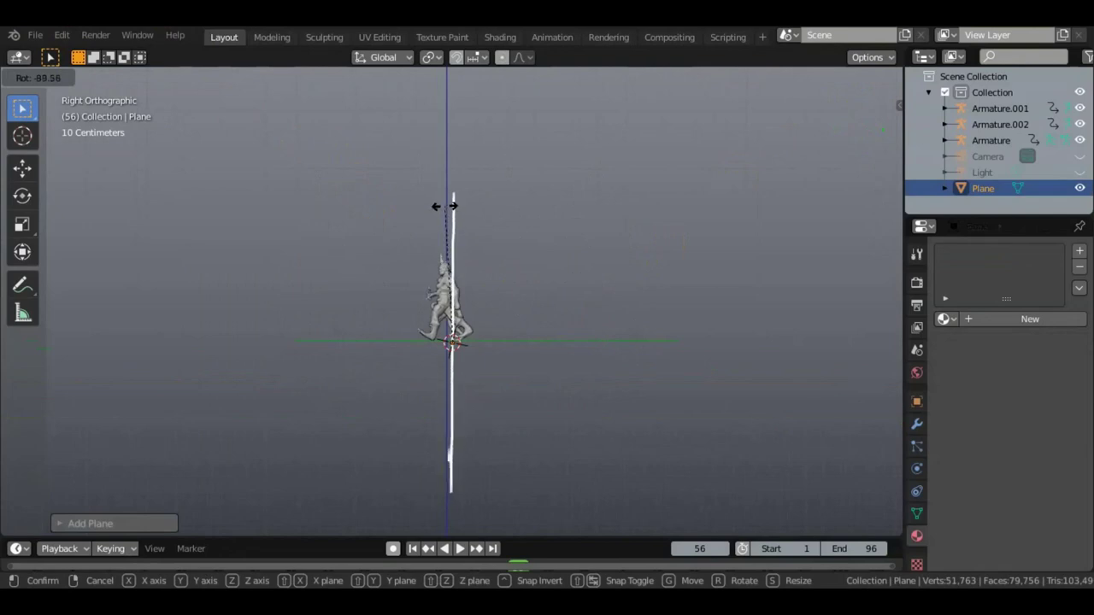
click(445, 208)
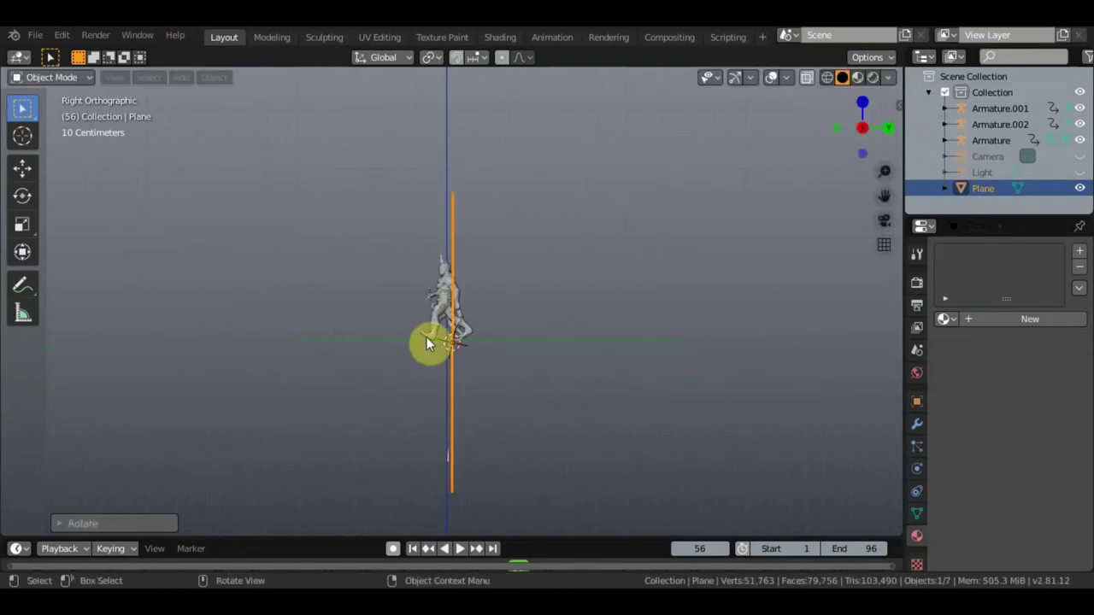
- Move the upright plane behind the three soldiers as a backdrop
key(g)
click(599, 267)
mouse_move(598, 267)
middle_down()
mouse_move(655, 310)
mouse_move(720, 295)
mouse_move(766, 308)
mouse_move(720, 299)
middle_up()
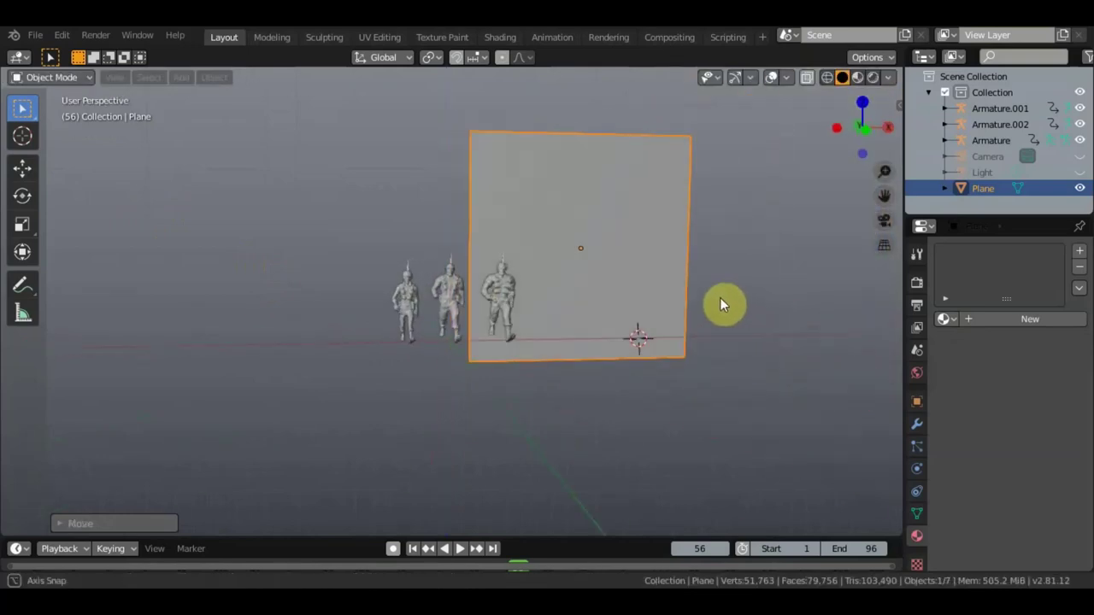
key(g)
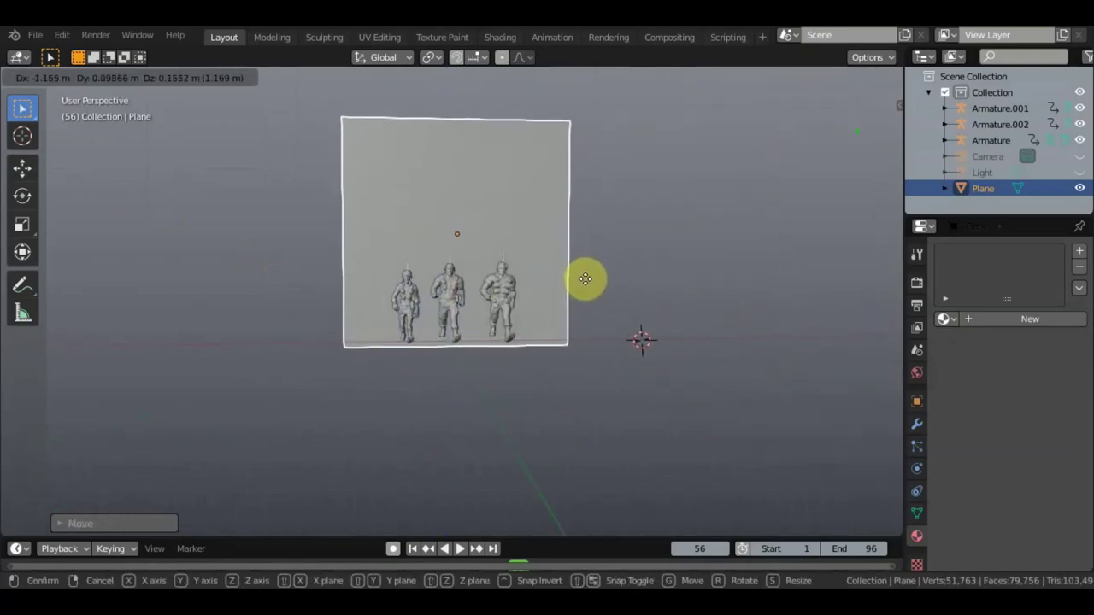
click(584, 278)
middle_drag(590, 286, 596, 296)
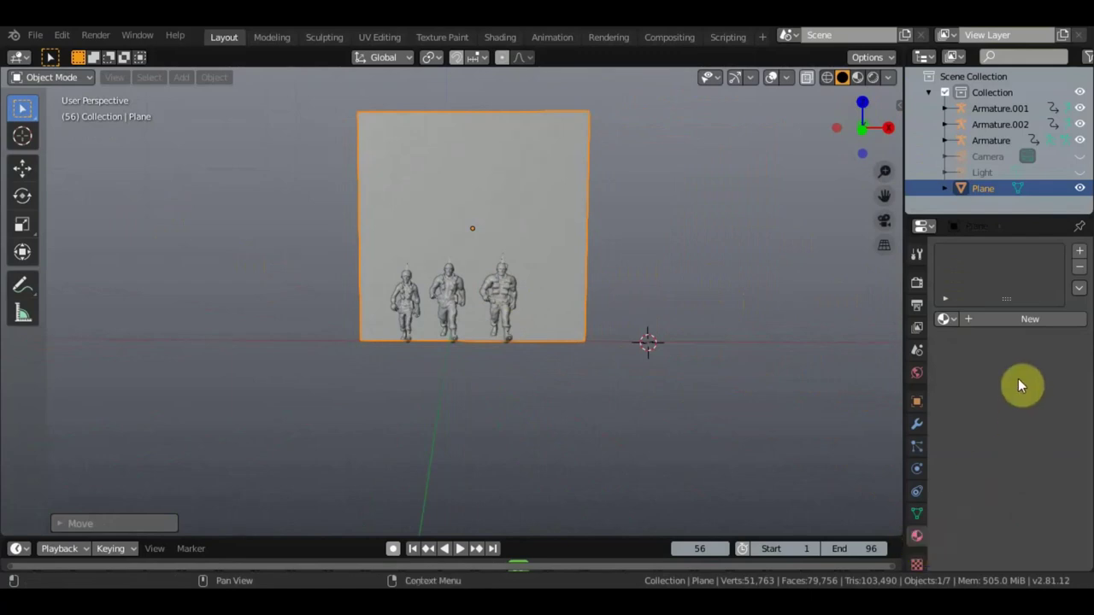
- Give the plane a new material using the Desktop image 'Скриншот 29-05-2020 162923.jpg' as base colour texture
click(1047, 323)
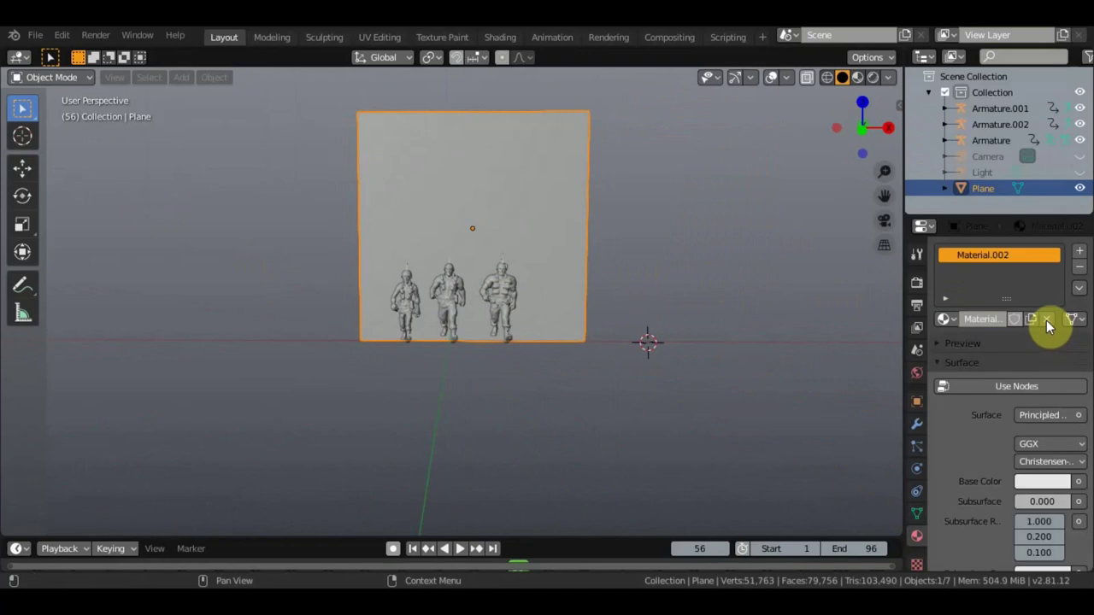
click(1079, 482)
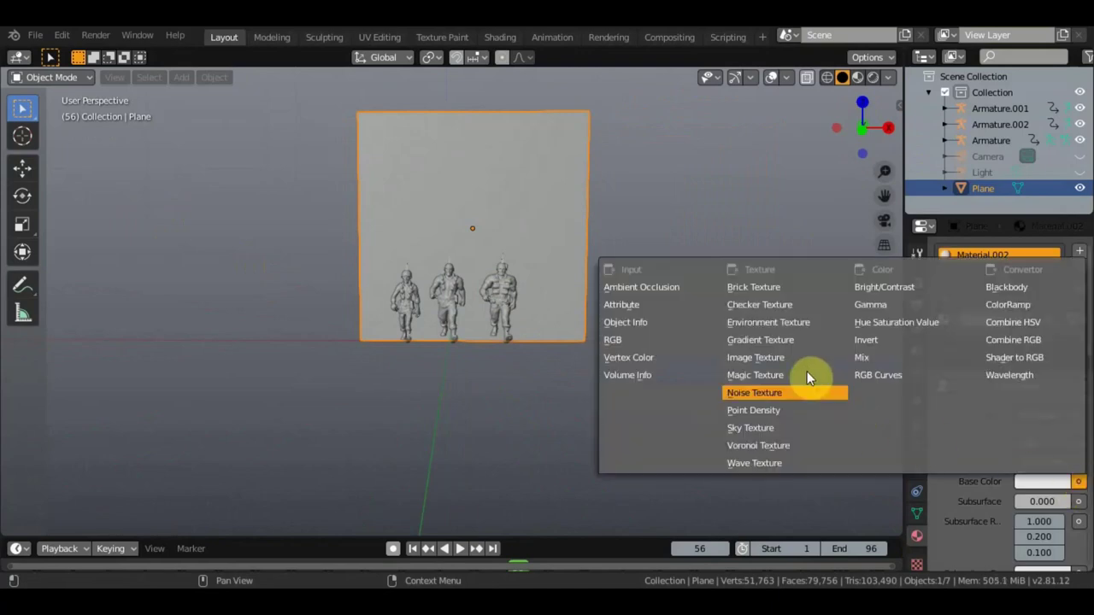
click(789, 358)
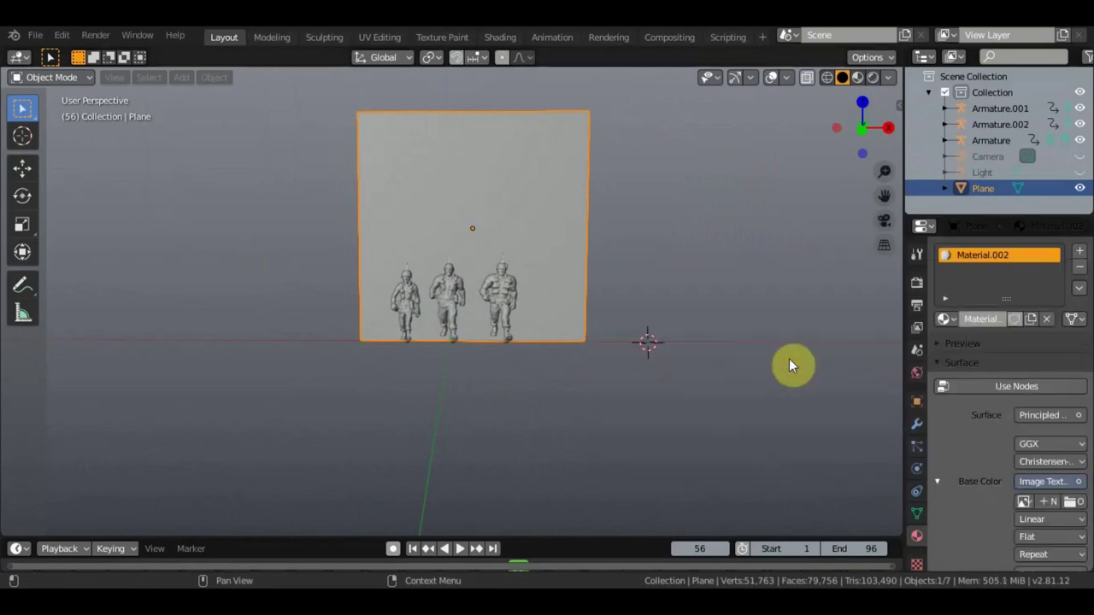
click(1070, 503)
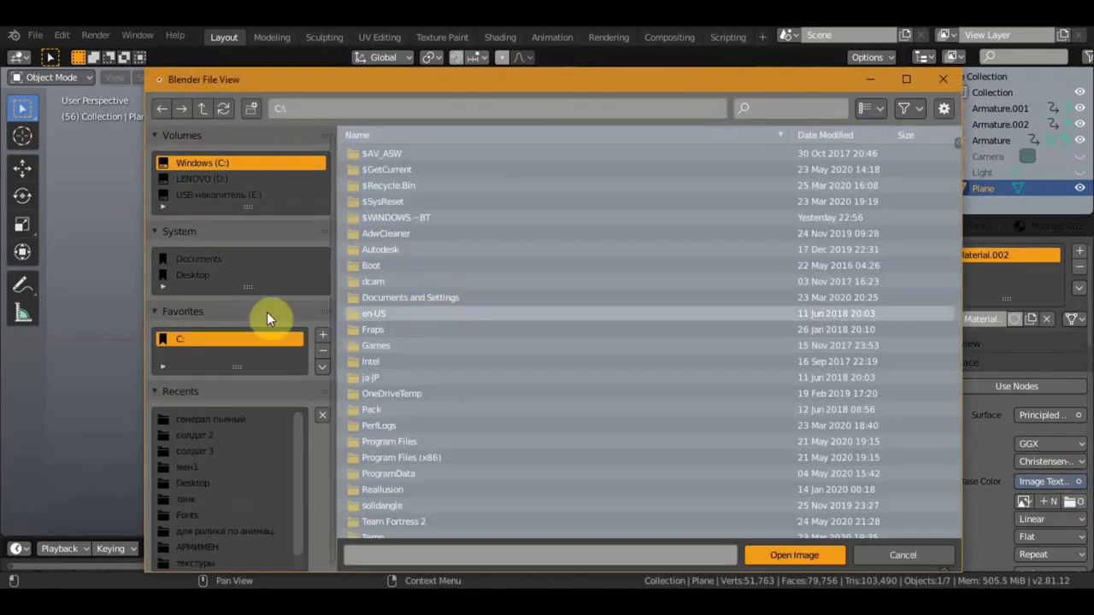
click(201, 274)
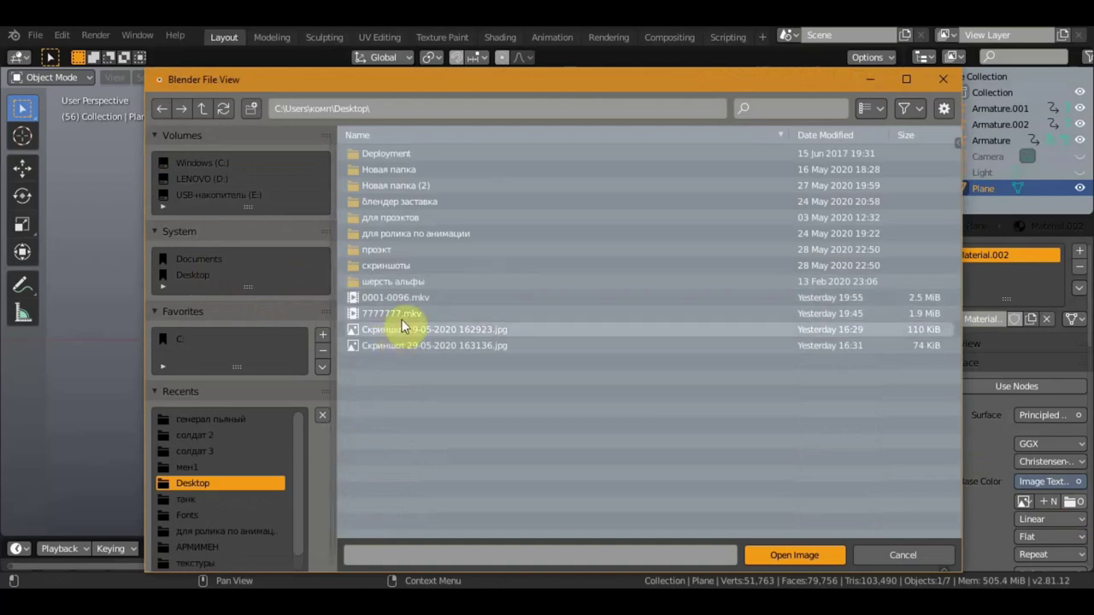
click(410, 333)
click(781, 555)
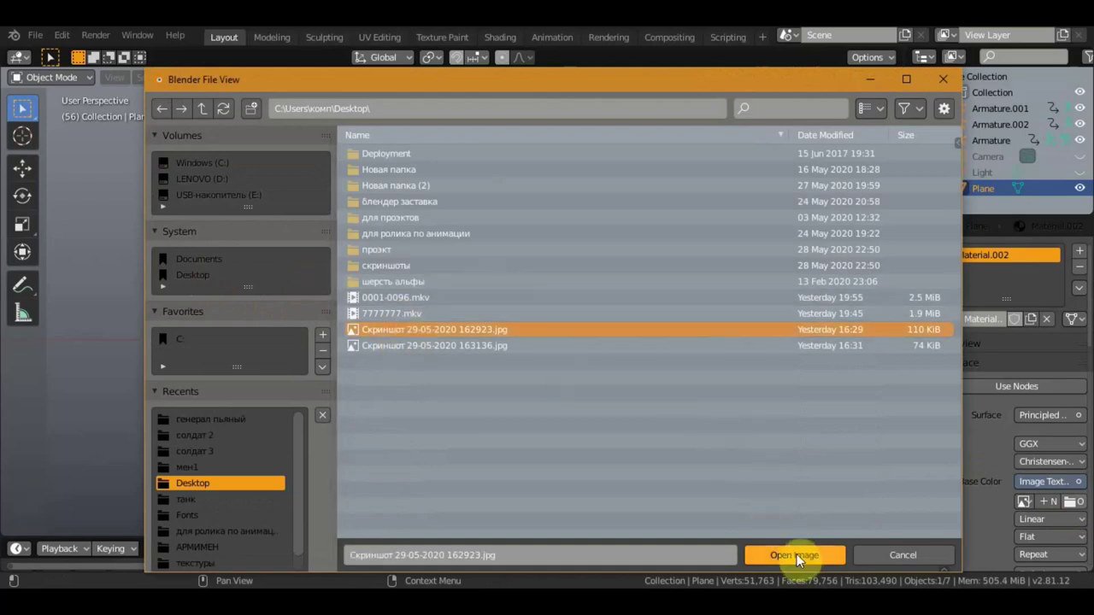
click(864, 79)
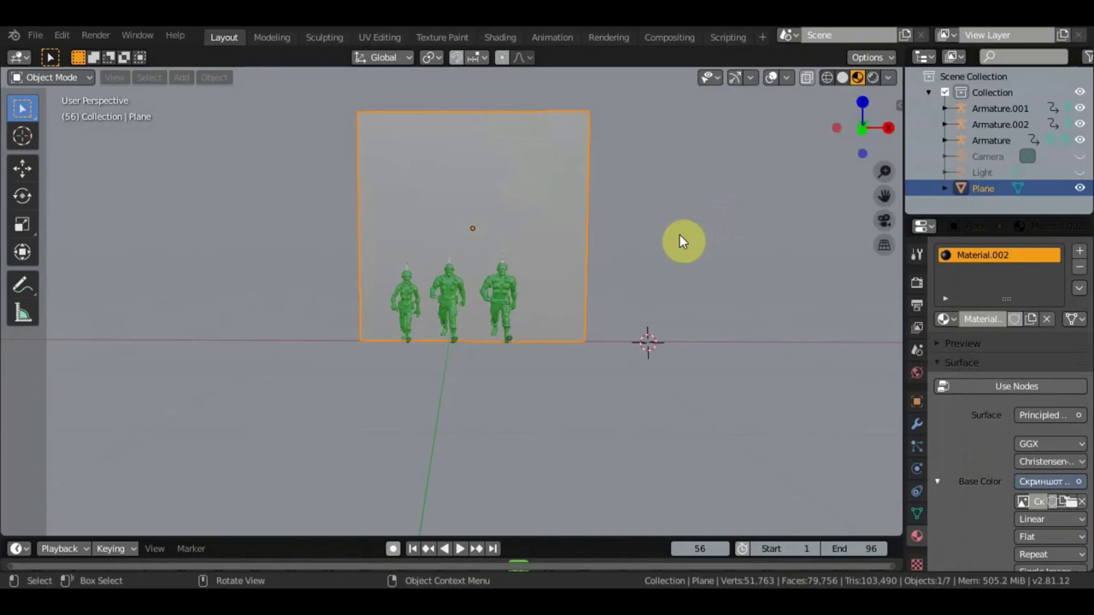
- Scale the backdrop plane up slightly with the Transform tool and shift it about 1.6 m sideways
scroll(679, 234, up, 3)
mouse_move(682, 253)
middle_down()
mouse_move(664, 254)
mouse_move(714, 244)
mouse_move(623, 256)
middle_up()
scroll(670, 248, down, 2)
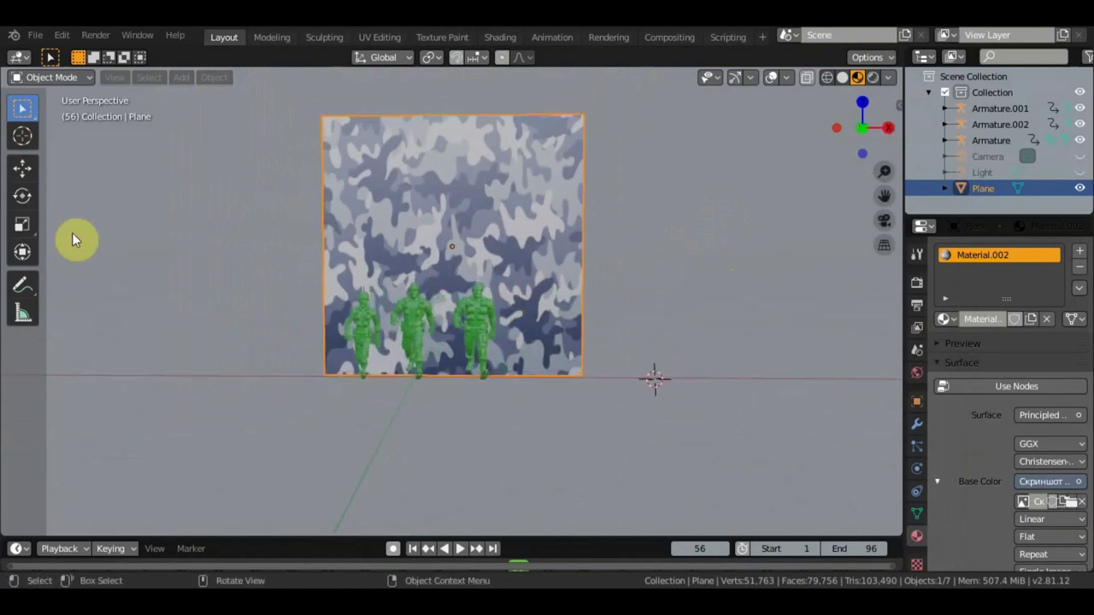
click(22, 253)
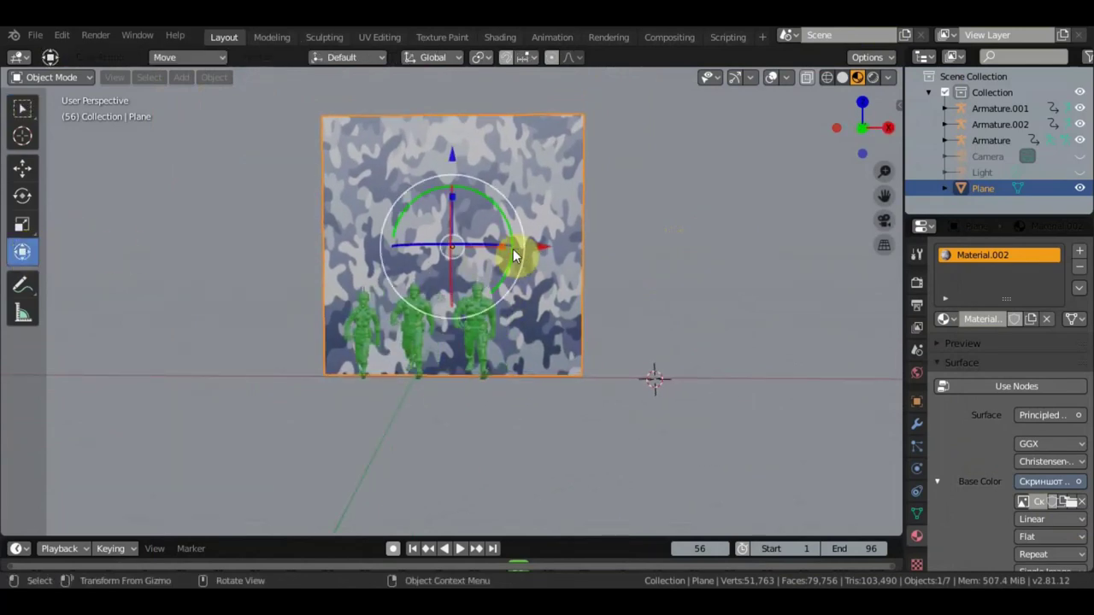
drag(502, 244, 545, 254)
drag(452, 166, 443, 152)
mouse_move(511, 230)
middle_down()
mouse_move(557, 252)
mouse_move(690, 262)
mouse_move(556, 256)
middle_up()
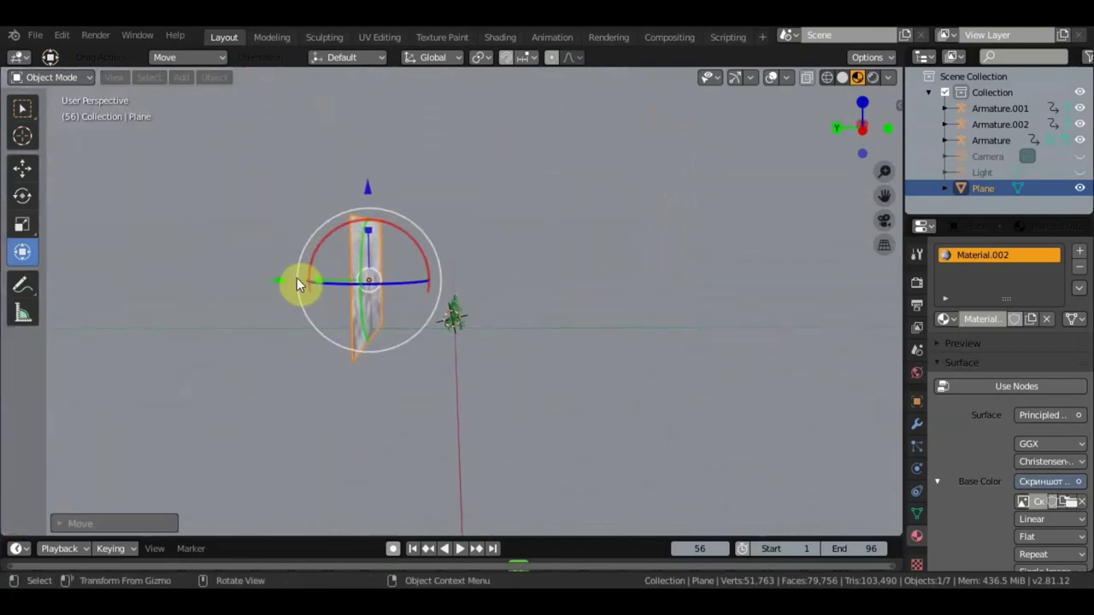
drag(283, 283, 213, 279)
- Duplicate the camo plane and rotate the copy about 90° to lie flat as a floor
key(shift)
key(shift+d)
right_click(614, 287)
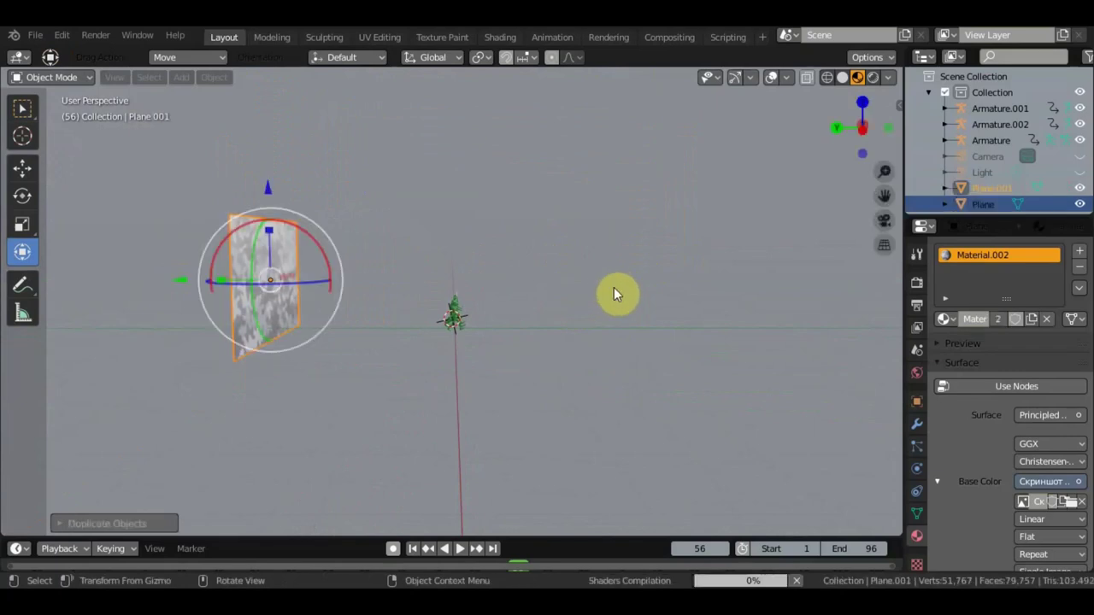
key(KP_3)
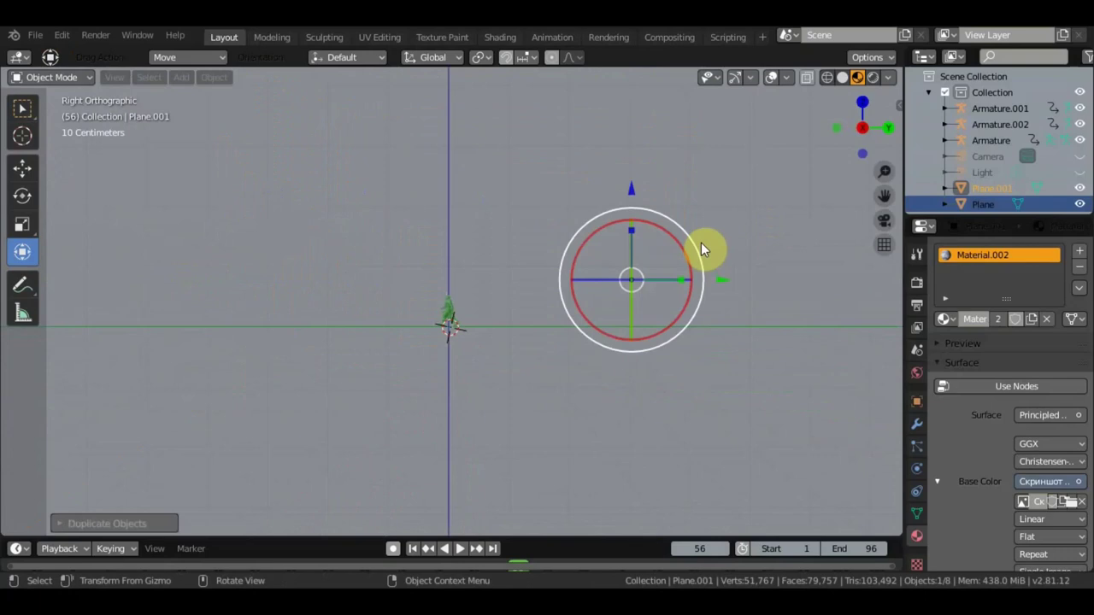
mouse_move(698, 248)
mouse_down()
mouse_move(680, 380)
mouse_move(694, 263)
mouse_up()
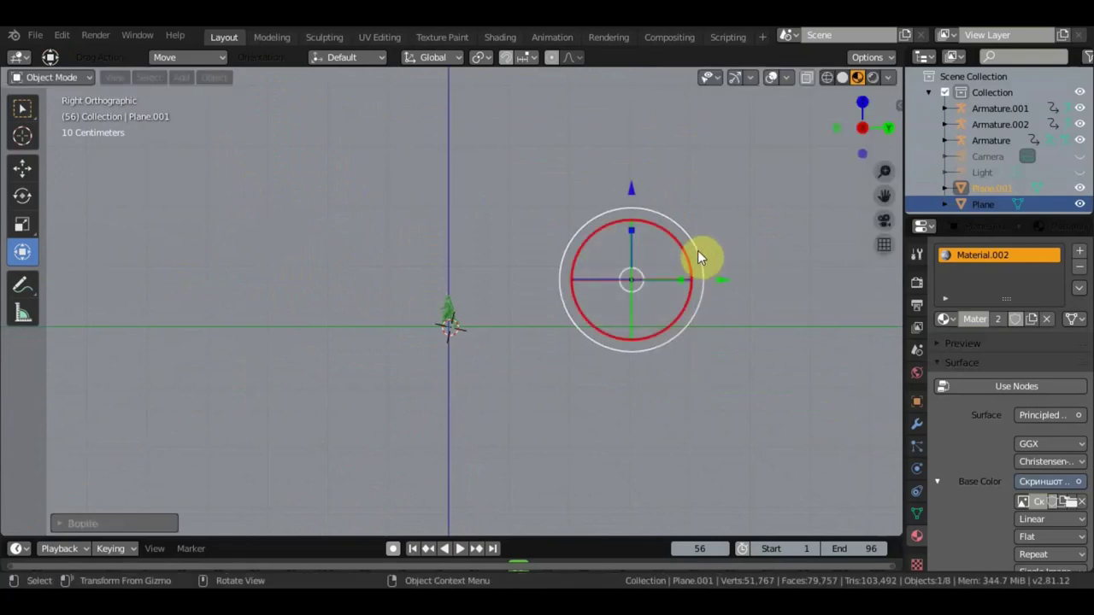
key(g)
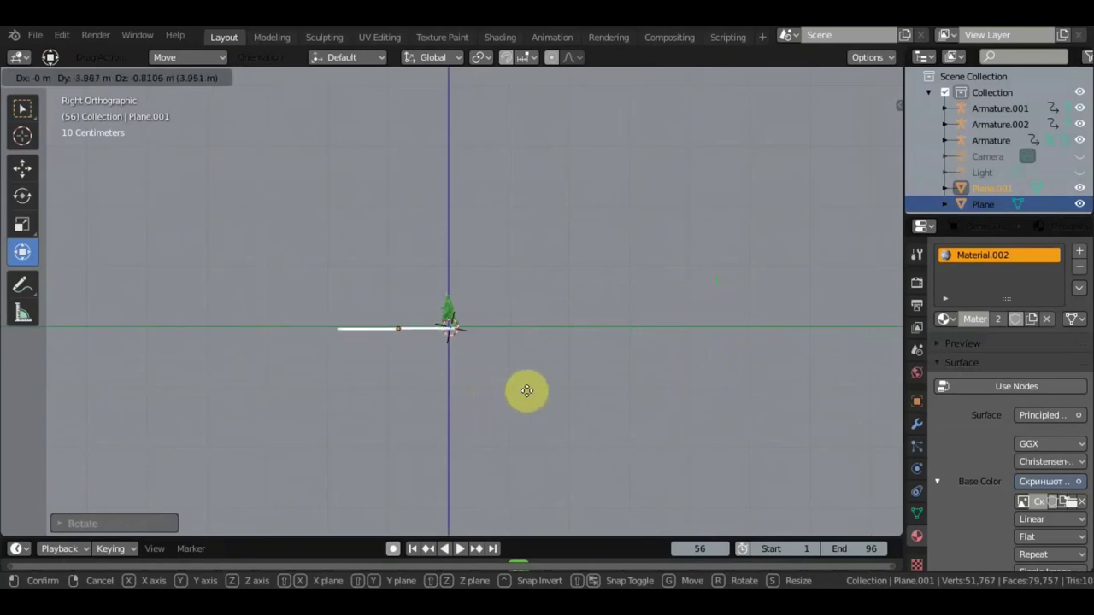
right_click(540, 388)
- Enlarge the floor plane in two scaling passes to about 1.44 times its size
mouse_move(531, 386)
middle_down()
mouse_move(706, 470)
mouse_move(622, 408)
mouse_move(483, 432)
middle_up()
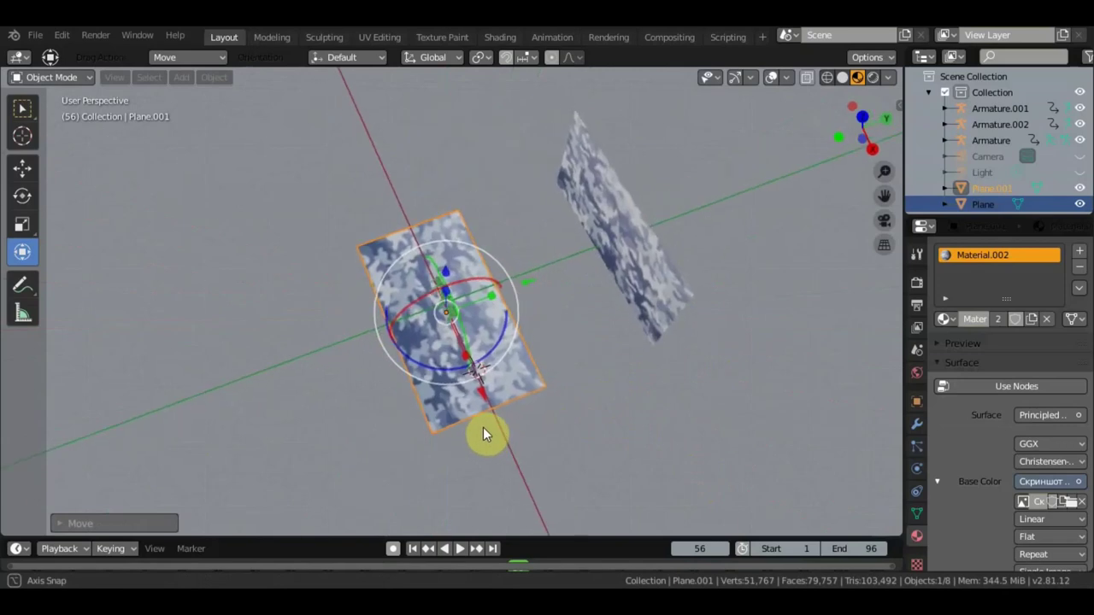
key(s)
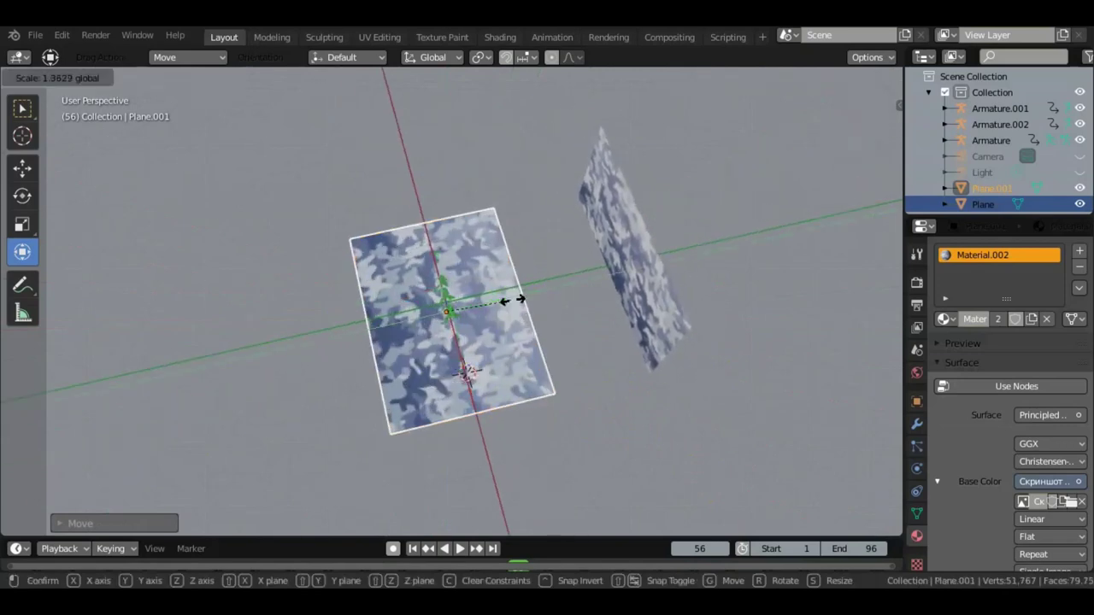
click(536, 298)
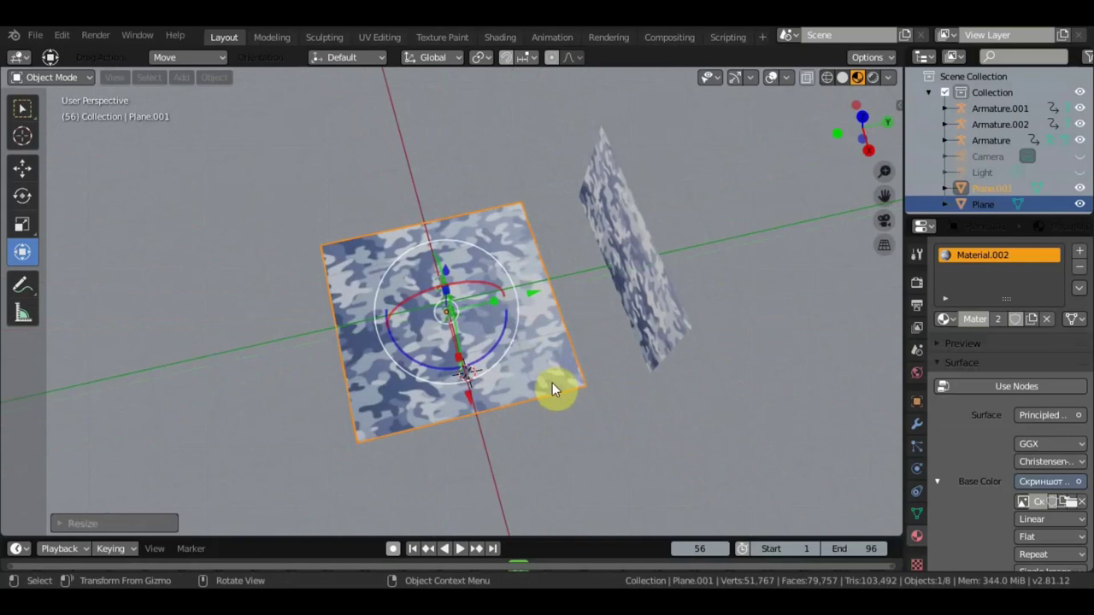
key(s)
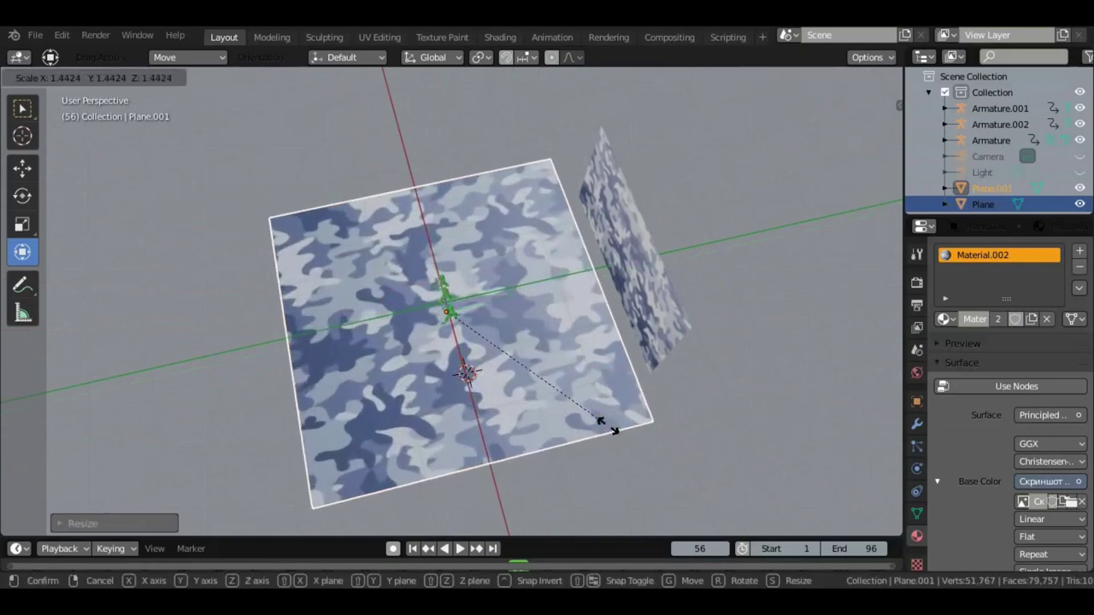
click(603, 420)
- Nudge the floor plane to a new position and orbit to a low front view
key(g)
click(555, 300)
mouse_move(555, 301)
middle_down()
mouse_move(706, 276)
mouse_move(745, 214)
middle_up()
scroll(670, 268, up, 3)
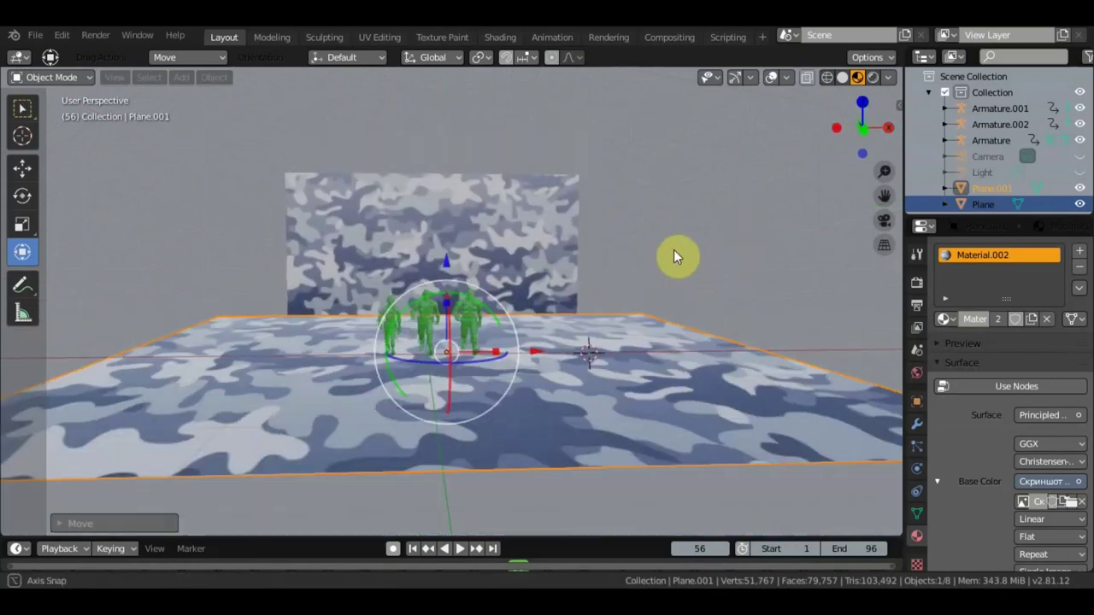
scroll(672, 253, up, 2)
scroll(667, 256, up, 2)
- Scale the camouflage back wall up about 2x and orbit to check the room
click(502, 225)
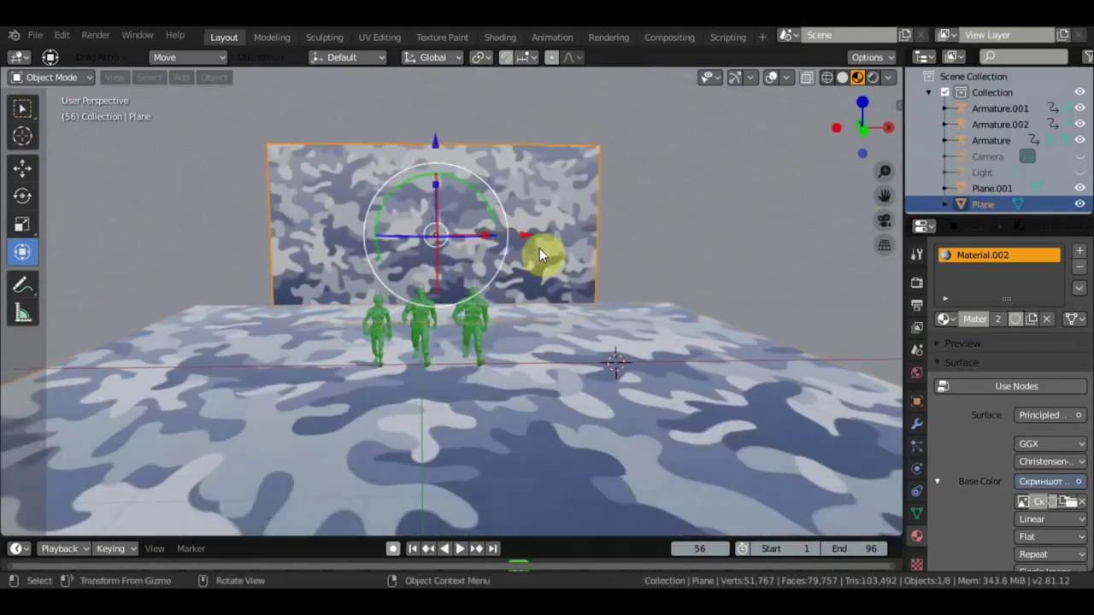
key(s)
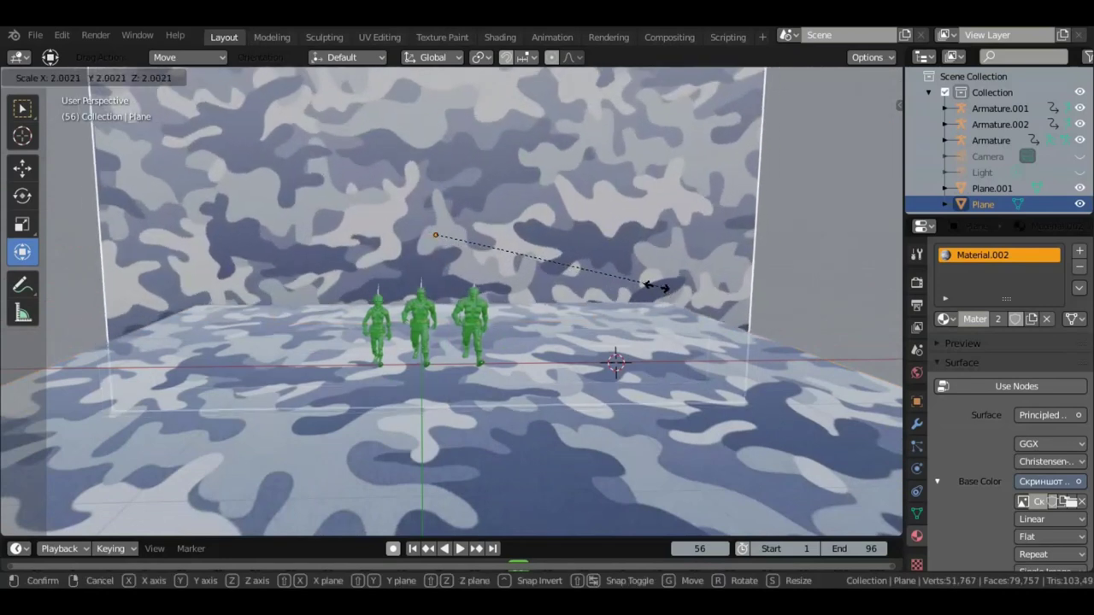
click(654, 288)
scroll(463, 128, down, 2)
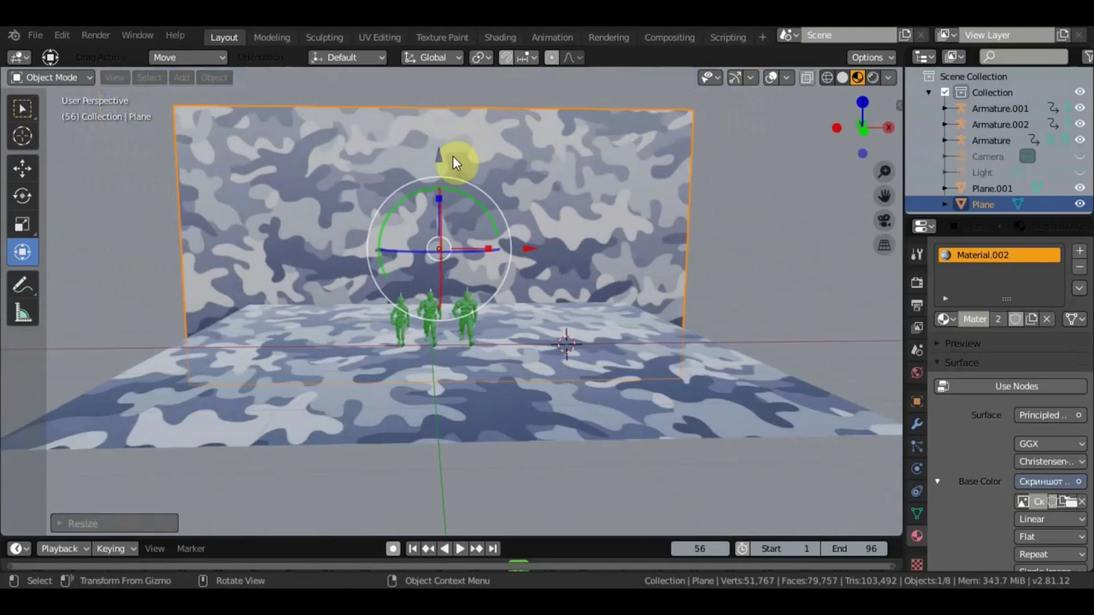
mouse_move(500, 142)
middle_down()
mouse_move(685, 154)
mouse_move(489, 151)
mouse_move(145, 117)
middle_up()
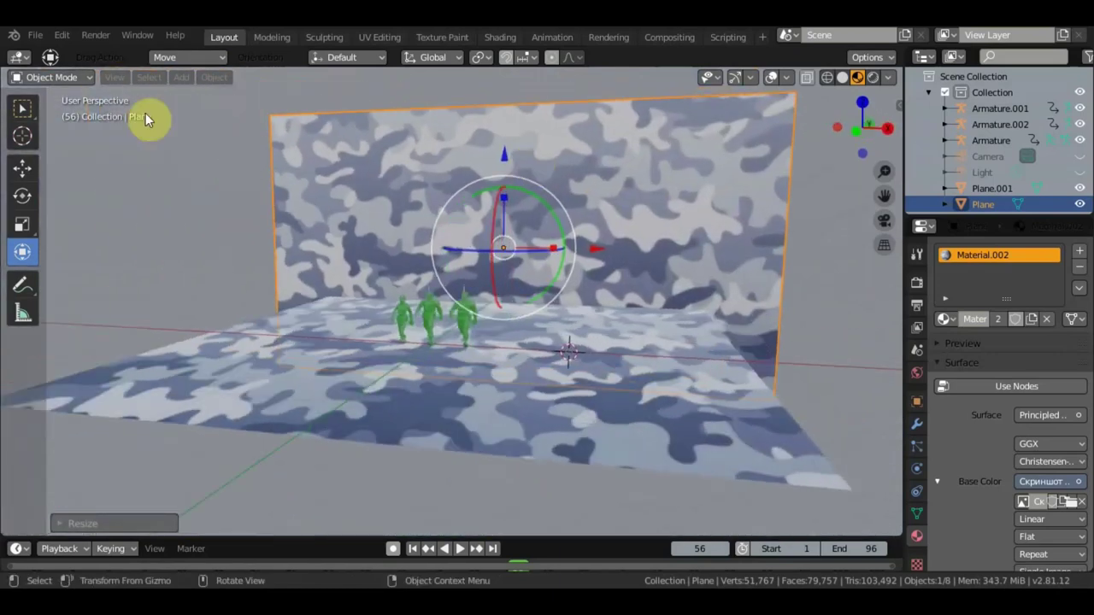
click(34, 110)
scroll(360, 192, up, 1)
scroll(389, 193, up, 1)
scroll(389, 194, up, 1)
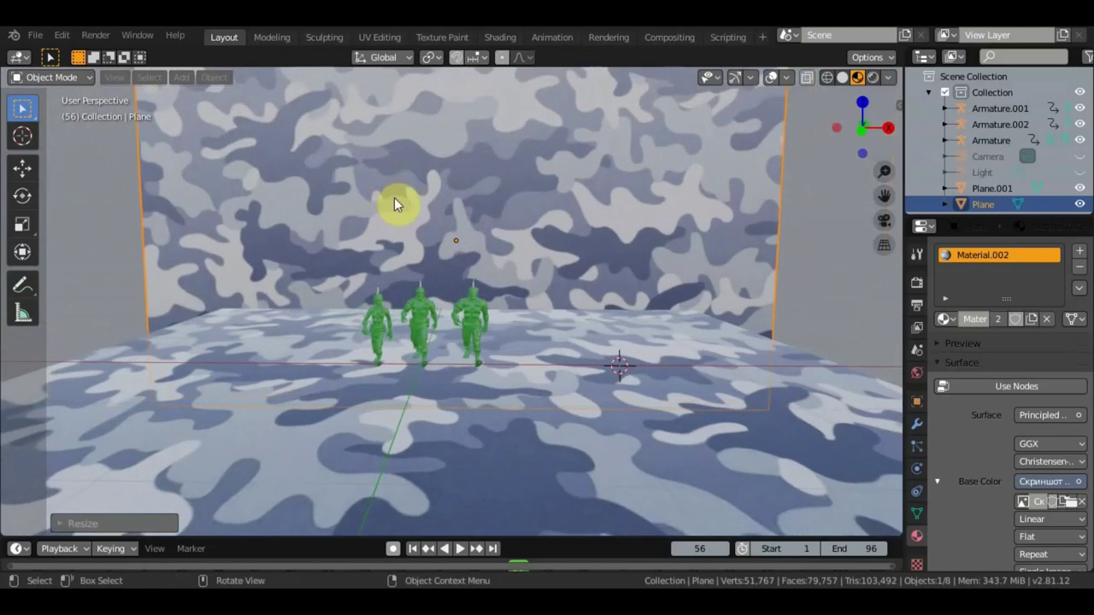
mouse_move(491, 229)
middle_down()
mouse_move(494, 296)
mouse_move(503, 283)
middle_up()
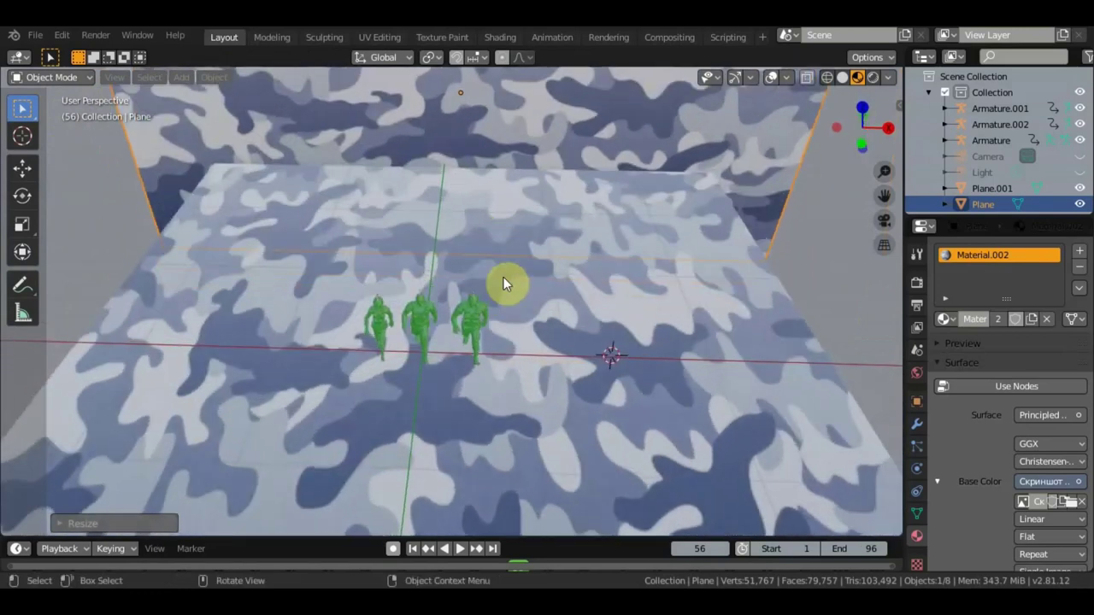
key(shift+a)
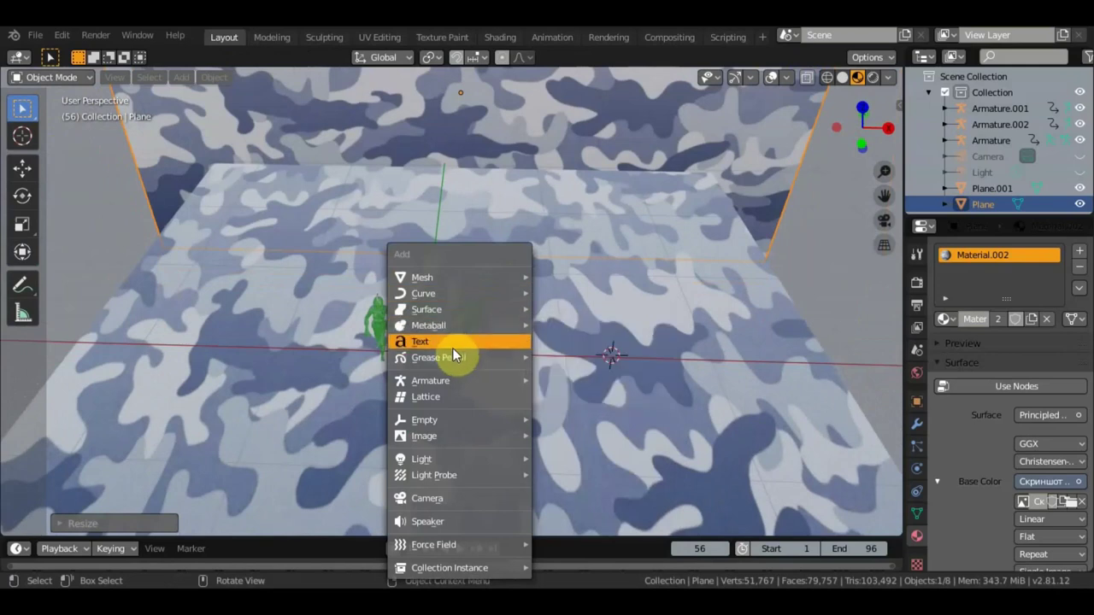
- Add a text object, view it from above, and replace the placeholder 'Text' with 'ARMY MEN'
click(487, 345)
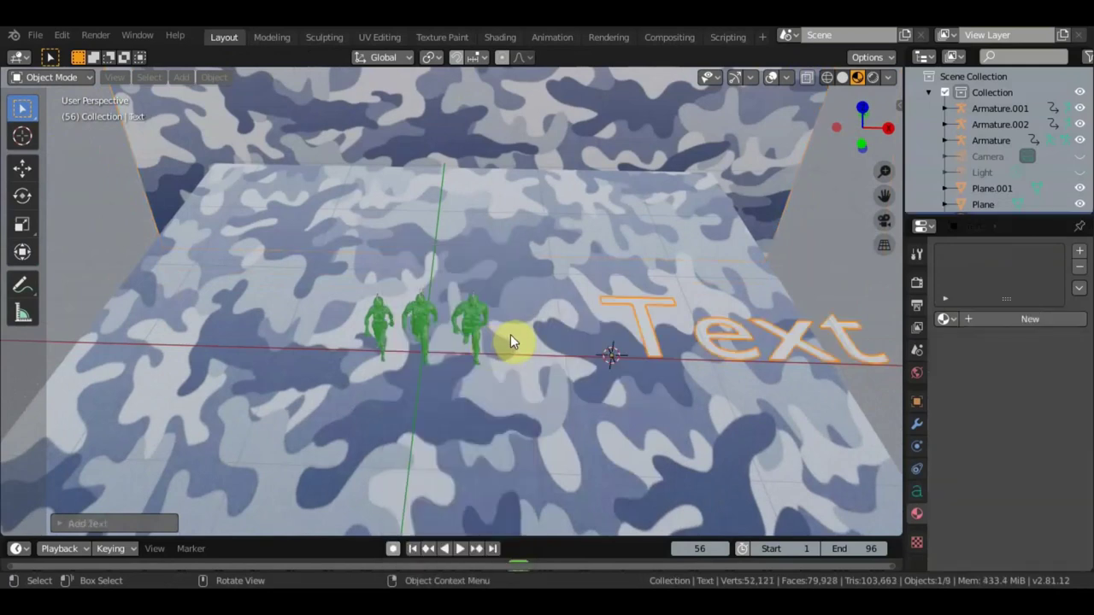
key(KP_7)
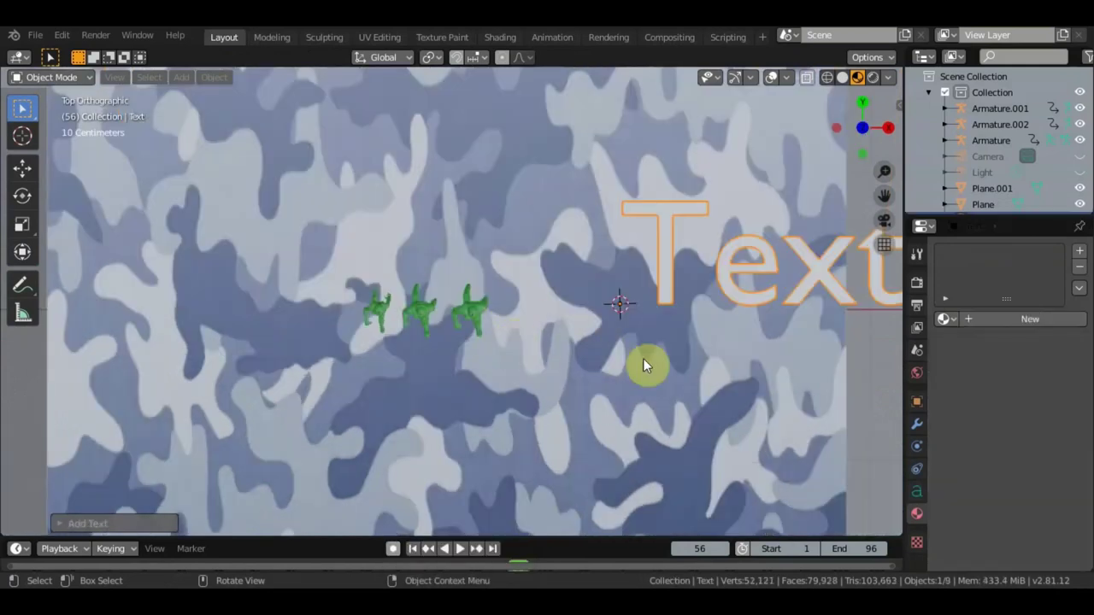
shift+middle_drag(664, 350, 411, 382)
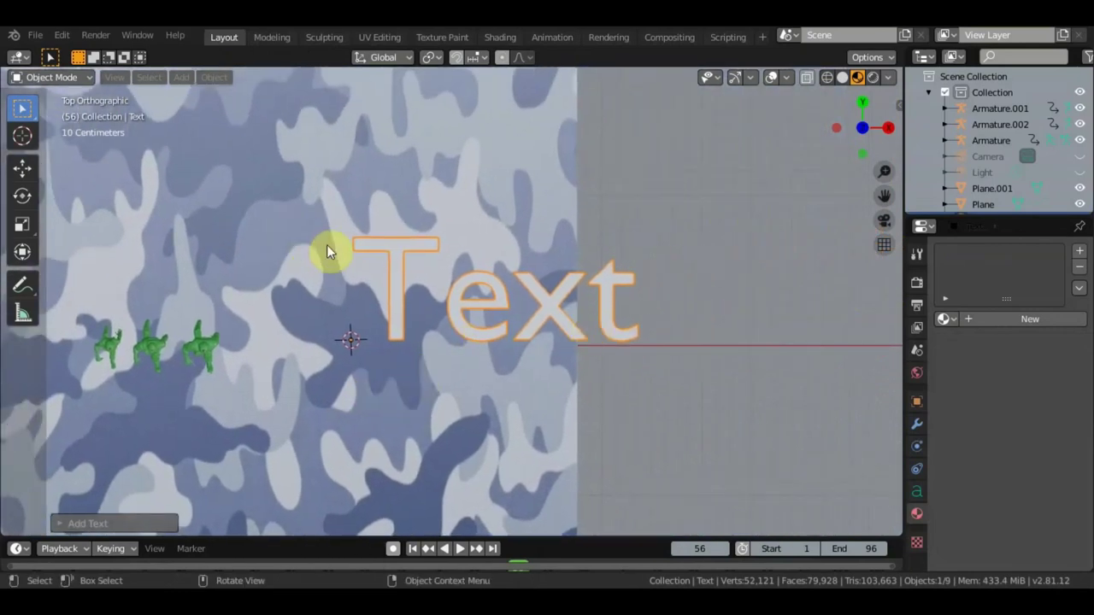
key(Tab)
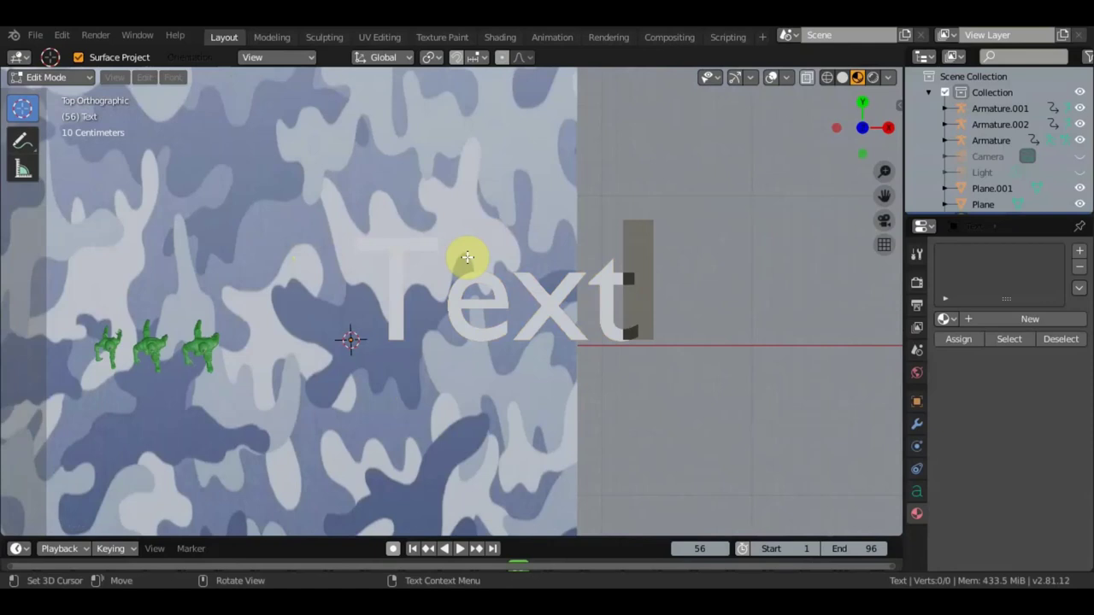
key(BackSpace)
key(BackSpace)
key(BackSpace)
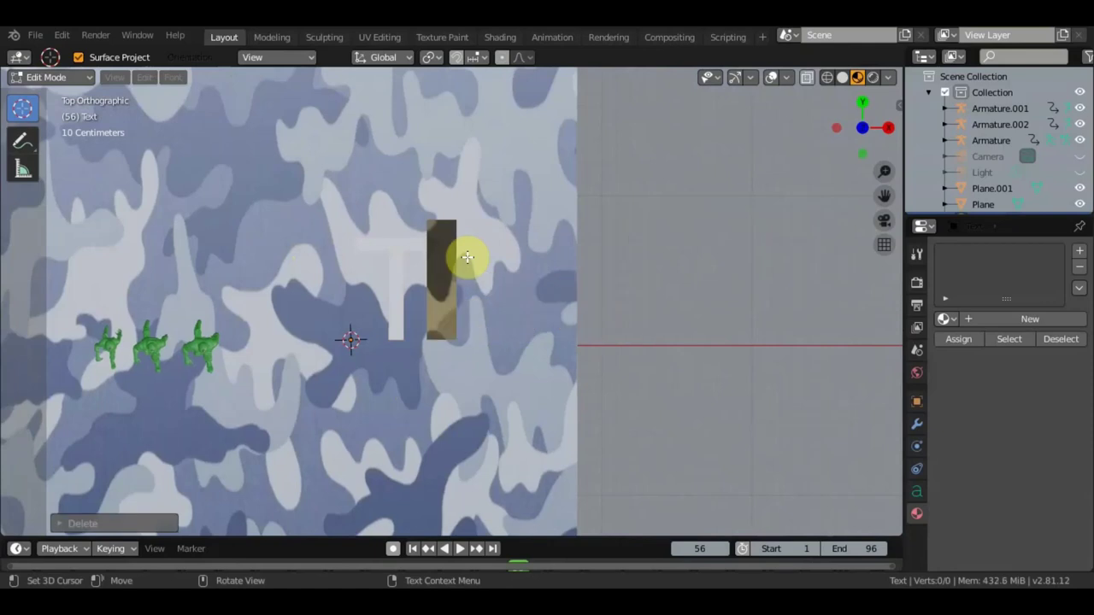
key(BackSpace)
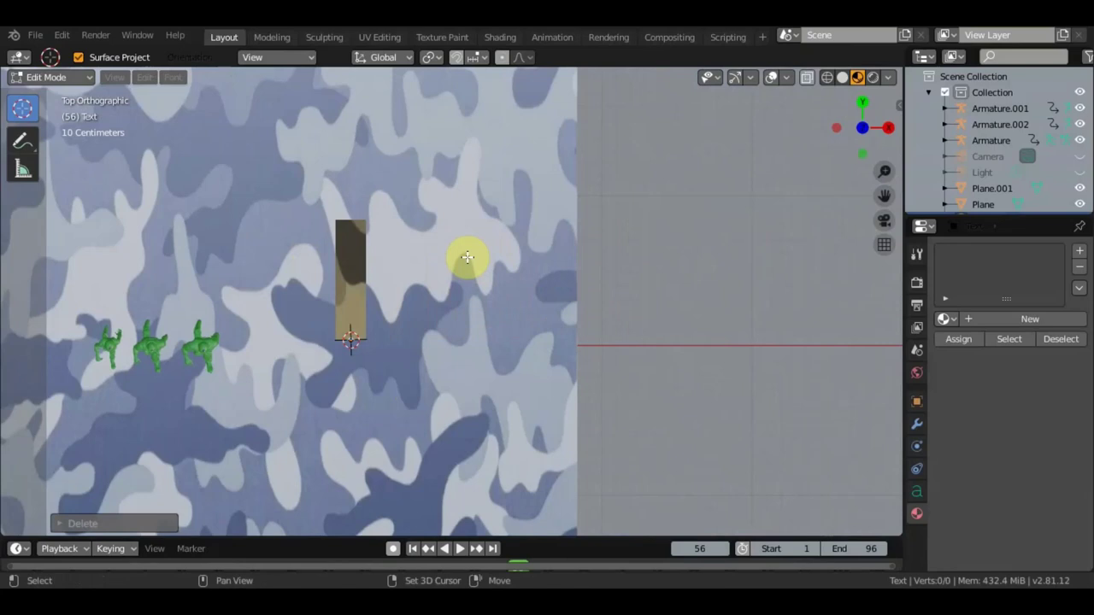
text(AR)
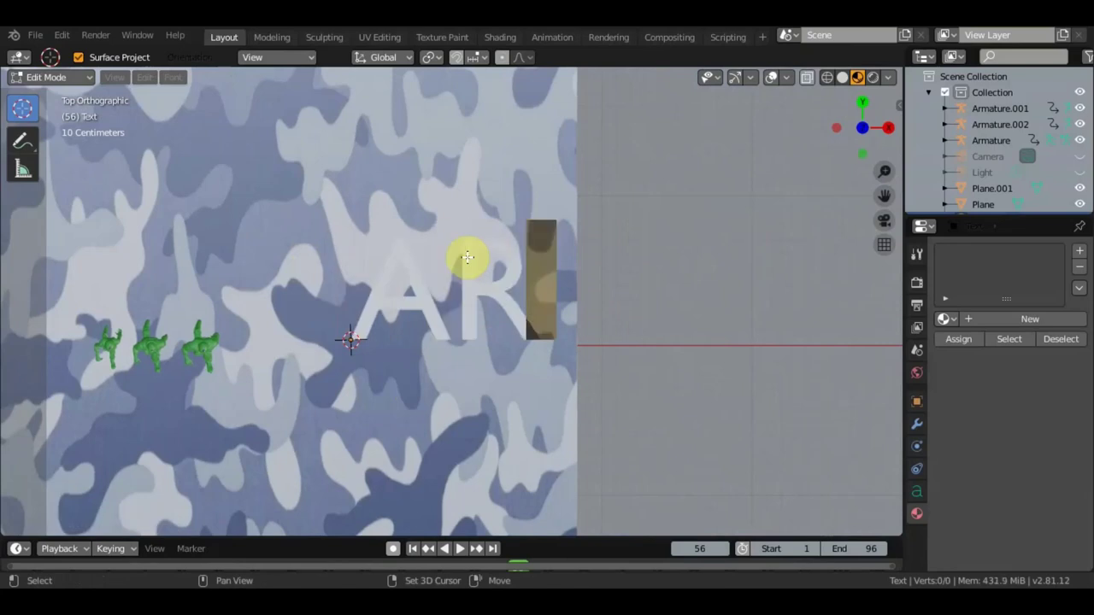
text(M)
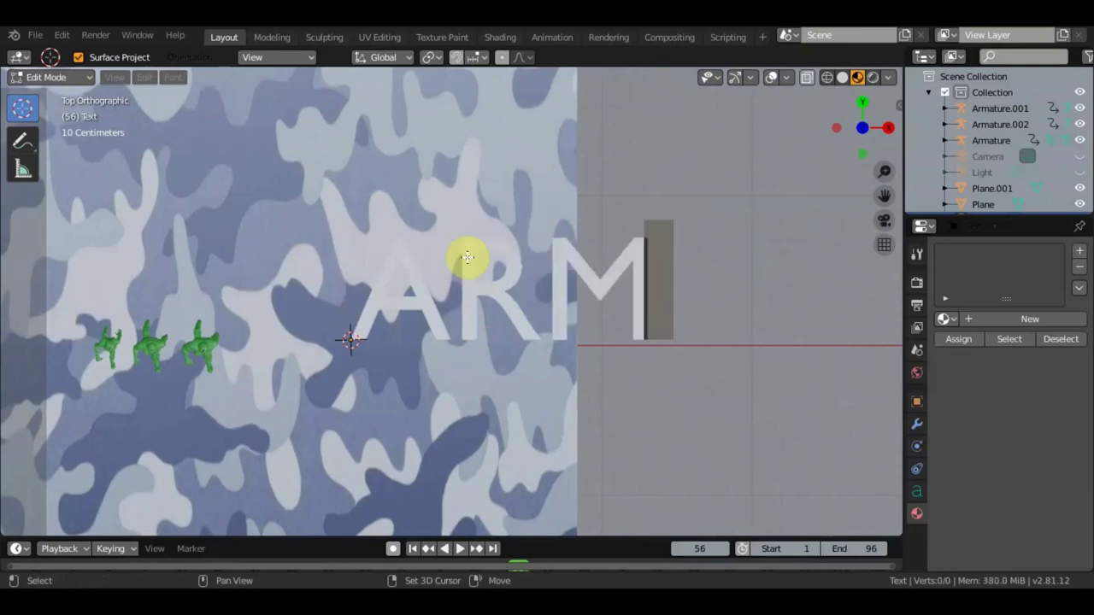
text(Y)
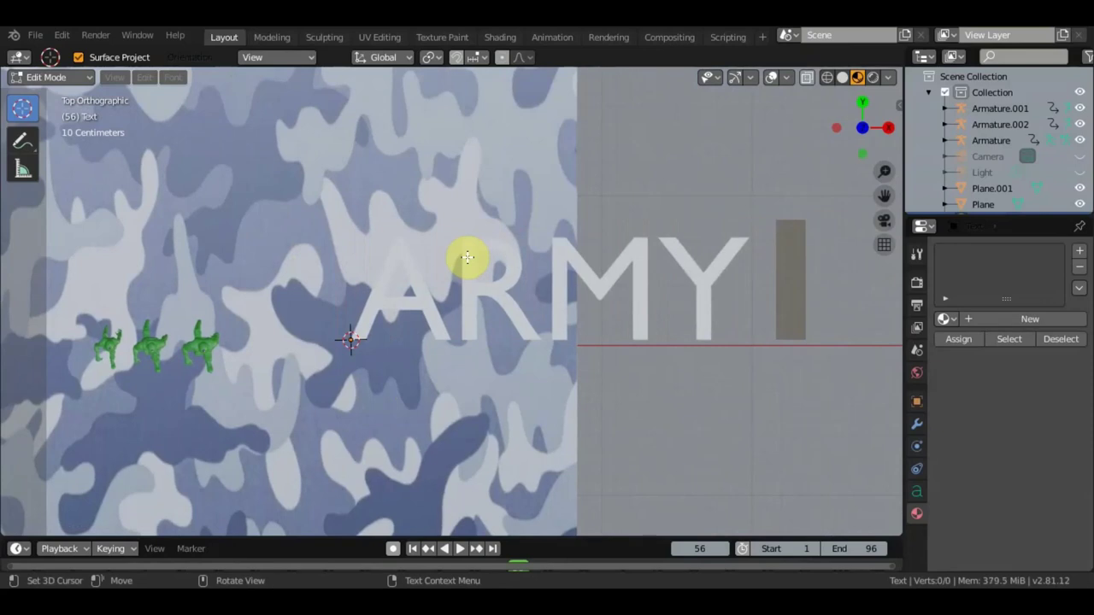
text( M)
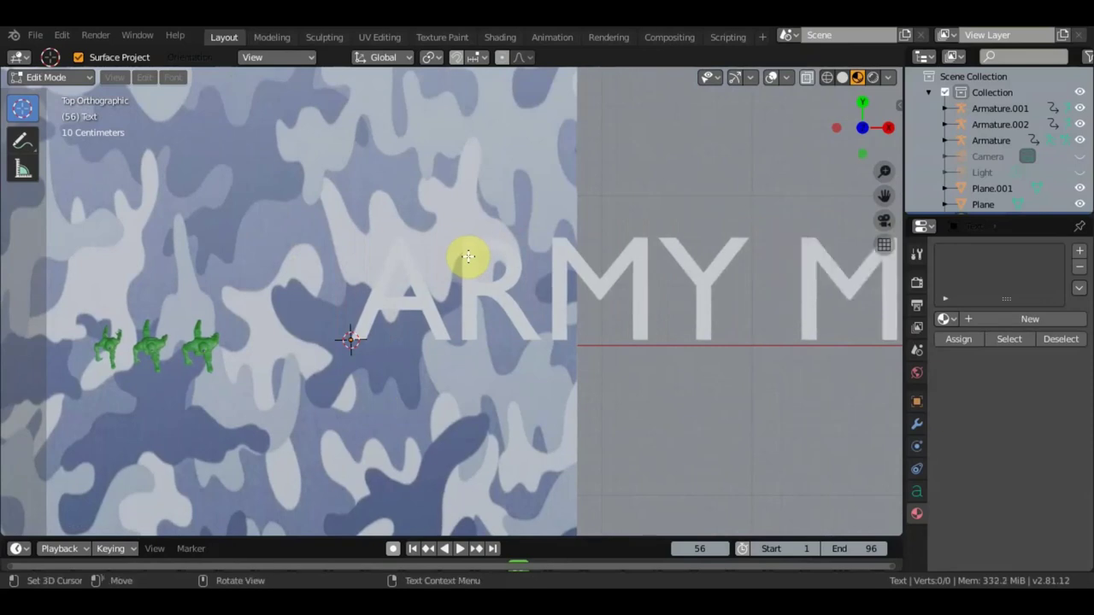
text(E)
scroll(564, 354, down, 1)
text(N)
scroll(603, 366, down, 1)
scroll(606, 366, down, 1)
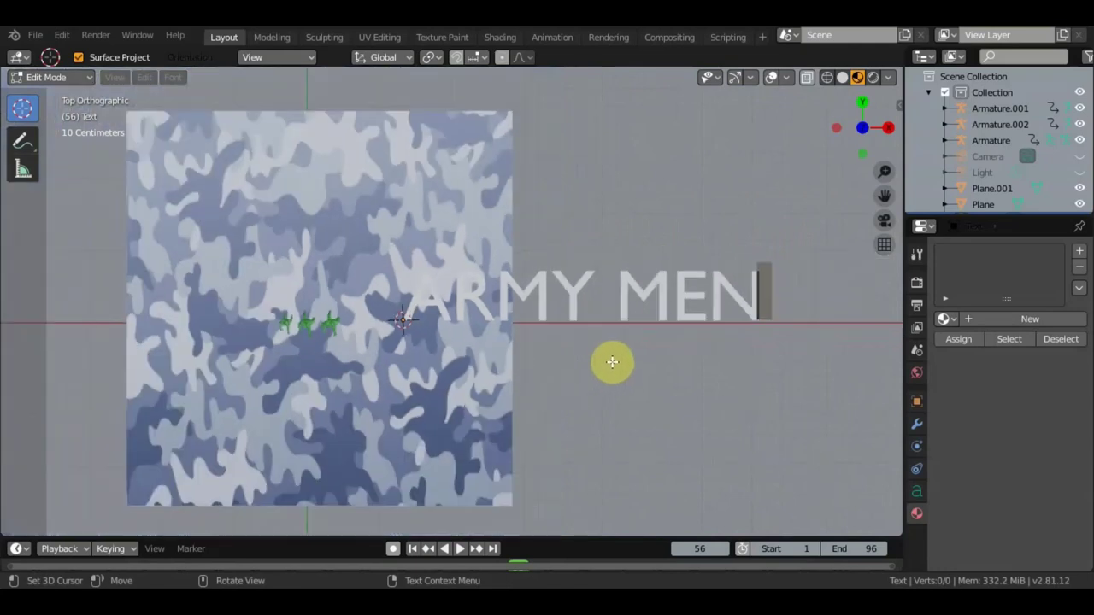
key(Tab)
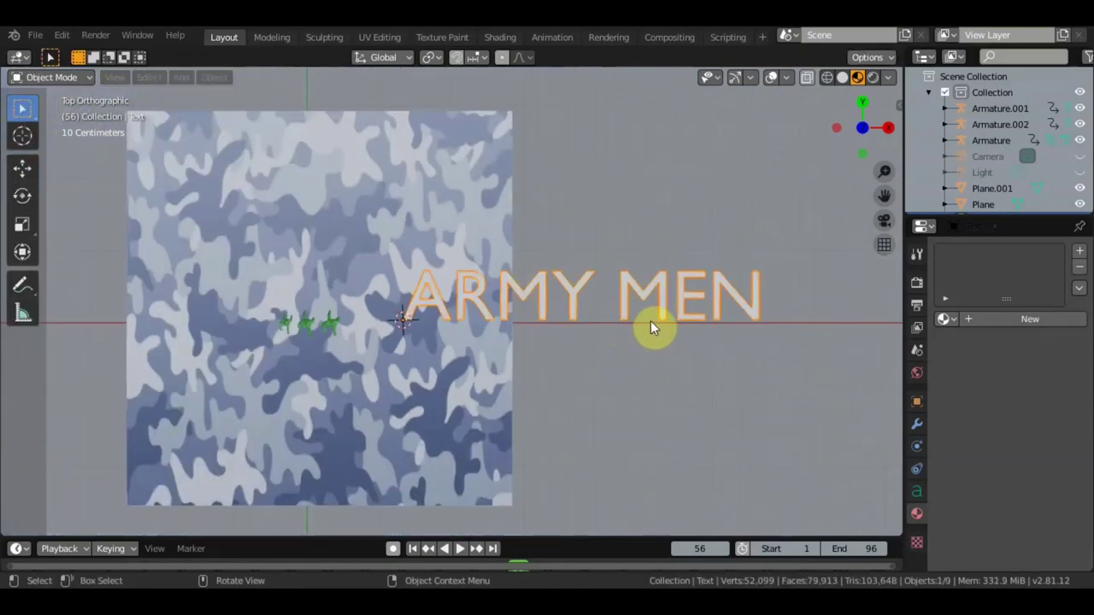
scroll(650, 321, up, 2)
- Set the ARMY MEN text's Geometry Extrude value to 0.16 m
mouse_move(709, 391)
shift+middle_down()
mouse_move(479, 379)
mouse_move(482, 302)
mouse_move(555, 307)
mouse_move(538, 294)
mouse_move(873, 482)
shift+middle_up()
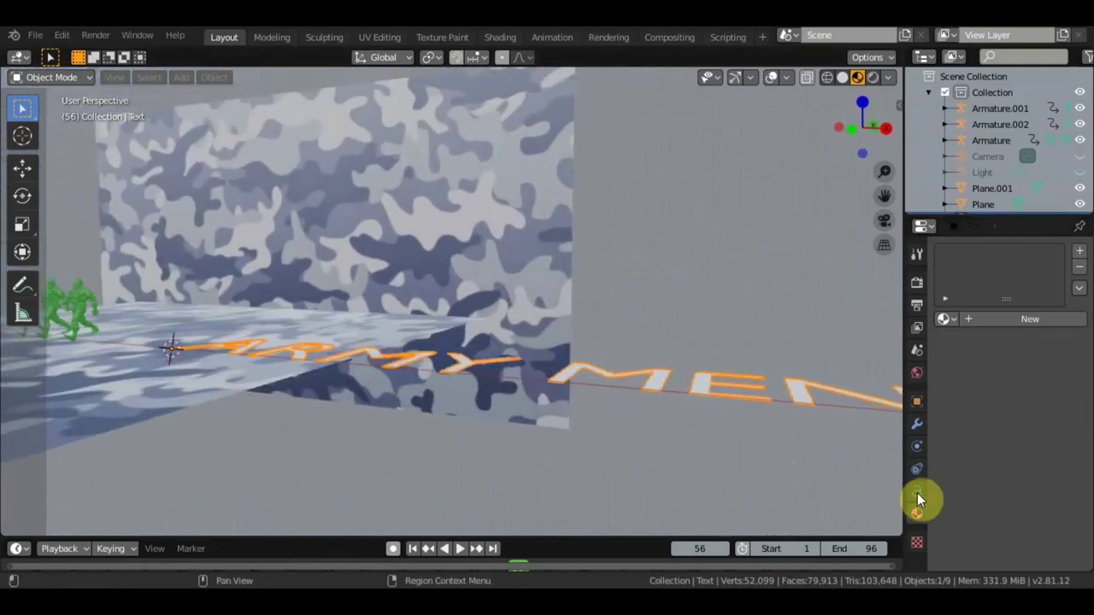
click(913, 489)
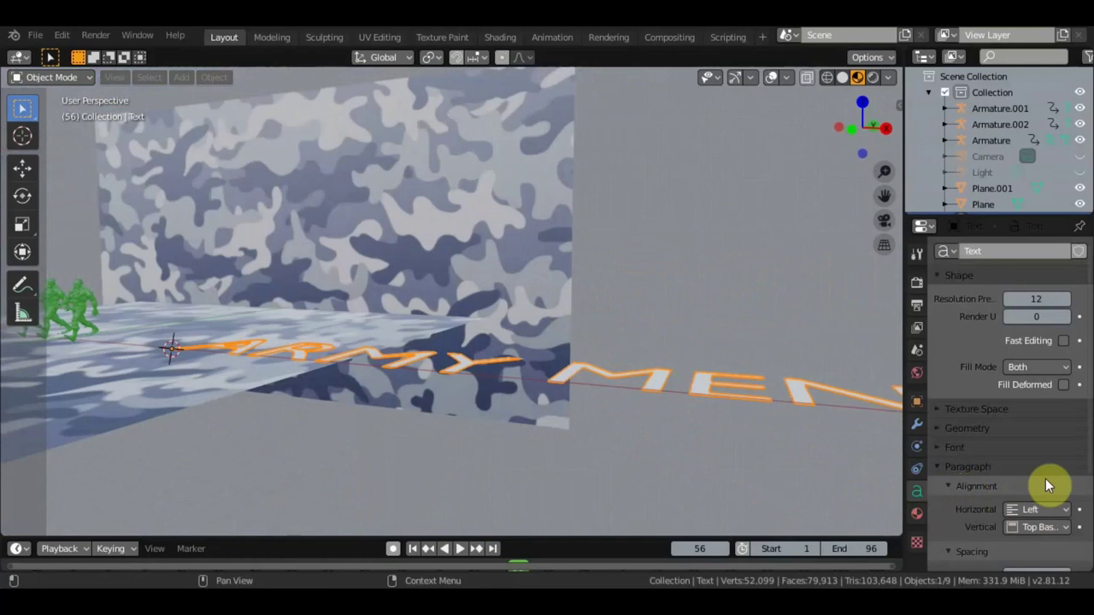
click(950, 428)
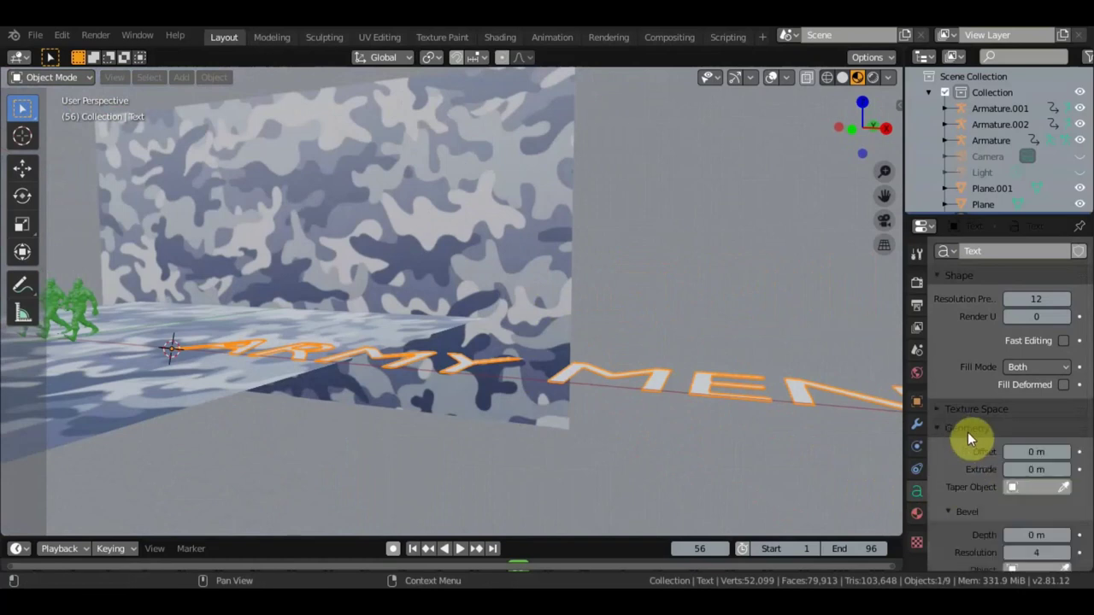
drag(1037, 469, 1060, 469)
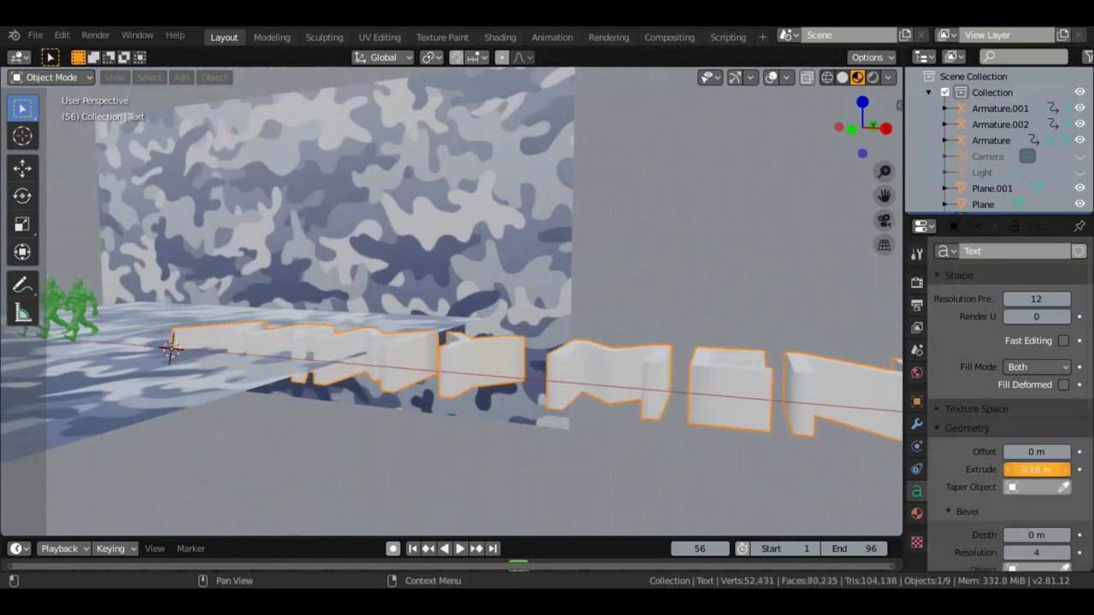
click(918, 516)
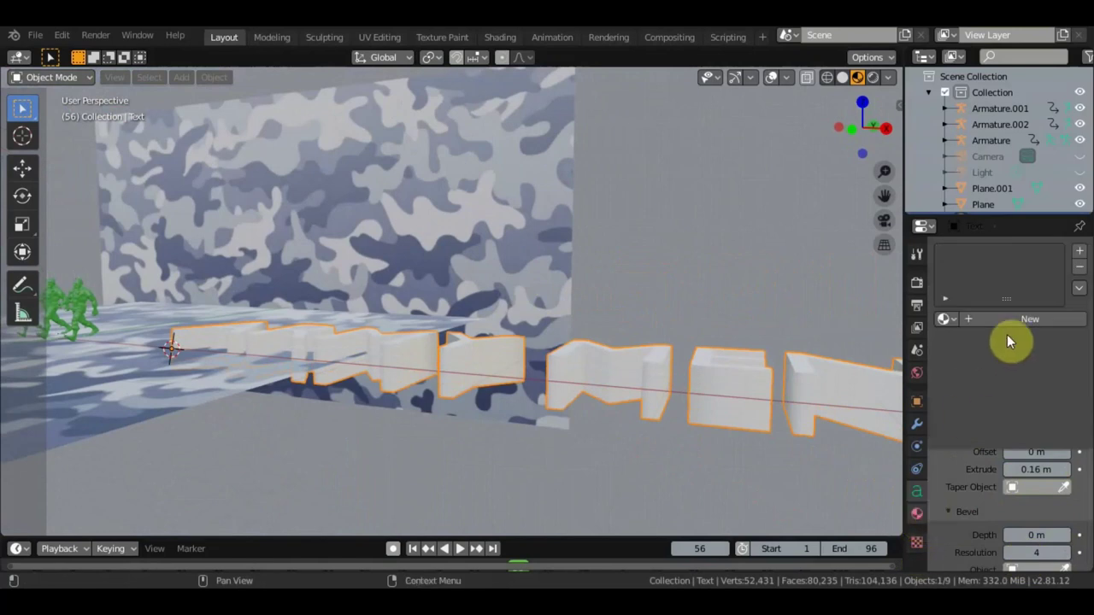
- Give the text a new material with red base colour, darkened to V 0.72 (H 0.005, S 0.827)
click(1027, 319)
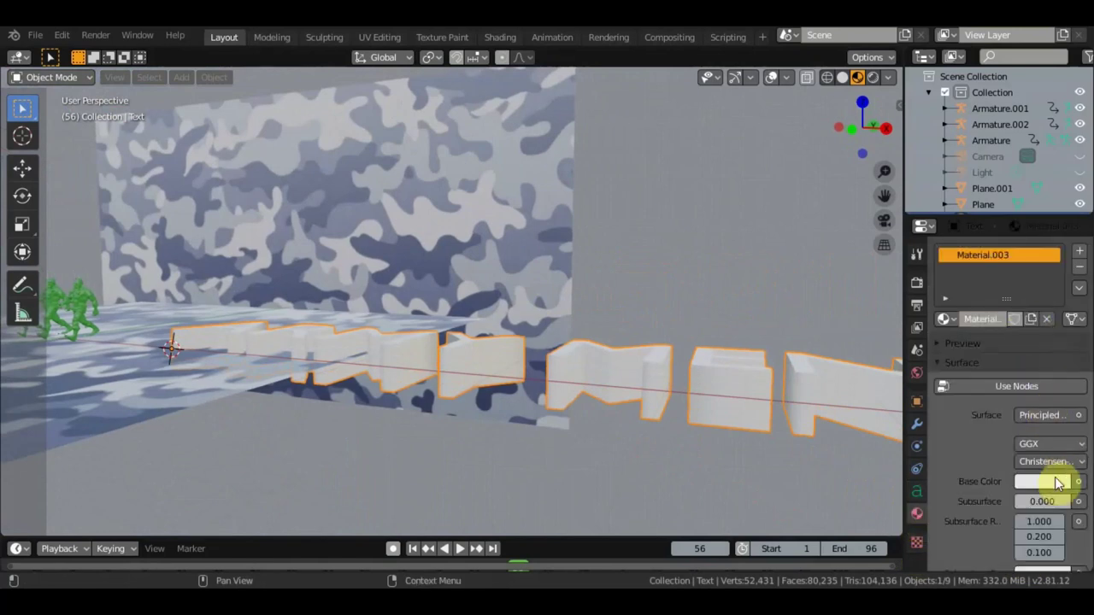
click(1052, 484)
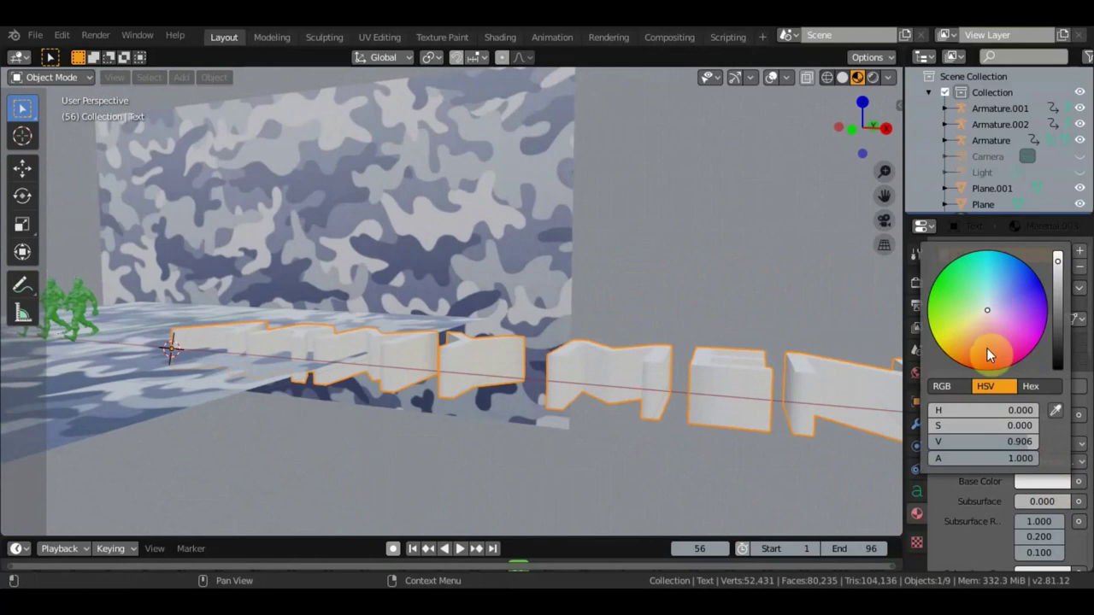
click(987, 352)
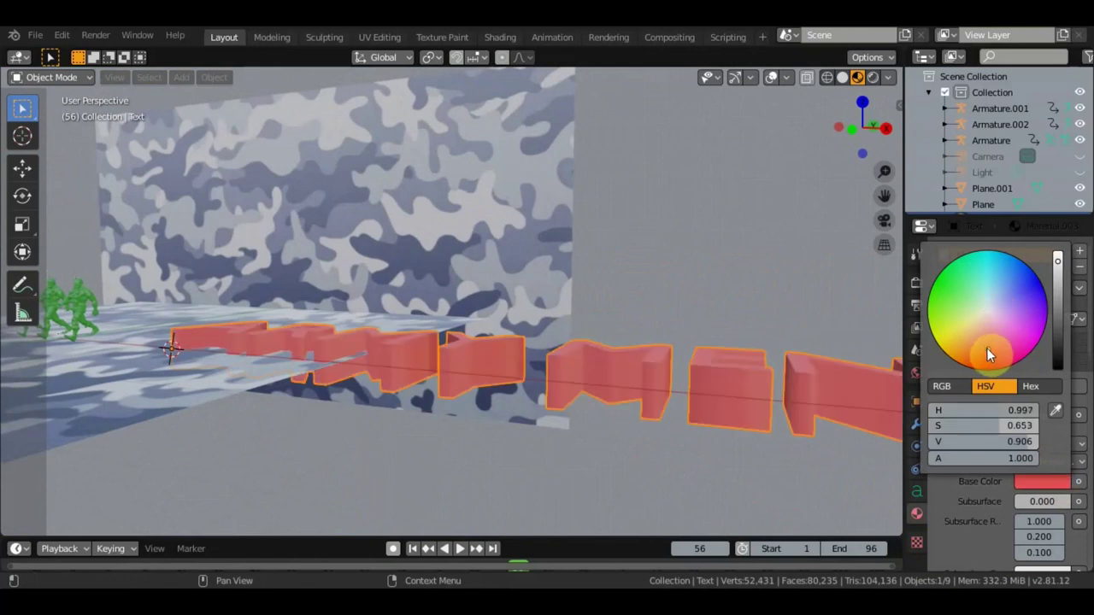
scroll(761, 348, down, 3)
scroll(761, 348, down, 2)
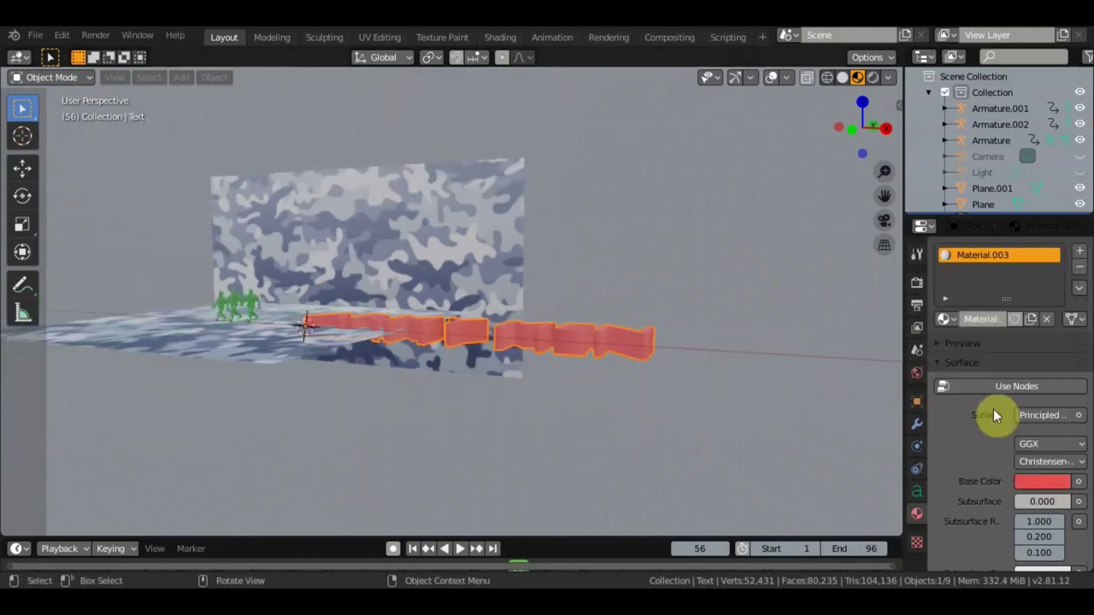
click(1048, 481)
drag(1057, 269, 1057, 284)
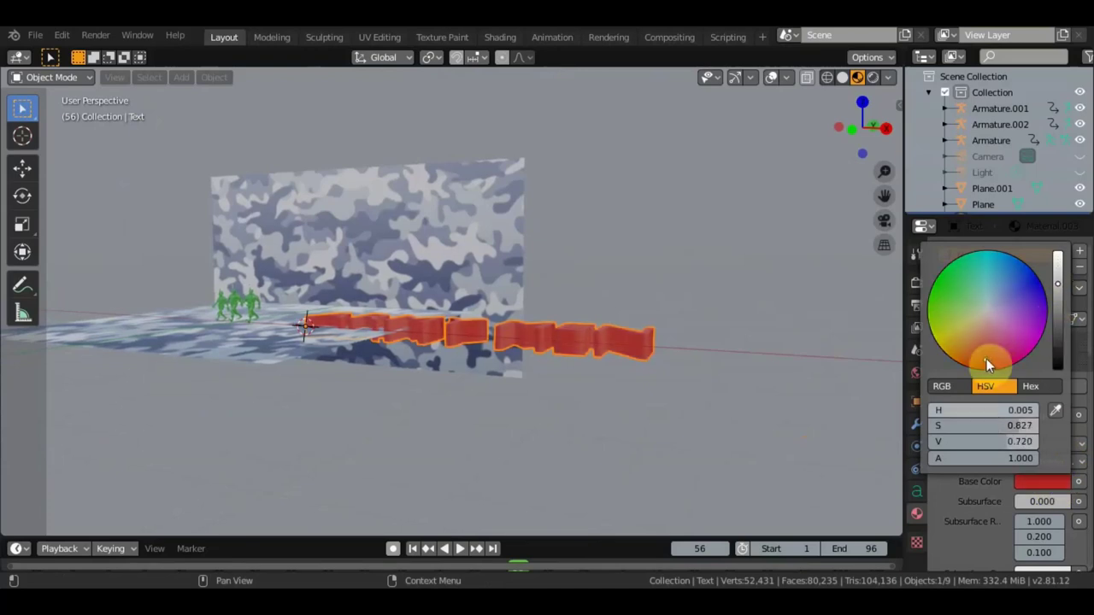
mouse_move(645, 366)
middle_down()
mouse_move(711, 461)
mouse_move(525, 375)
mouse_move(492, 318)
middle_up()
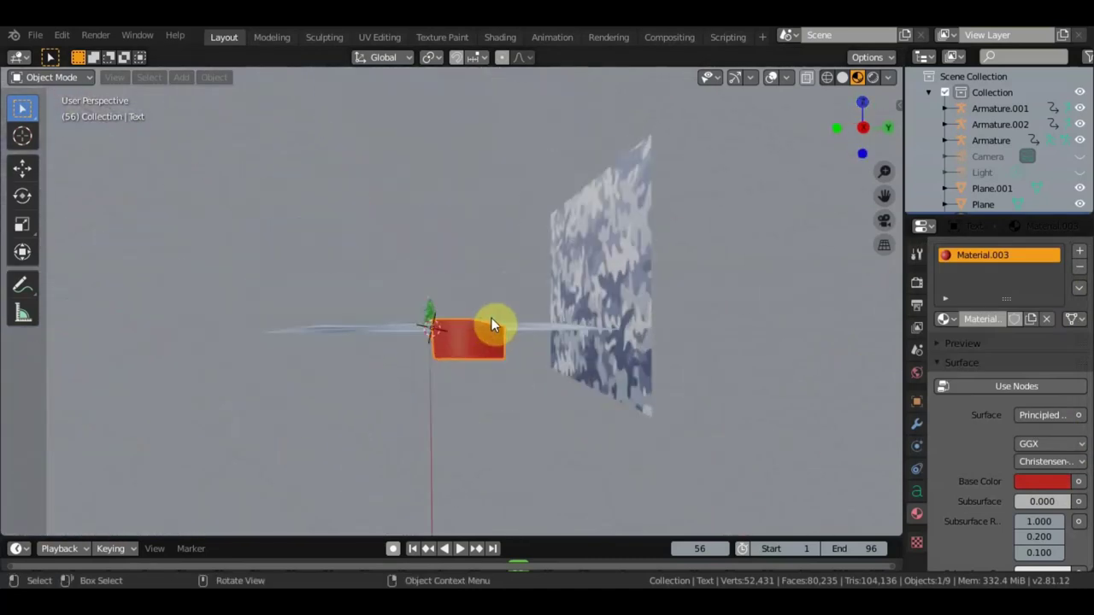
key(r)
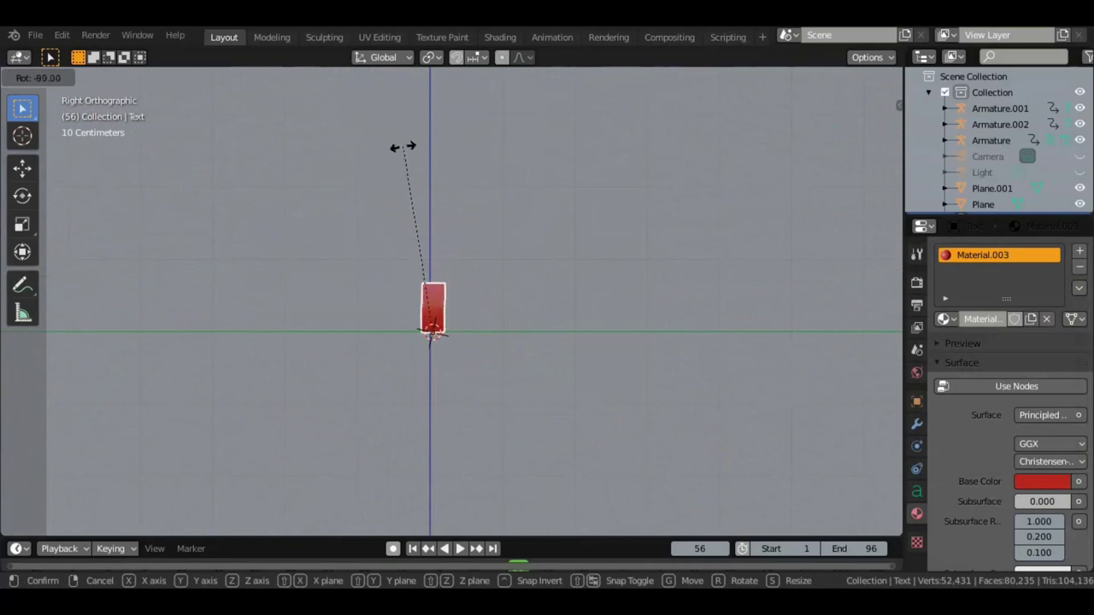
click(415, 173)
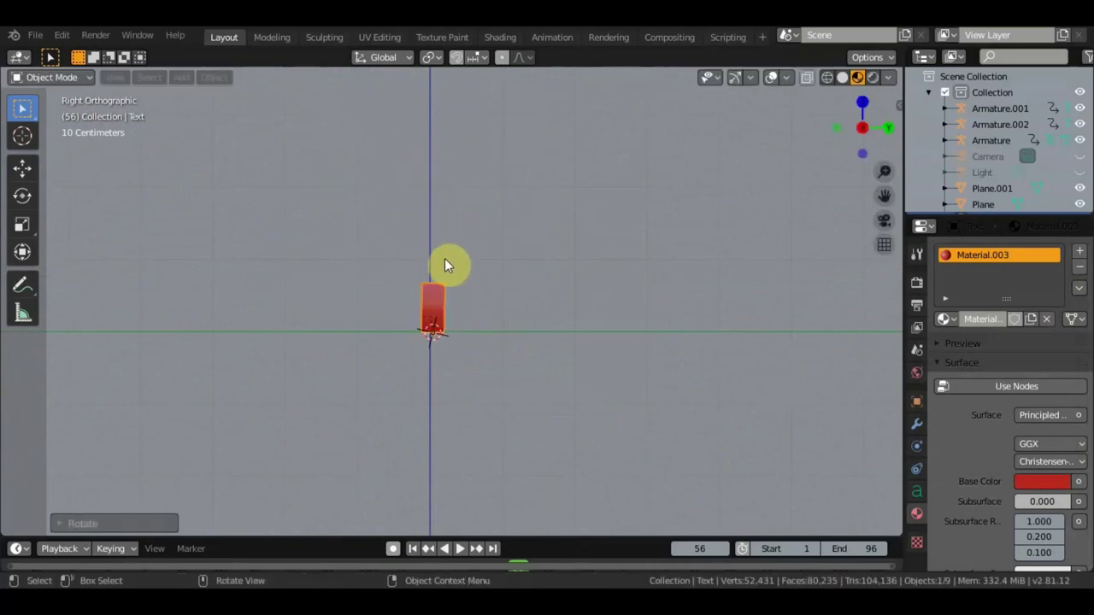
key(ctrl)
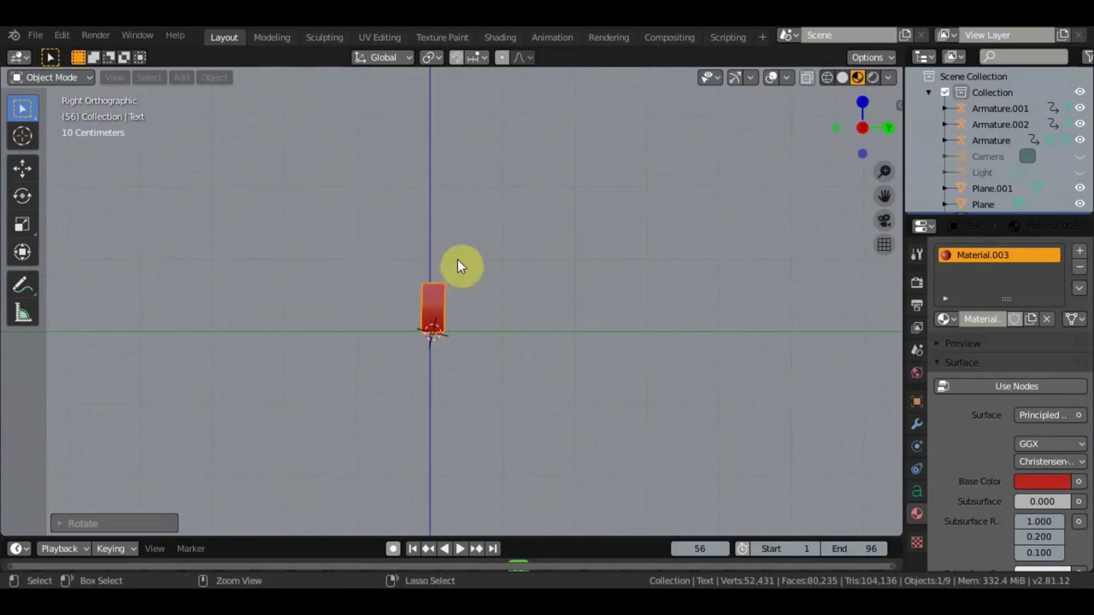
key(ctrl+z)
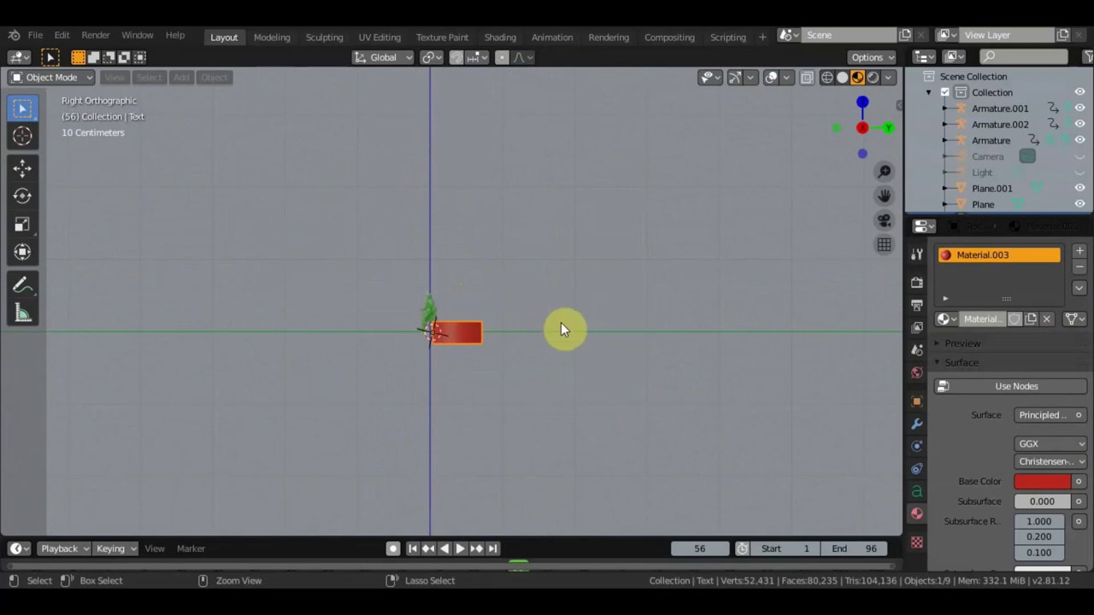
mouse_move(554, 332)
middle_down()
mouse_move(647, 382)
mouse_move(726, 459)
mouse_move(294, 352)
middle_up()
middle_drag(472, 301, 478, 316)
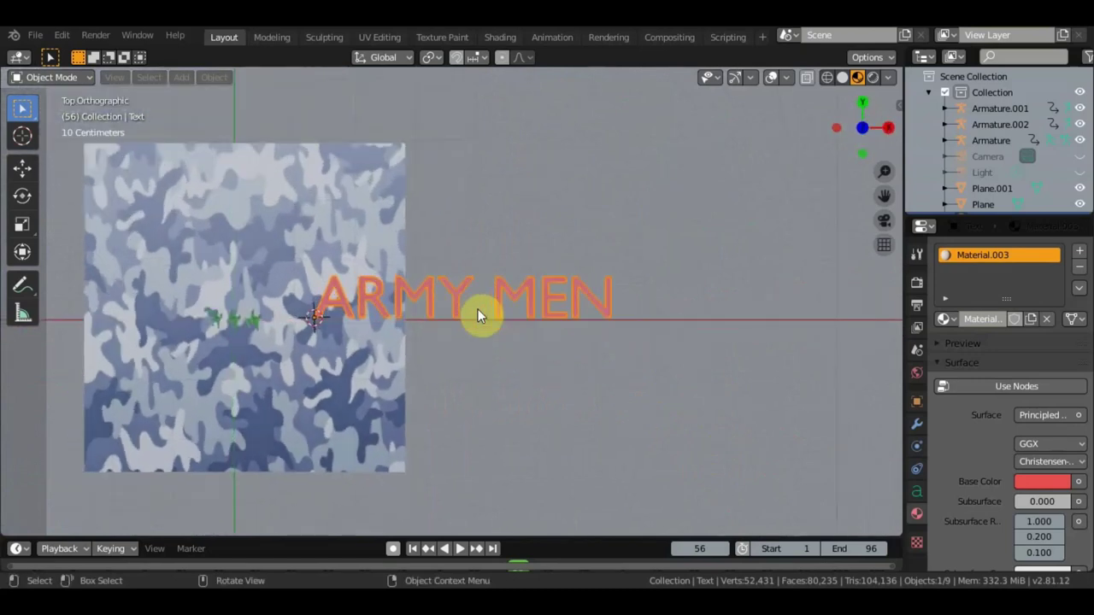
click(920, 493)
- Load BERNHC.TTF as the text's regular font, browsing fonts as thumbnails
scroll(1032, 500, down, 3)
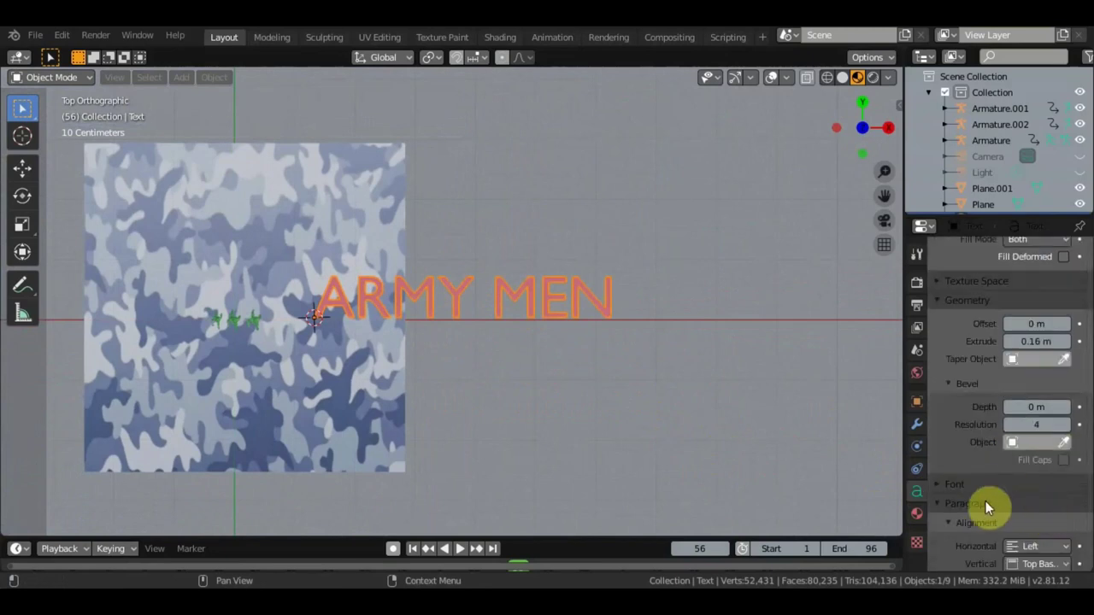
click(955, 487)
scroll(1055, 530, down, 2)
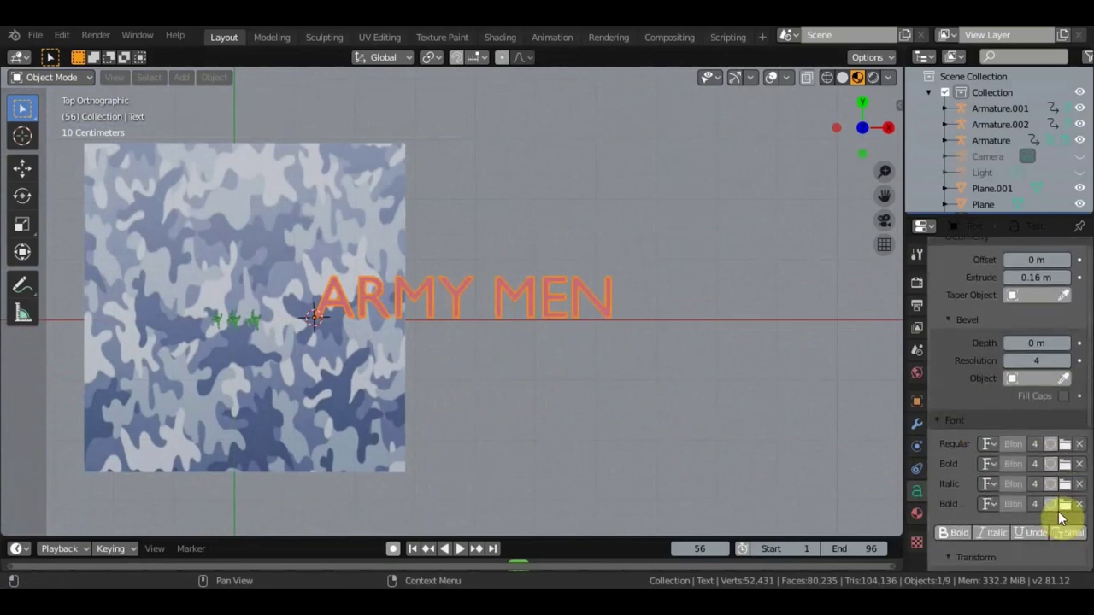
click(1065, 444)
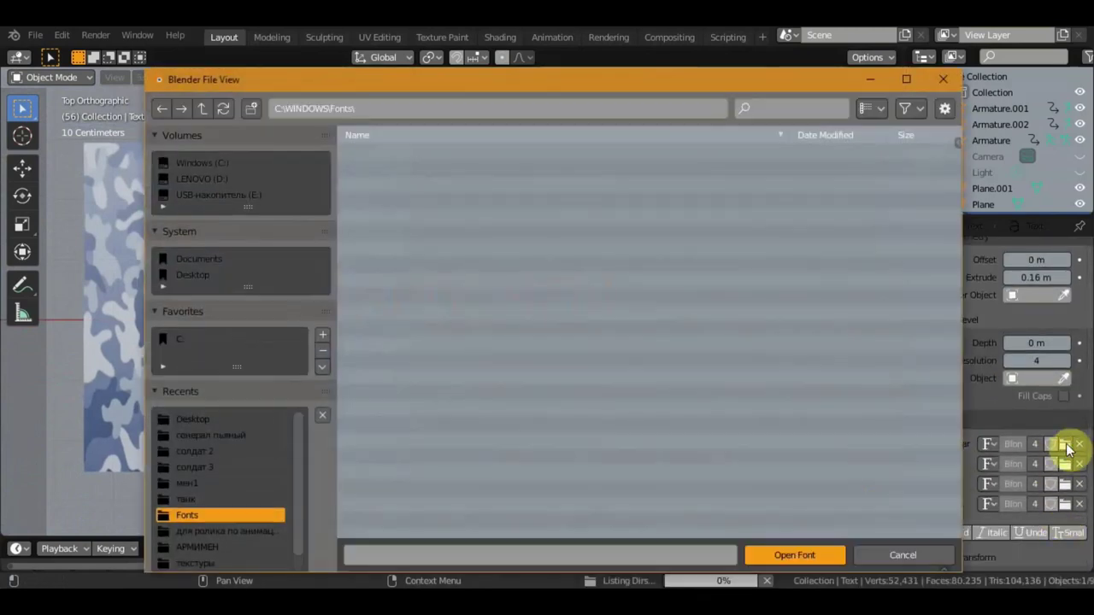
click(883, 111)
click(829, 192)
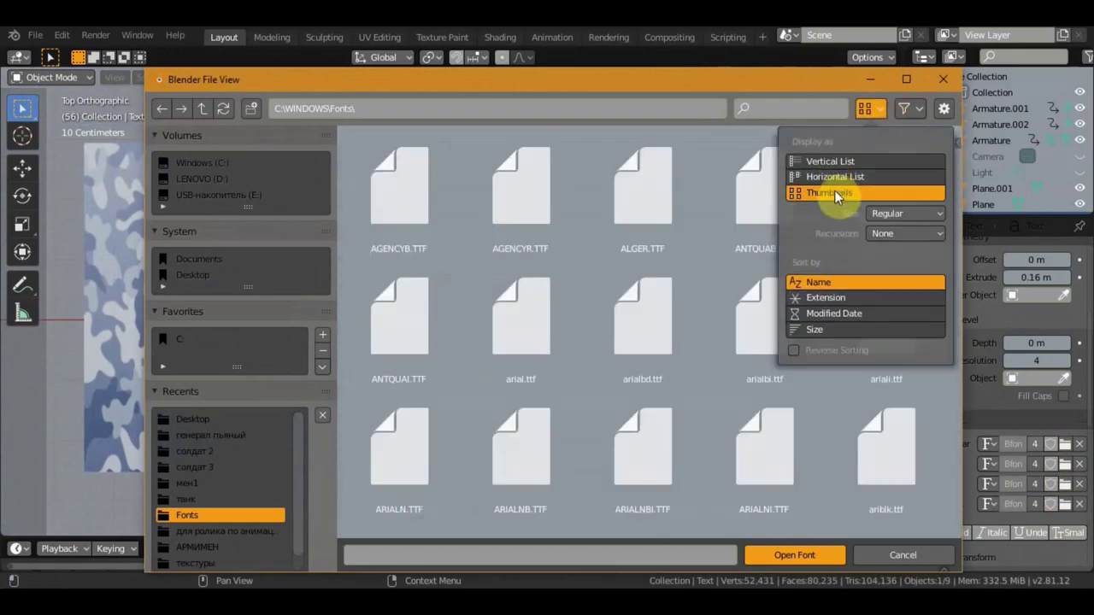
scroll(667, 384, down, 2)
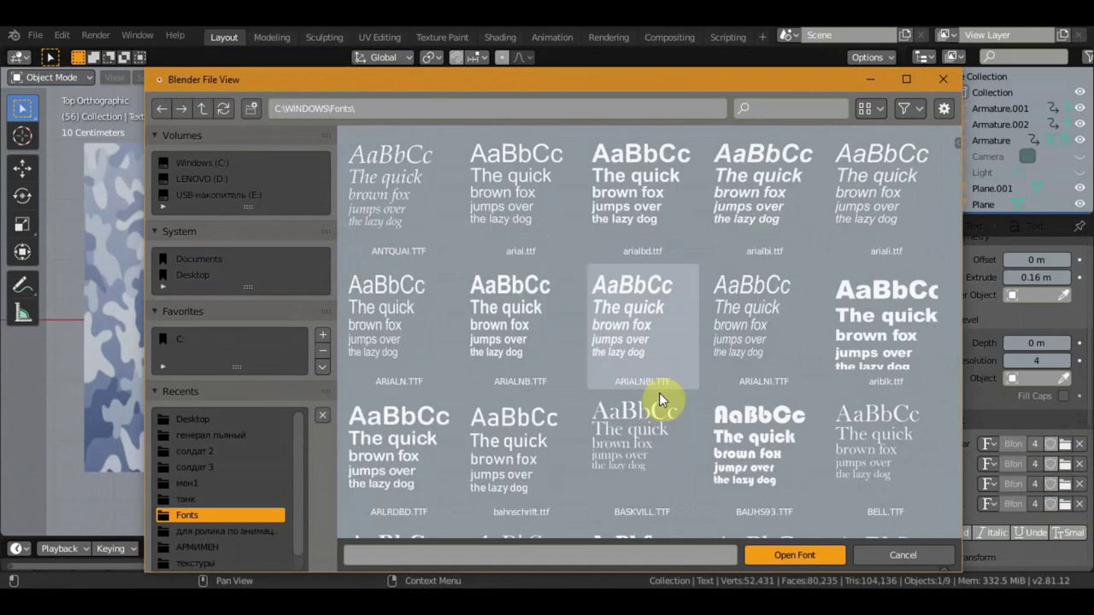
scroll(657, 402, down, 2)
click(629, 440)
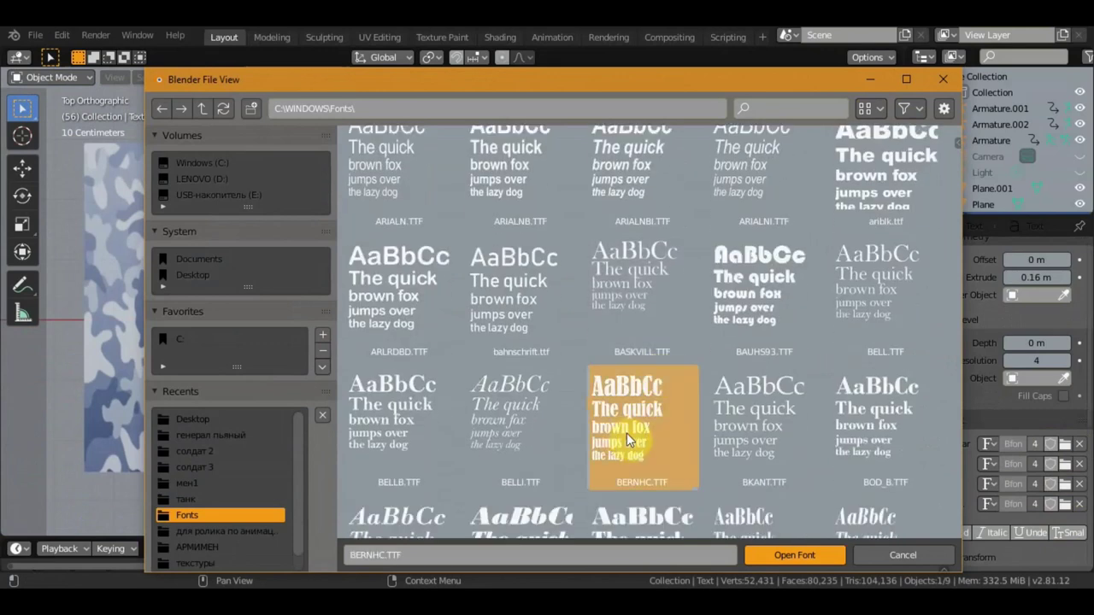
click(801, 560)
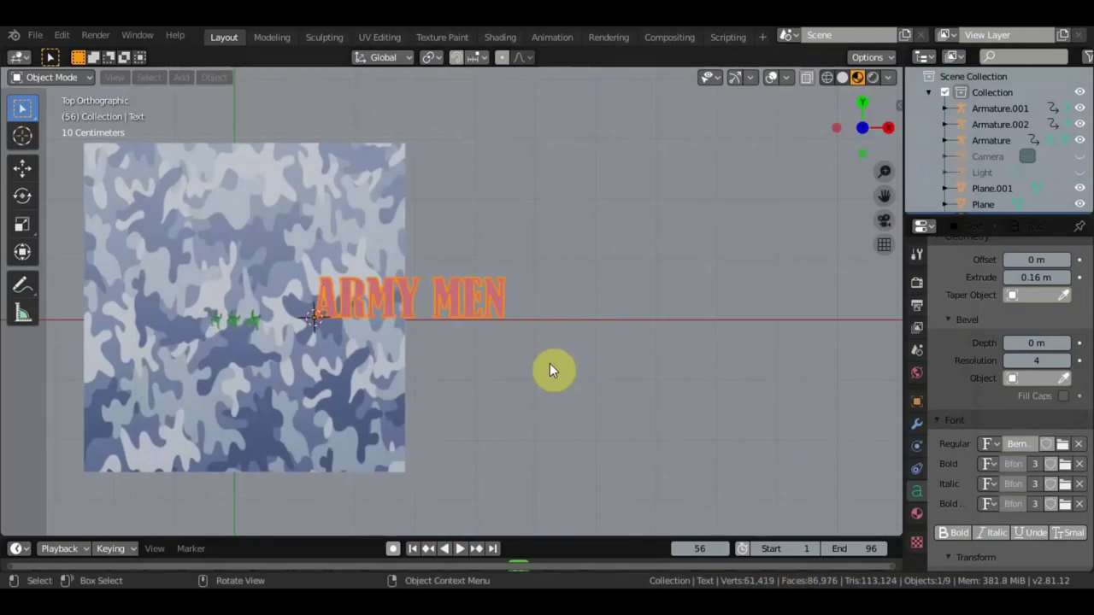
- Convert the ARMY MEN text via Object > Convert to > Mesh from Curve/Meta/Surf/Text
scroll(455, 316, up, 5)
scroll(457, 316, down, 1)
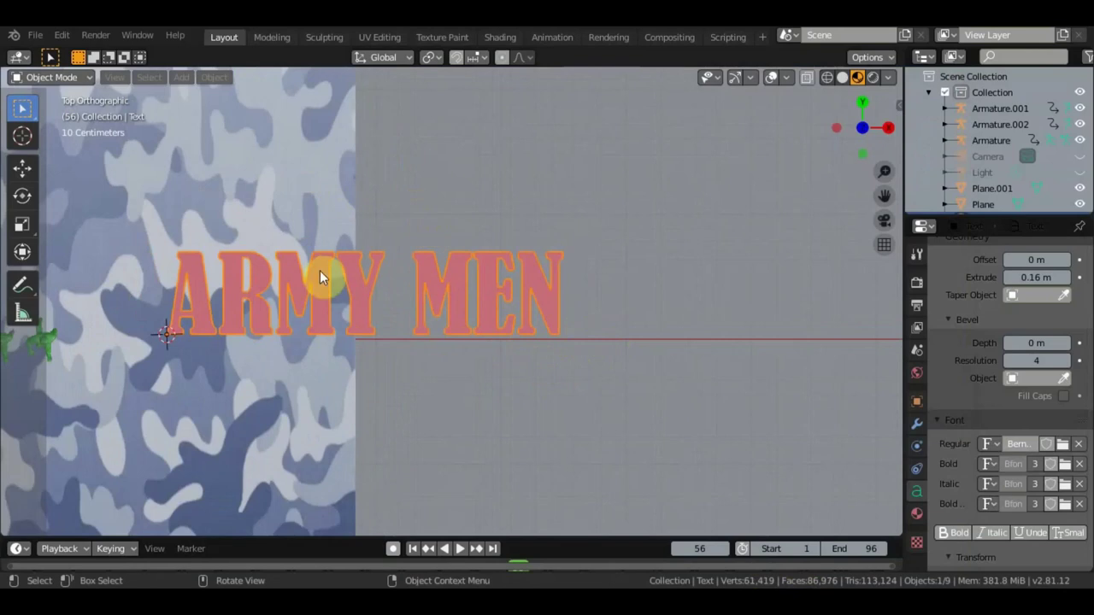
click(213, 75)
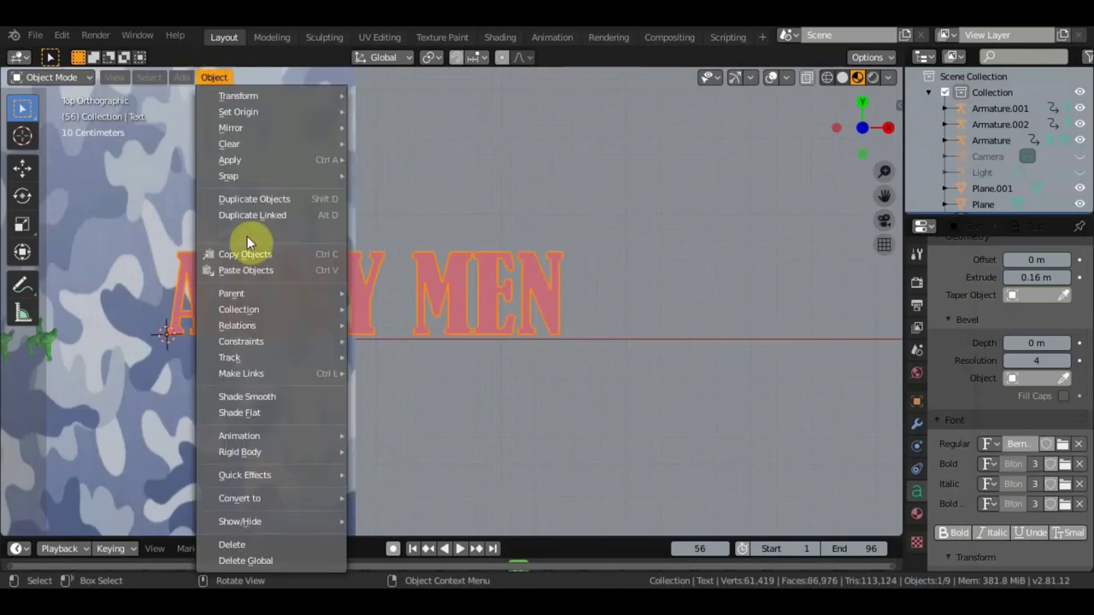
mouse_move(240, 498)
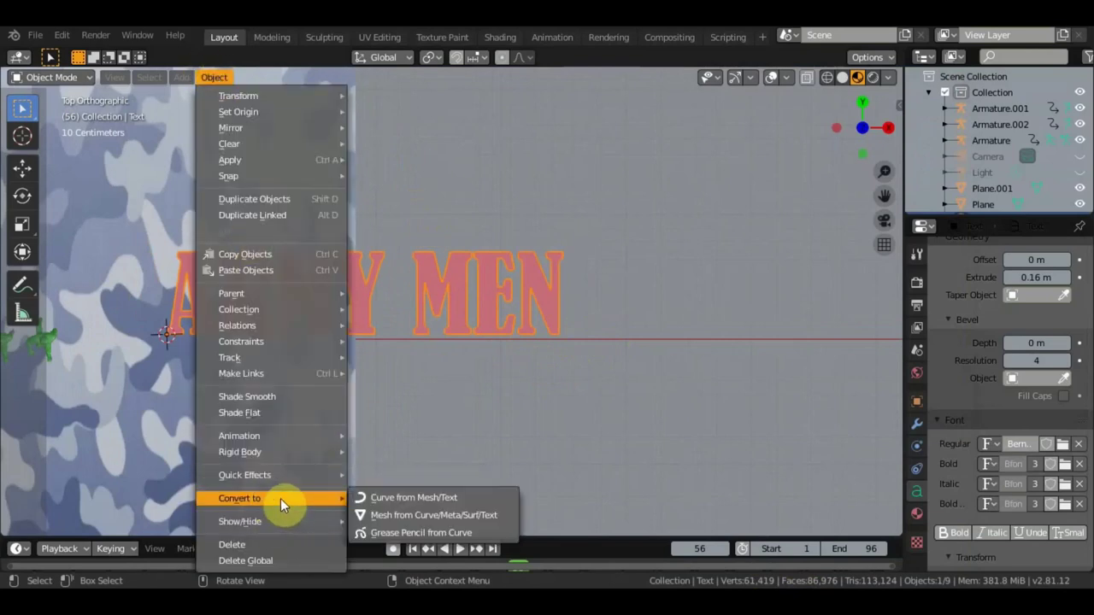
click(400, 515)
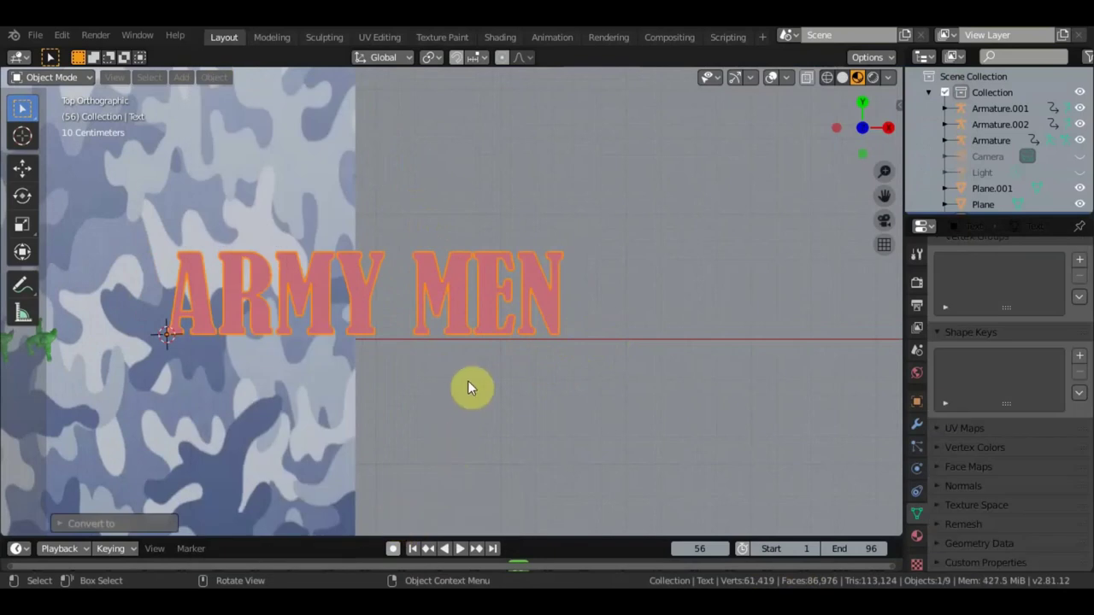
scroll(467, 380, down, 3)
key(shift+a)
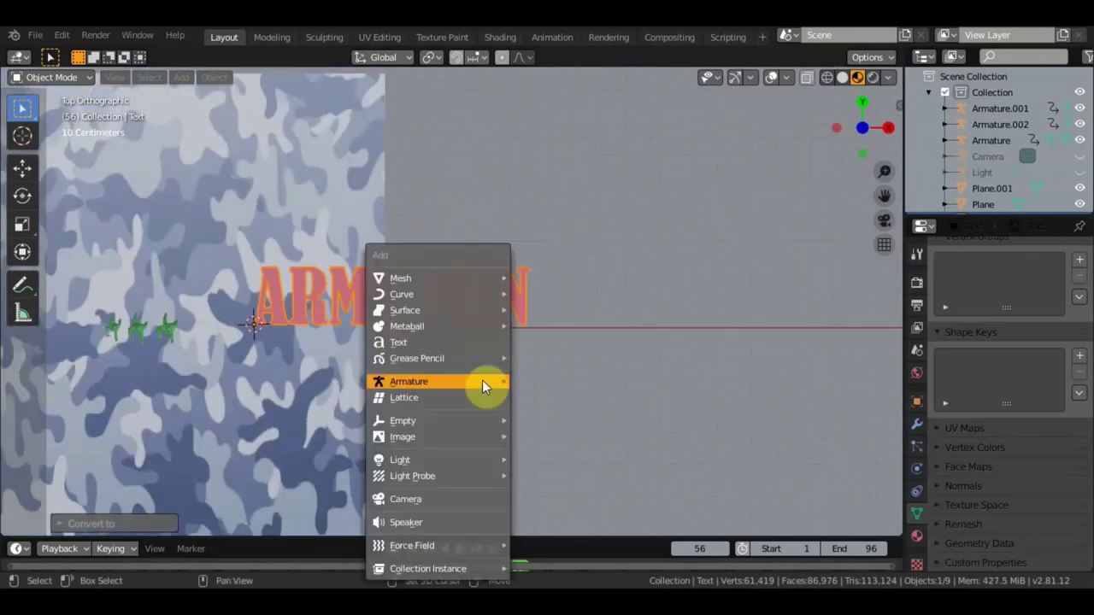
mouse_move(401, 294)
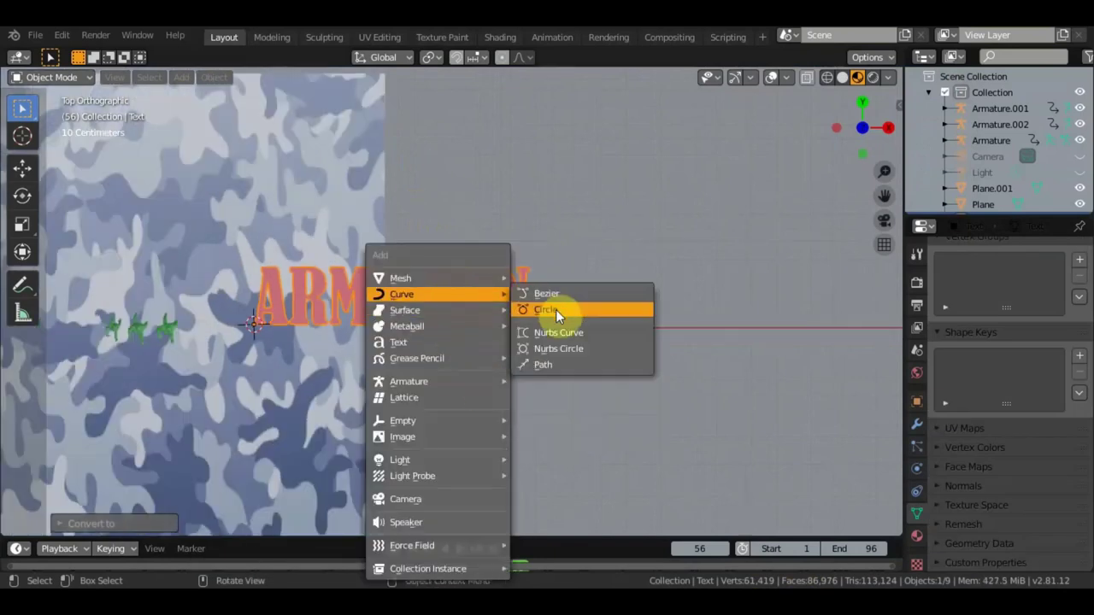
- Add a Bezier circle ringing the soldiers, then reselect the ARMY MEN text
click(554, 311)
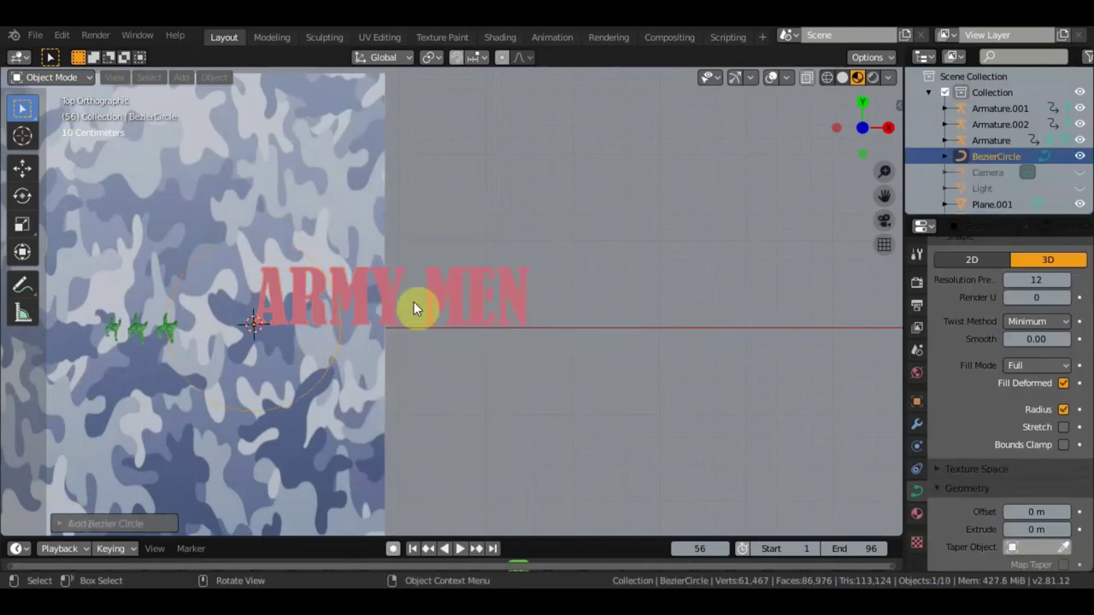
click(453, 292)
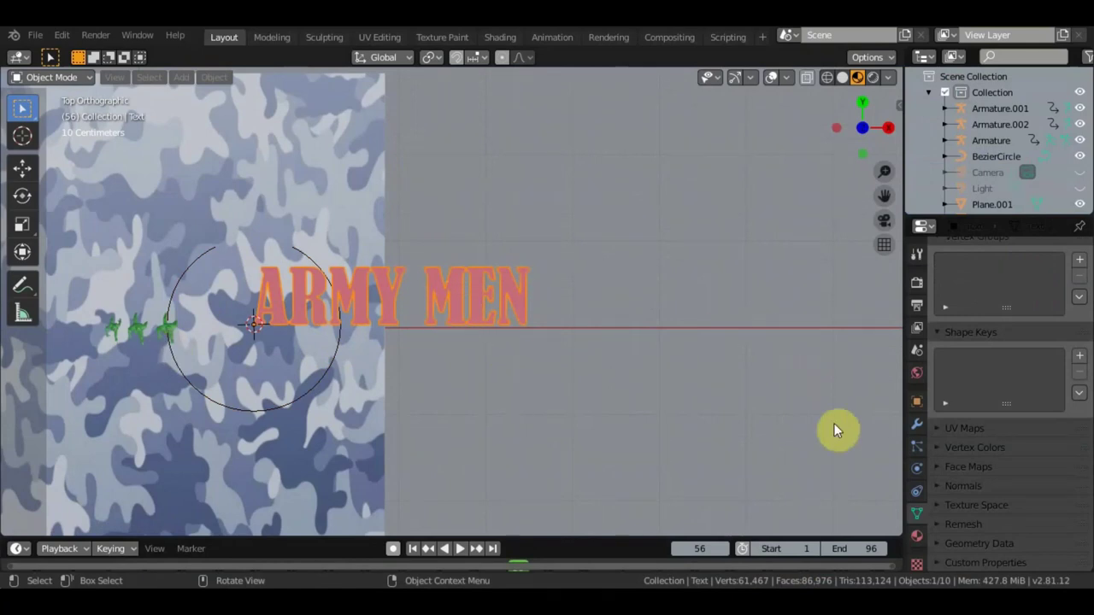
click(917, 424)
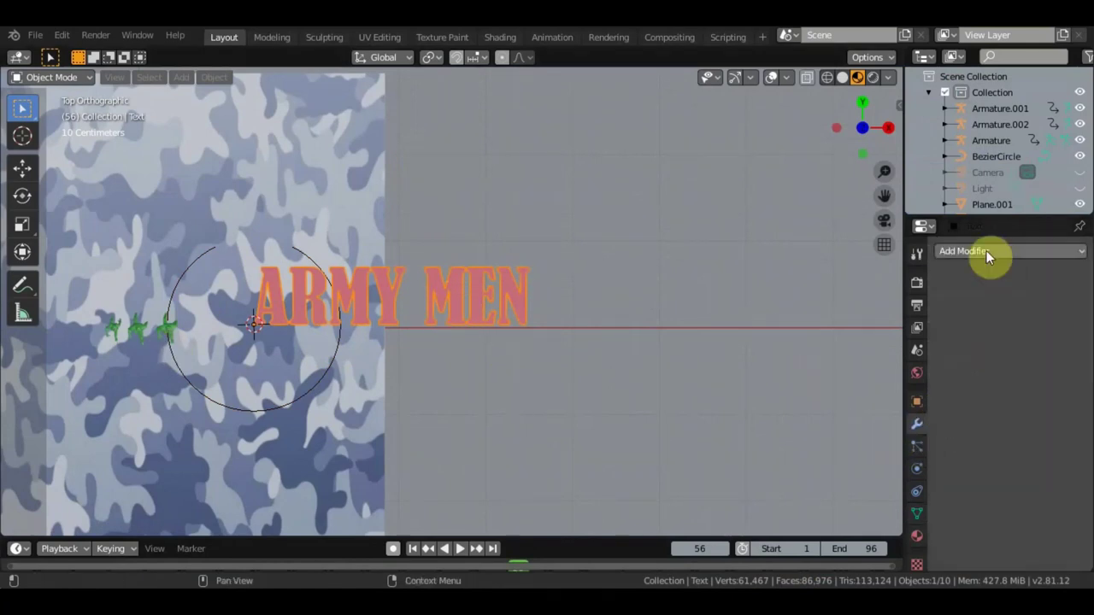
- Add a Curve modifier using BezierCircle as the object and apply it to arc the text
click(987, 251)
click(899, 326)
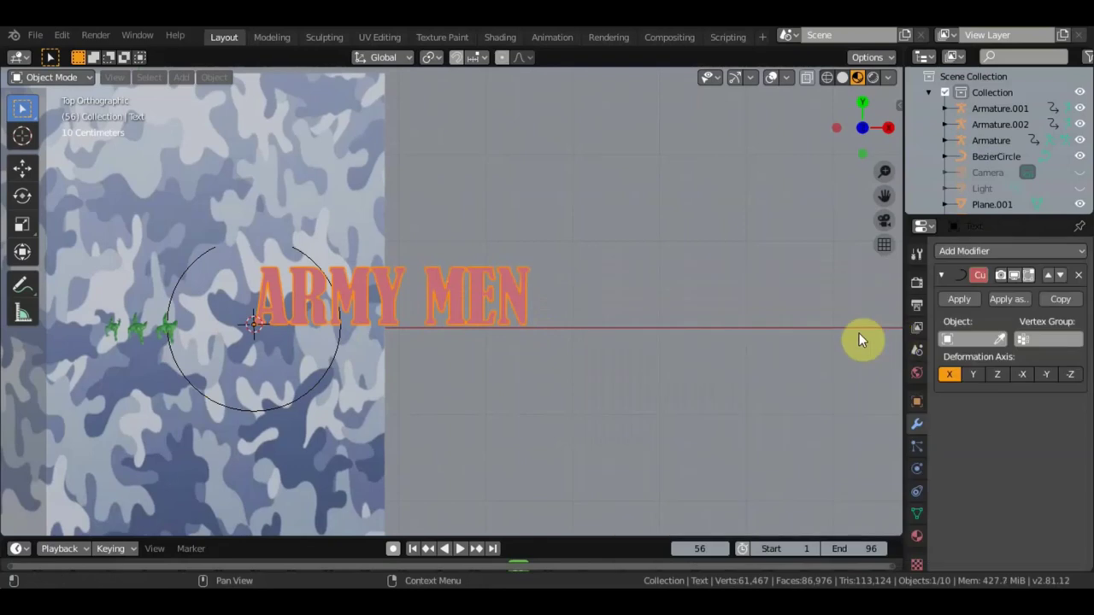
click(1001, 340)
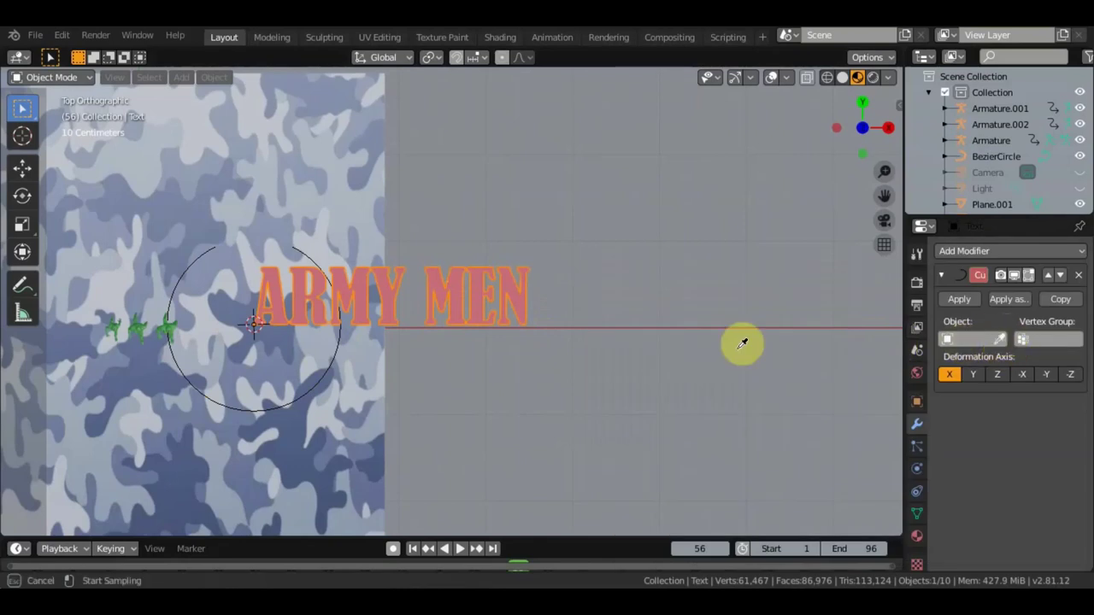
click(330, 370)
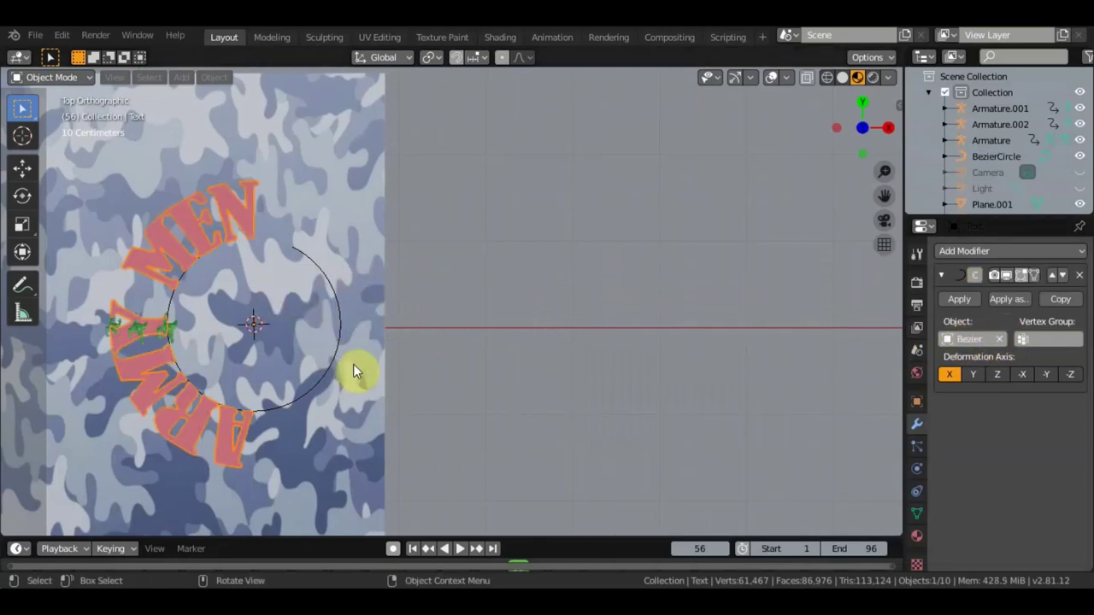
scroll(352, 367, down, 3)
shift+middle_drag(421, 303, 529, 296)
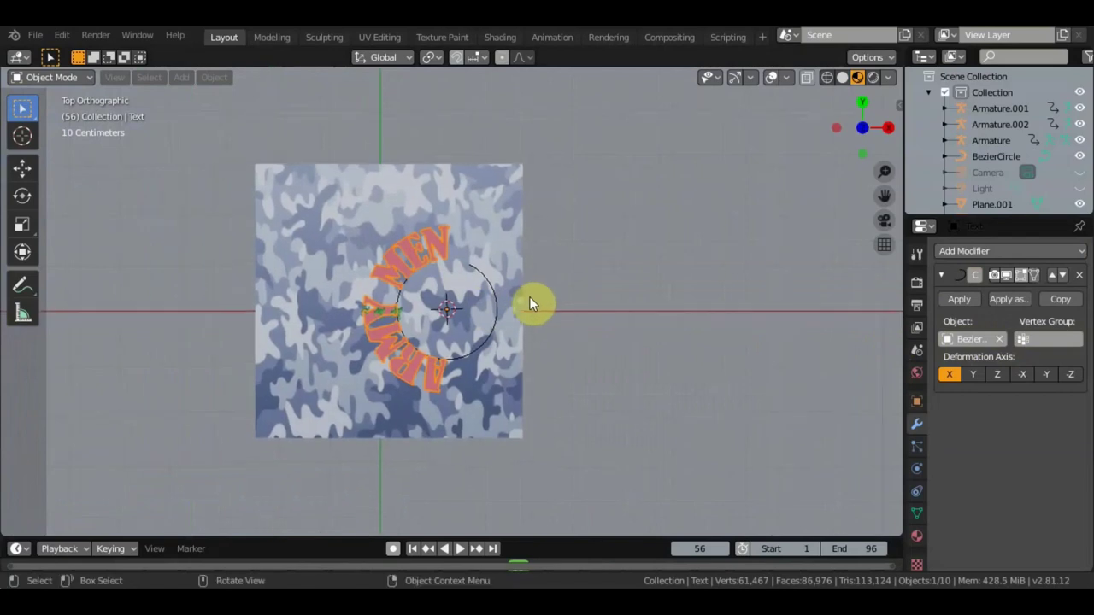
scroll(529, 296, up, 3)
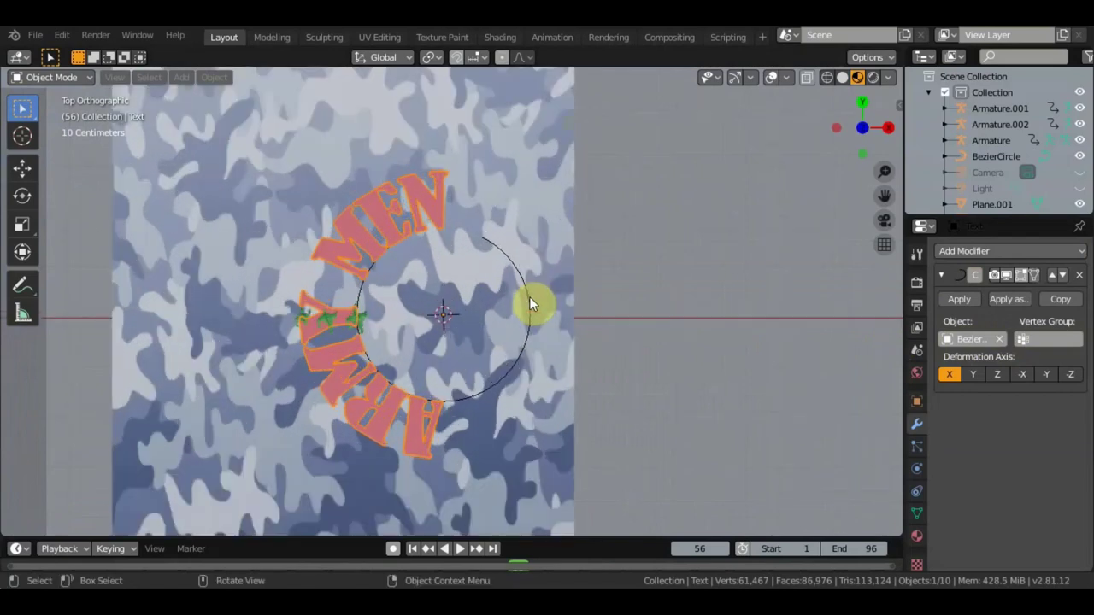
click(972, 298)
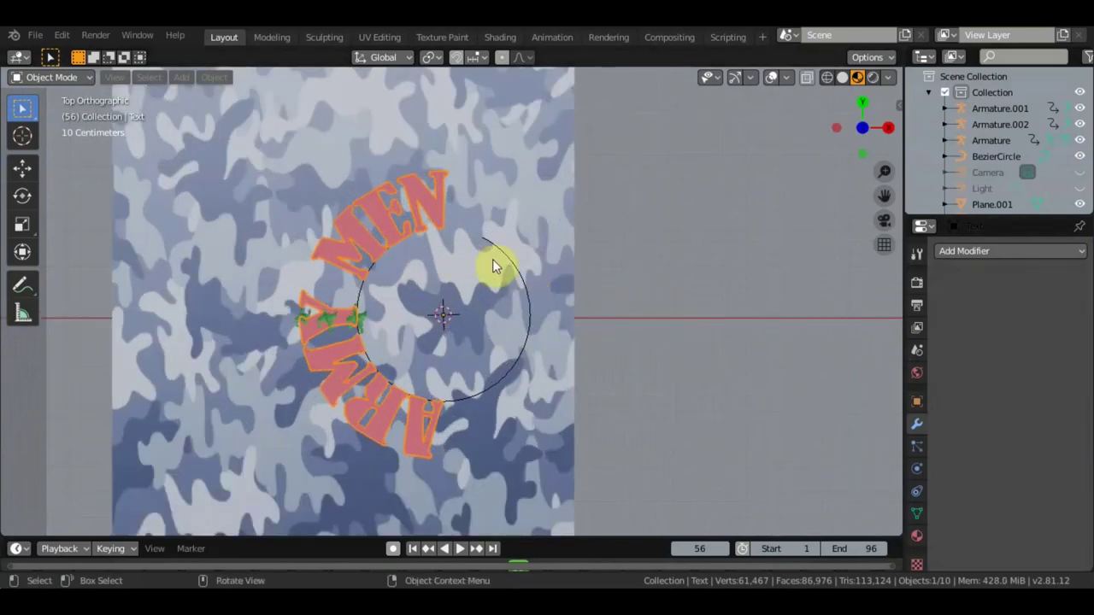
- Delete the BezierCircle and rotate the ARMY MEN text so it arches over the soldiers
click(529, 293)
key(Delete)
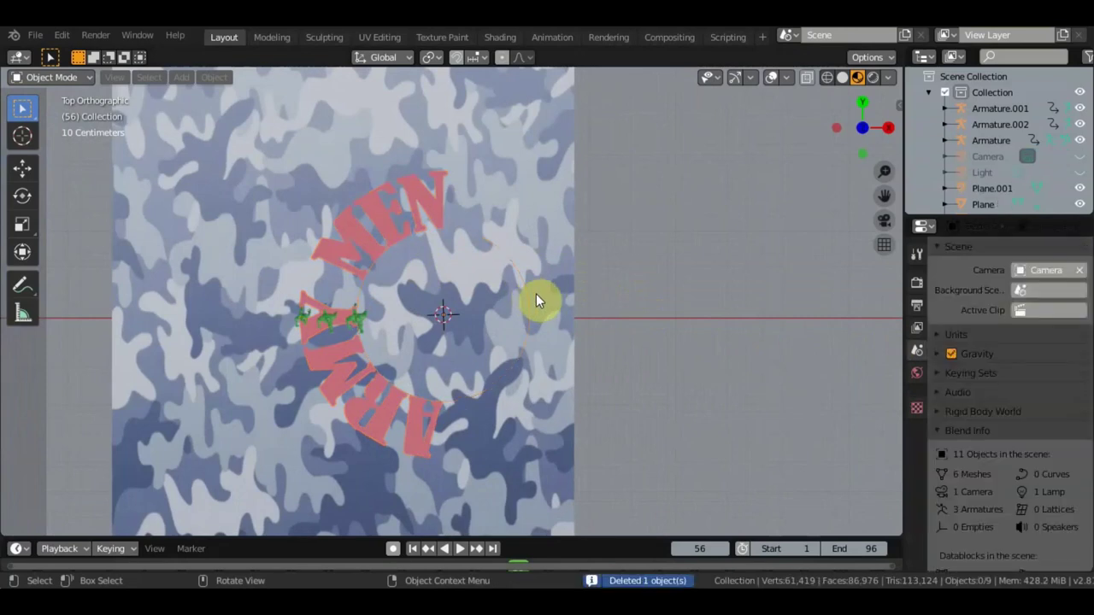
click(388, 229)
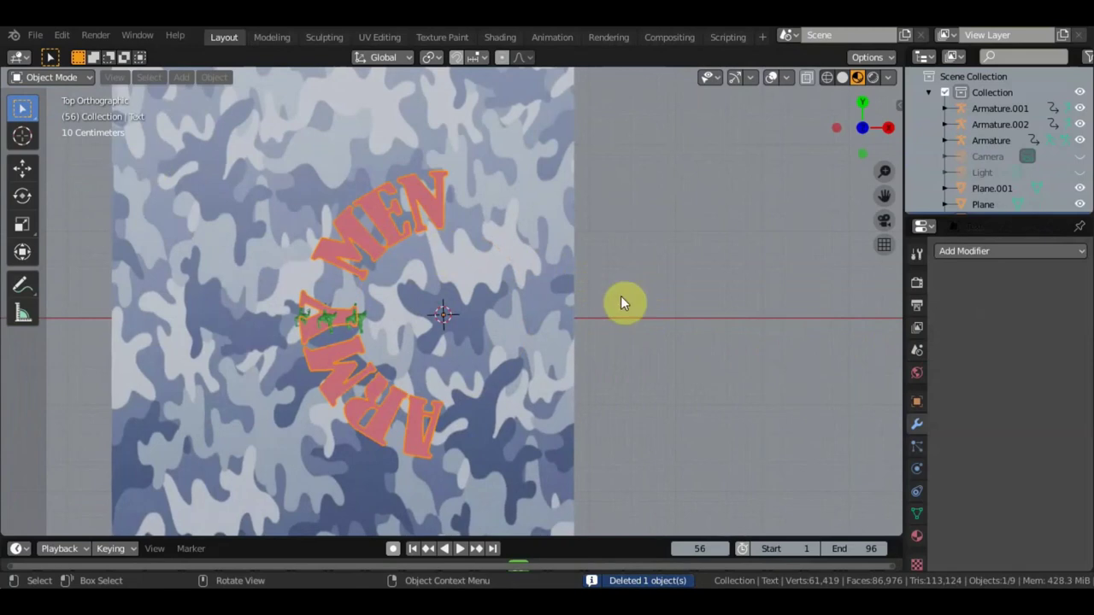
key(r)
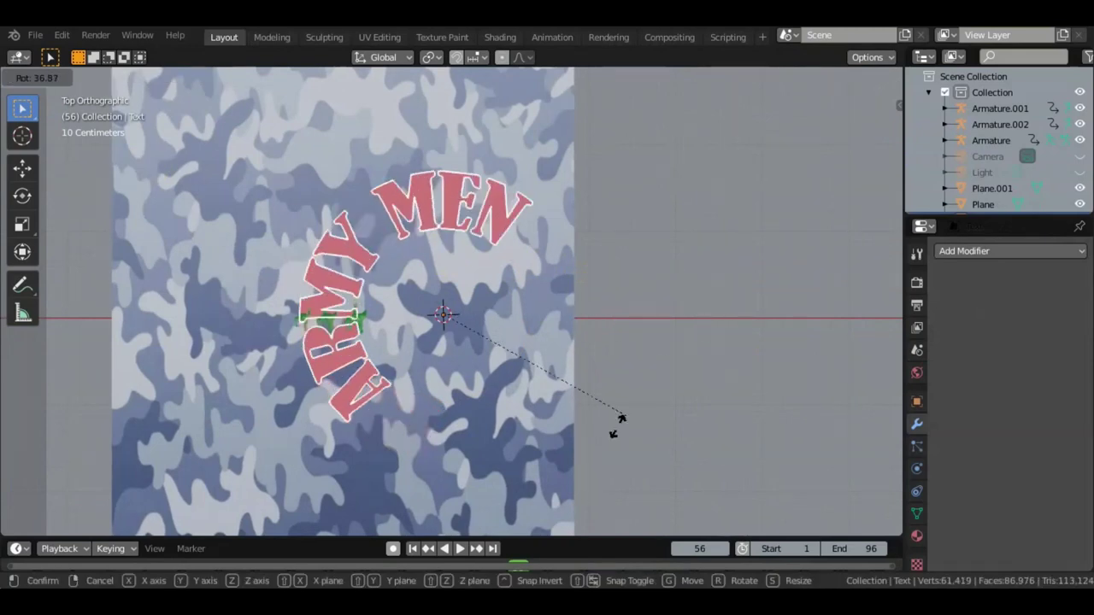
click(473, 449)
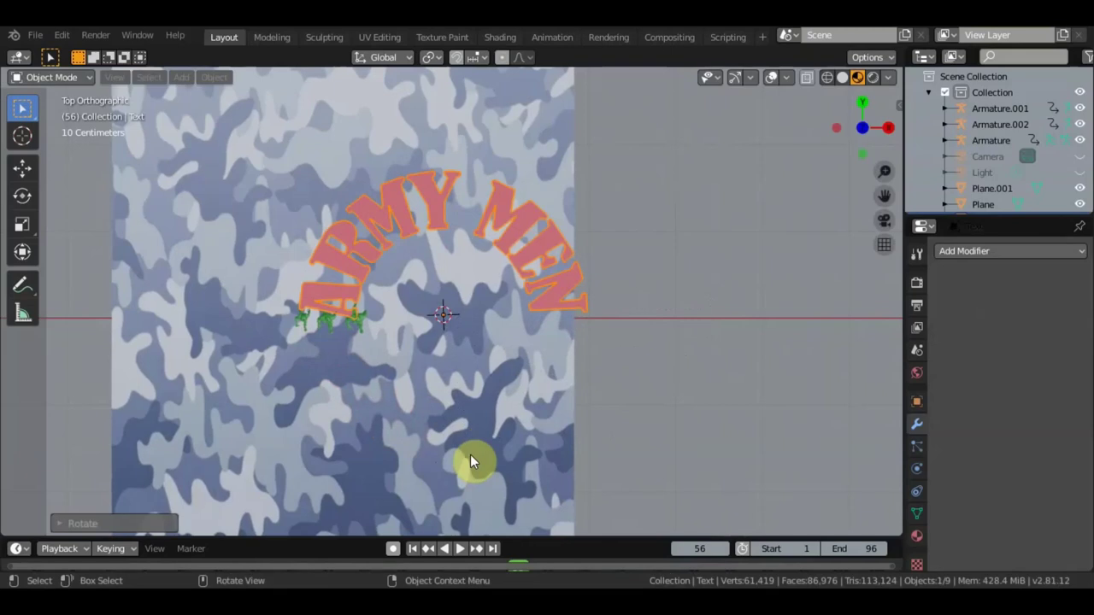
key(KP_3)
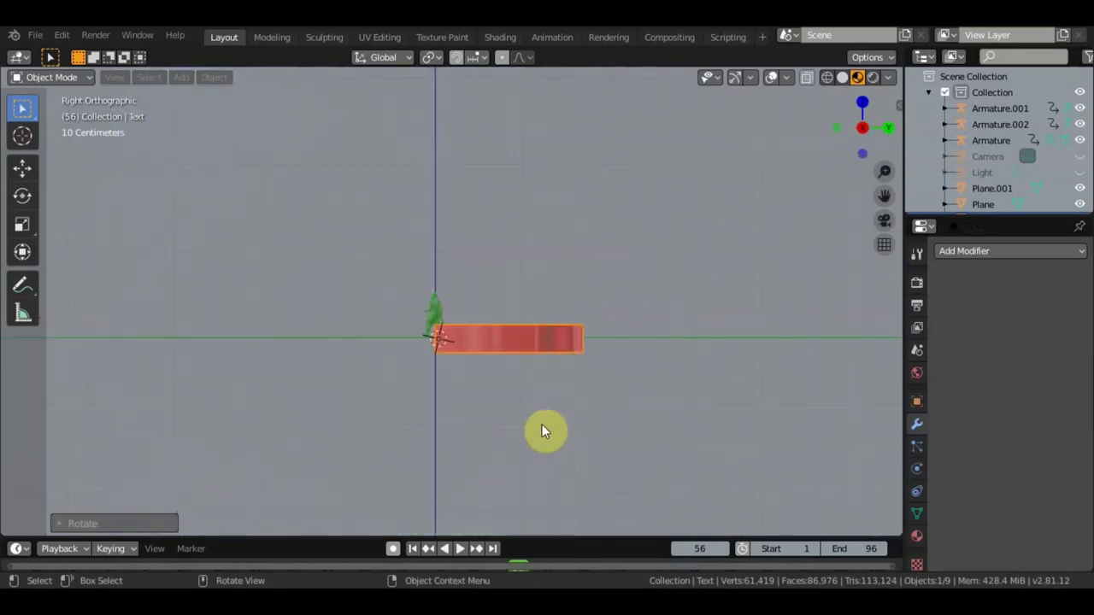
- Rotate the ARMY MEN text 90° in Right view so it stands upright
key(r)
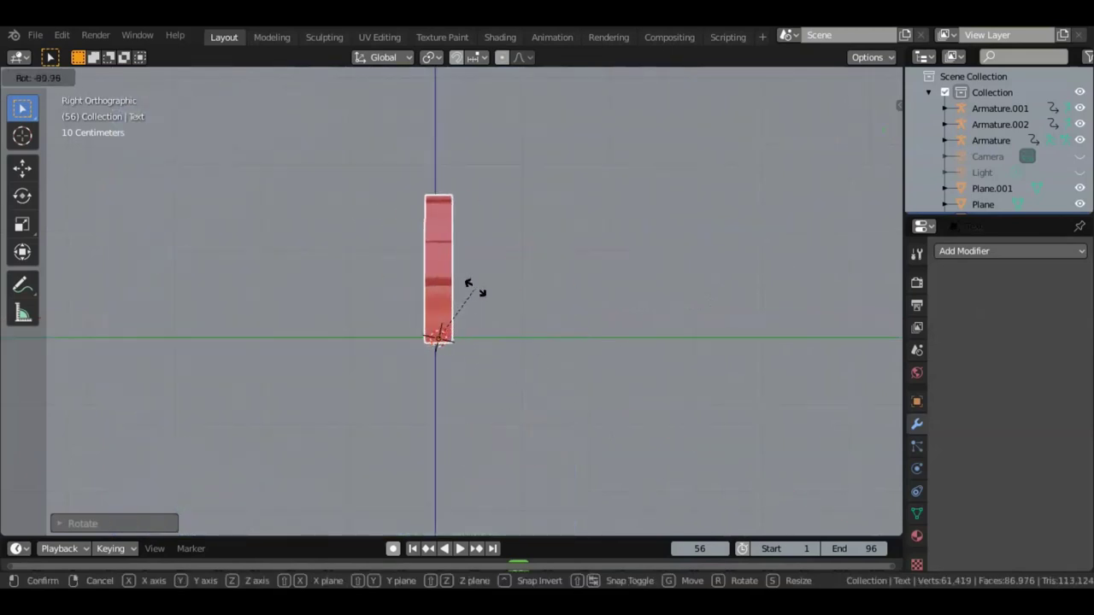
click(474, 287)
mouse_move(474, 288)
middle_down()
mouse_move(579, 315)
mouse_move(659, 306)
middle_up()
key(KP_1)
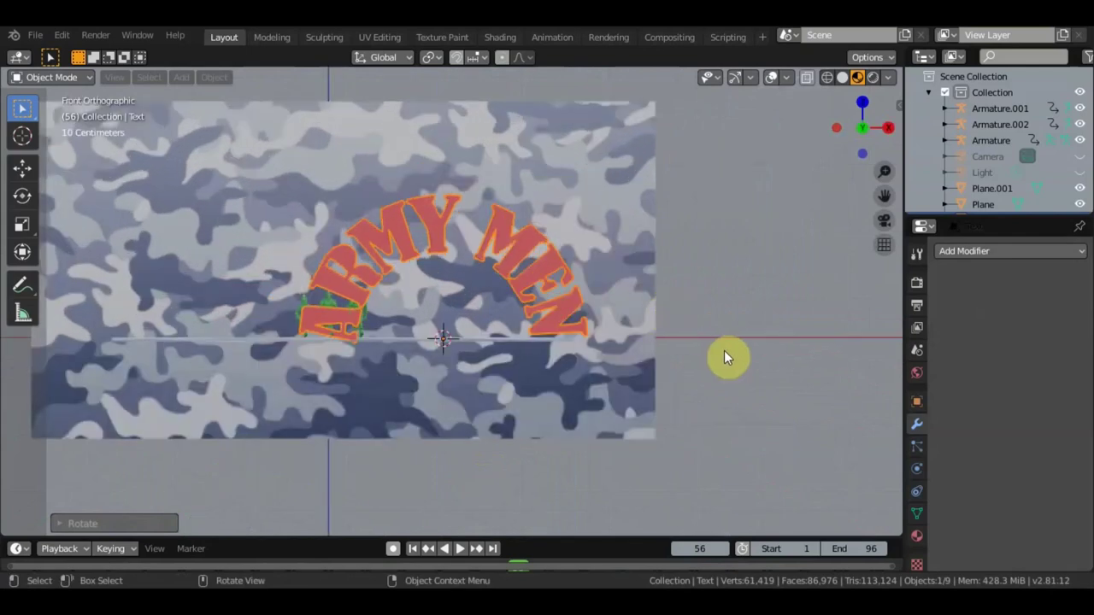
- In Front view, move the upright arch so it is centred over the three soldiers
key(g)
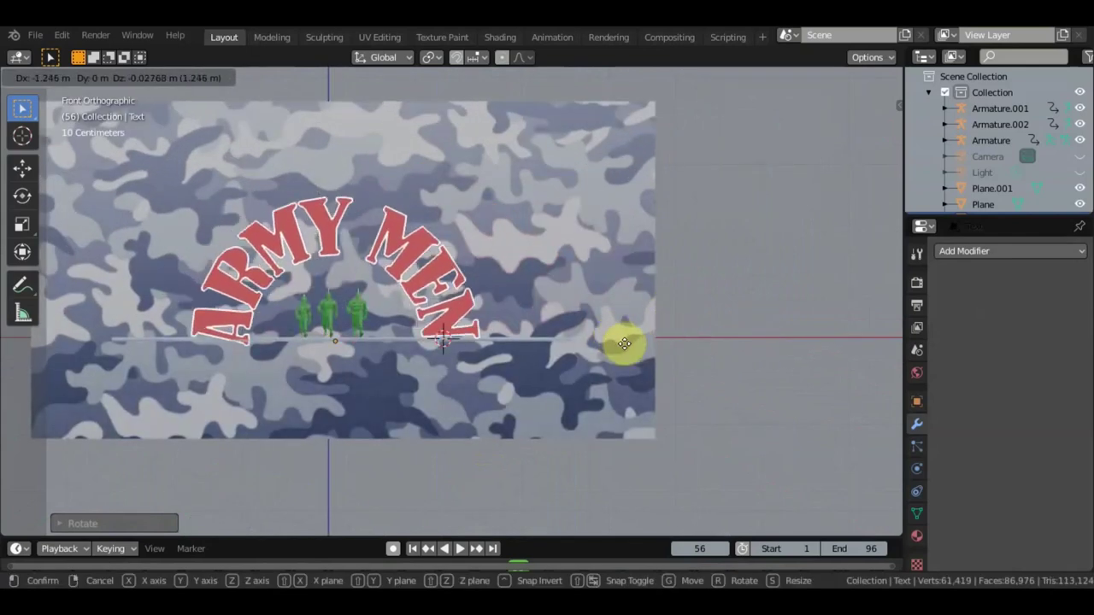
click(619, 339)
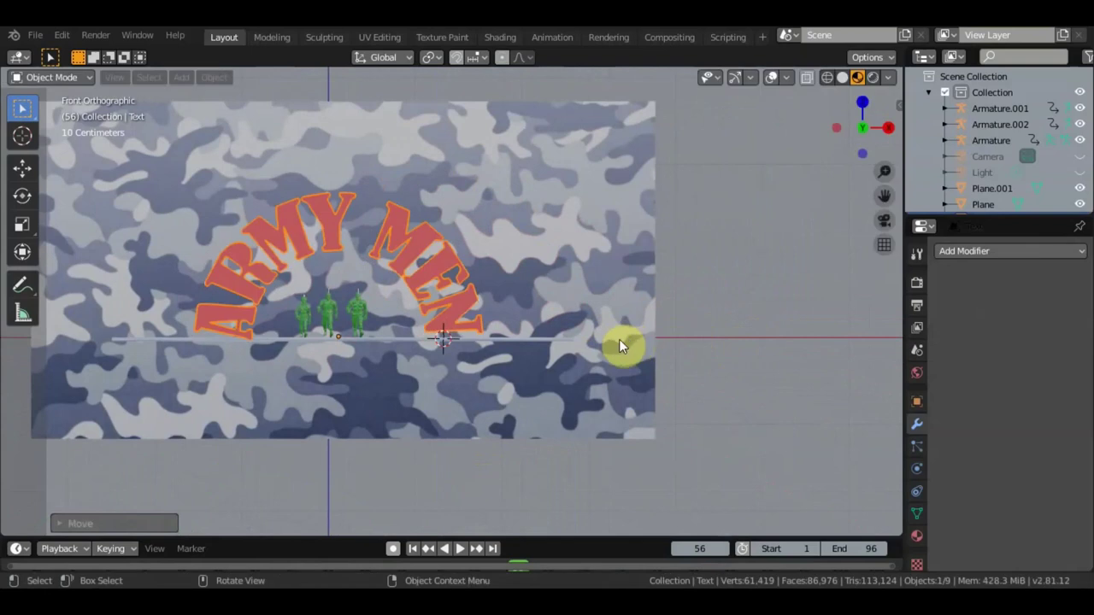
scroll(619, 339, up, 4)
shift+middle_drag(628, 333, 813, 318)
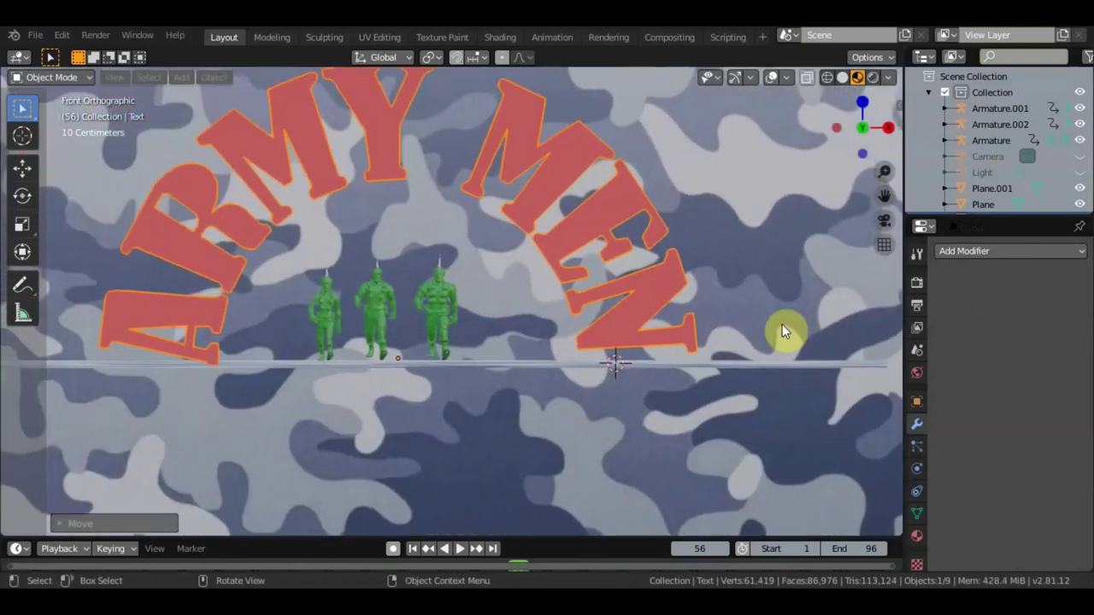
middle_drag(782, 324, 780, 338)
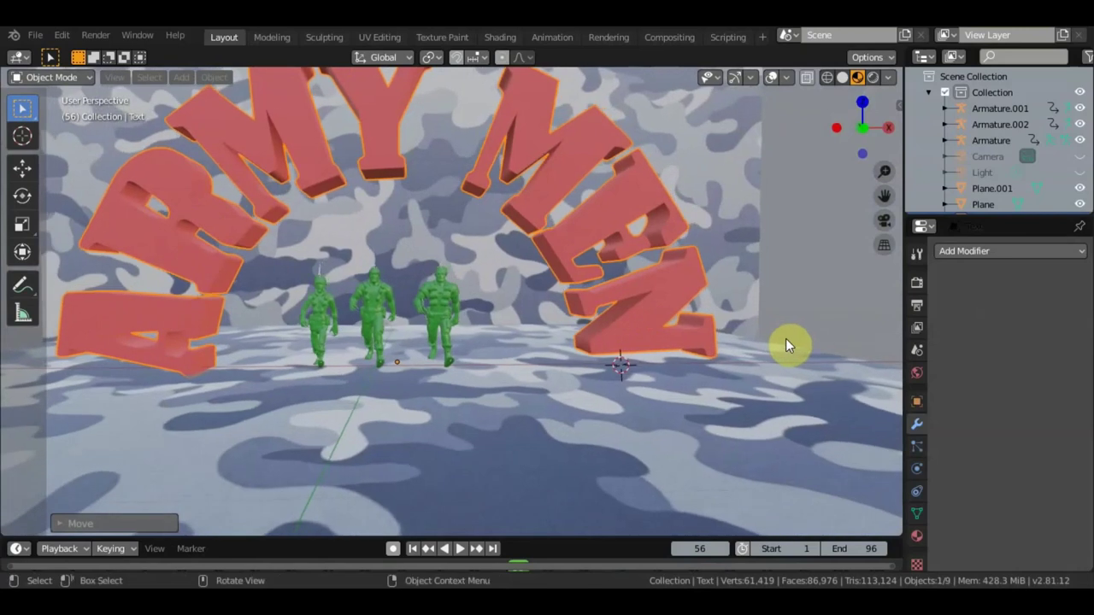
scroll(786, 364, down, 2)
scroll(774, 357, down, 1)
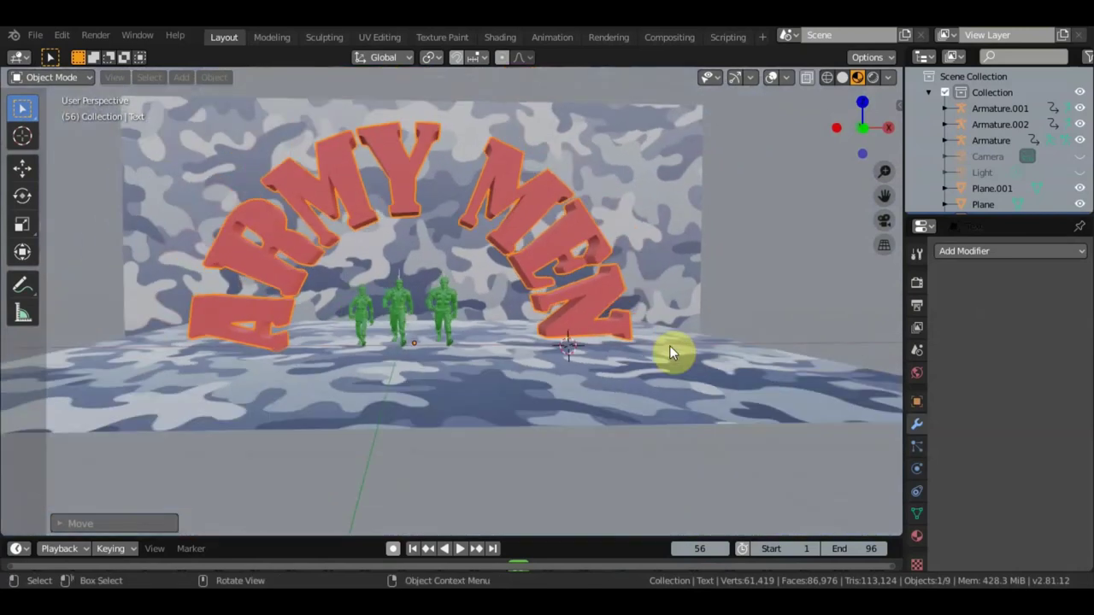
key(KP_0)
key(KP_0)
- Play the walking animation in front view, pause at frame 80, and unhide the camera
key(KP_1)
key(space)
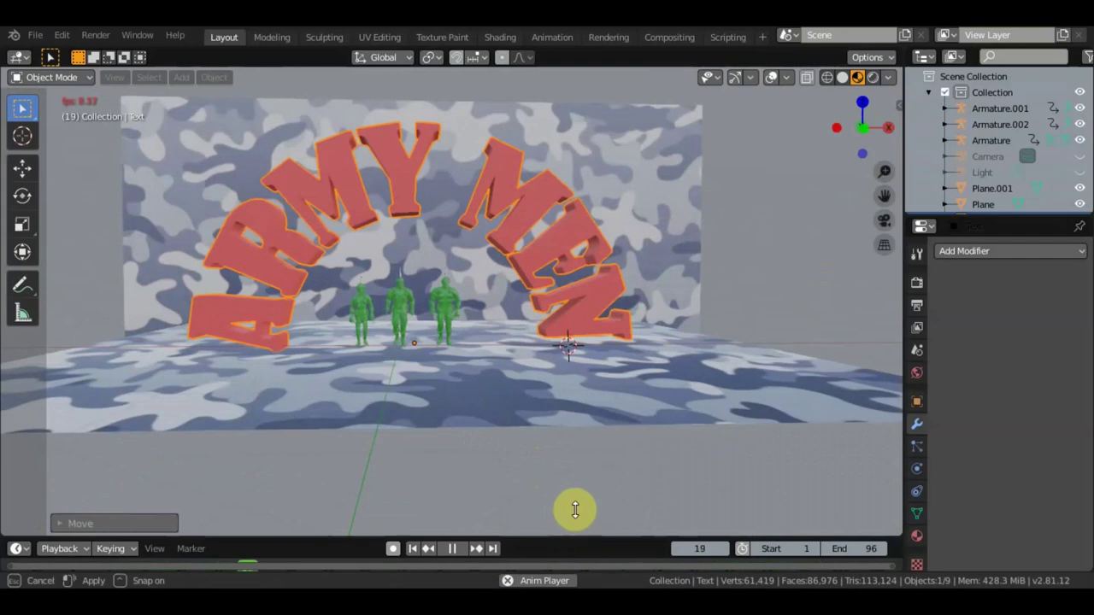
drag(575, 523, 569, 486)
scroll(484, 326, up, 2)
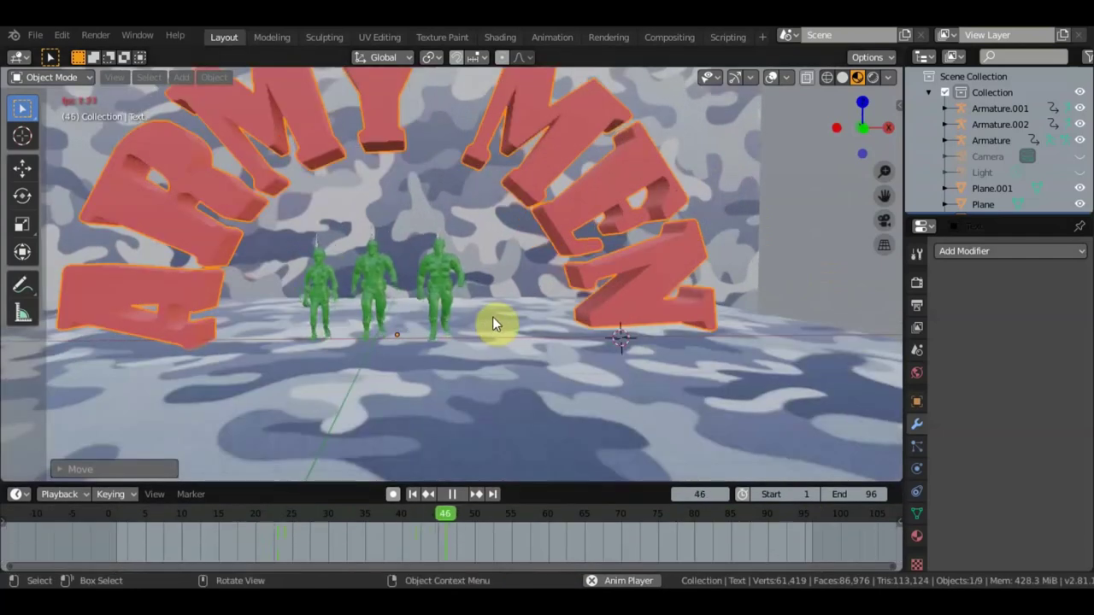
scroll(492, 316, down, 1)
scroll(493, 314, down, 1)
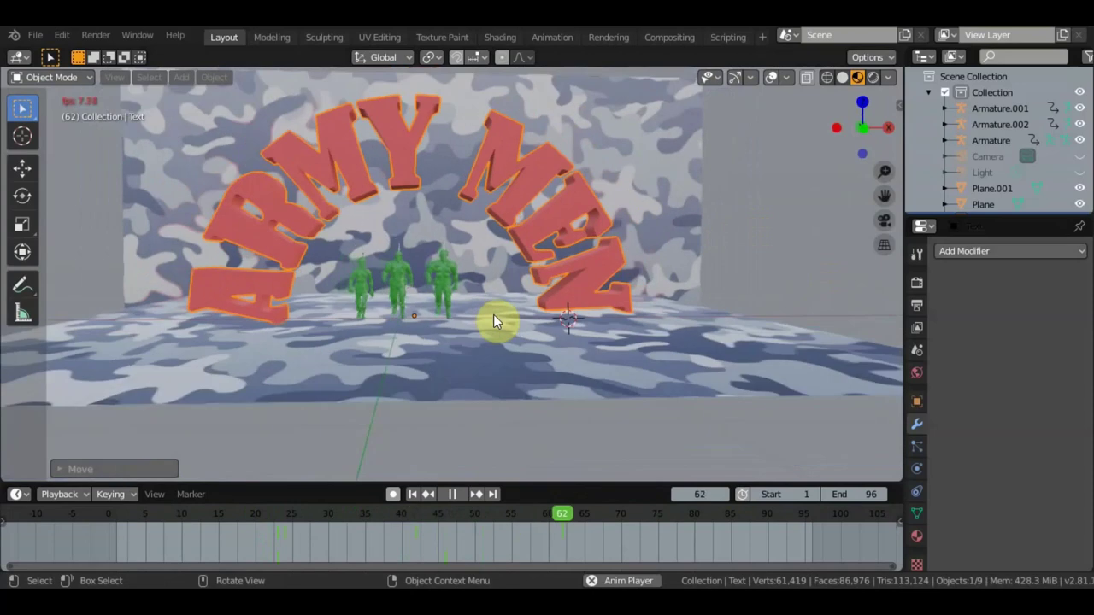
click(459, 494)
scroll(542, 357, down, 1)
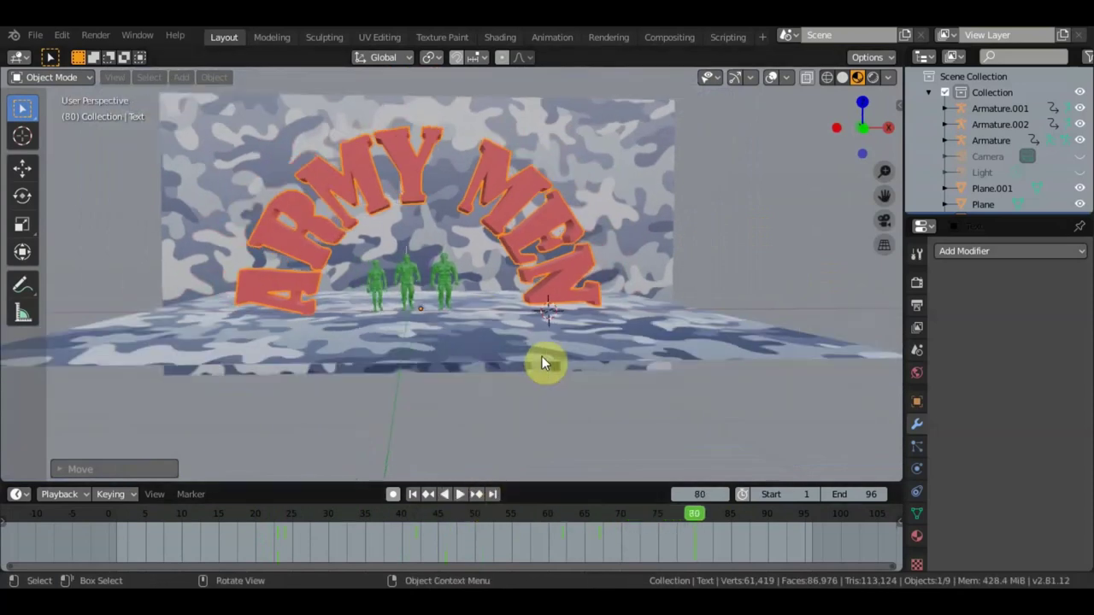
click(1079, 156)
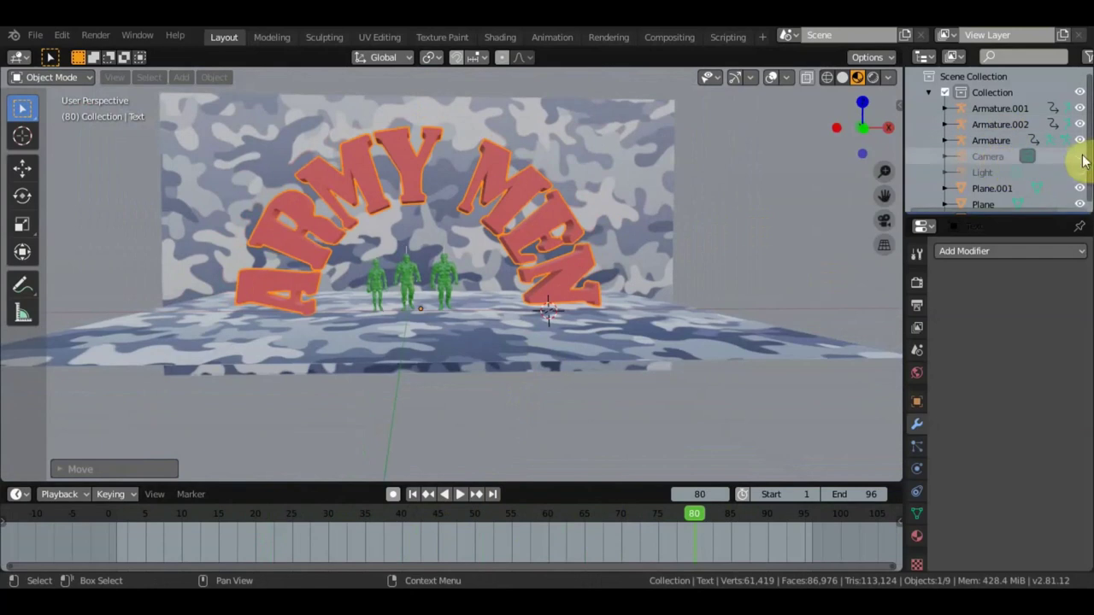
- In top view, move the camera in front of the scene and turn it toward the arch
click(985, 159)
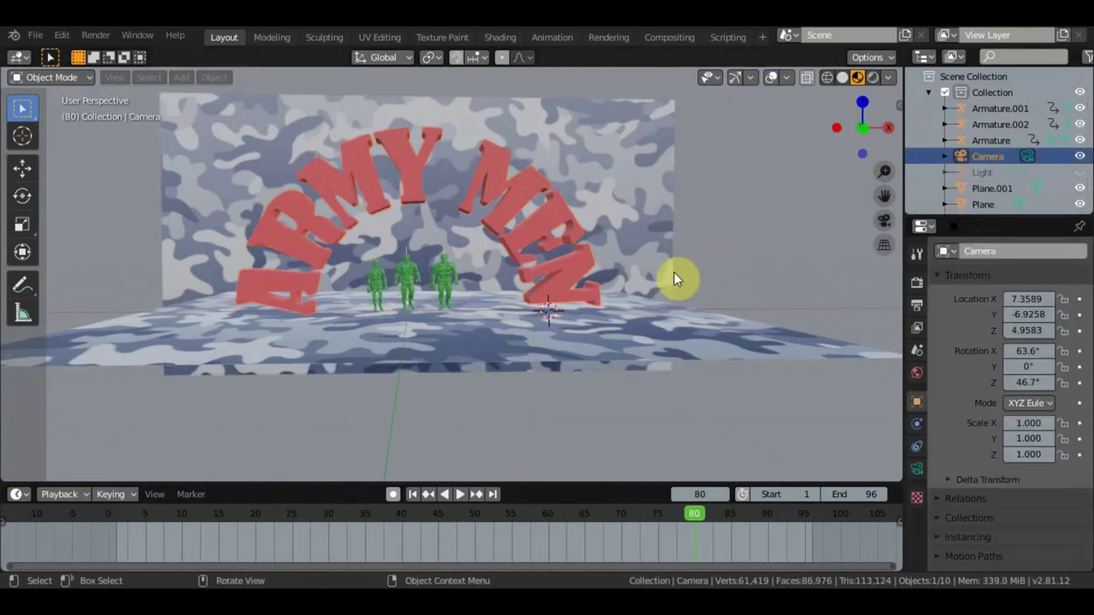
key(KP_7)
key(KP_5)
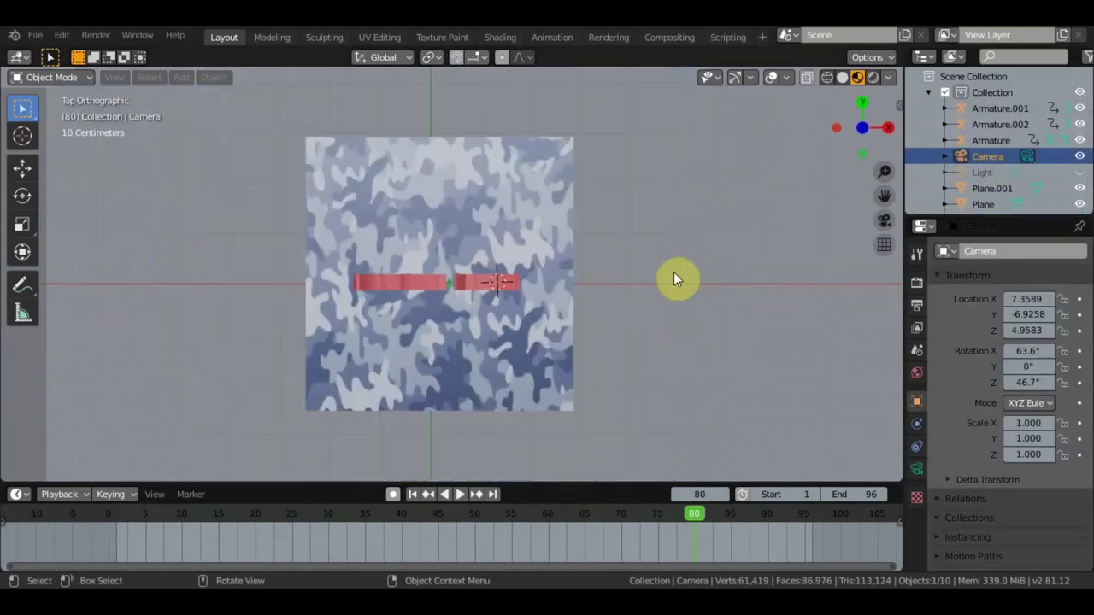
scroll(671, 286, down, 2)
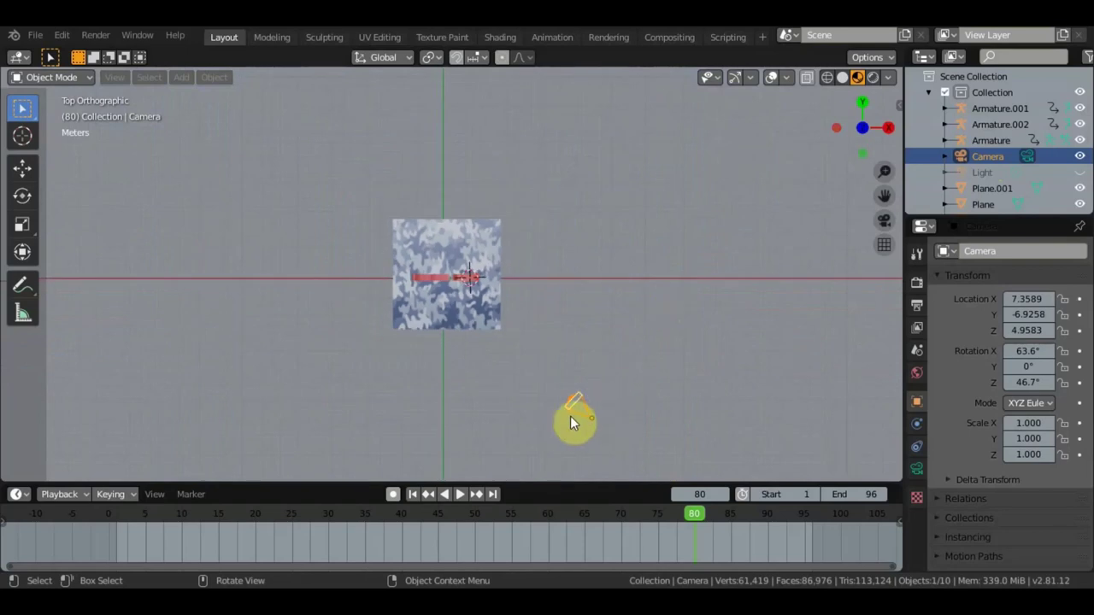
key(g)
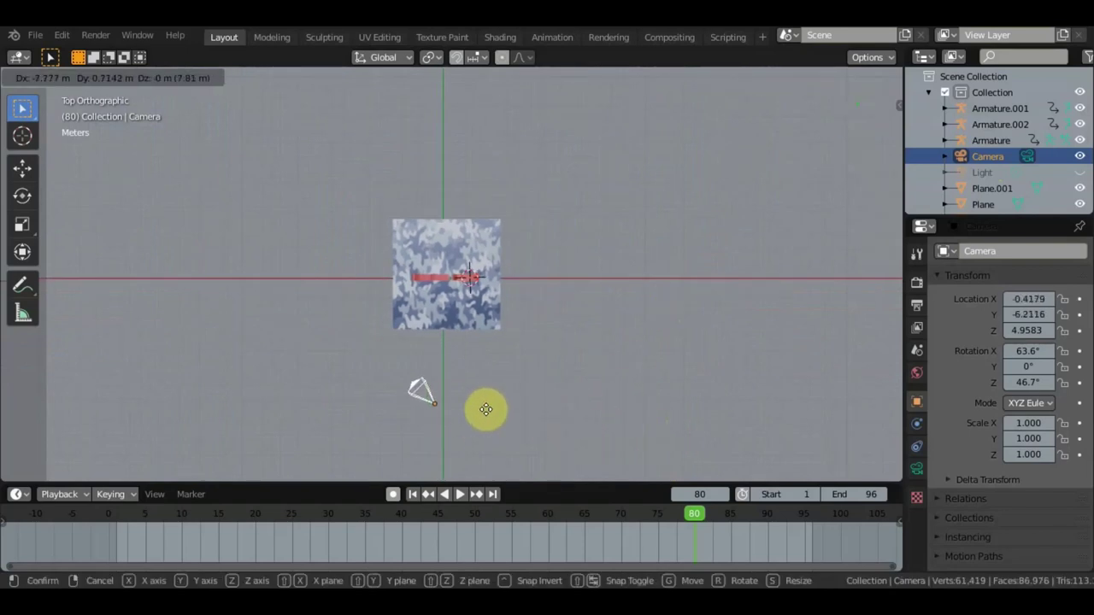
click(497, 409)
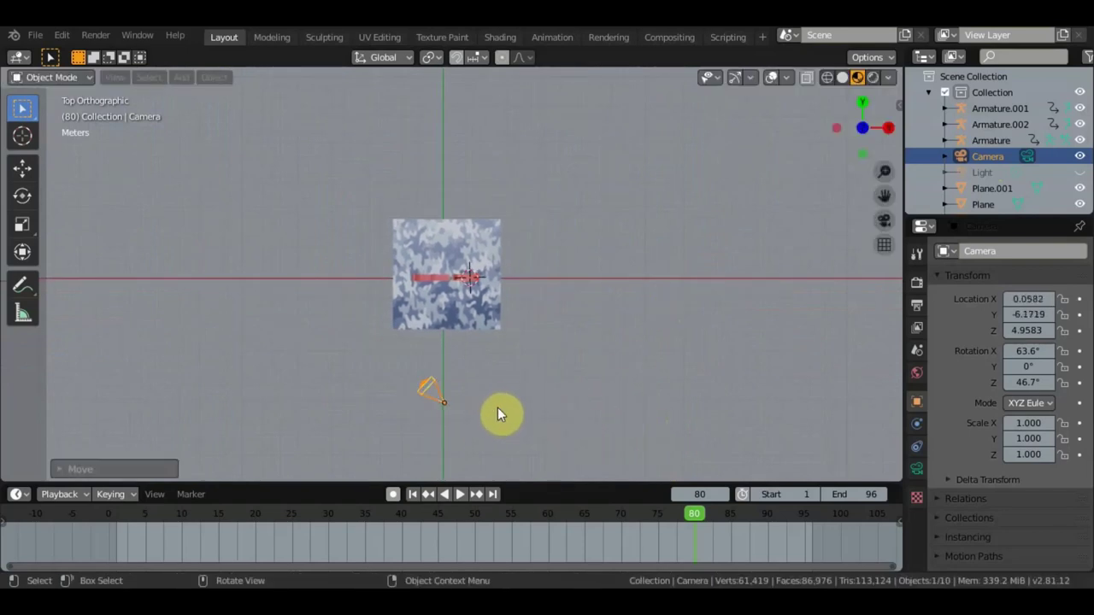
key(r)
click(510, 453)
key(KP_0)
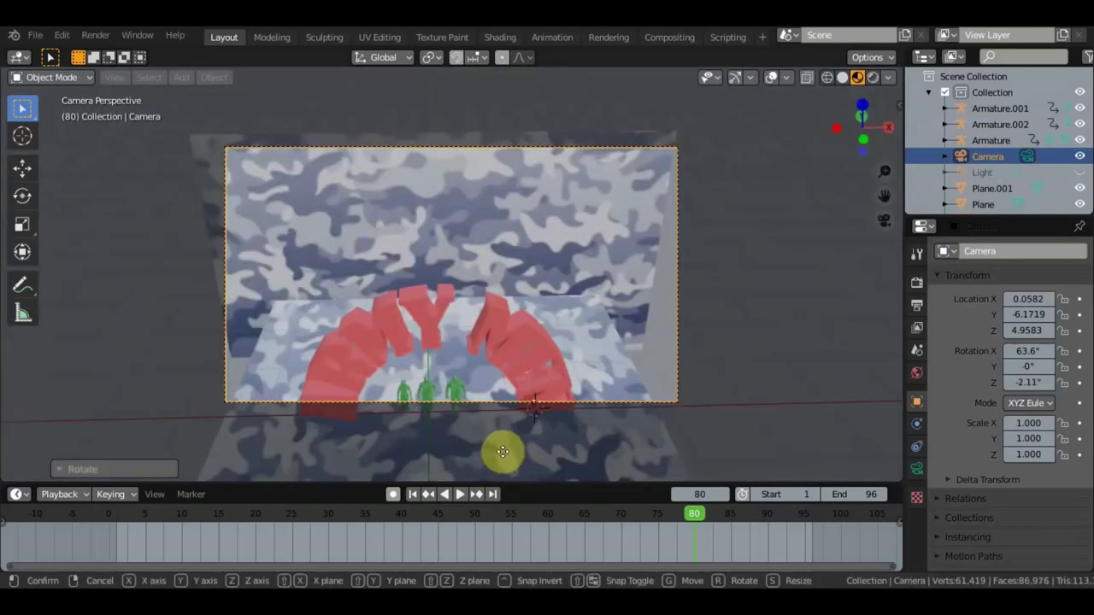
- Reposition the camera to Y -6.5647, Z 4.1627 and tilt it to 79.4° X rotation
key(g)
click(501, 133)
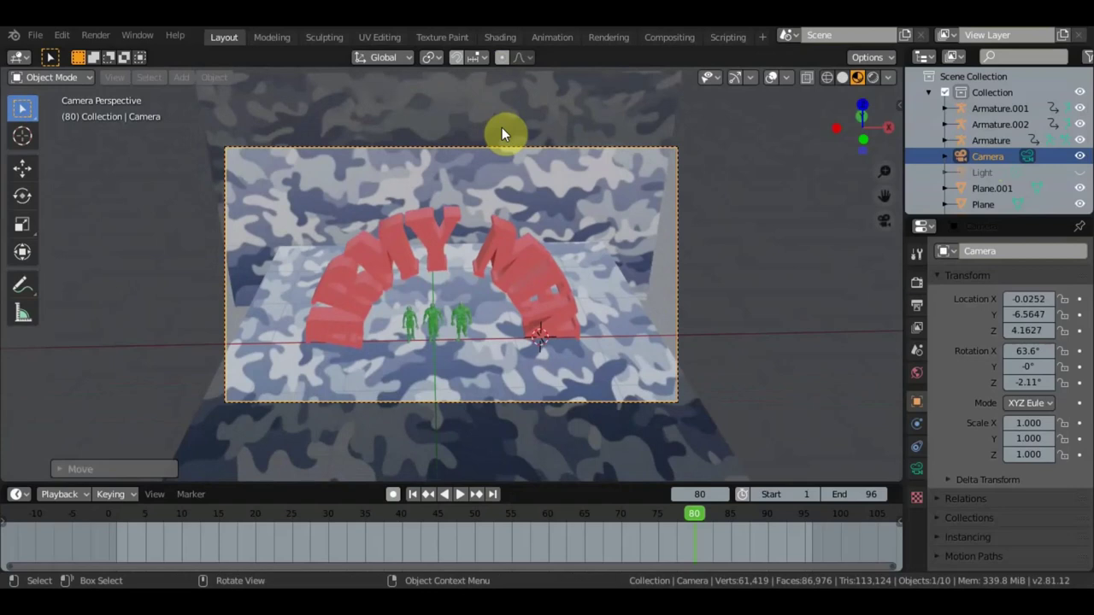
key(KP_7)
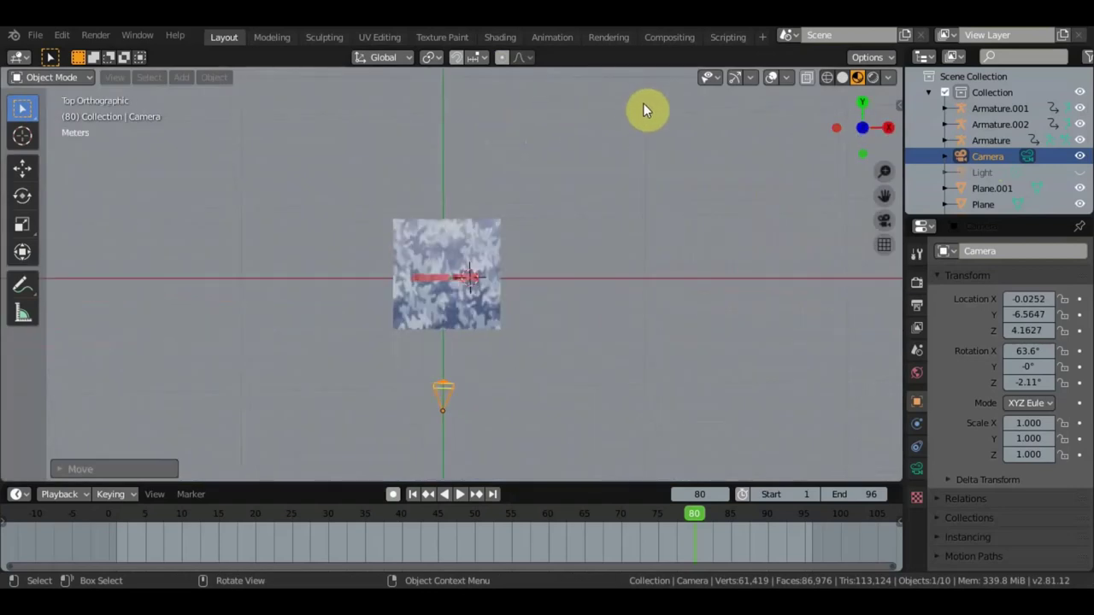
key(KP_3)
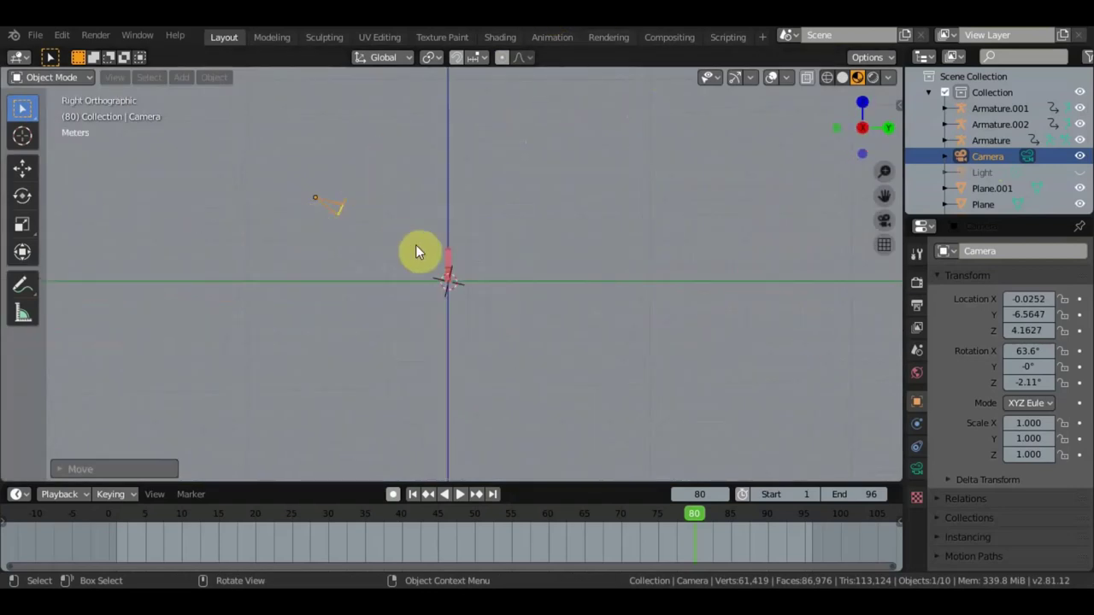
key(r)
click(299, 175)
- Lower the camera with the Move tool to Y -5.8227, Z 1.7177, checking its framing
click(23, 169)
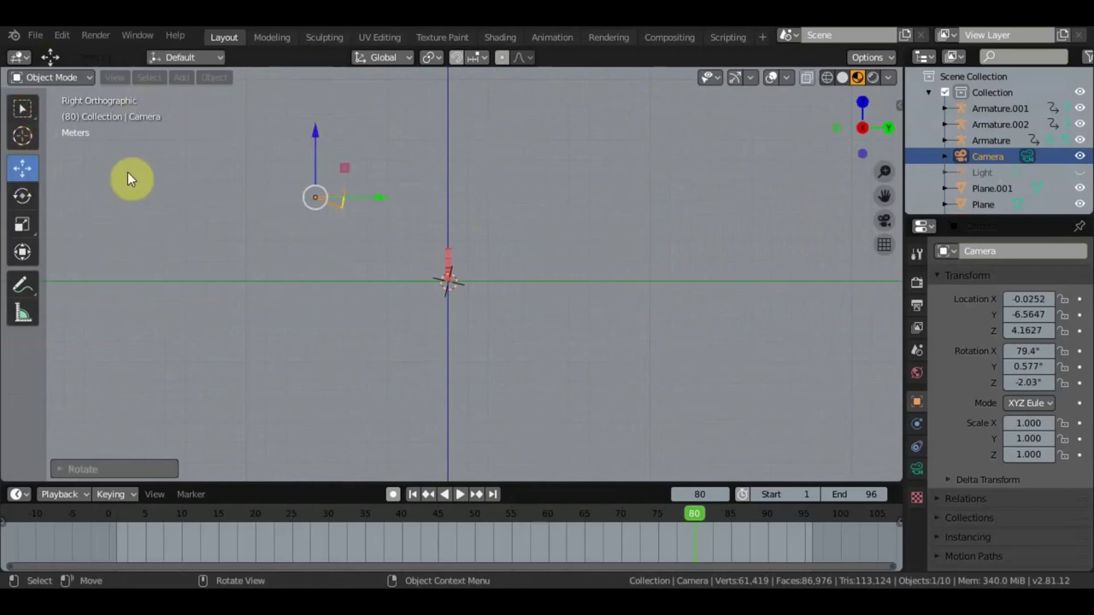
drag(323, 139, 319, 205)
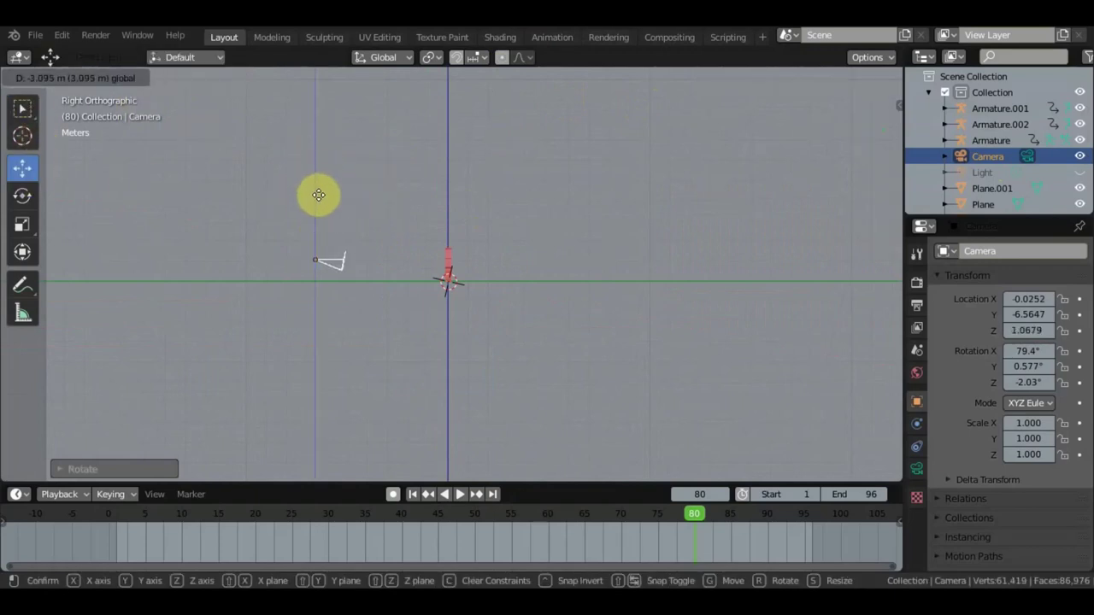
drag(319, 205, 339, 206)
mouse_move(384, 269)
mouse_down()
mouse_move(407, 272)
mouse_move(388, 270)
mouse_move(407, 139)
mouse_up()
key(KP_0)
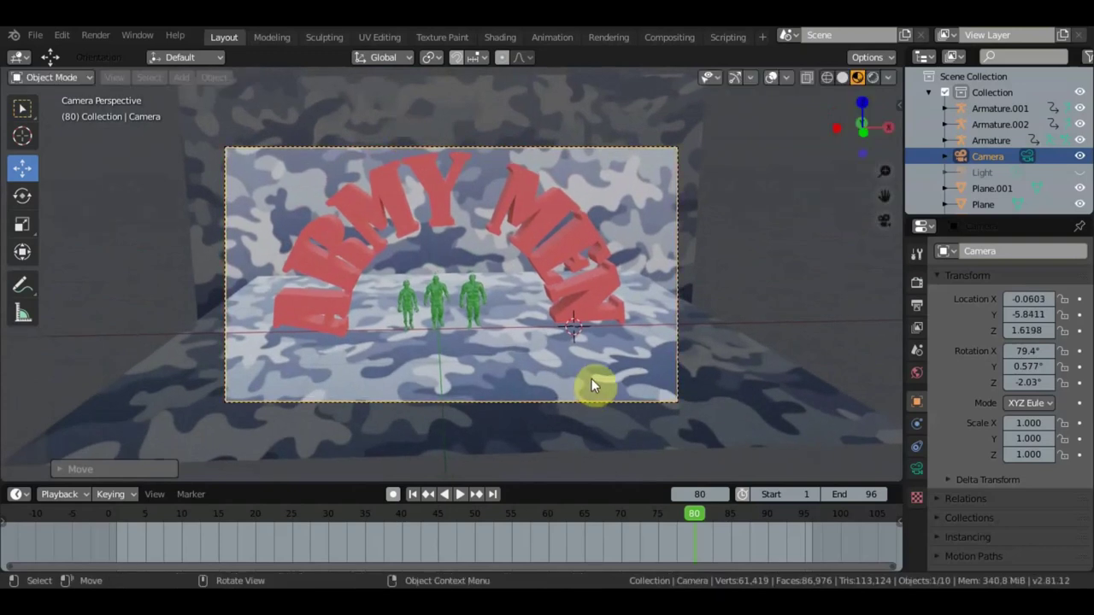
drag(579, 365, 578, 349)
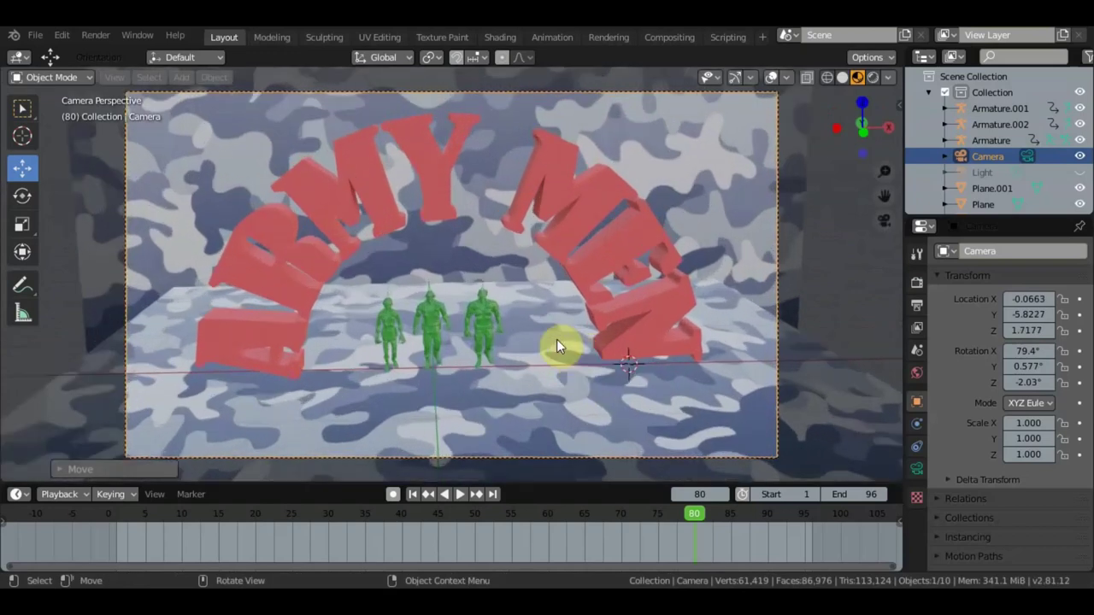
mouse_move(556, 340)
middle_down()
mouse_move(546, 334)
mouse_move(536, 235)
middle_up()
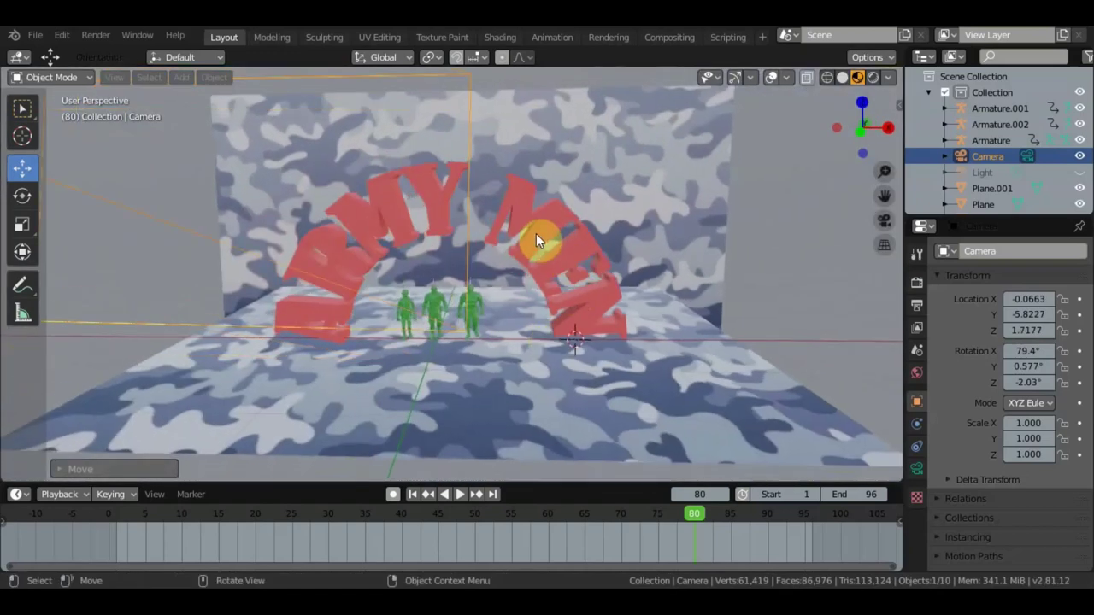
click(538, 239)
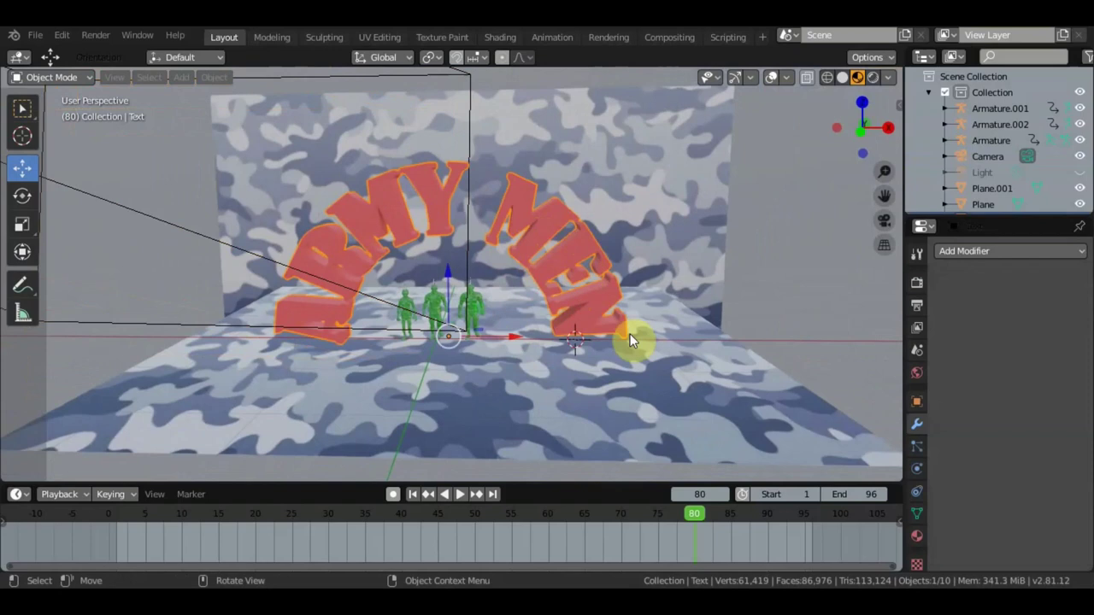
- Scale the ARMY MEN text to about 0.615 and lower it closer over the soldiers
key(s)
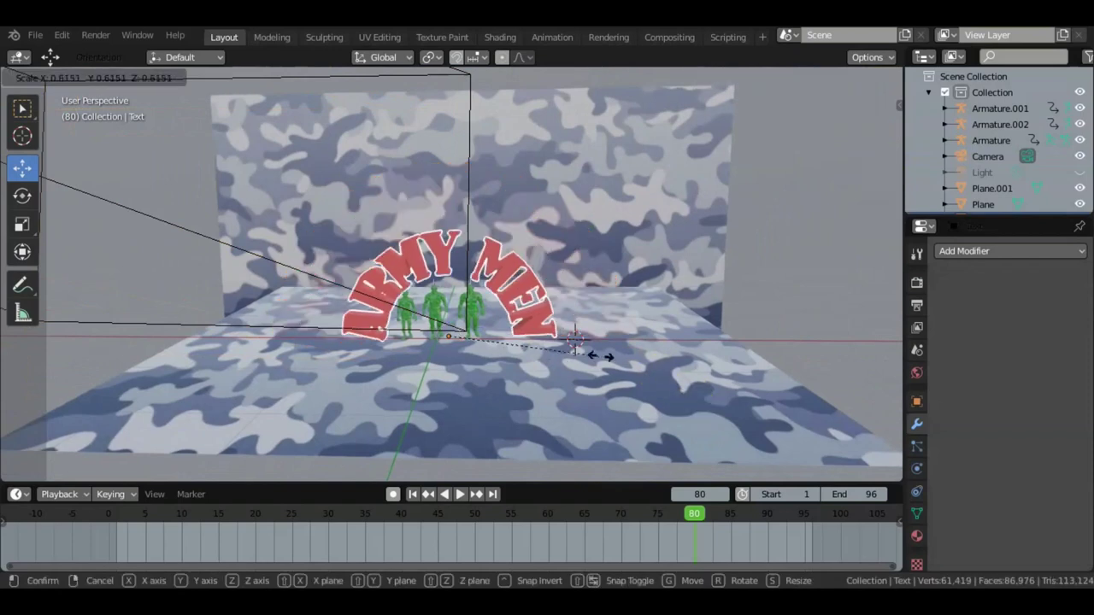
click(556, 340)
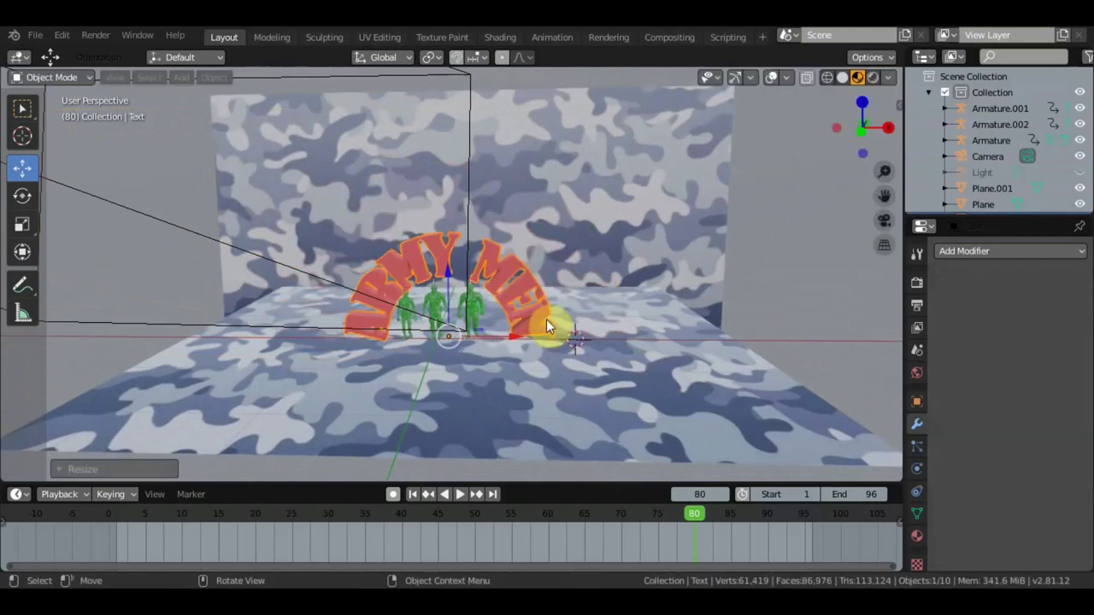
key(g)
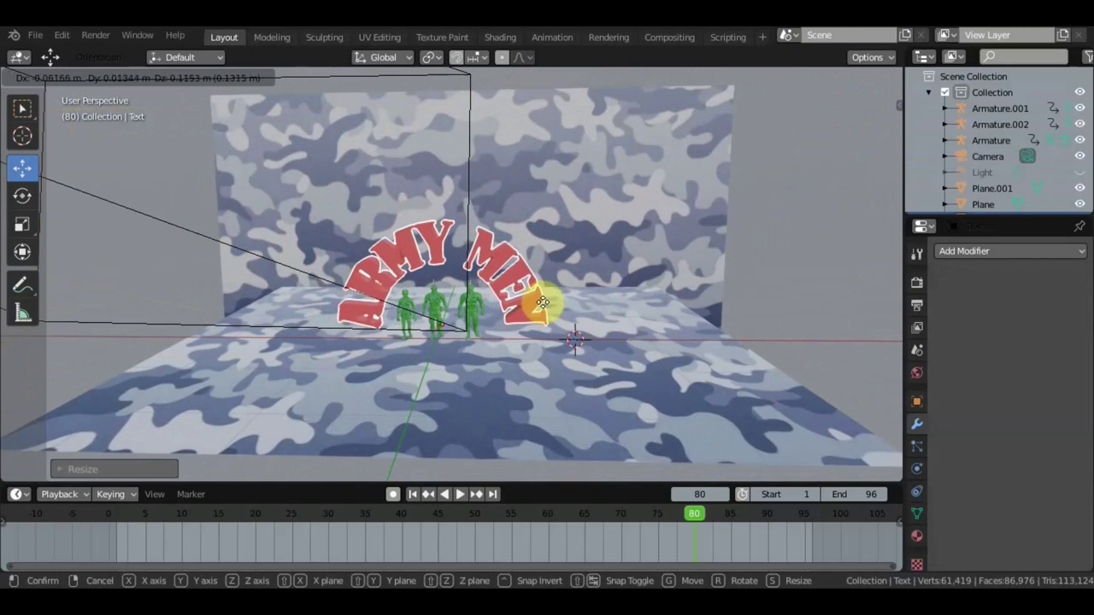
click(548, 307)
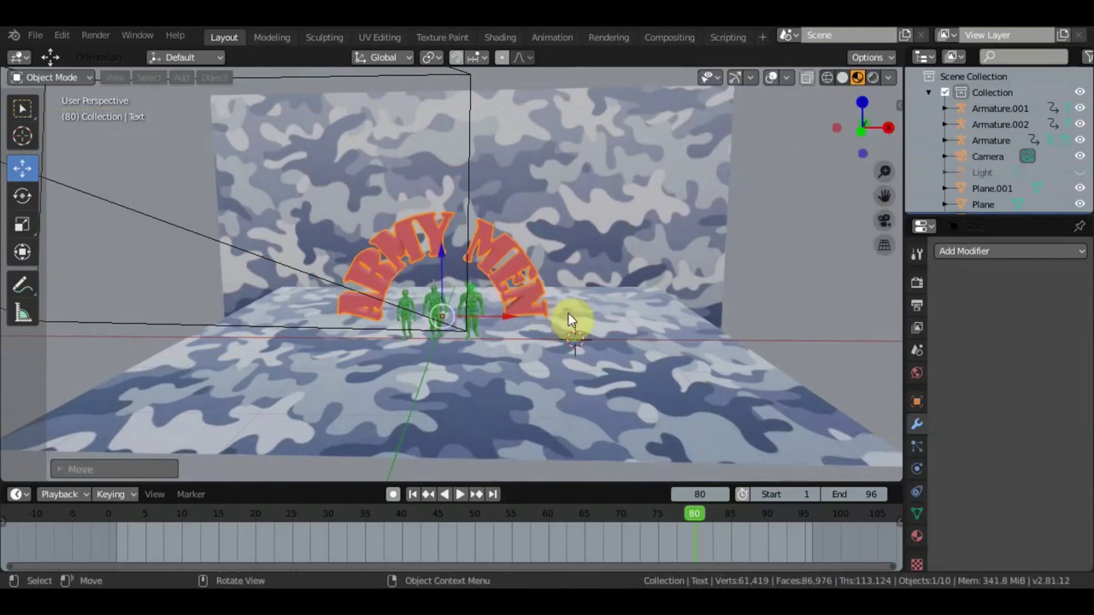
key(KP_0)
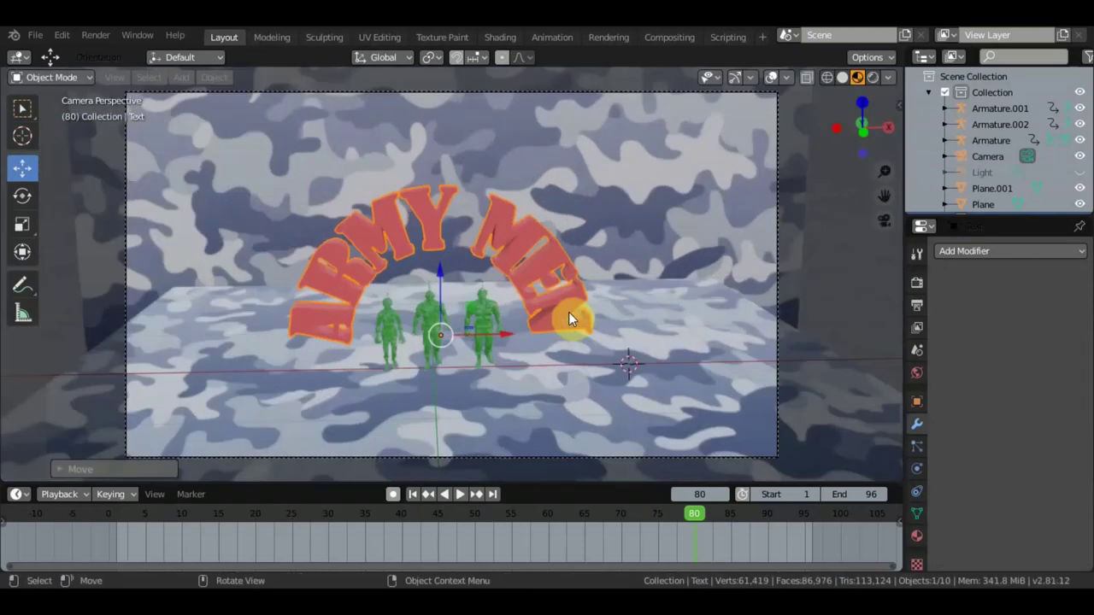
scroll(568, 312, down, 3)
scroll(568, 311, down, 3)
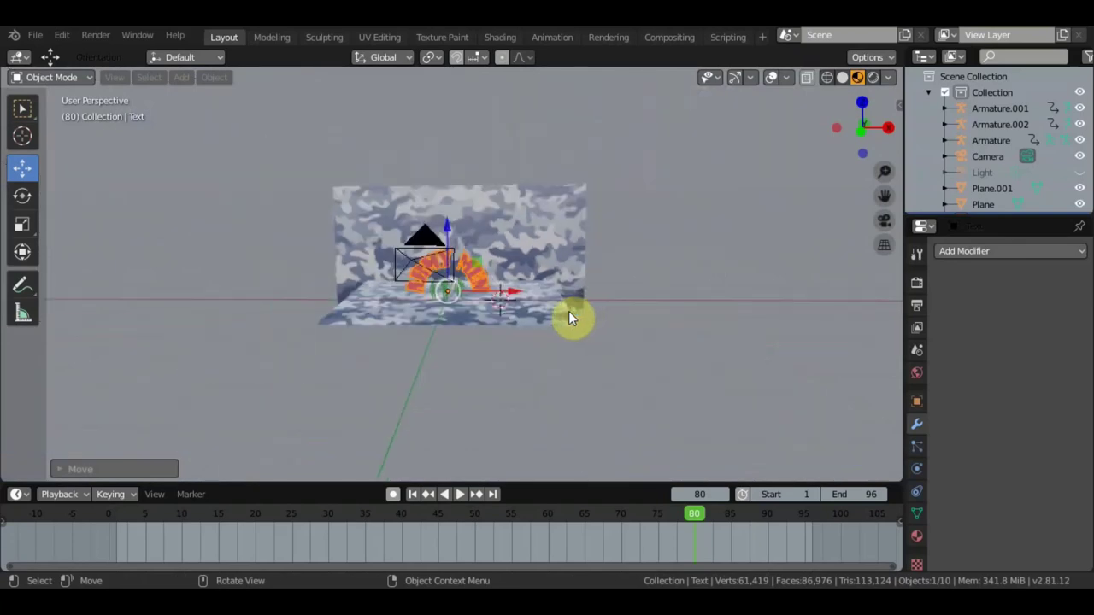
middle_drag(568, 311, 442, 308)
click(237, 258)
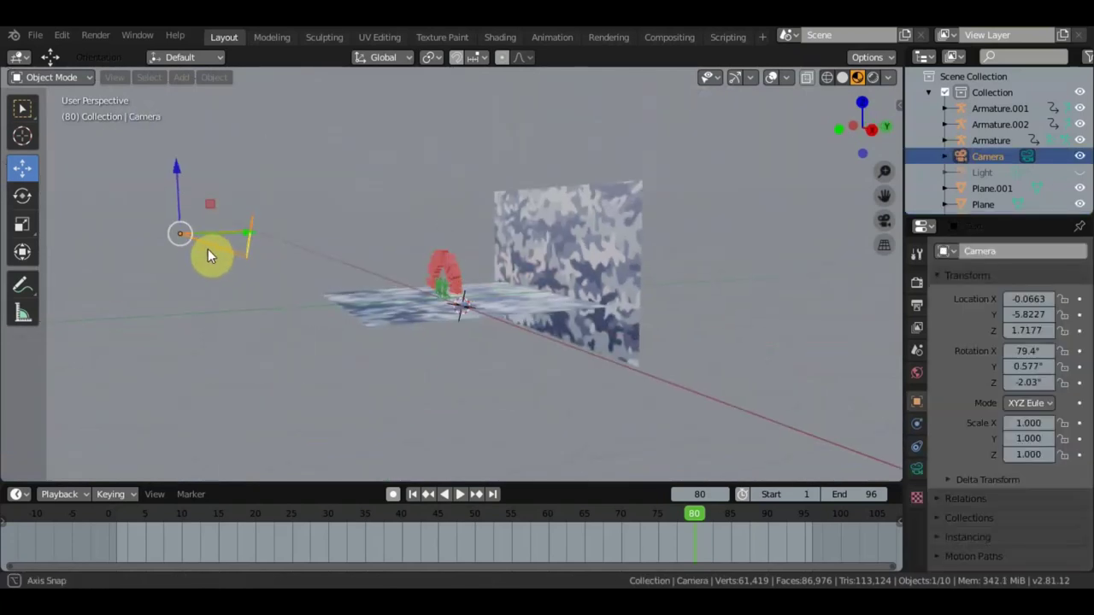
- In Right view, tilt the camera to 86.8° X rotation and lower it
middle_drag(231, 256, 191, 248)
key(KP_3)
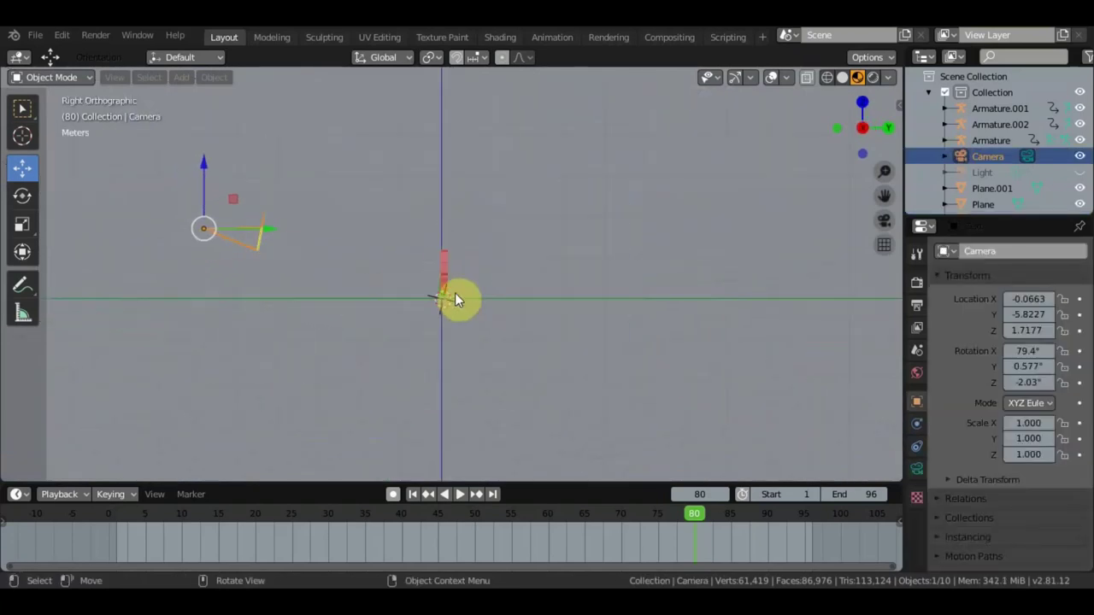
key(r)
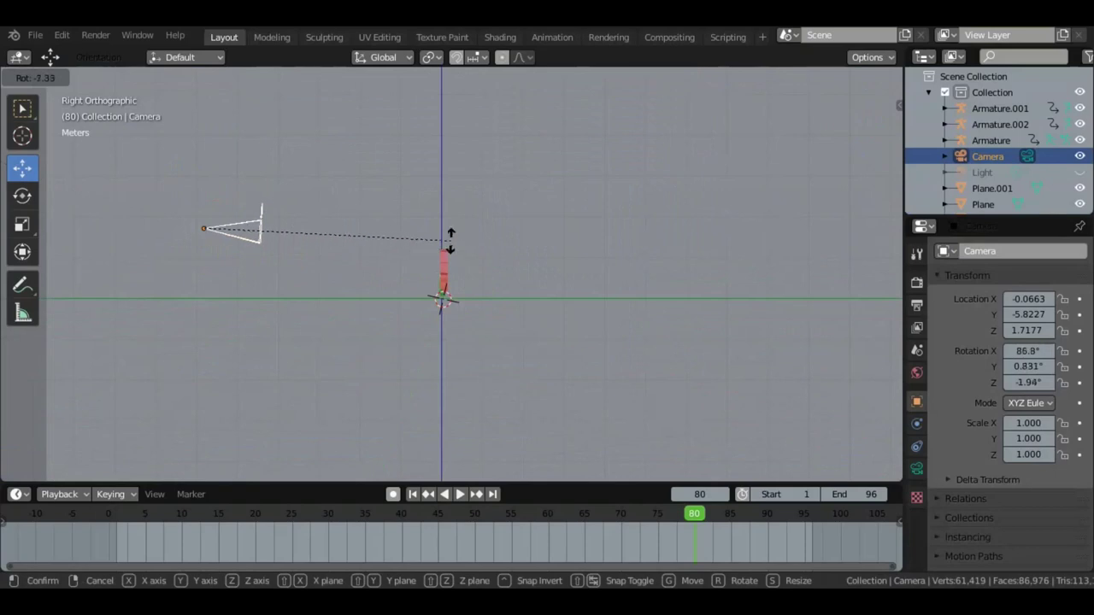
click(300, 248)
key(g)
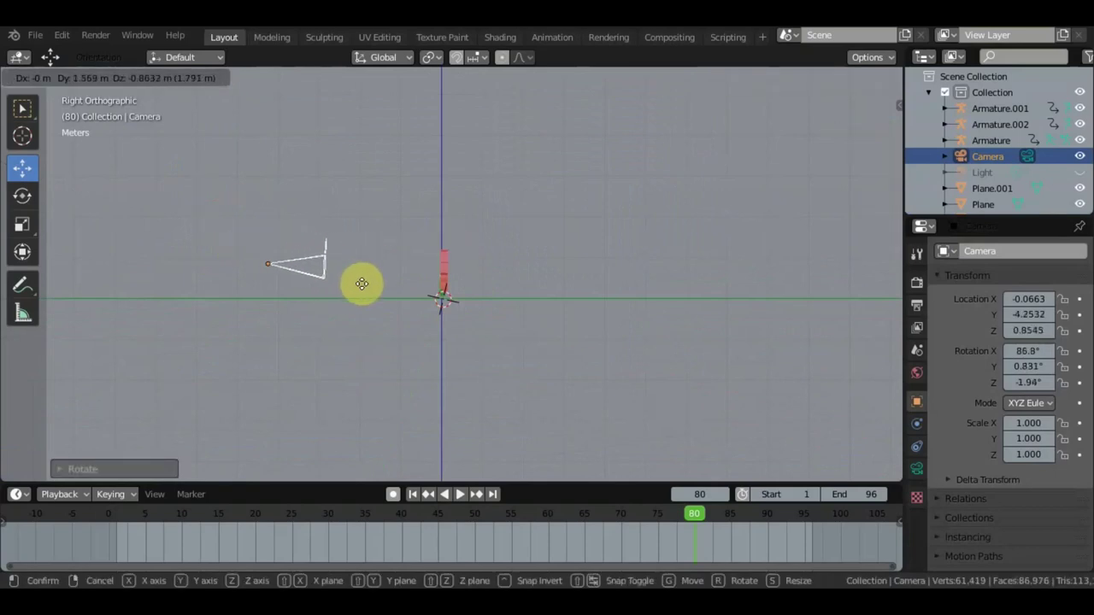
click(354, 296)
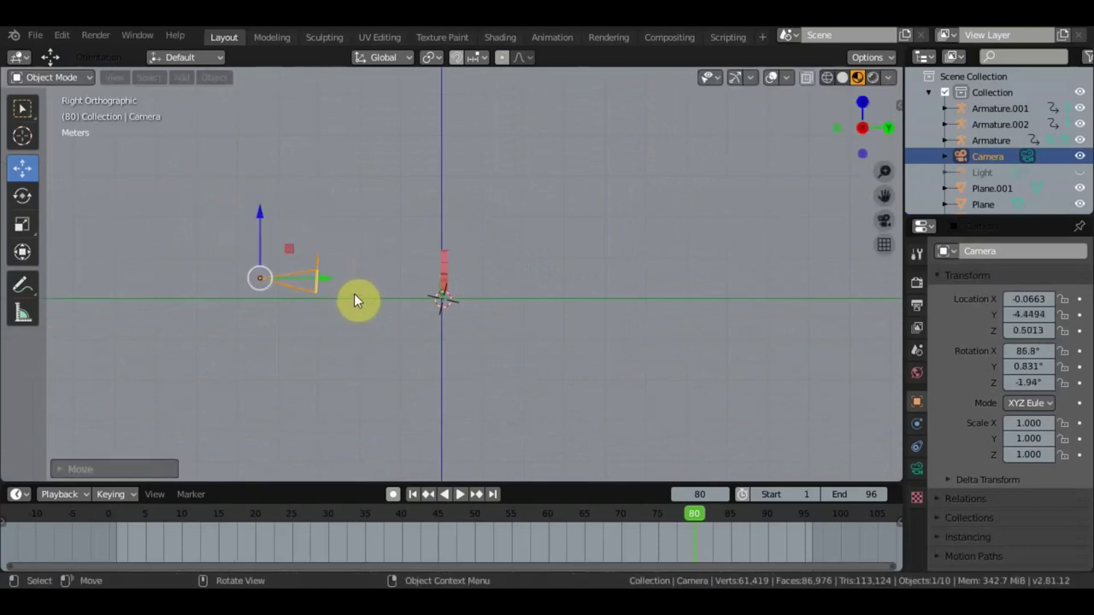
key(KP_0)
key(g)
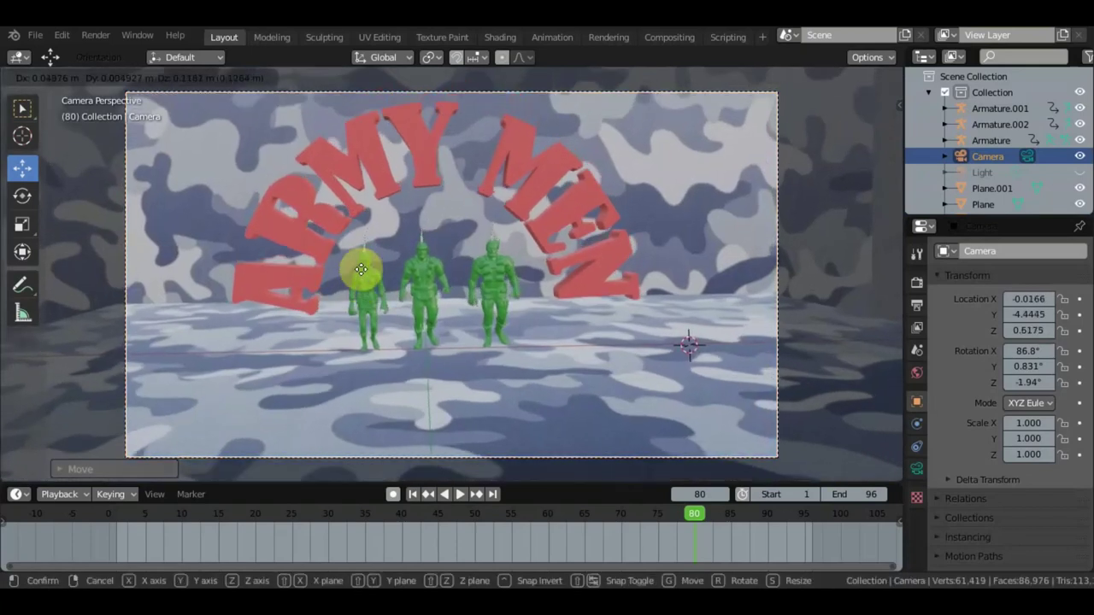
click(356, 256)
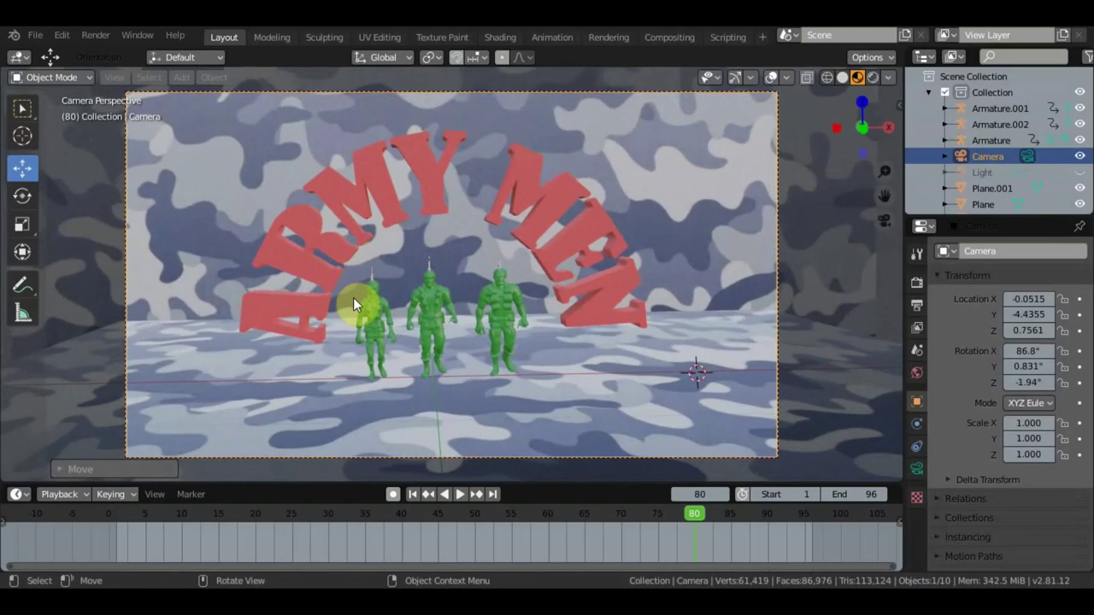
- Push the camera closer to Y -3.6115, Z 0.7561, then reselect the ARMY MEN text
key(KP_3)
drag(333, 266, 363, 270)
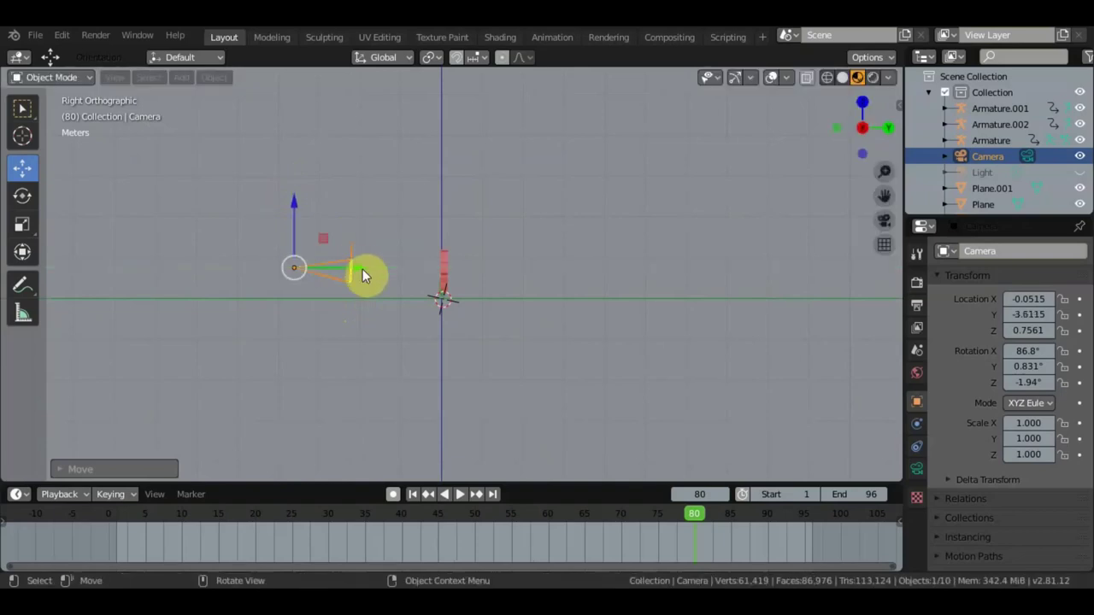
key(KP_0)
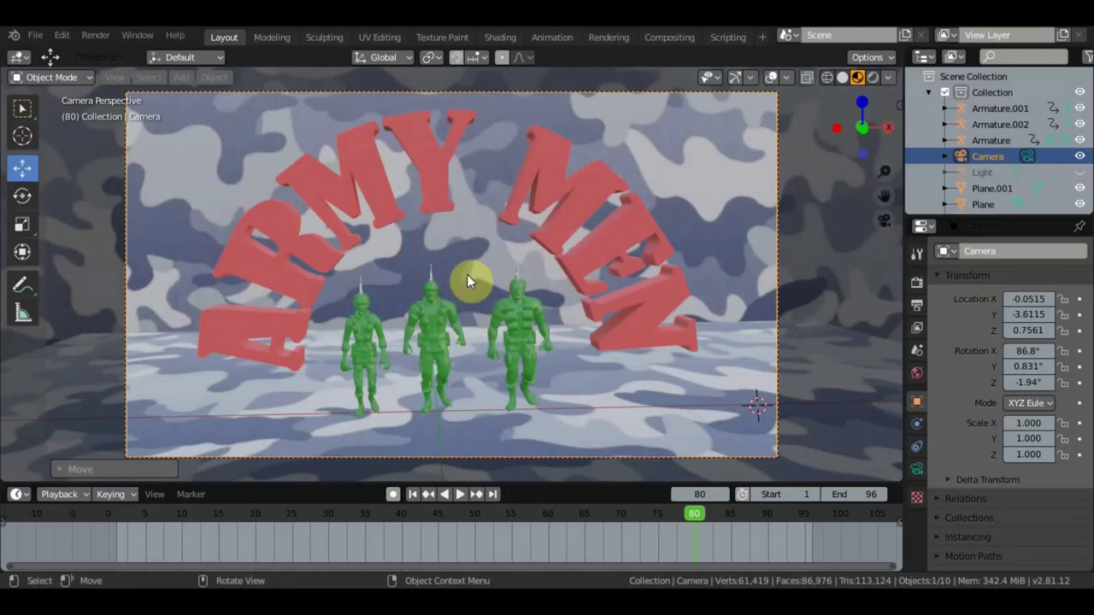
key(KP_3)
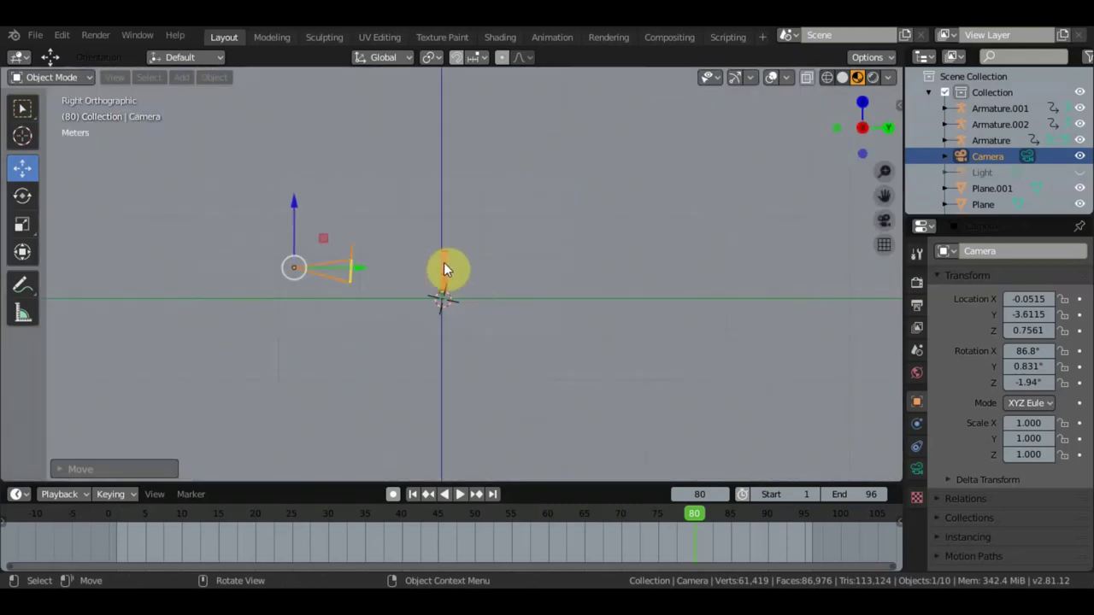
click(444, 269)
mouse_move(481, 261)
middle_down()
mouse_move(801, 293)
mouse_move(633, 244)
mouse_move(648, 261)
mouse_move(525, 308)
middle_up()
scroll(599, 250, up, 3)
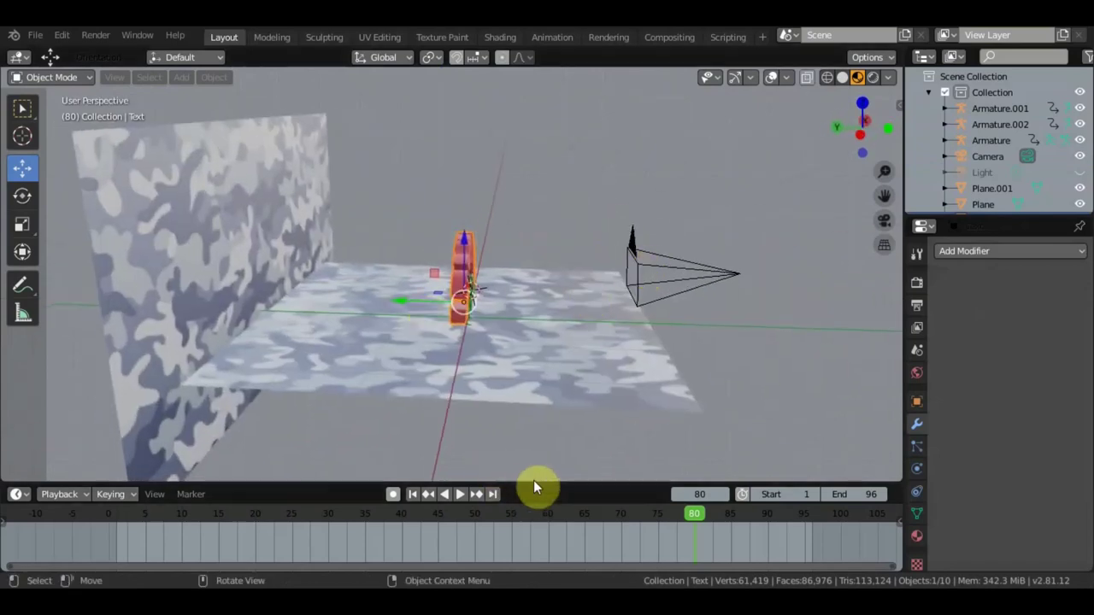
- At frame 1, move the ARMY MEN text about 5.5 m aside and insert a LocRot keyframe
mouse_move(533, 480)
mouse_down()
mouse_move(529, 437)
mouse_move(530, 450)
mouse_up()
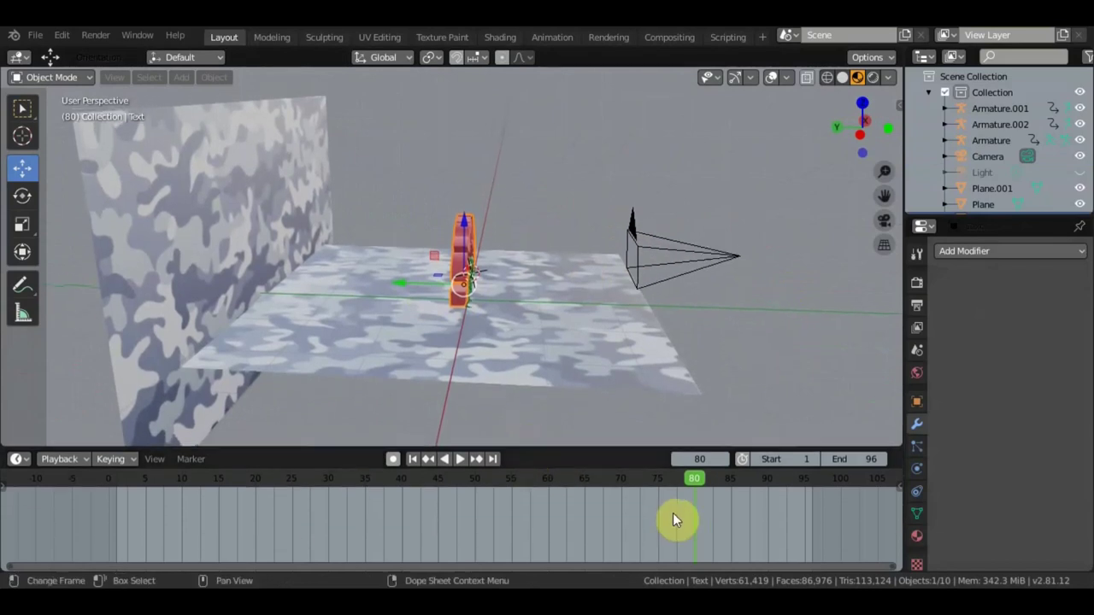
click(411, 459)
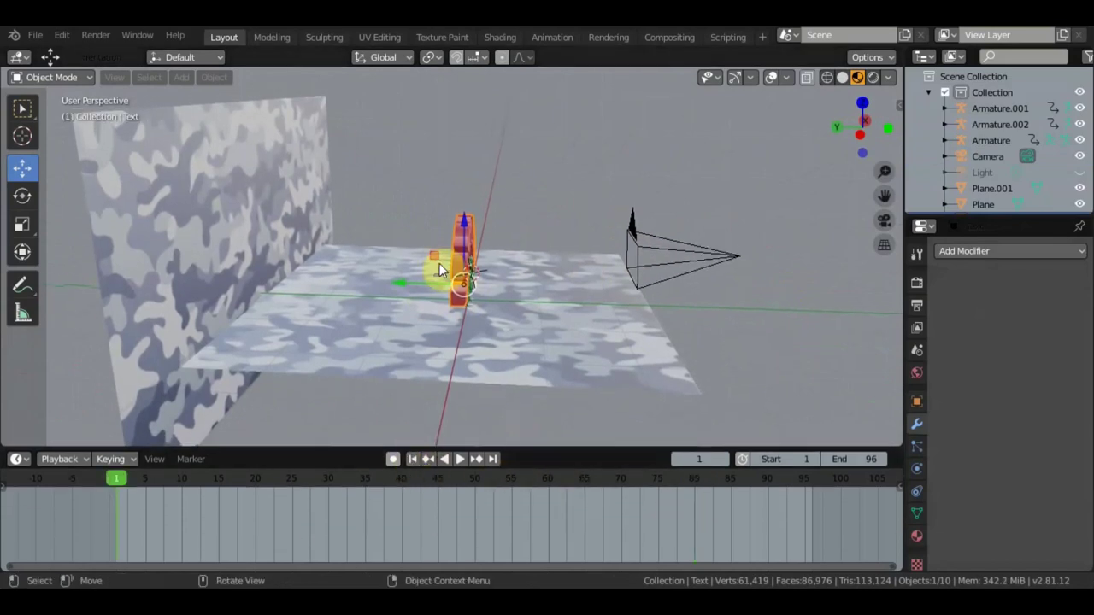
key(g)
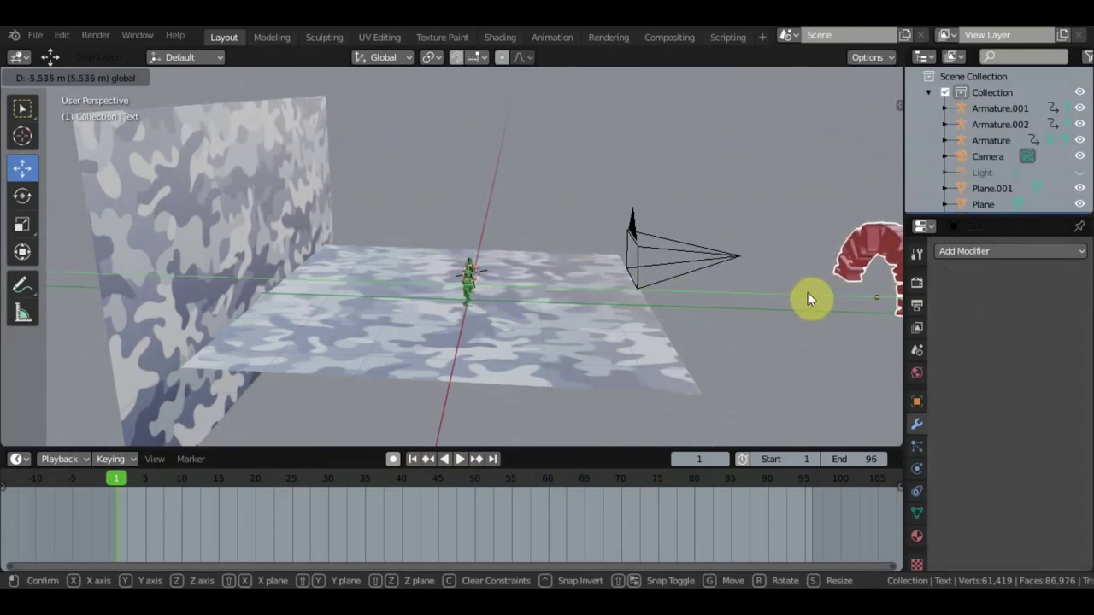
click(807, 292)
scroll(807, 292, down, 3)
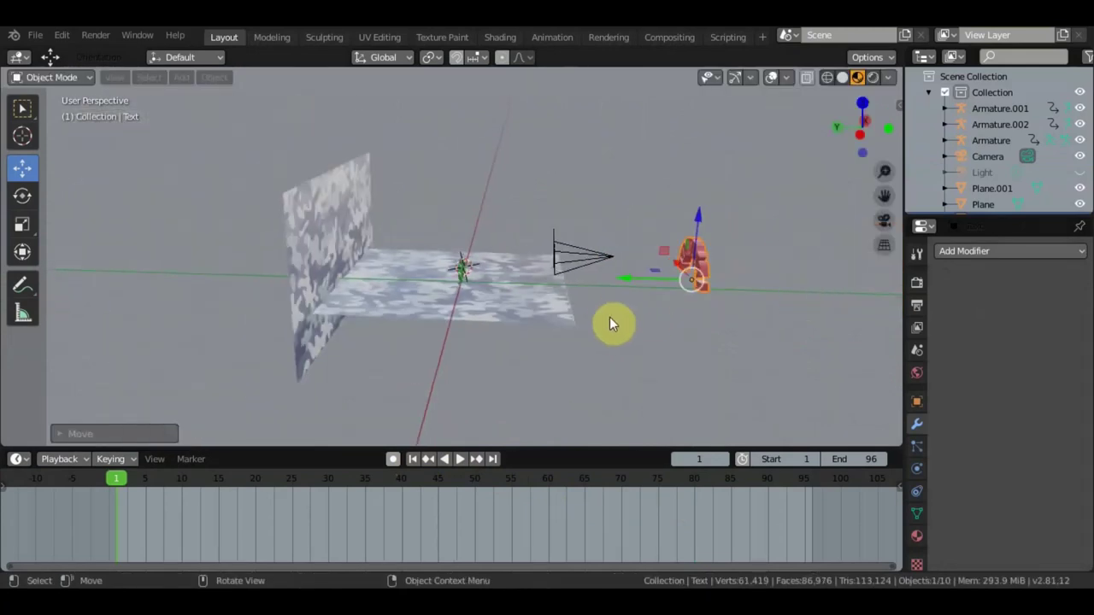
key(i)
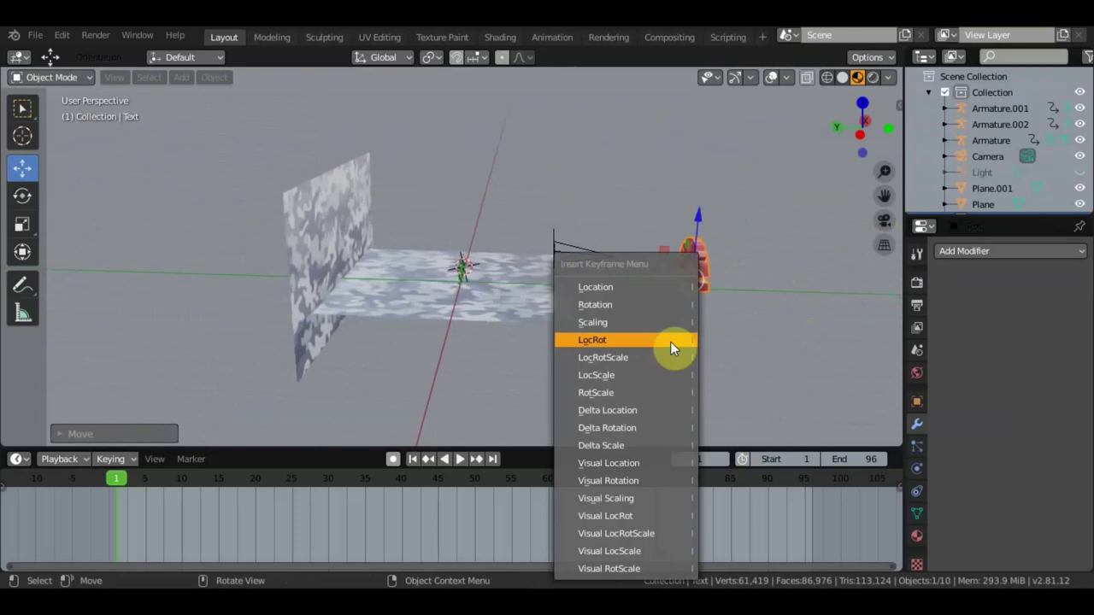
click(670, 341)
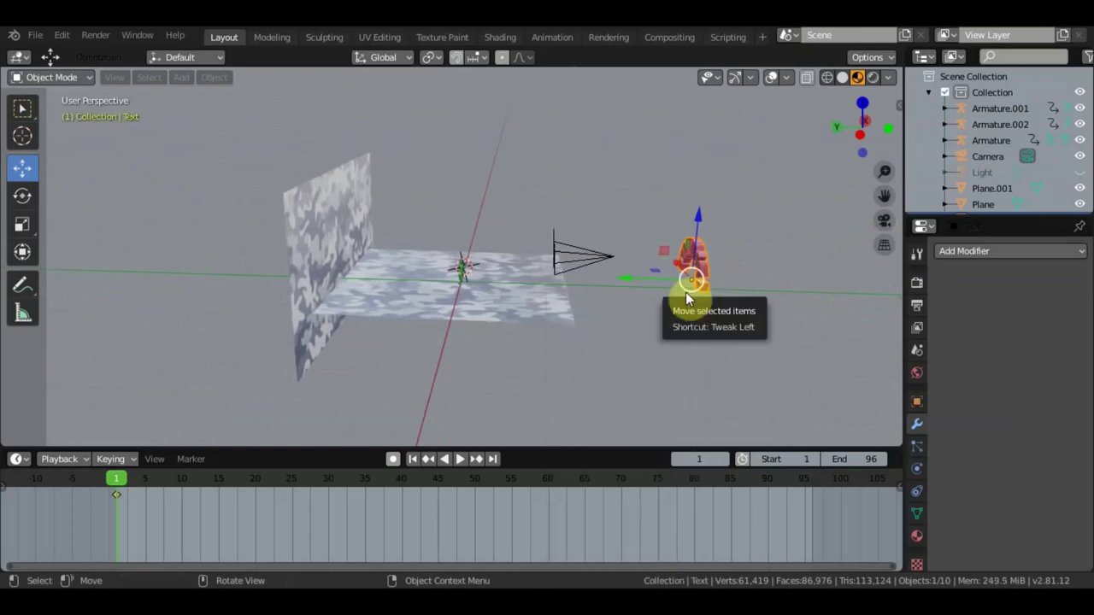
- Drag the text back toward the soldiers and play the animation
drag(631, 279, 385, 283)
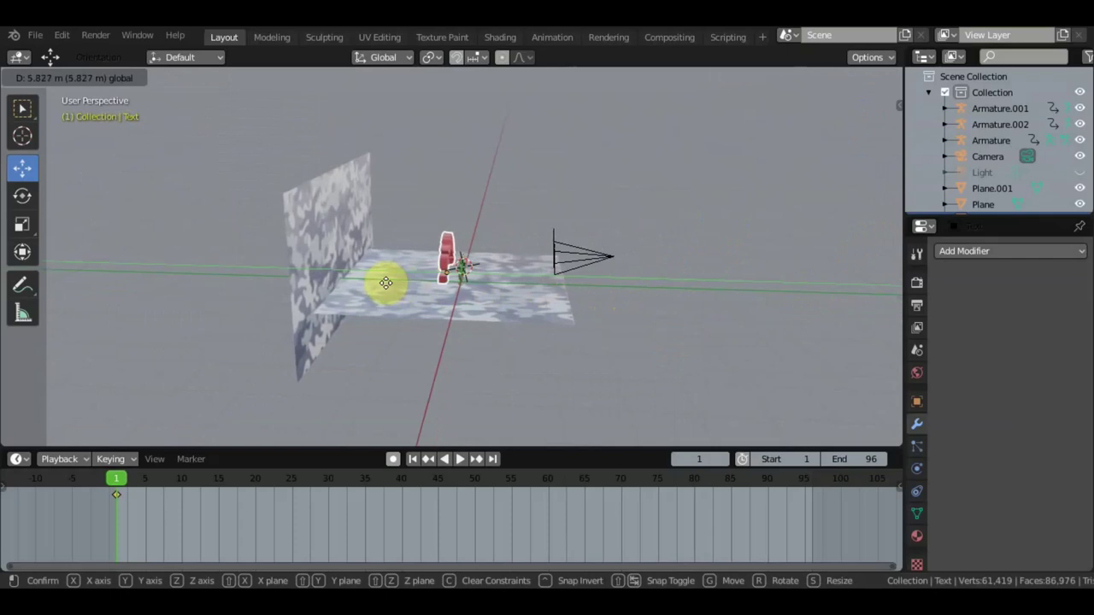
drag(391, 299, 391, 299)
key(space)
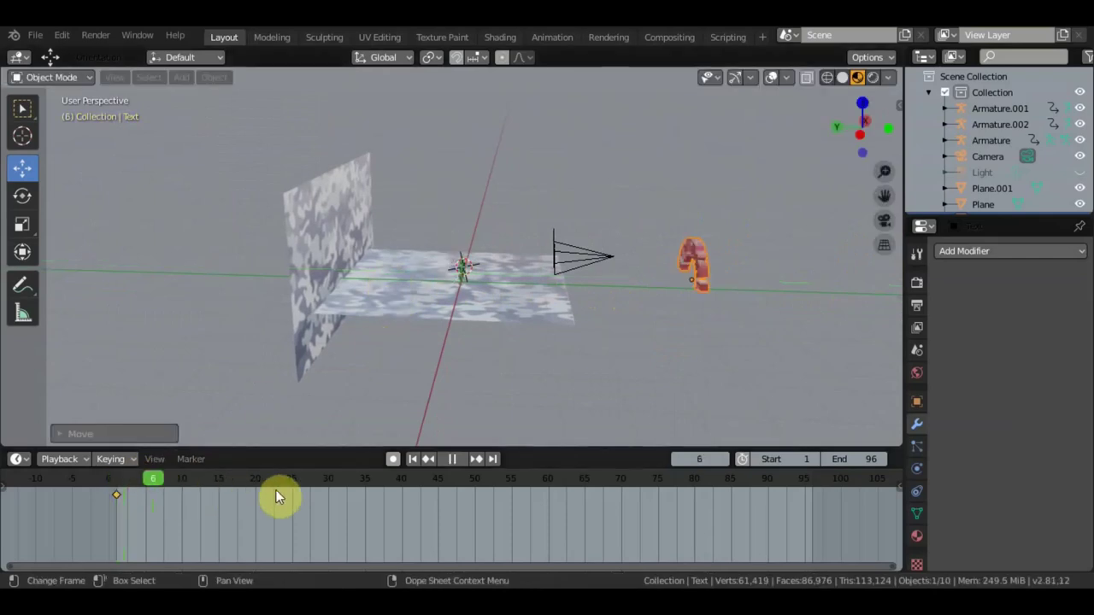
- Move the ARMY MEN text back over the soldiers and key its location and rotation at frame 40
mouse_move(816, 500)
mouse_down()
mouse_move(388, 495)
mouse_move(401, 494)
mouse_up()
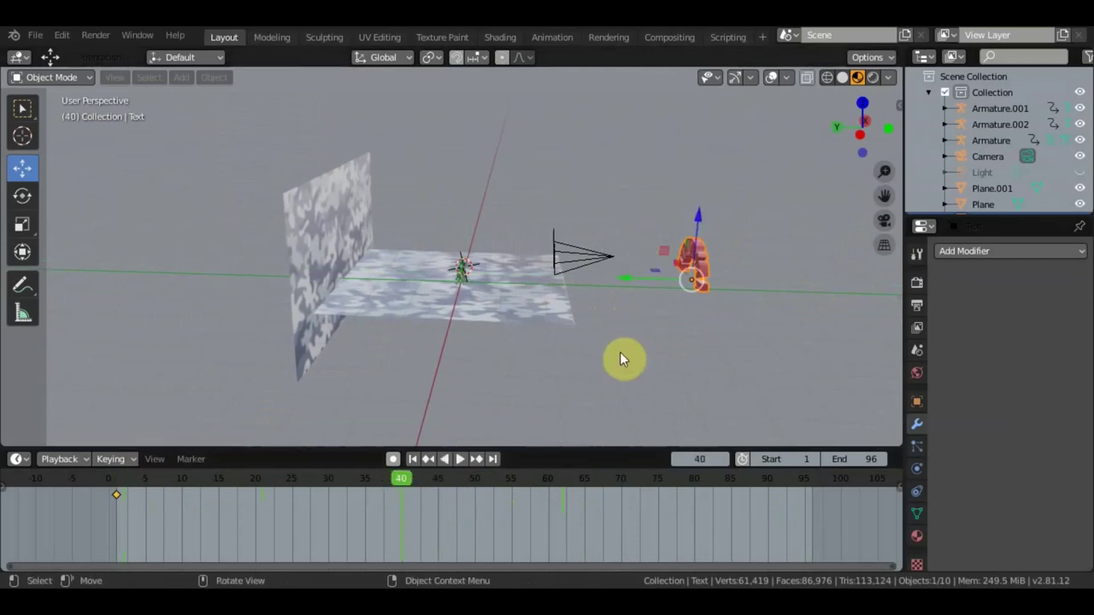
drag(701, 244, 431, 278)
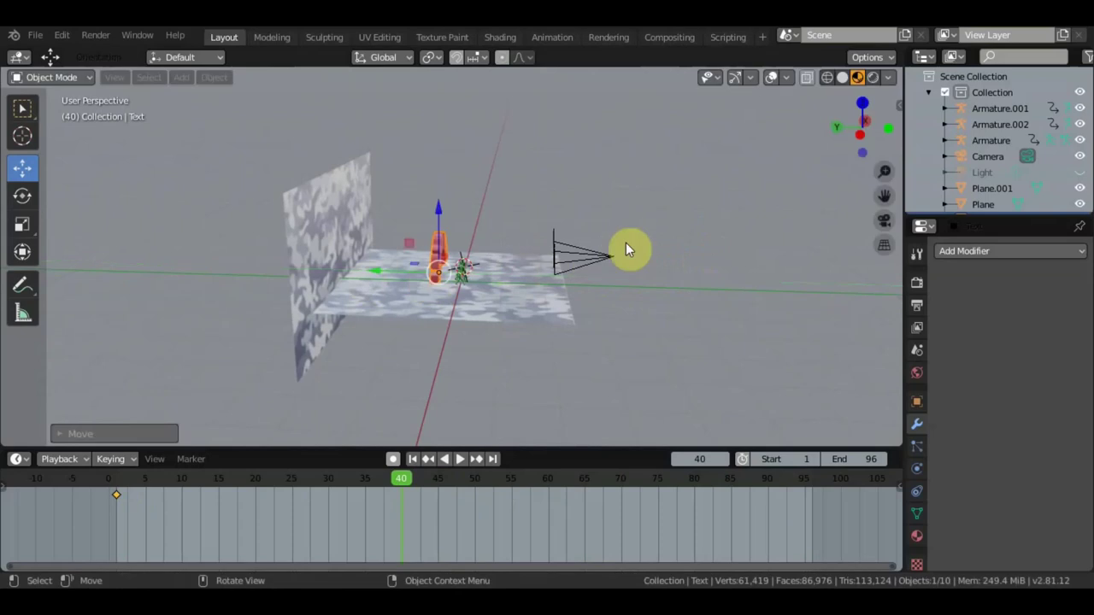
key(i)
click(584, 179)
- Spin the text several full turns in top view, key LocRotScale, and return to frame 1
key(KP_7)
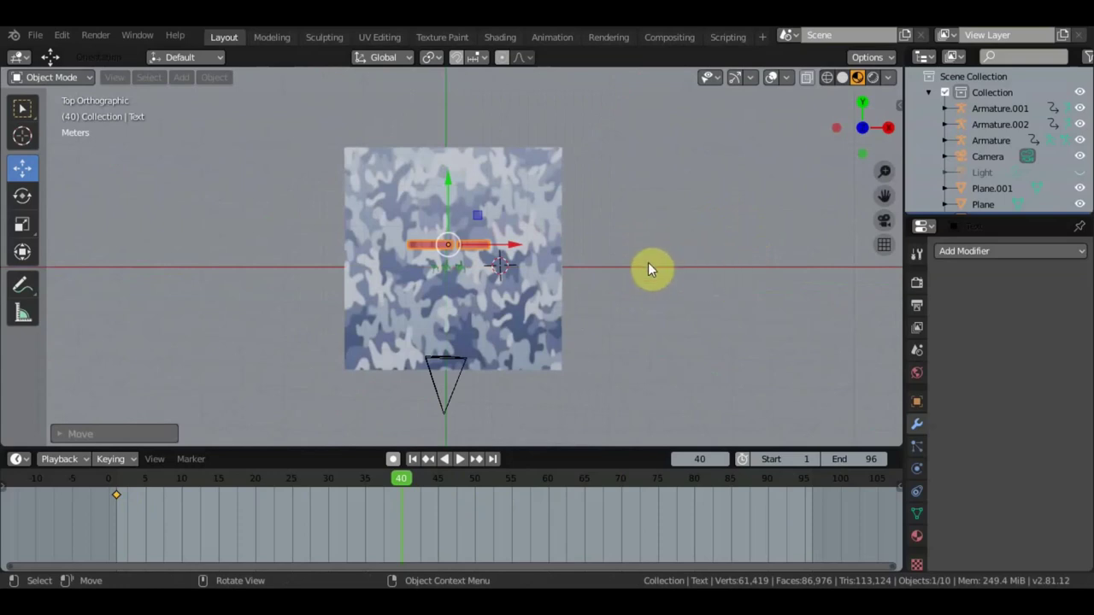
key(r)
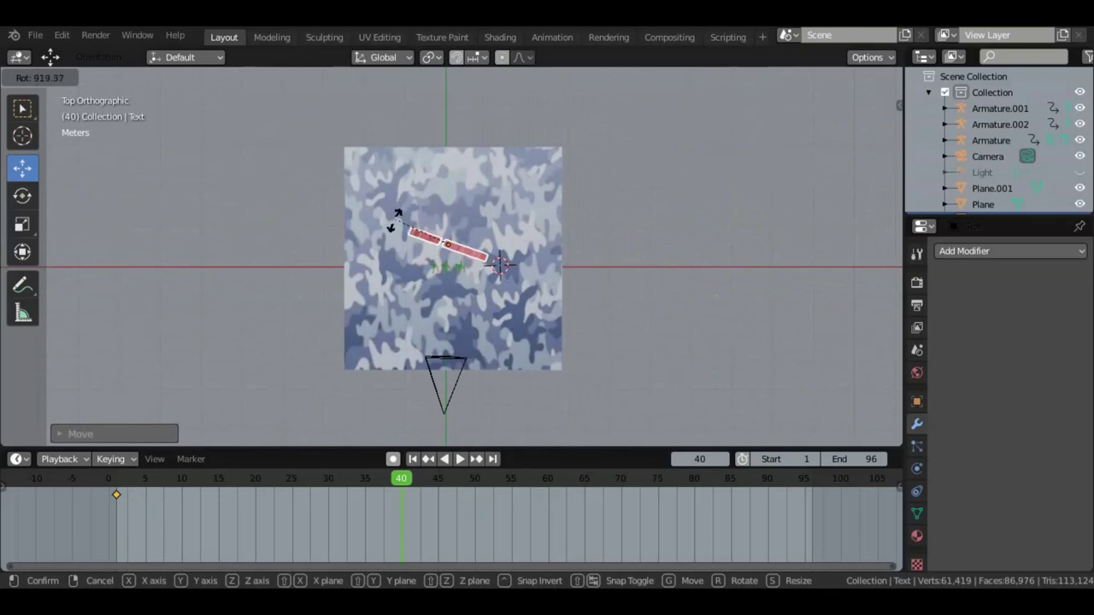
click(537, 248)
middle_drag(537, 247, 553, 90)
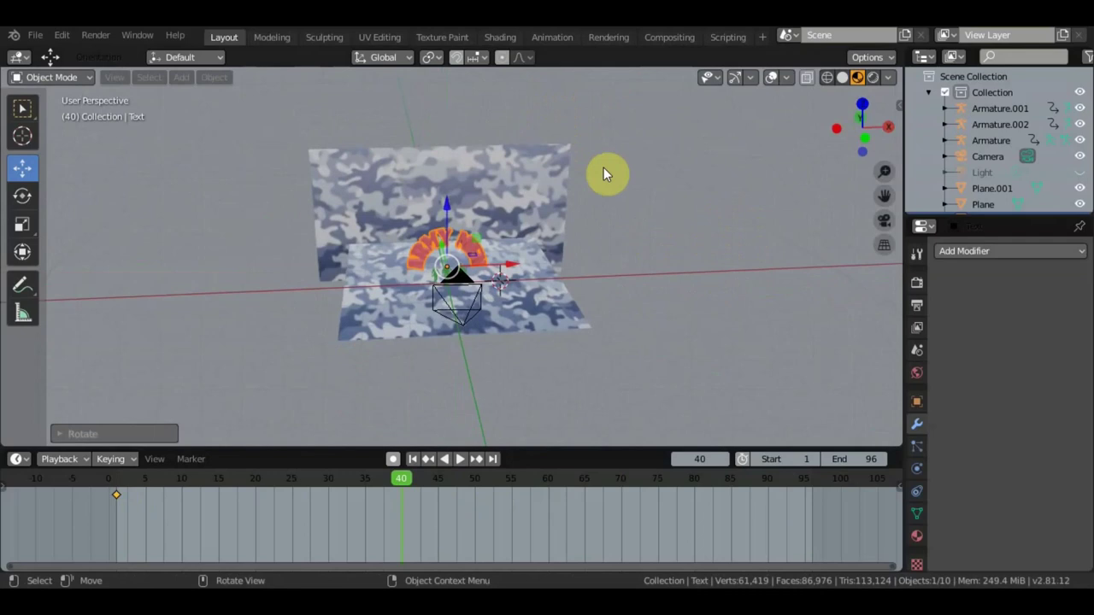
key(i)
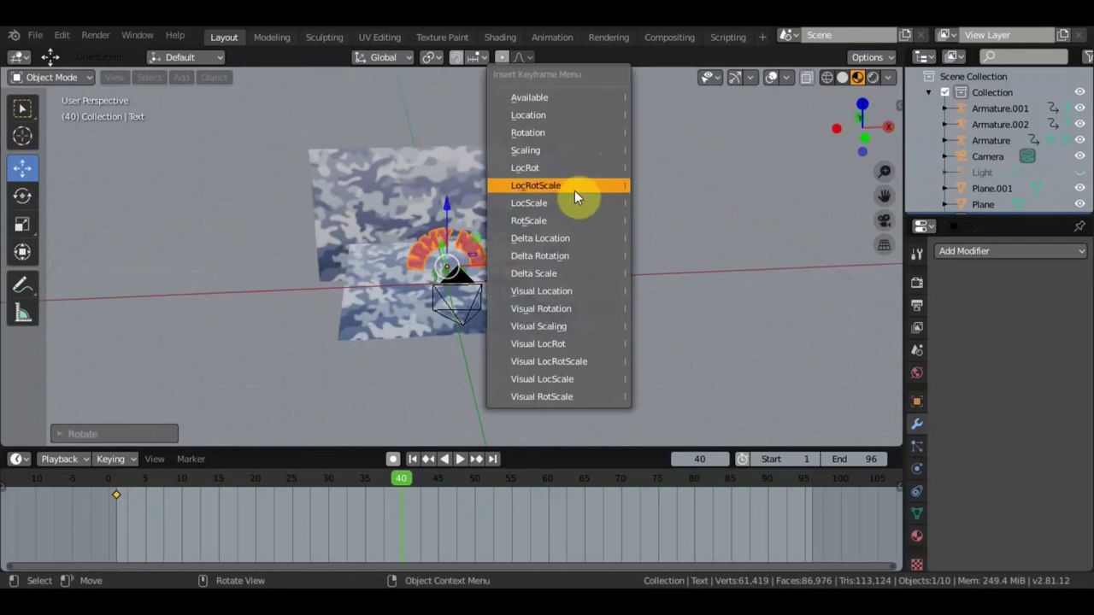
click(574, 191)
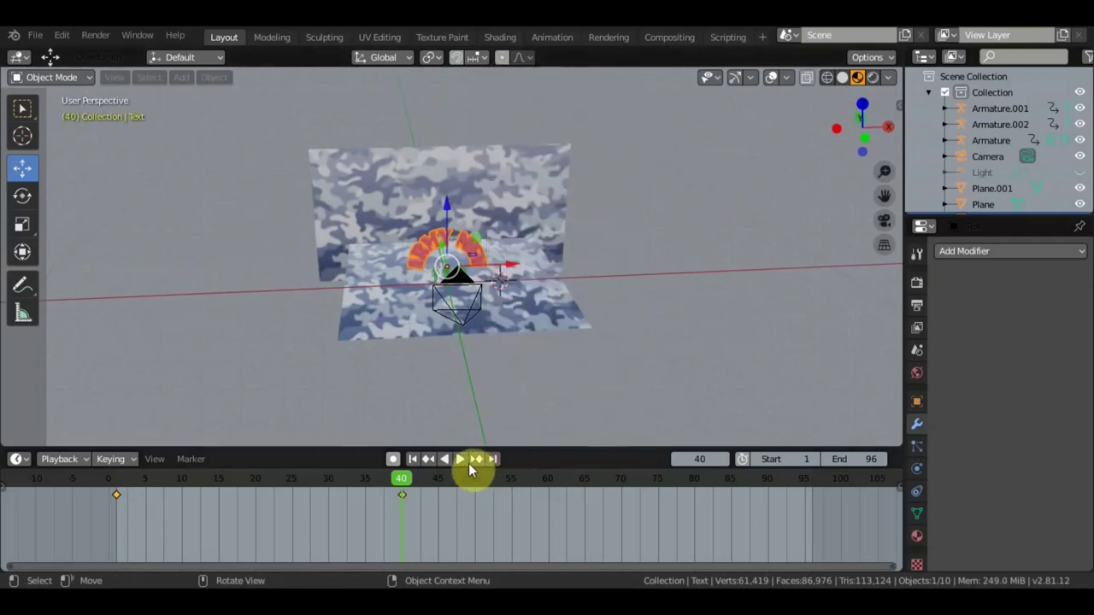
click(430, 459)
scroll(527, 360, up, 3)
- Zoom out over the whole room and play, then stop, the text animation
scroll(521, 414, down, 5)
middle_drag(542, 378, 536, 447)
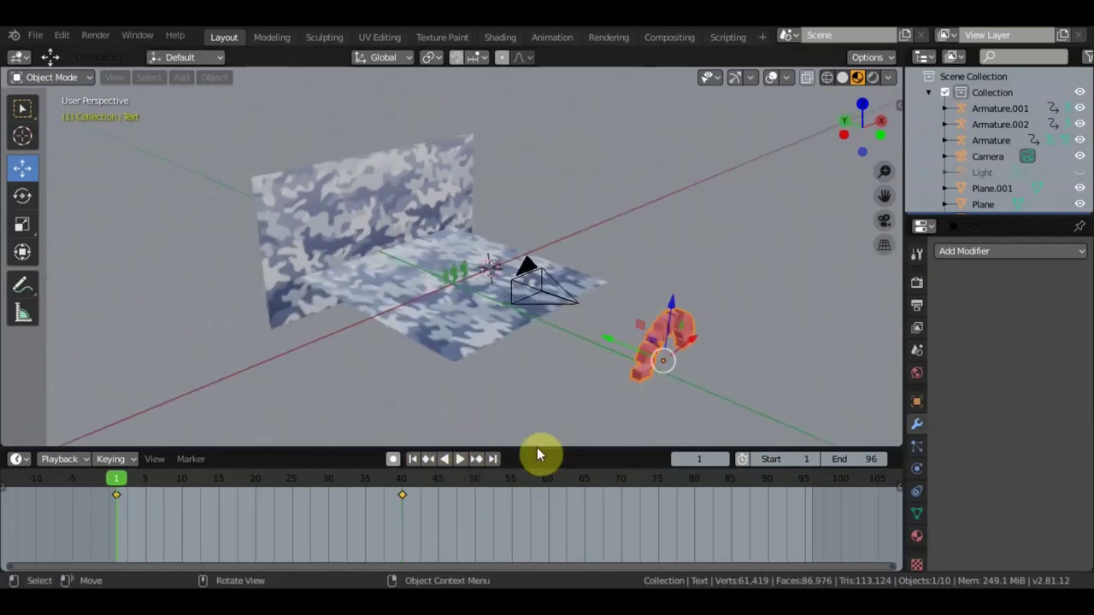
click(462, 460)
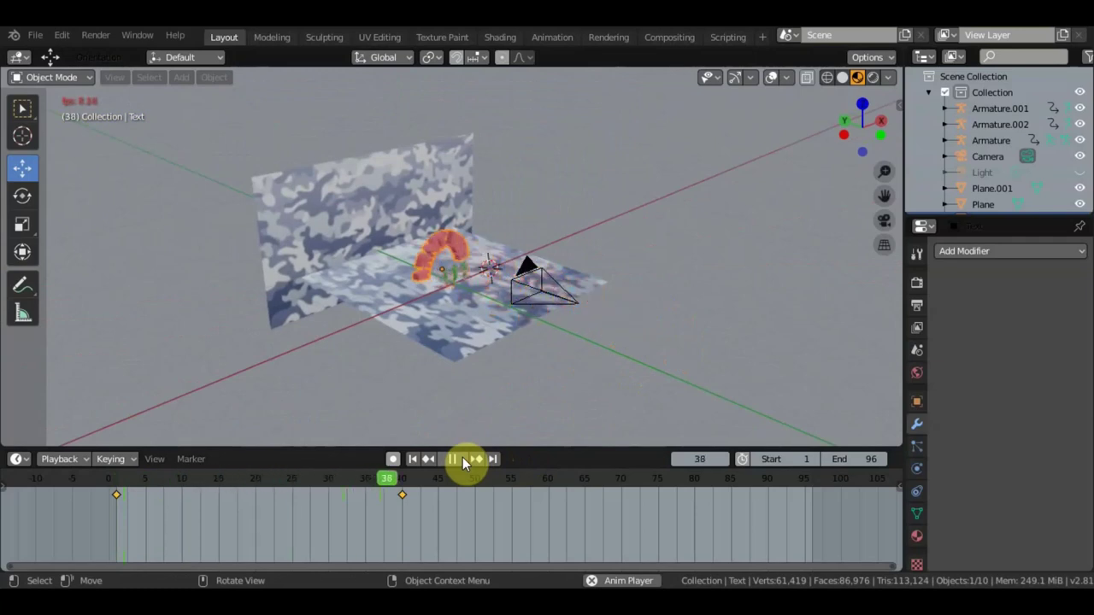
click(454, 461)
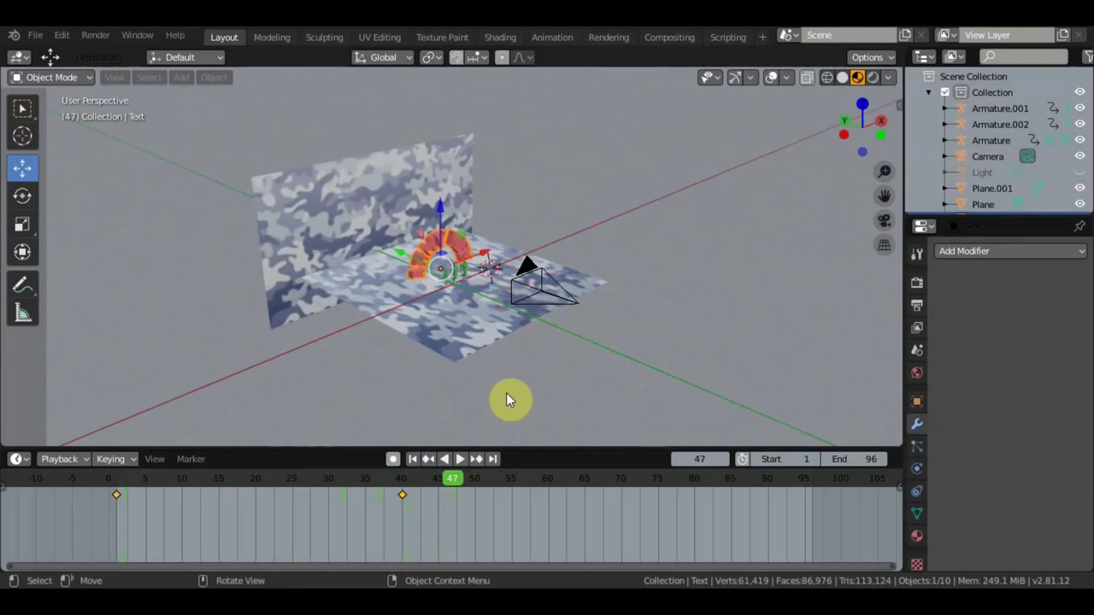
- Replay the text animation from frame 1 through the scene camera, then leave camera view
key(KP_0)
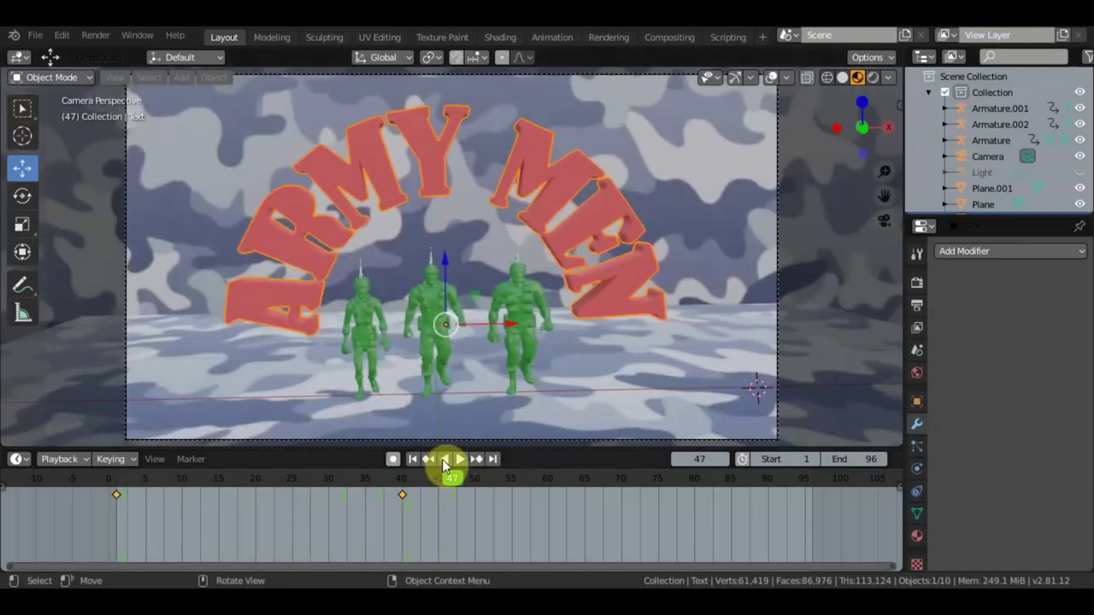
click(413, 461)
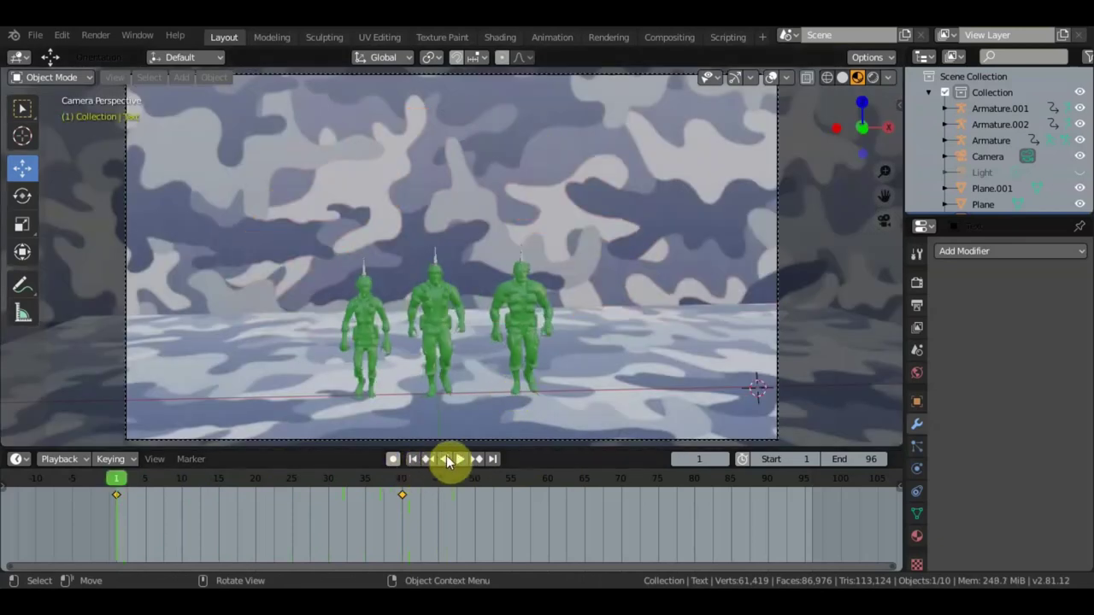
click(457, 460)
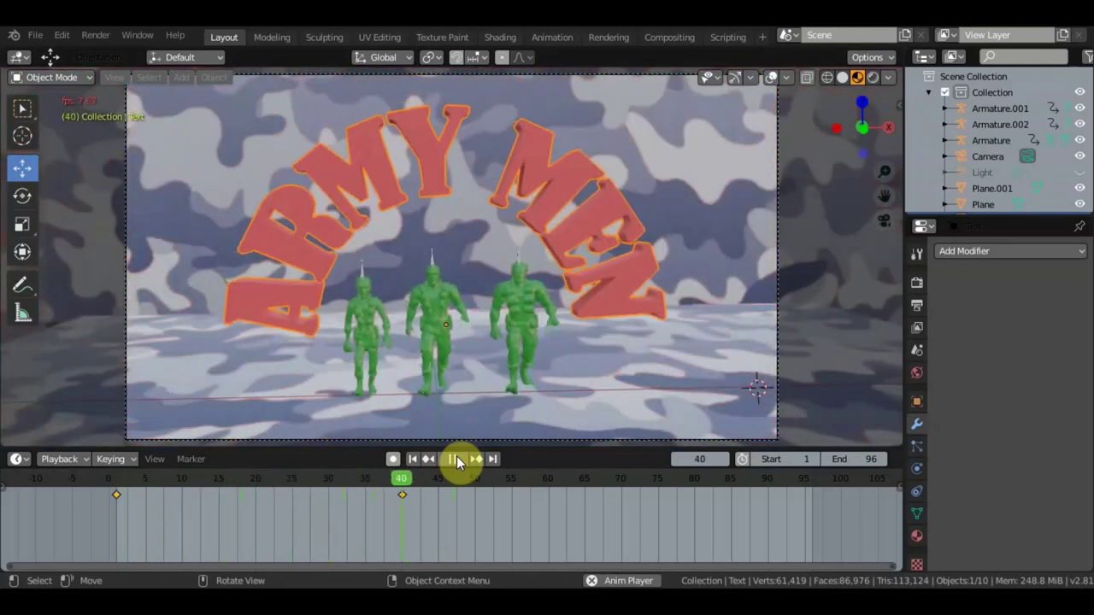
click(455, 459)
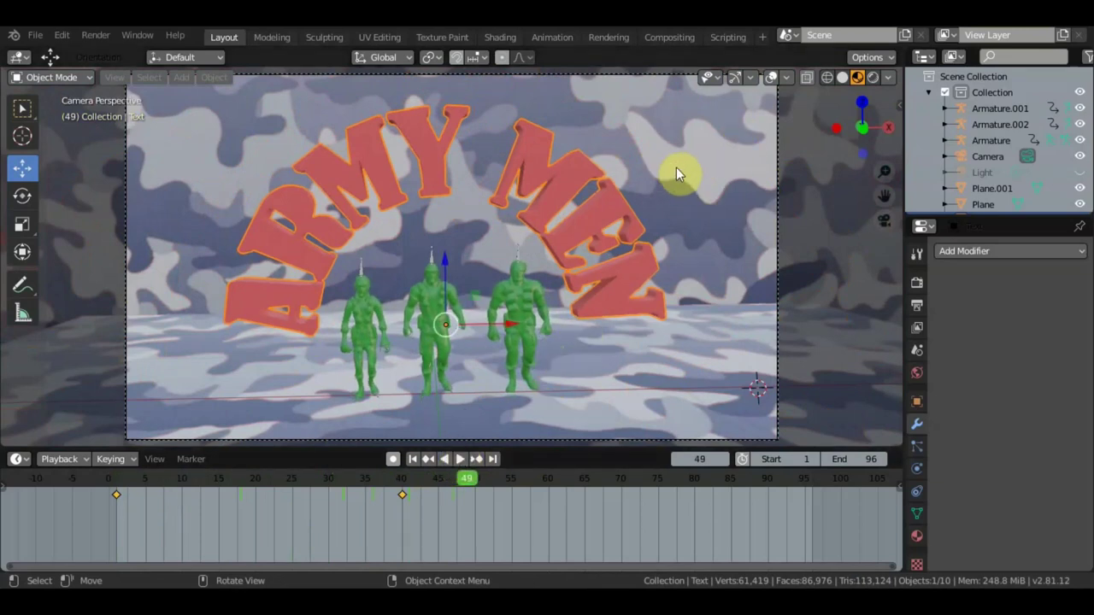
key(KP_0)
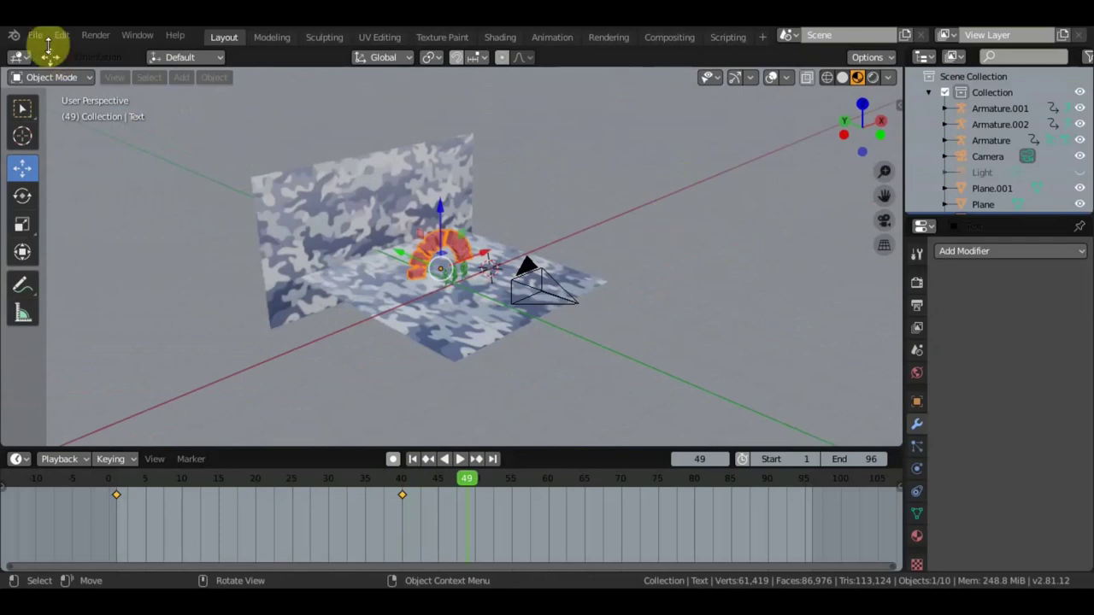
click(36, 36)
mouse_move(60, 250)
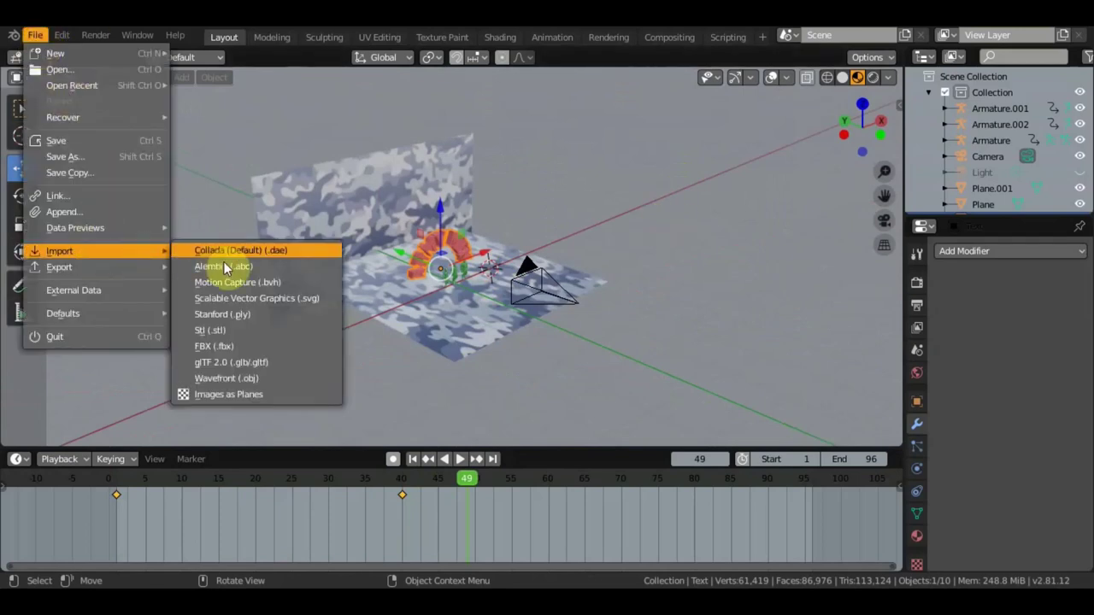
- Import the first-aid kit as a Wavefront OBJ and scale it down twice
click(241, 379)
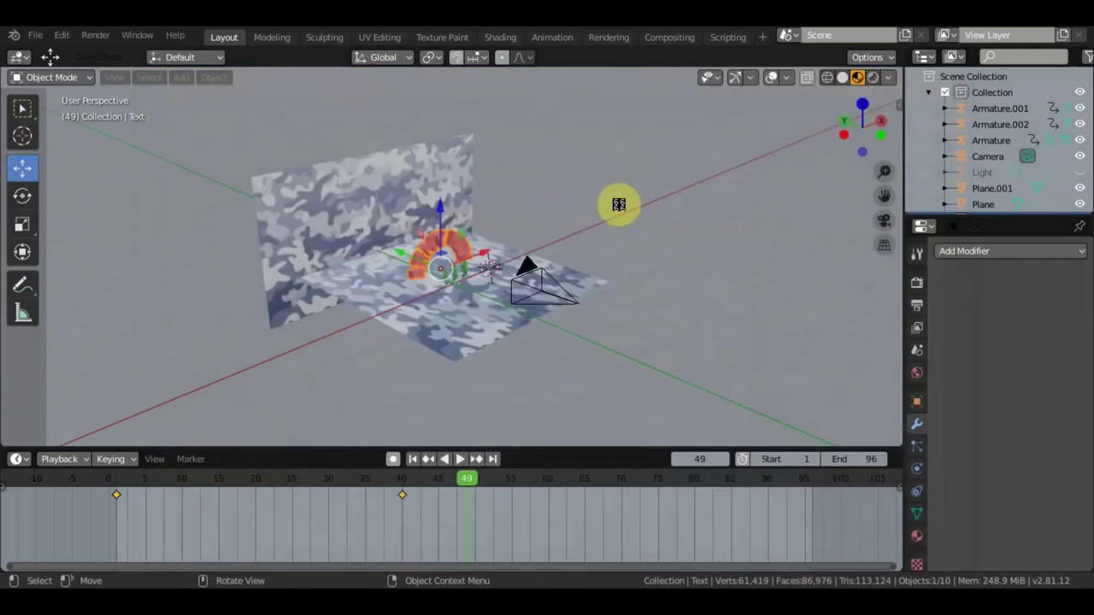
scroll(614, 213, up, 2)
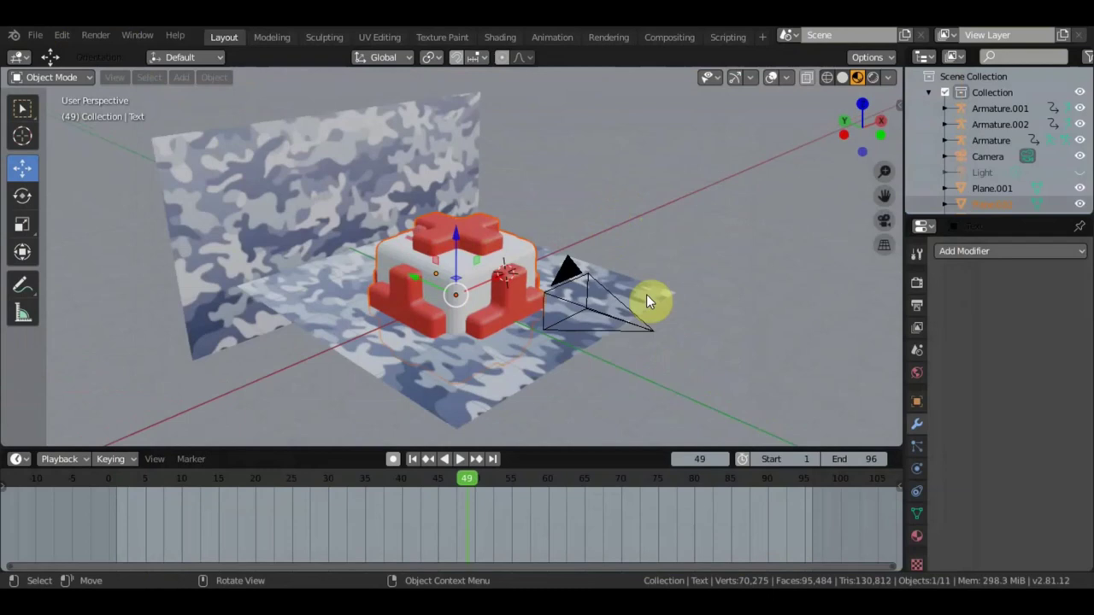
key(s)
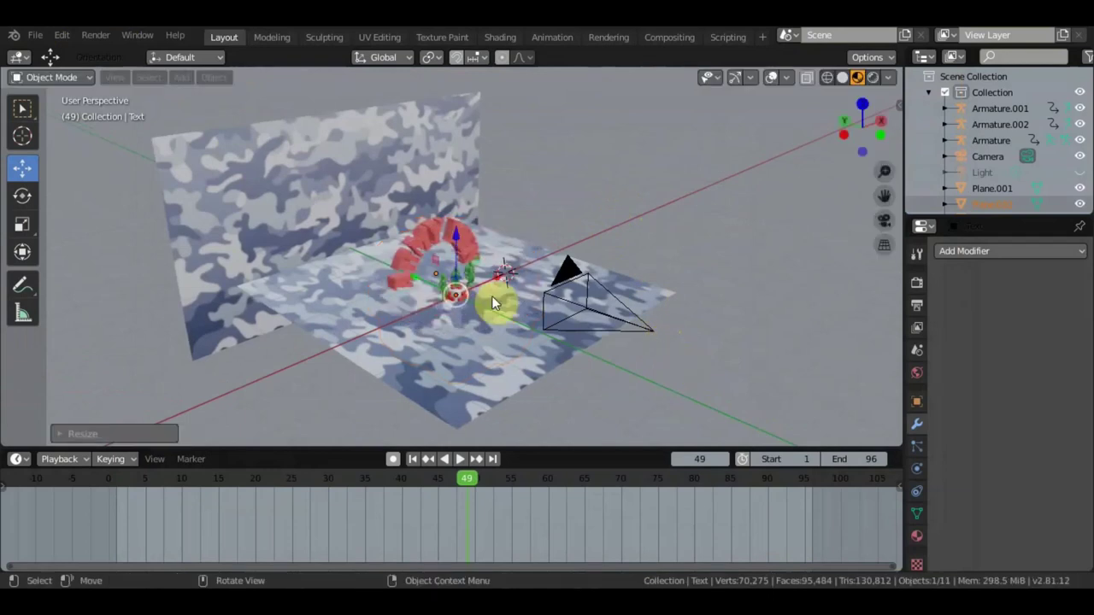
click(492, 296)
middle_drag(488, 288, 386, 245)
key(s)
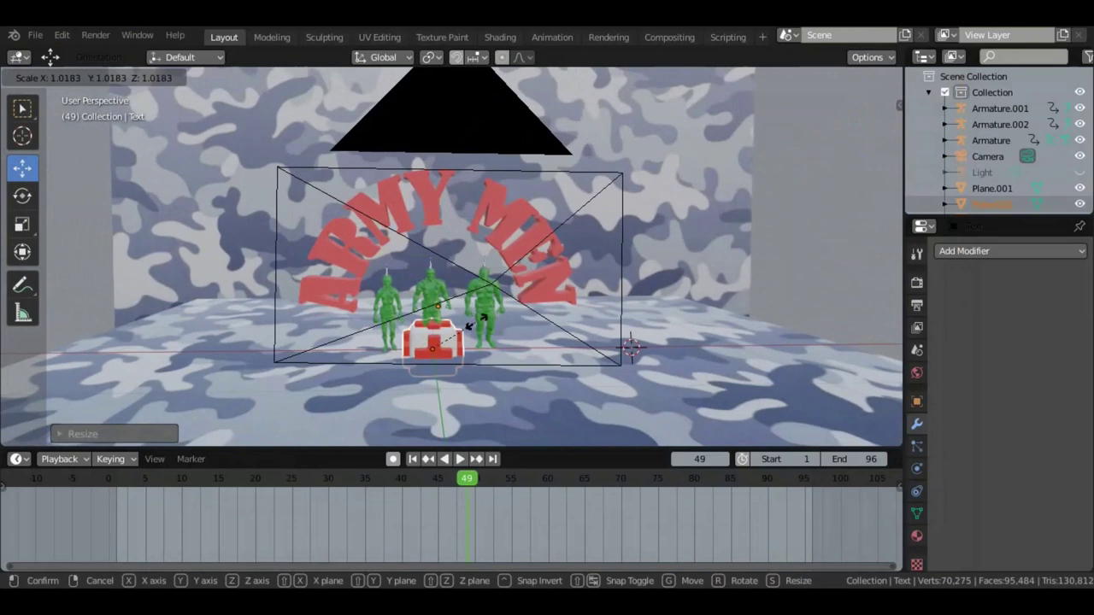
click(439, 320)
middle_drag(438, 318, 457, 339)
- Move the kit beside the ARMY MEN text and raise it among the soldiers
key(g)
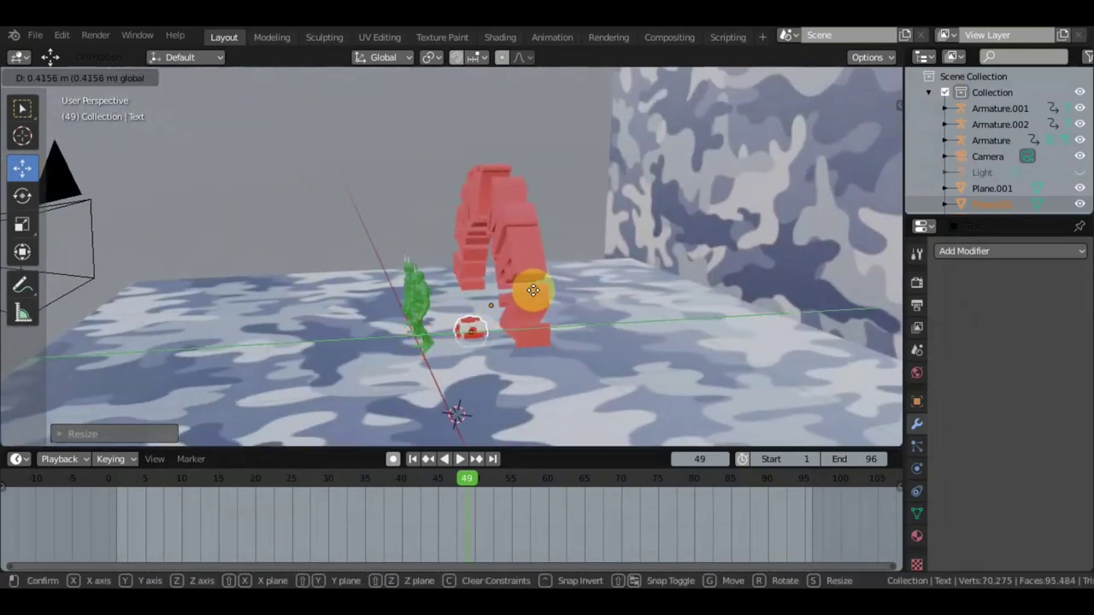
click(542, 293)
key(g)
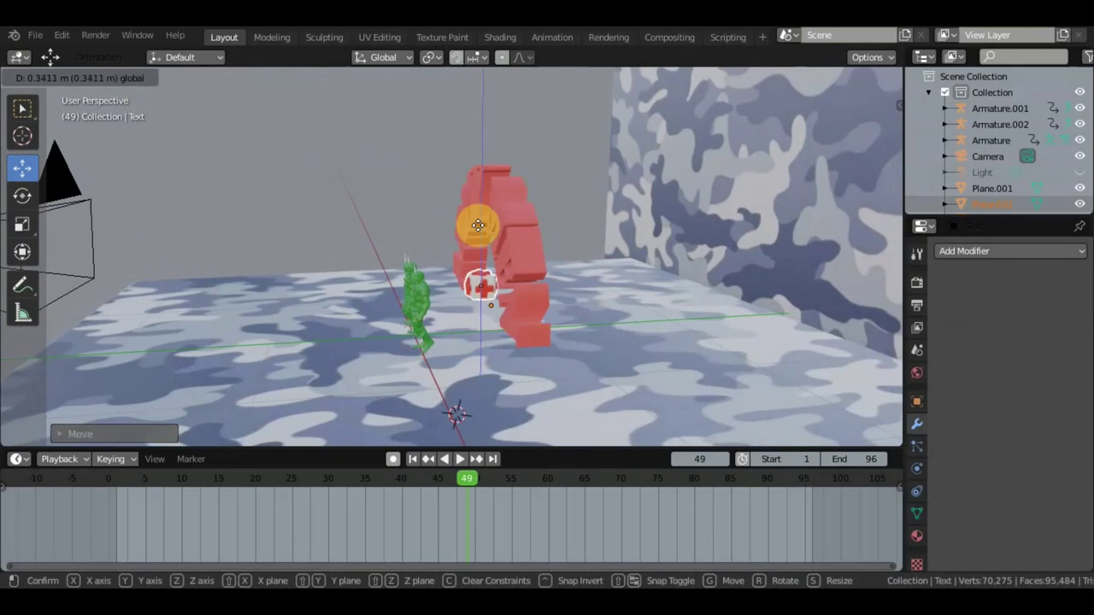
click(477, 235)
middle_drag(637, 285, 721, 252)
middle_drag(652, 301, 647, 310)
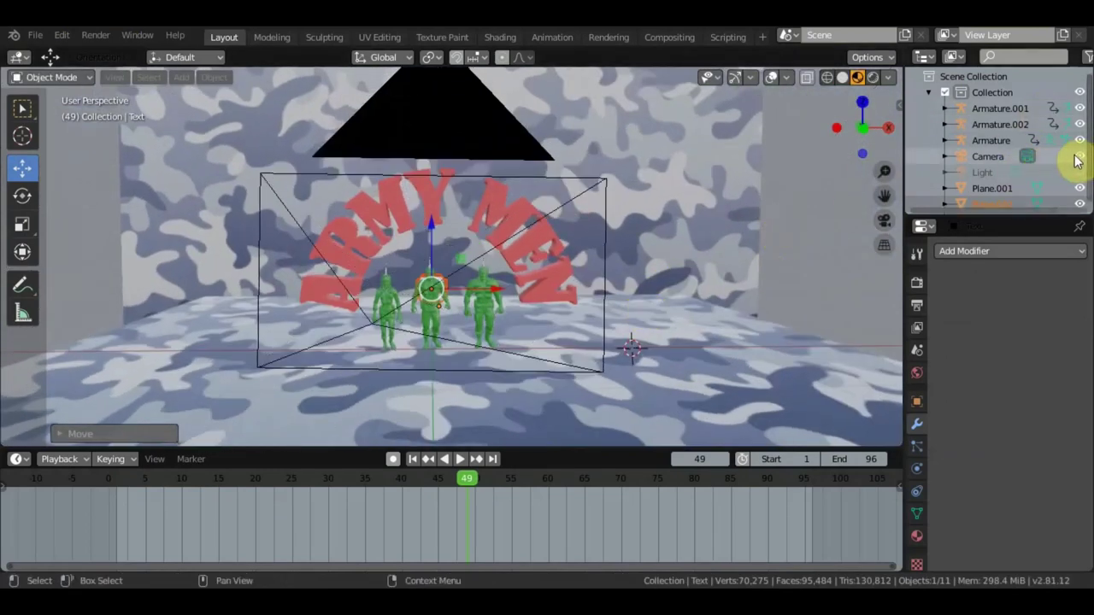
- Hide the camera in the outliner, enlarge the first-aid kit, and check it through the camera
click(1079, 157)
key(s)
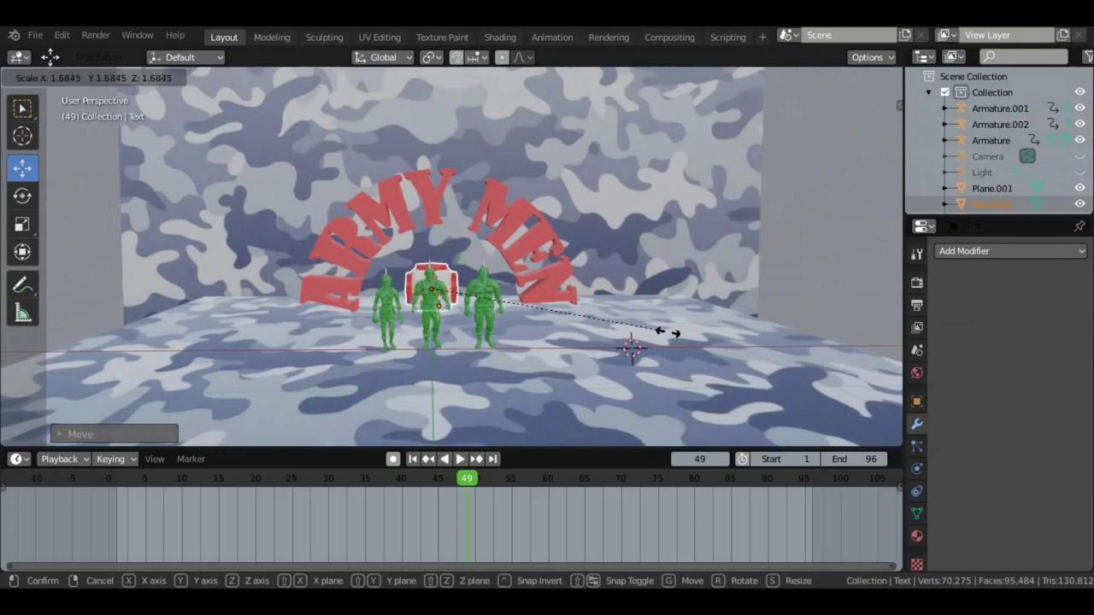
click(763, 373)
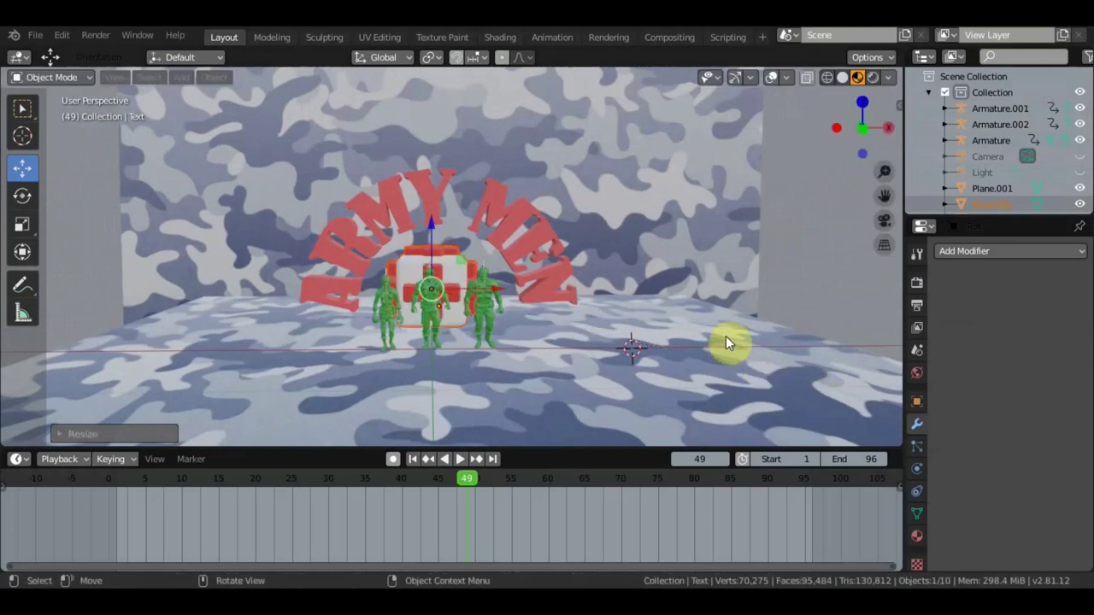
key(KP_0)
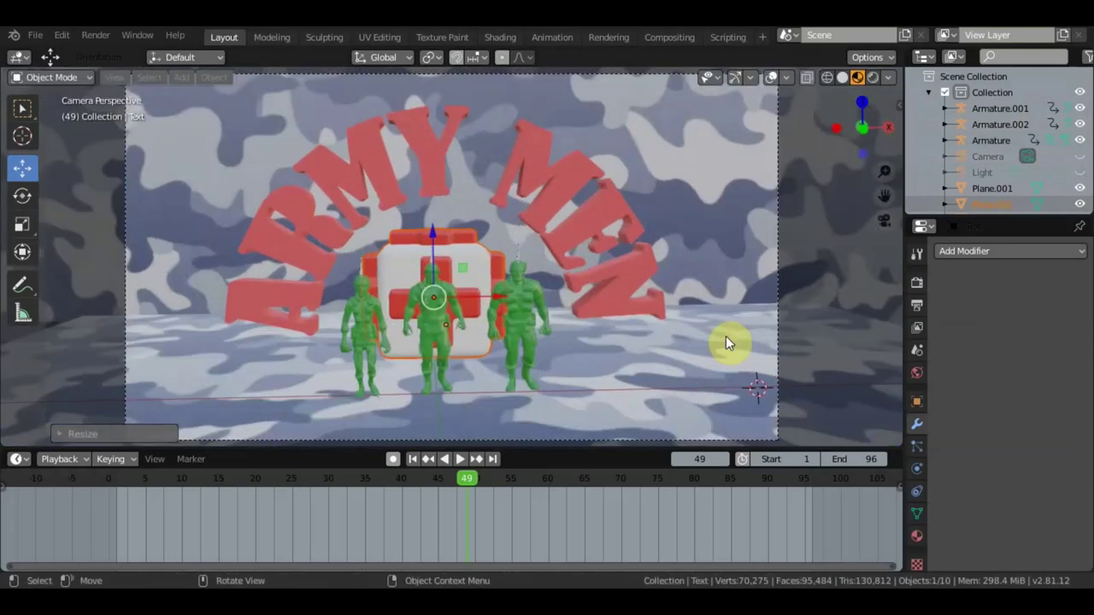
key(KP_0)
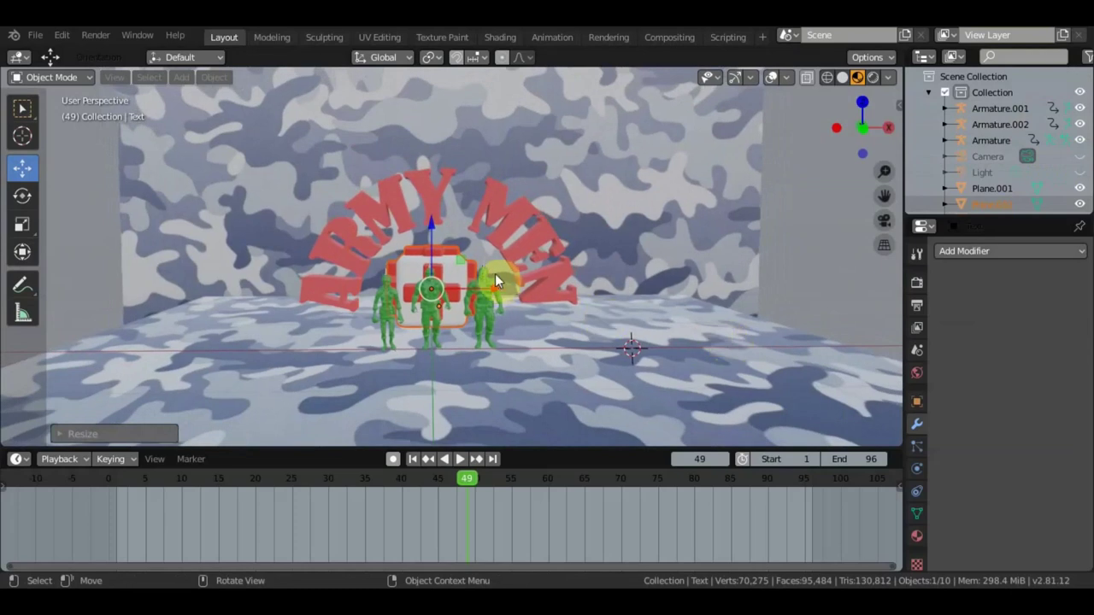
- Slide the first-aid kit right and up, then check its placement in camera view
drag(500, 287, 654, 242)
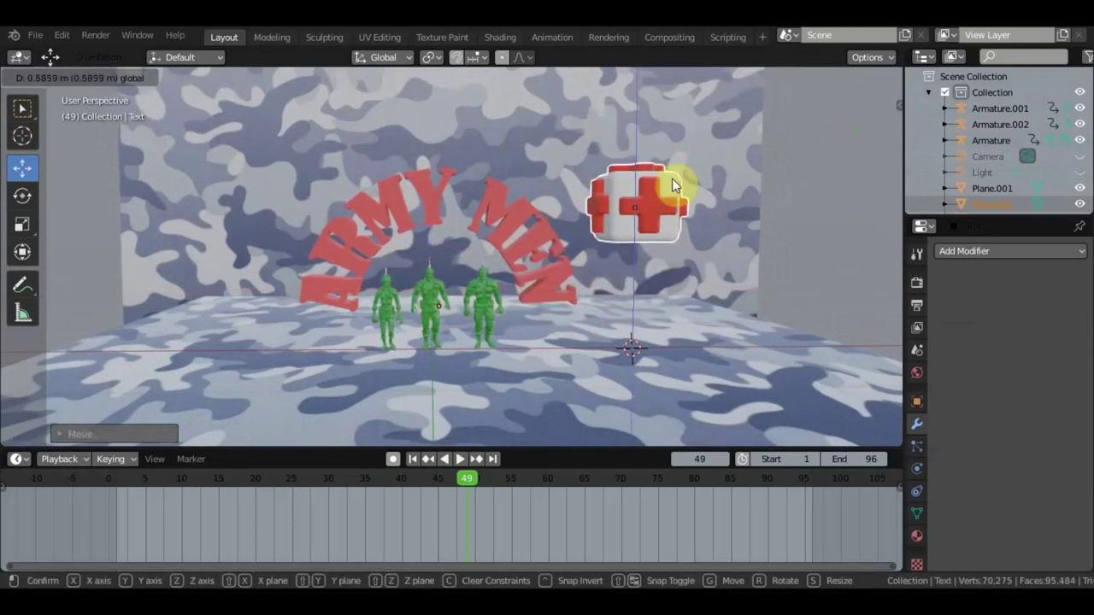
drag(632, 216, 673, 257)
middle_drag(673, 250, 690, 224)
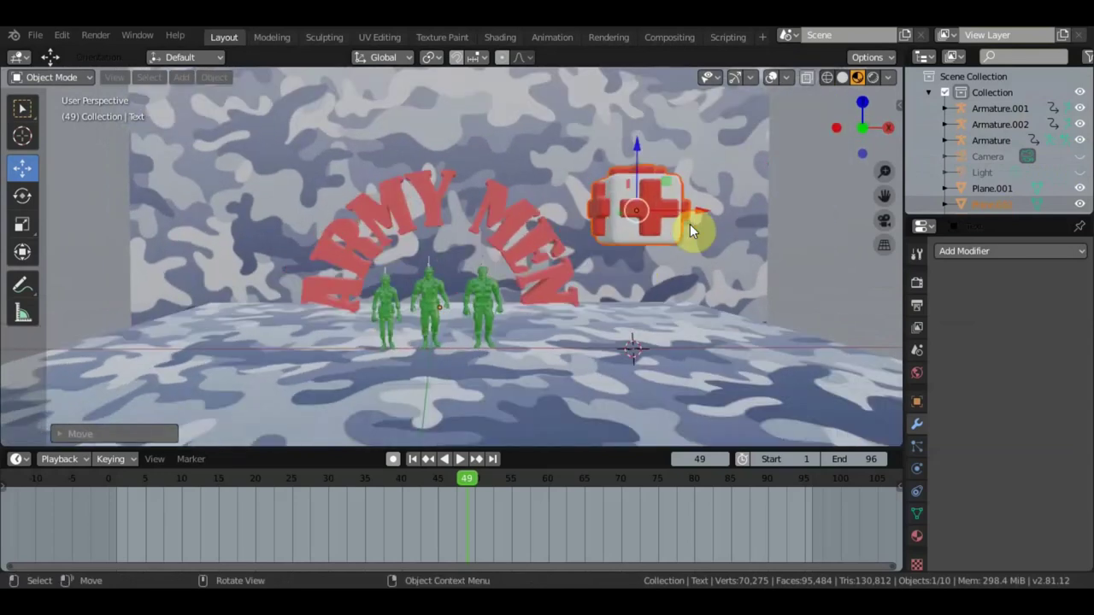
key(KP_0)
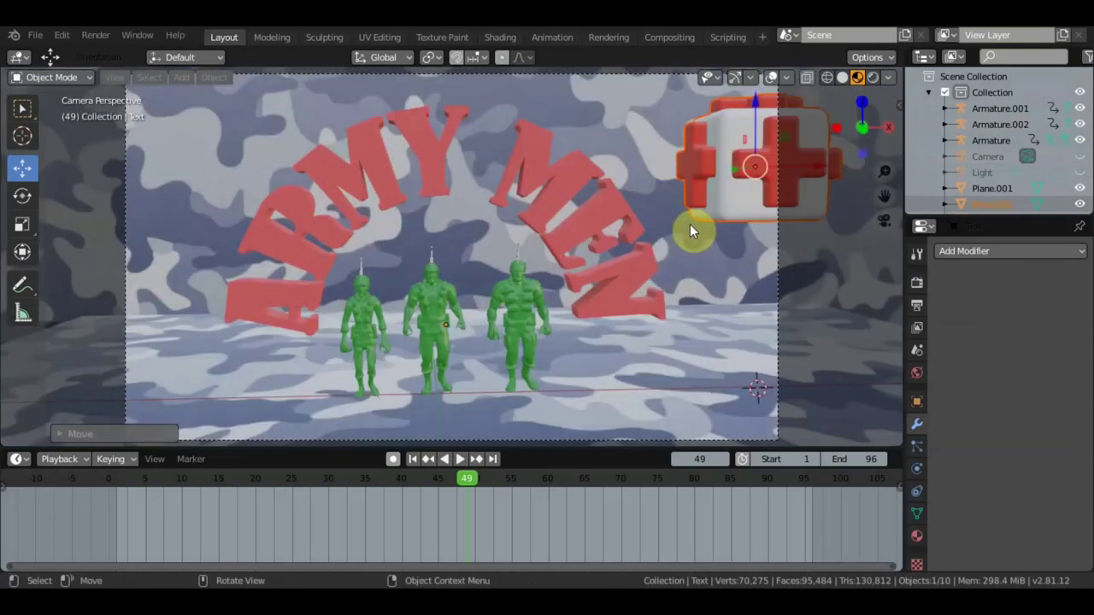
- Shrink the kit twice and place it in the top-right of the shot beside MEN
key(s)
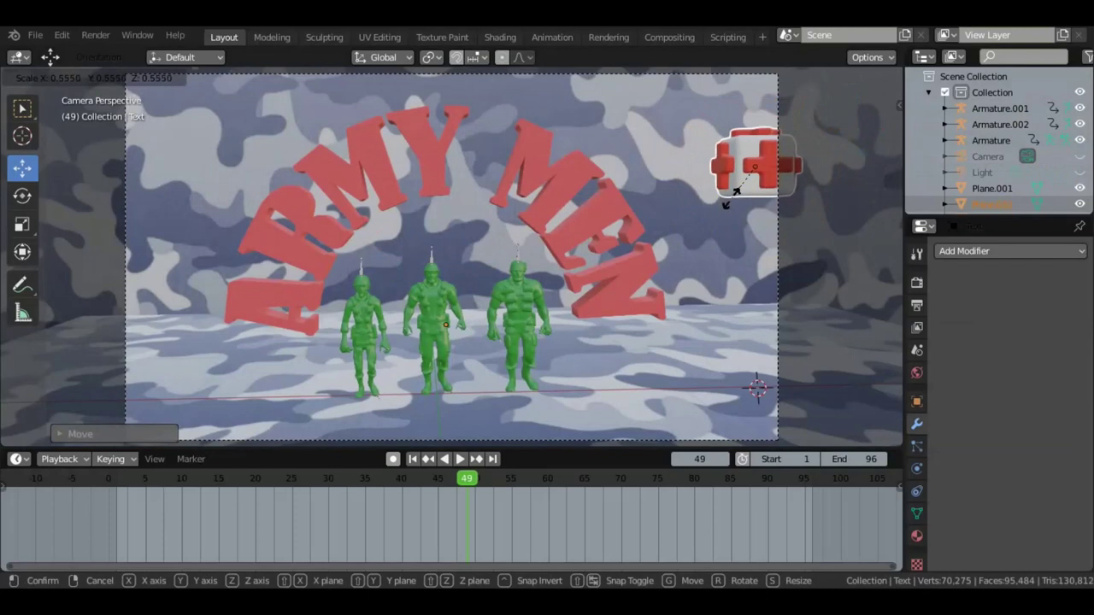
click(733, 200)
key(g)
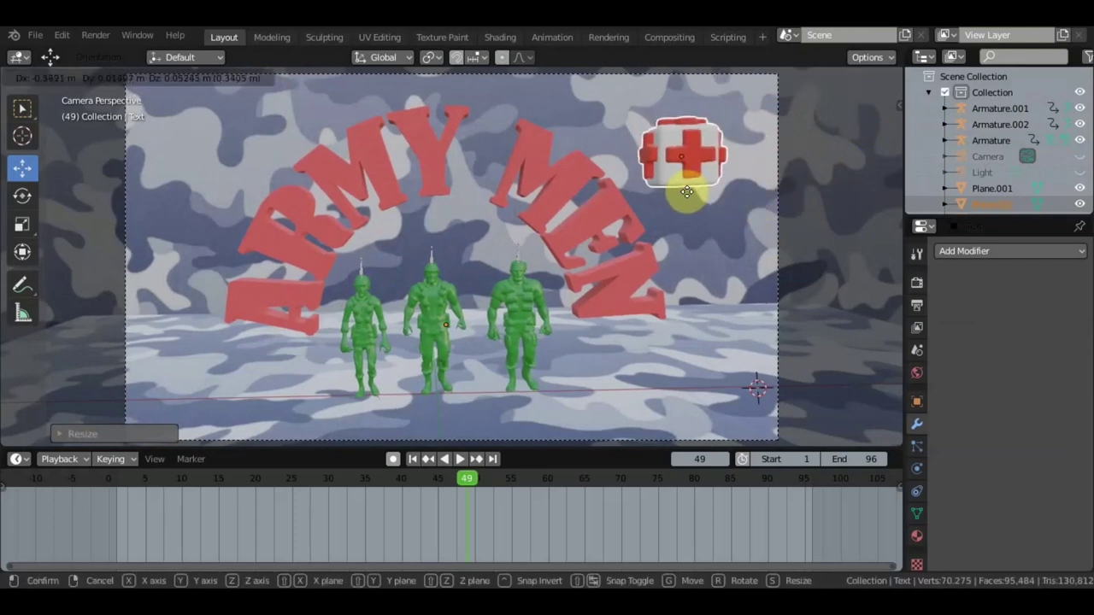
click(687, 191)
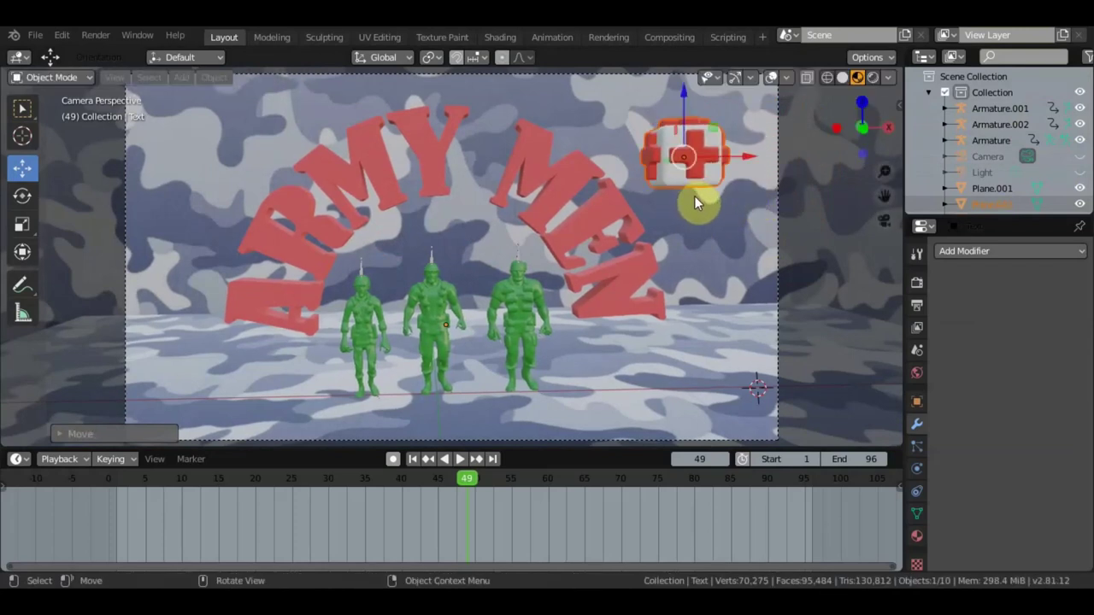
key(s)
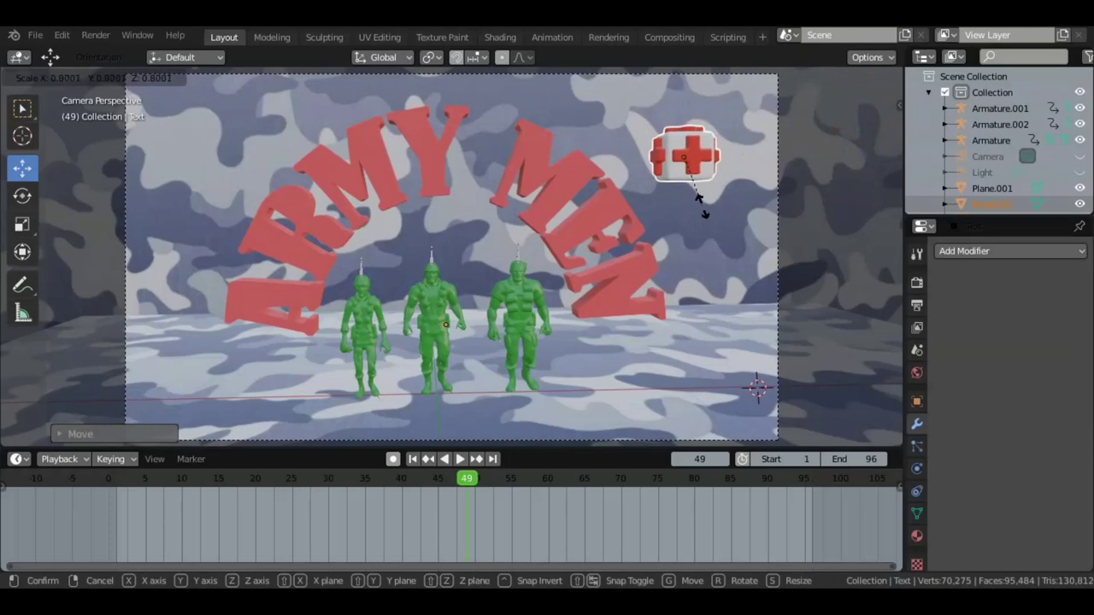
click(713, 224)
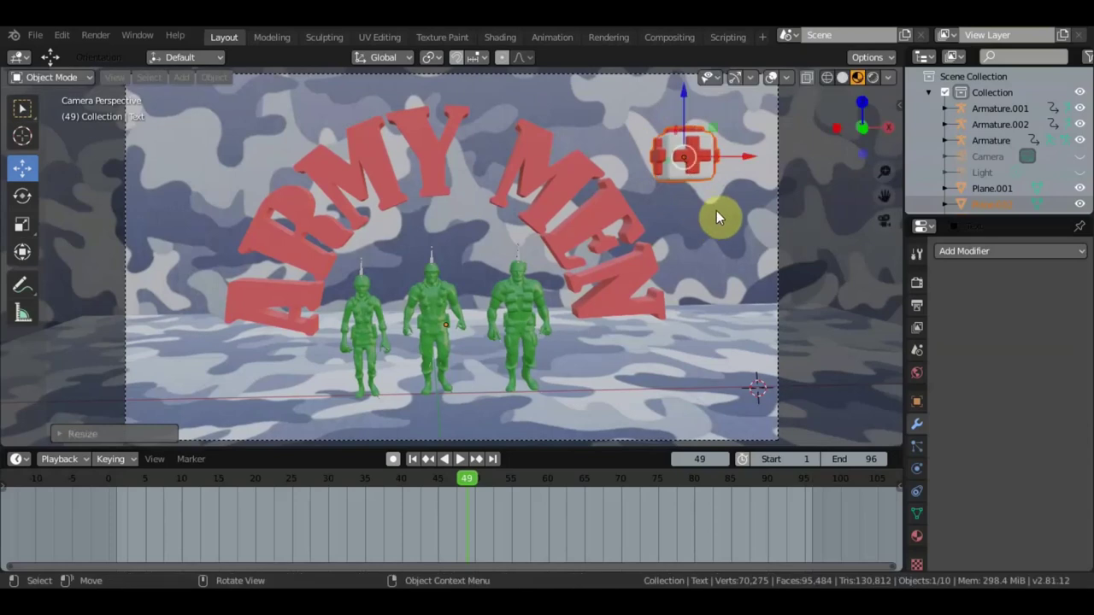
key(KP_7)
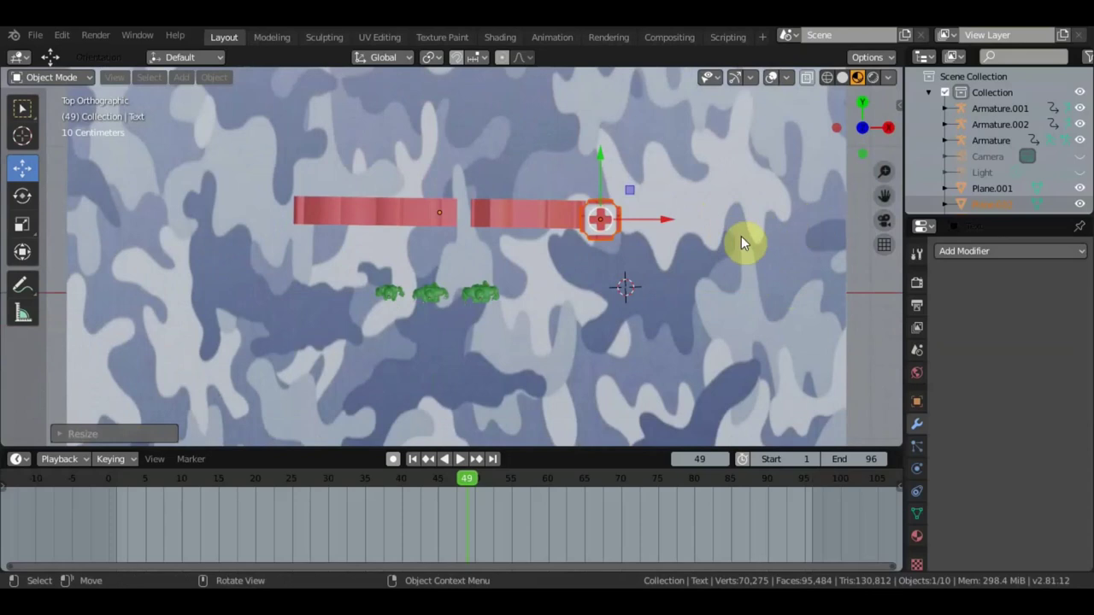
- Select the first-aid kit and key its LocRotScale at frame 1
drag(464, 477, 119, 473)
click(601, 256)
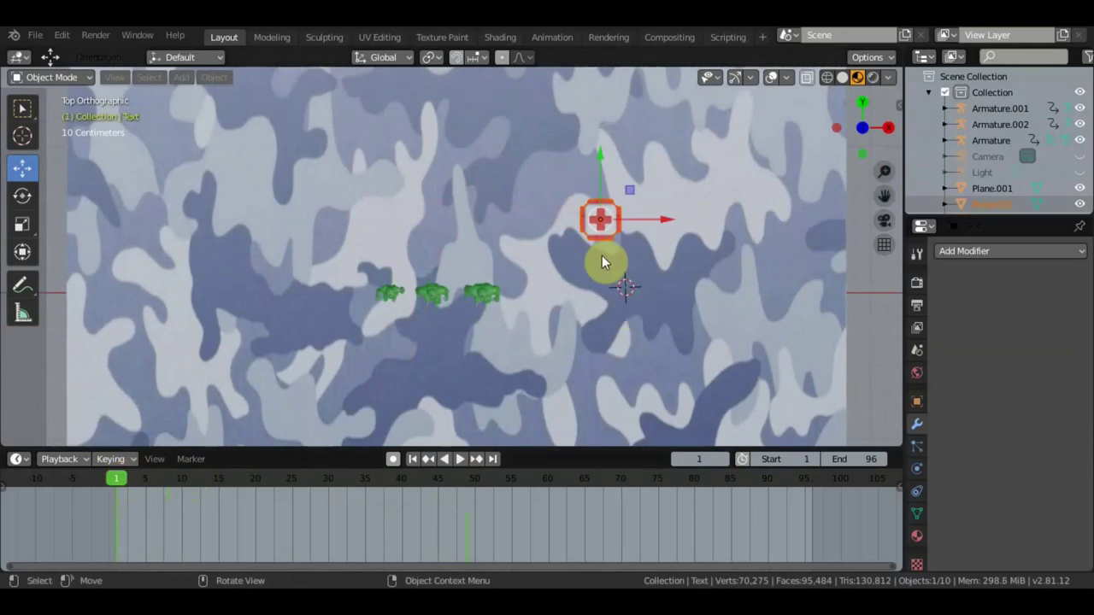
click(622, 243)
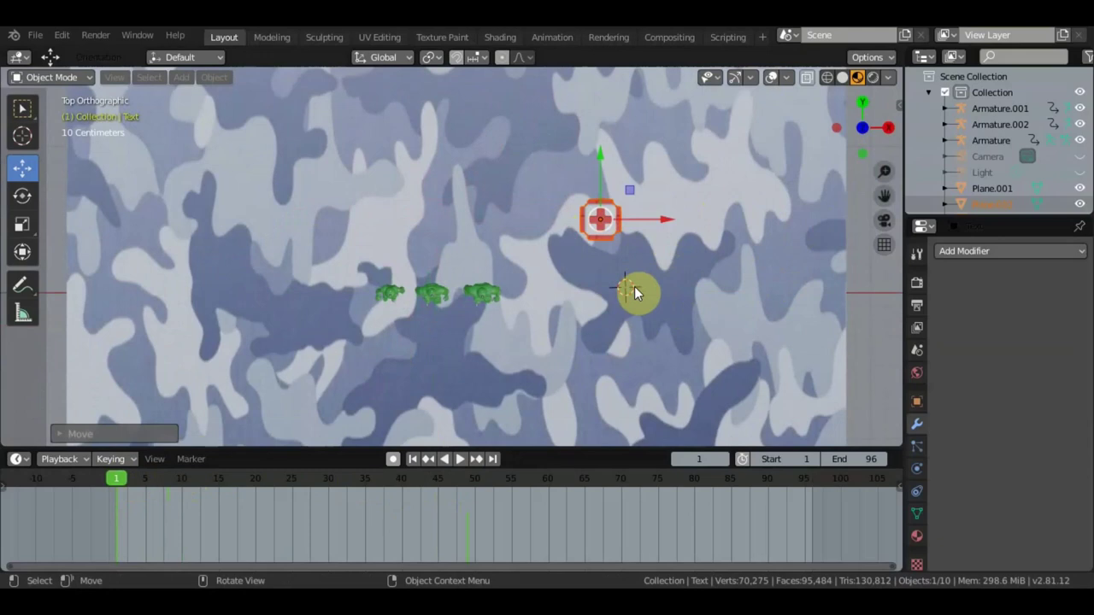
key(i)
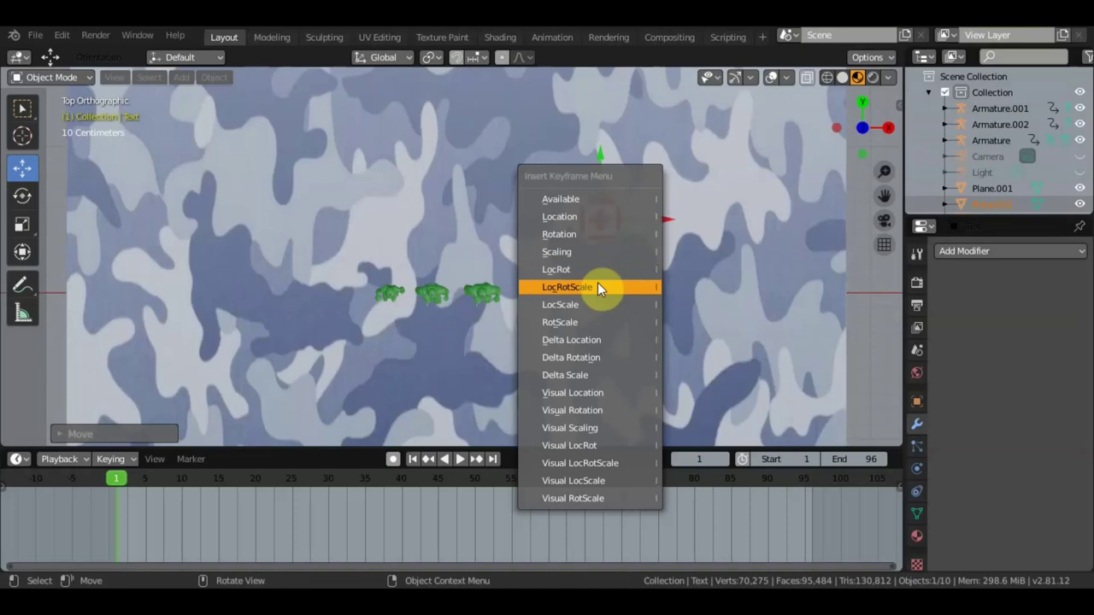
click(596, 288)
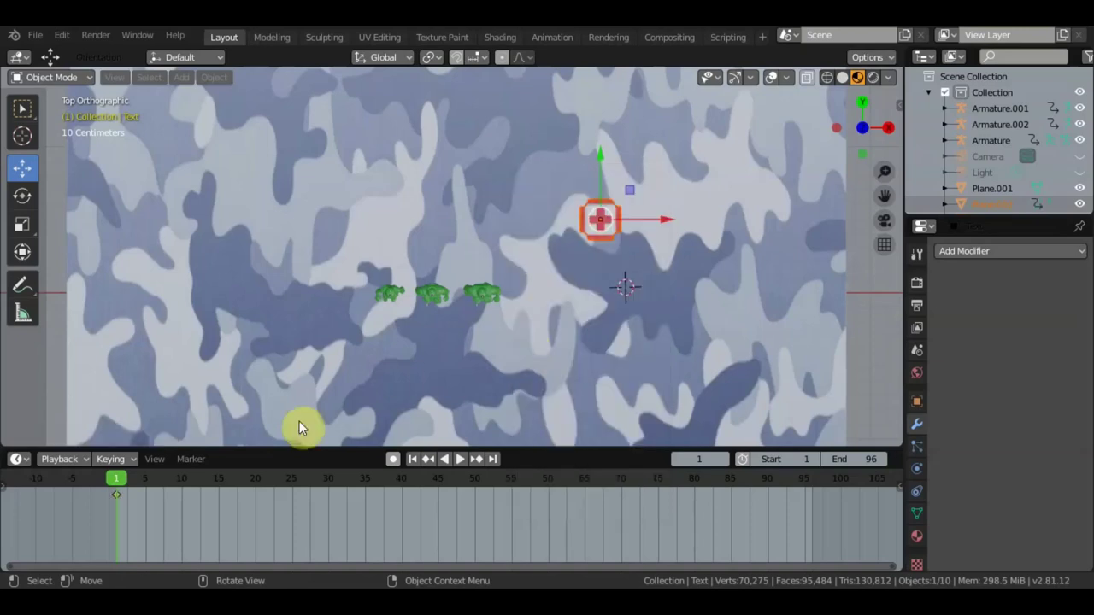
- At frame 96, rotate the kit several turns and key LocRotScale again
key(space)
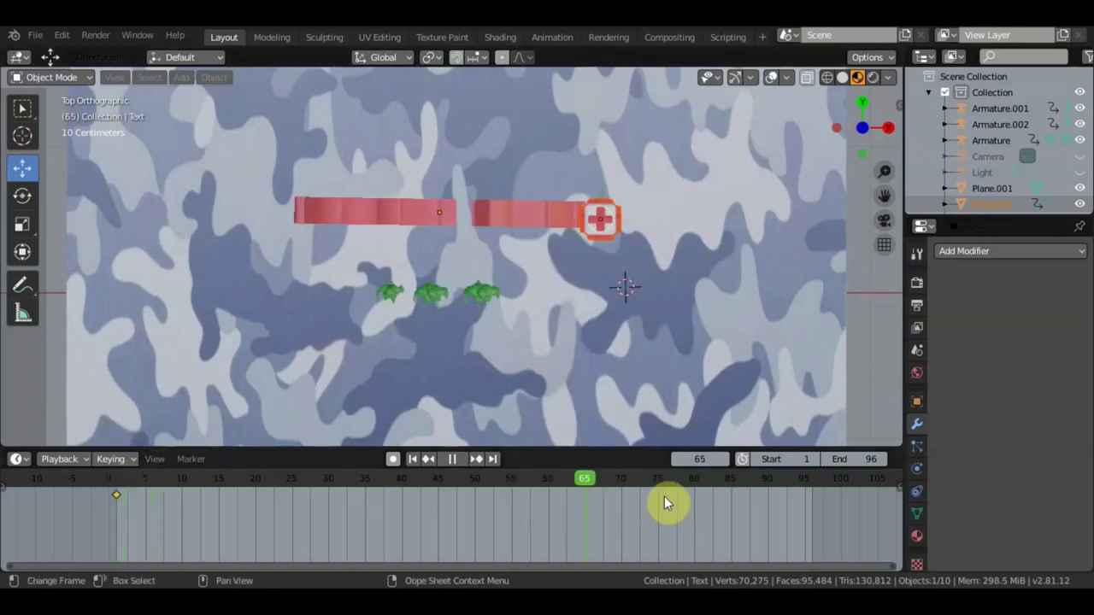
drag(828, 494, 812, 493)
key(space)
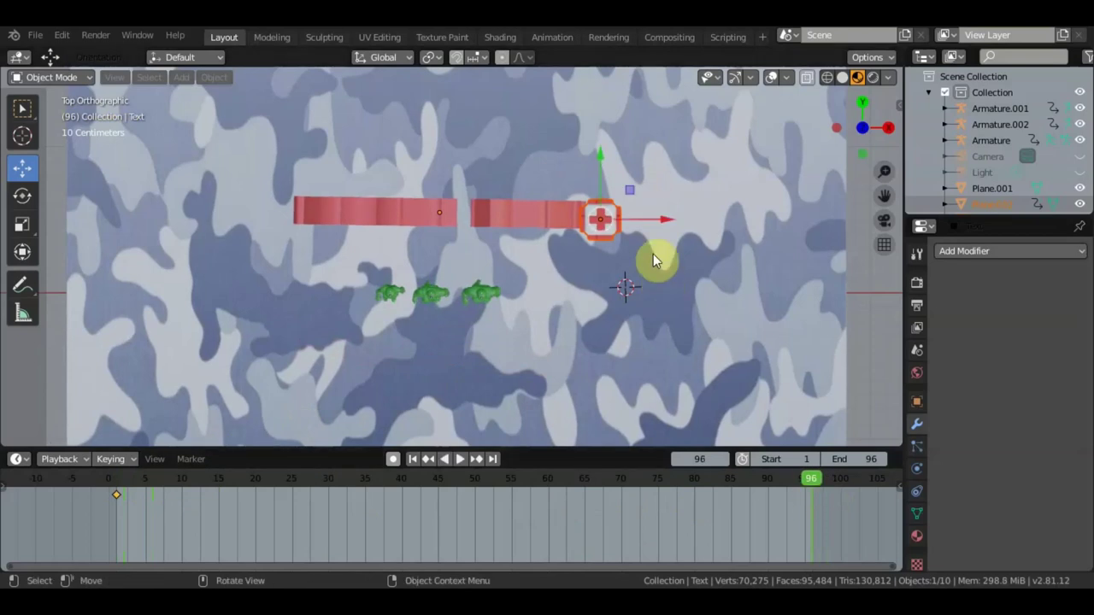
key(r)
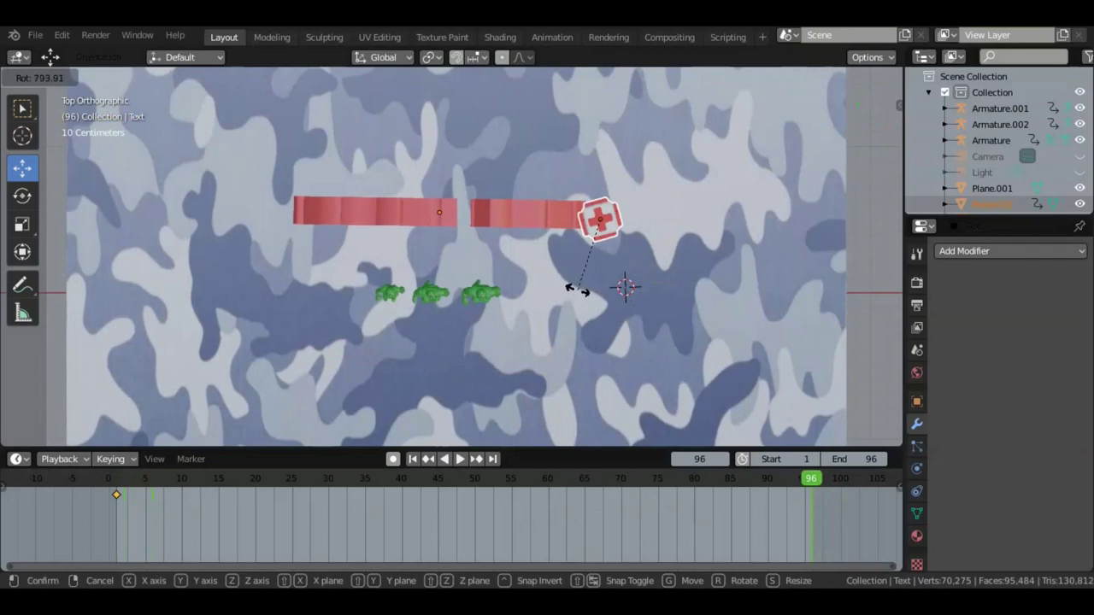
click(599, 253)
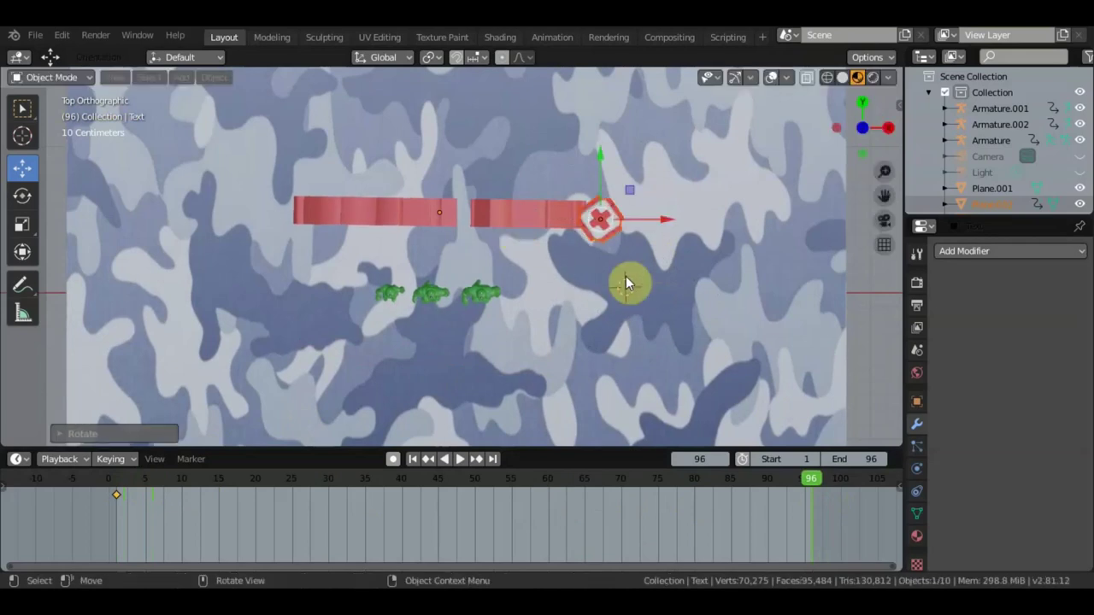
key(i)
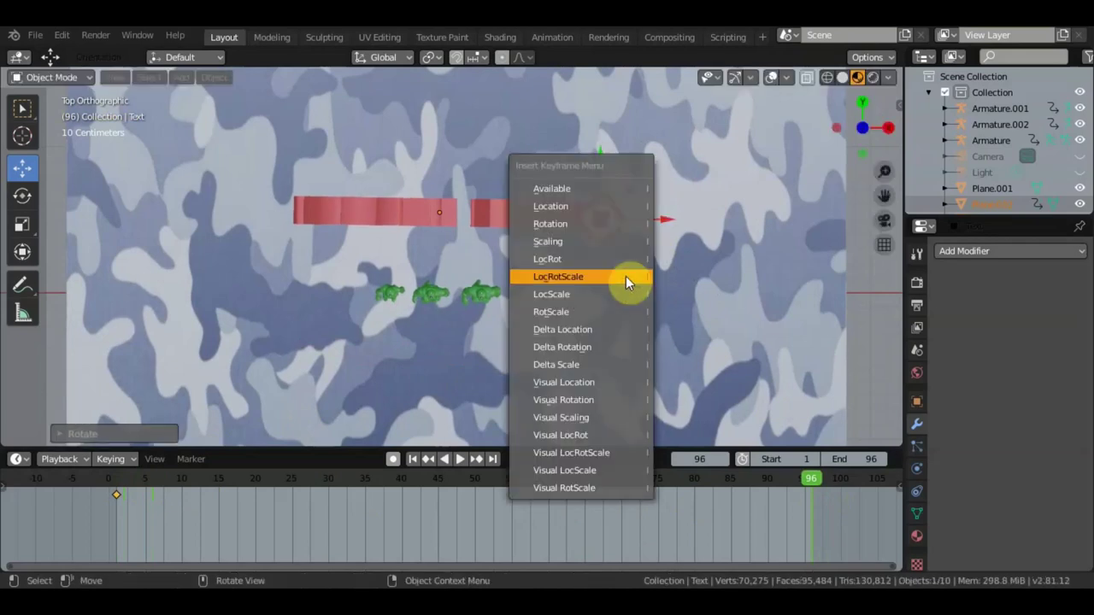
click(625, 277)
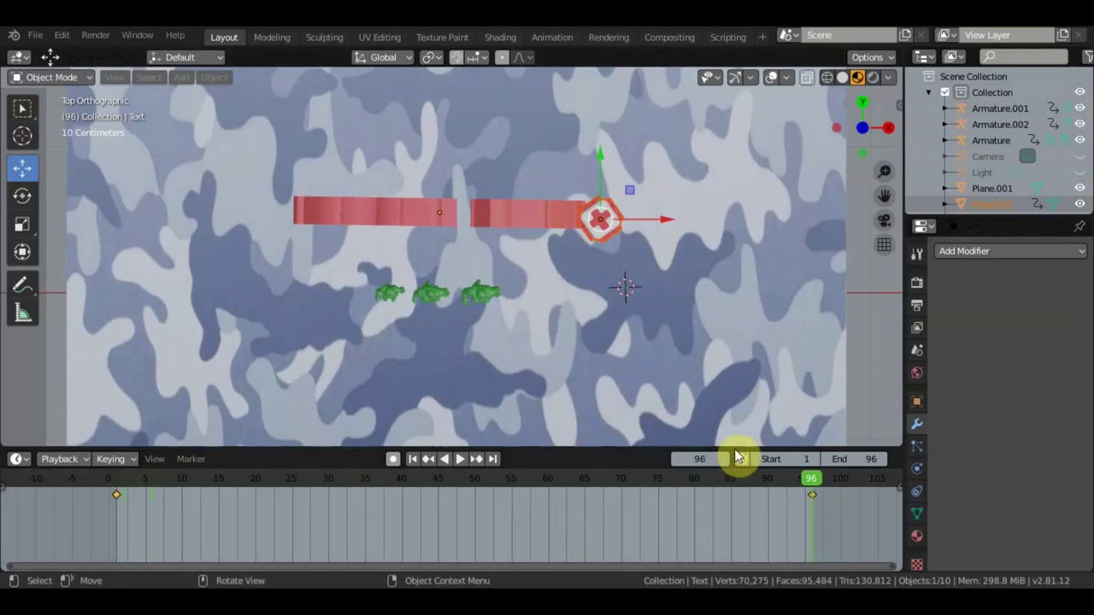
mouse_move(581, 302)
middle_down()
mouse_move(586, 146)
mouse_move(419, 176)
middle_up()
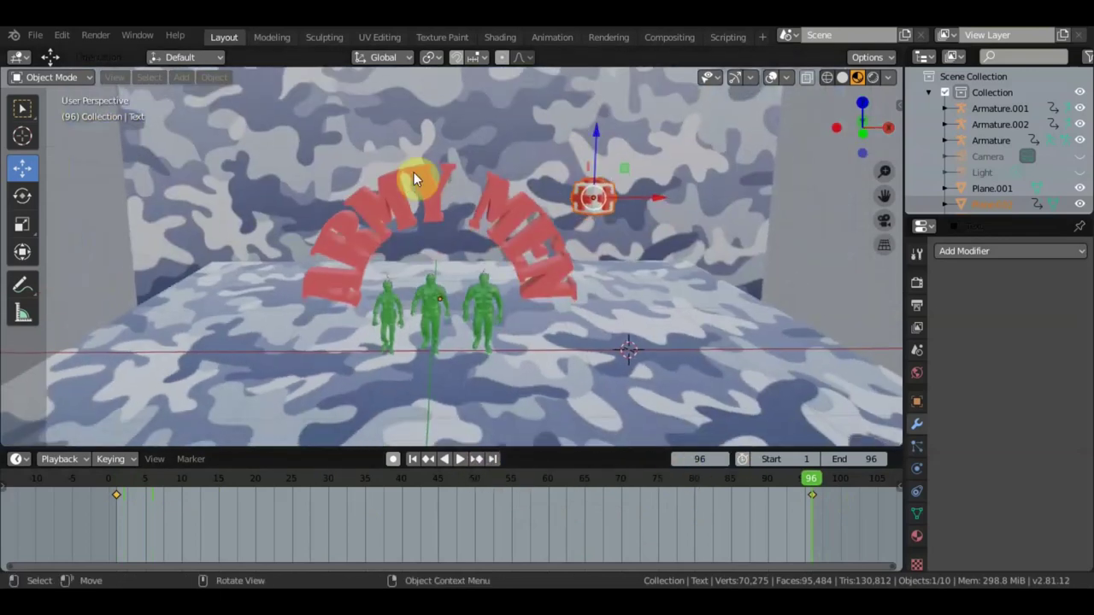
click(22, 108)
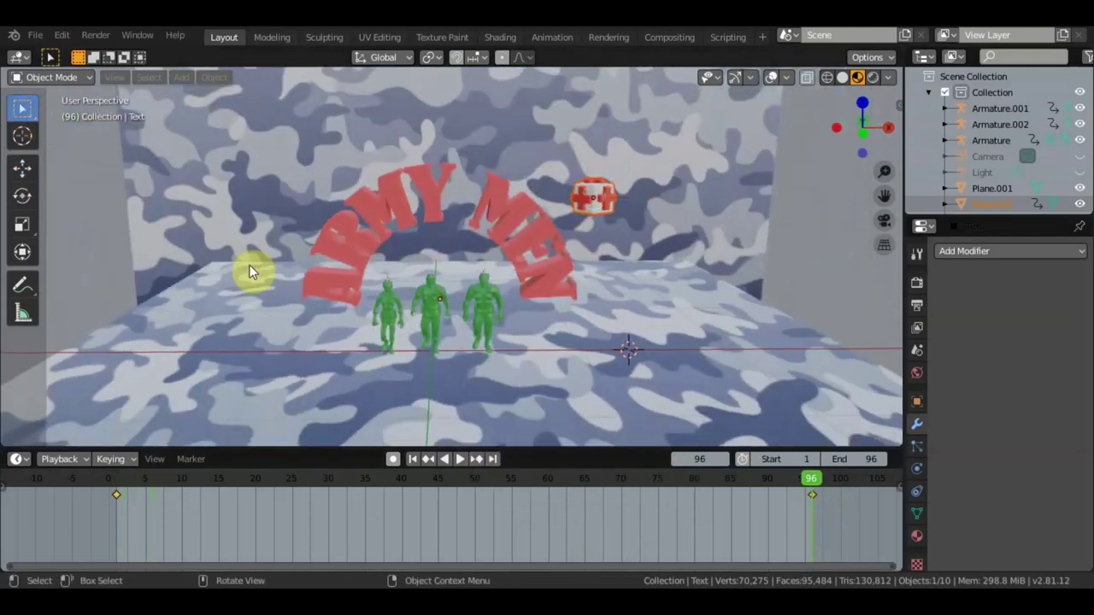
- Play the animation to check the spinning kit, pause at frame 53, and rewind to frame 1
click(459, 458)
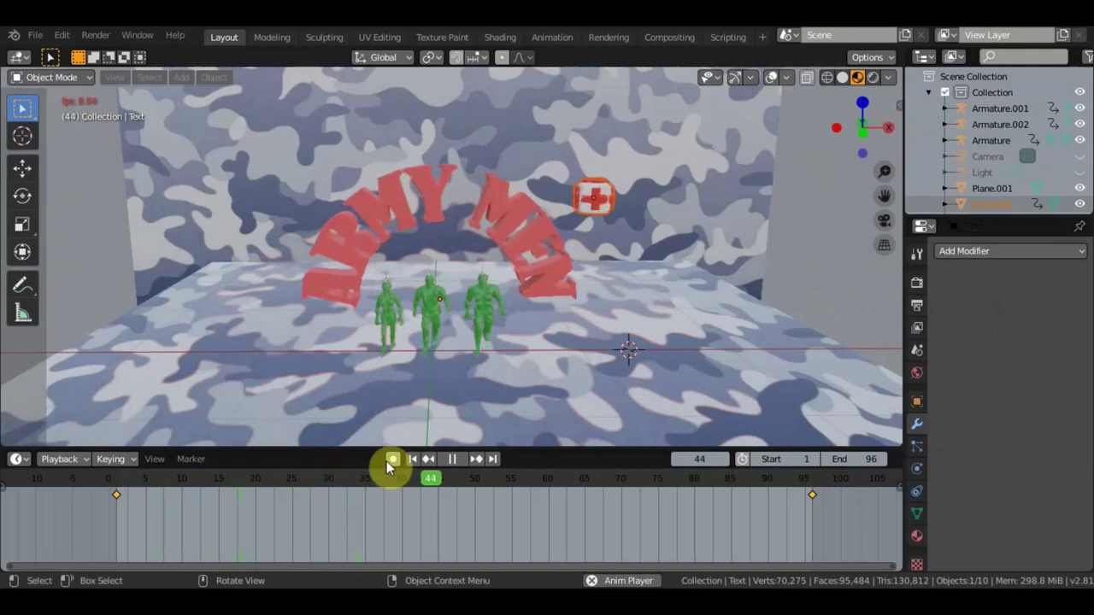
click(452, 461)
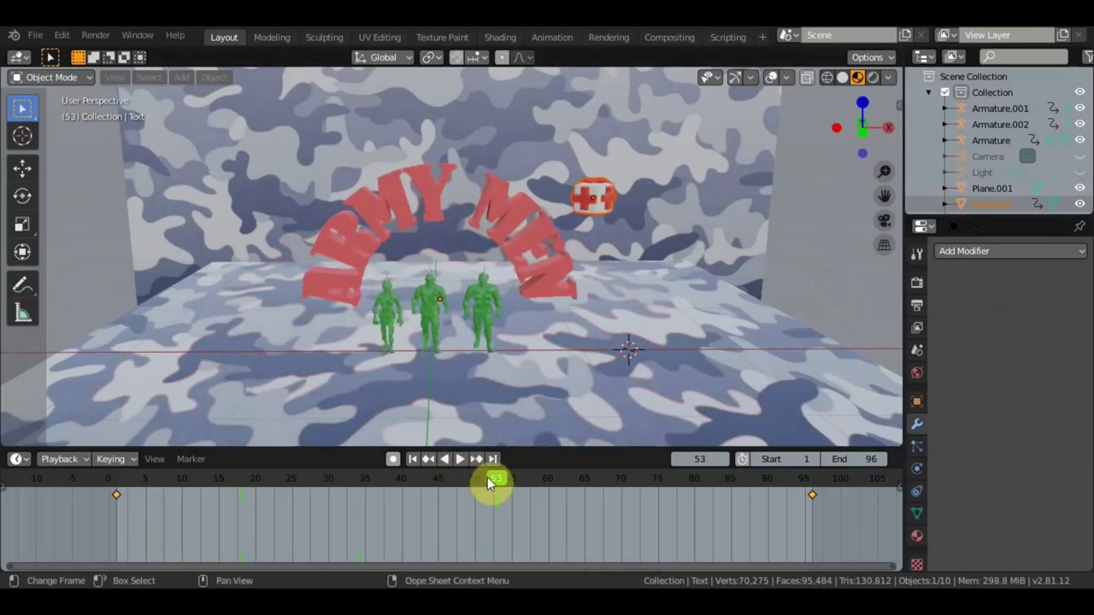
click(411, 460)
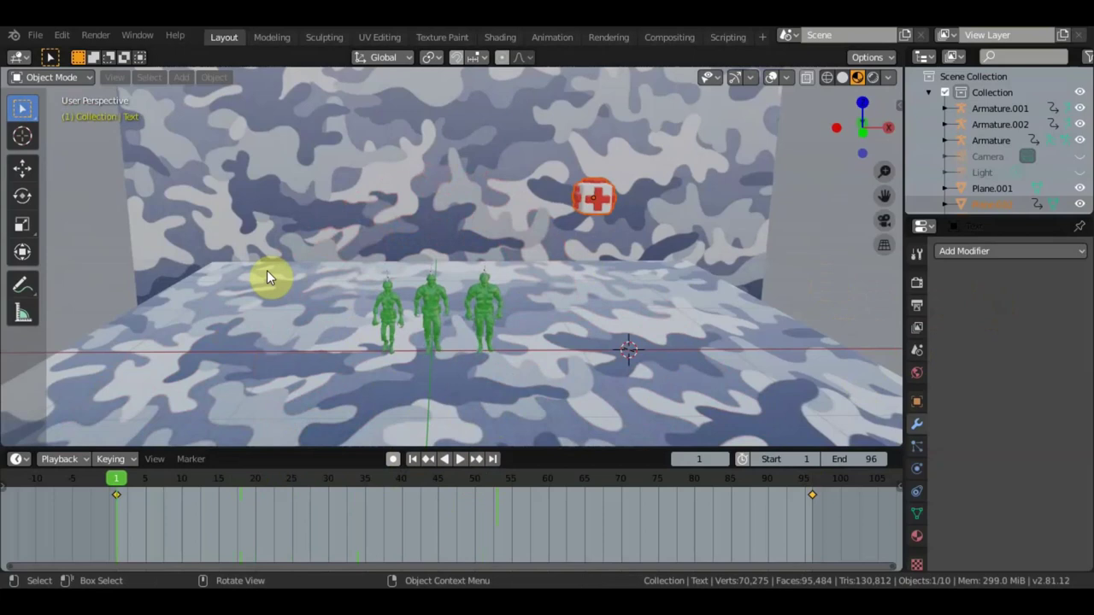
click(34, 37)
mouse_move(60, 250)
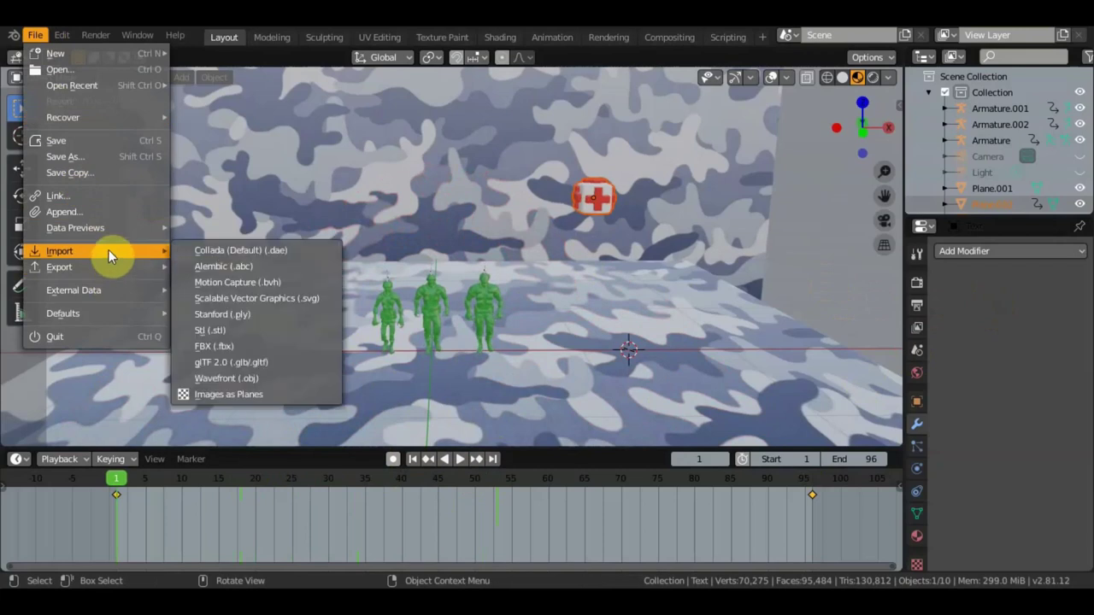
- Import the gun model from the Desktop as a Wavefront OBJ
click(249, 380)
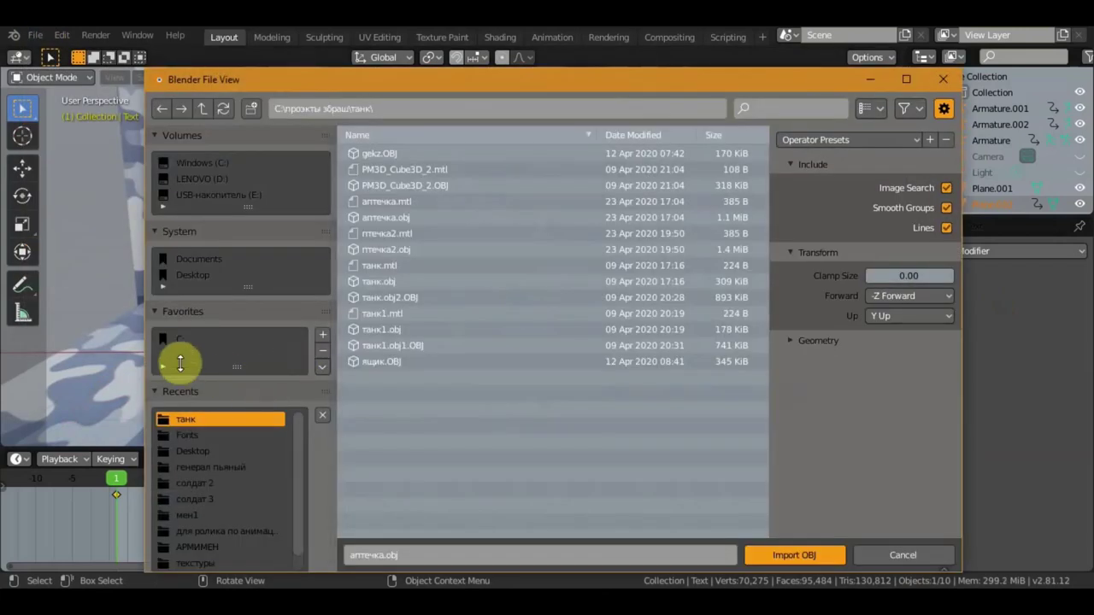
click(189, 276)
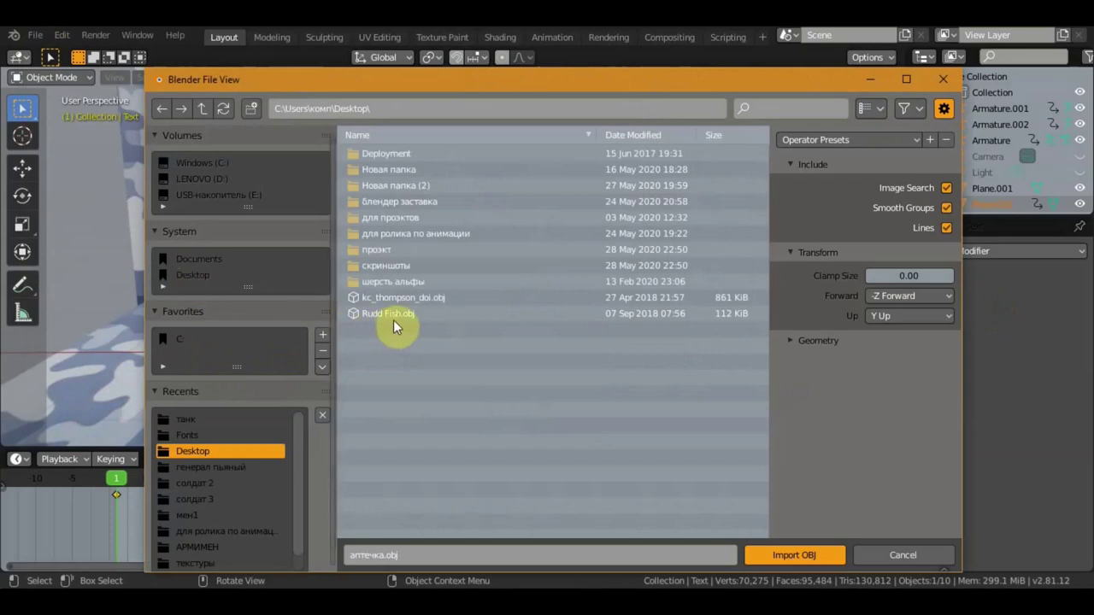
double_click(393, 320)
scroll(576, 272, down, 2)
scroll(577, 272, down, 5)
scroll(576, 270, down, 2)
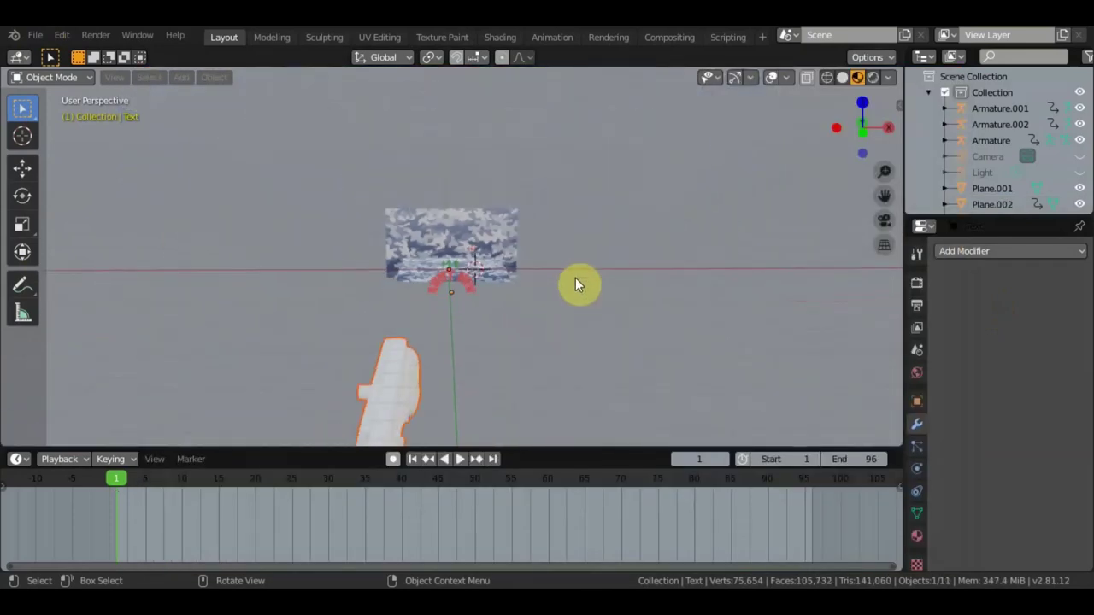
scroll(575, 278, down, 3)
scroll(575, 284, down, 3)
- Scale the huge gun down, move it toward the room, and shrink it further
key(s)
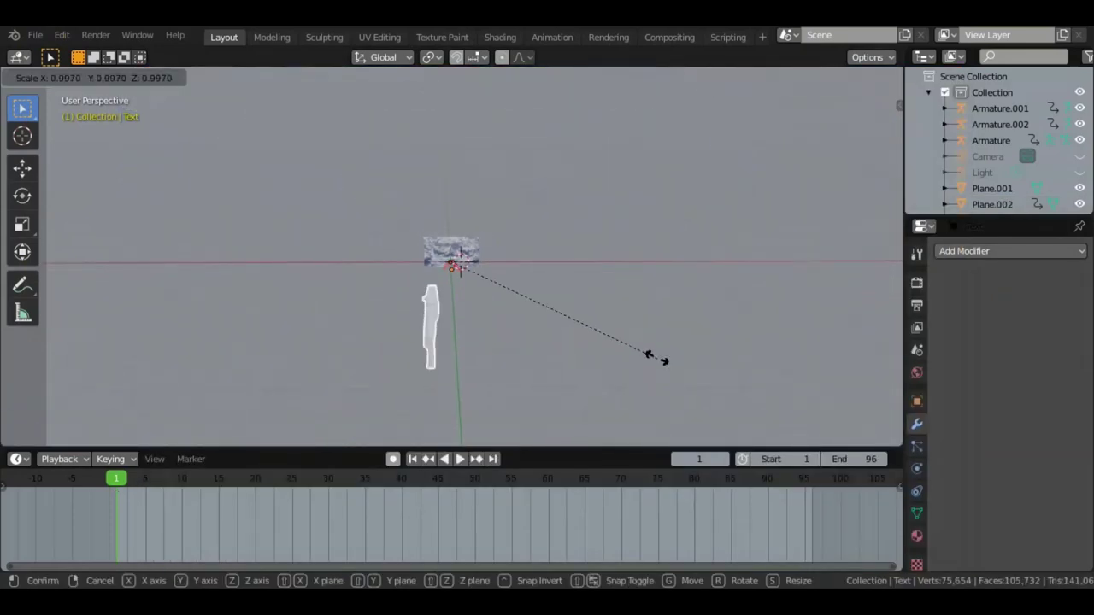
click(474, 249)
scroll(474, 246, up, 4)
scroll(472, 247, up, 2)
mouse_move(532, 294)
middle_down()
mouse_move(633, 306)
mouse_move(678, 288)
mouse_move(552, 290)
middle_up()
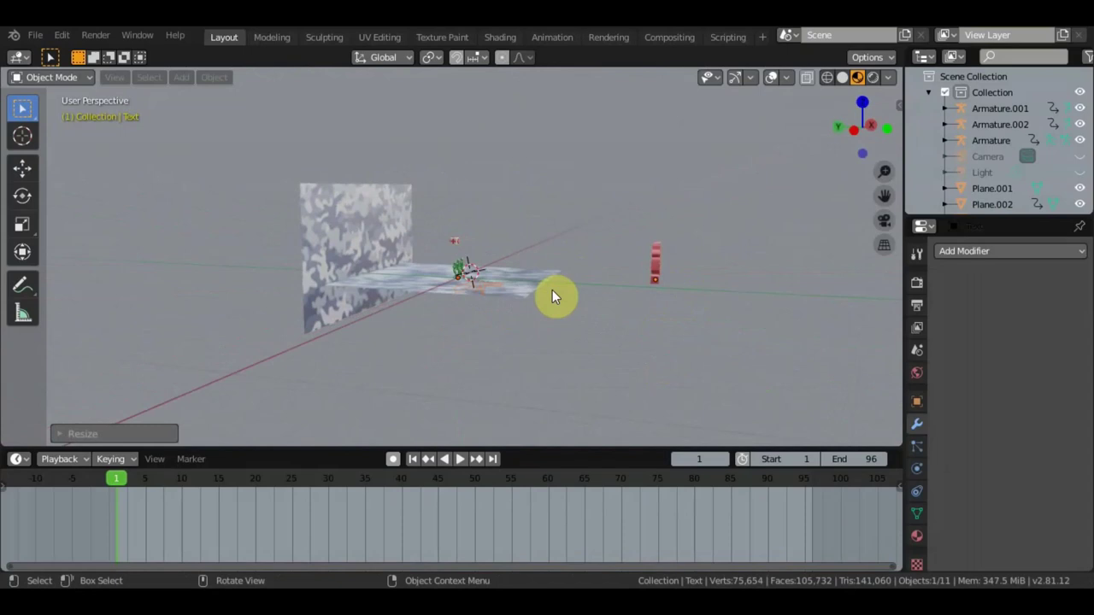
key(g)
click(527, 264)
scroll(527, 264, up, 5)
mouse_move(506, 266)
middle_down()
mouse_move(357, 300)
mouse_move(366, 285)
middle_up()
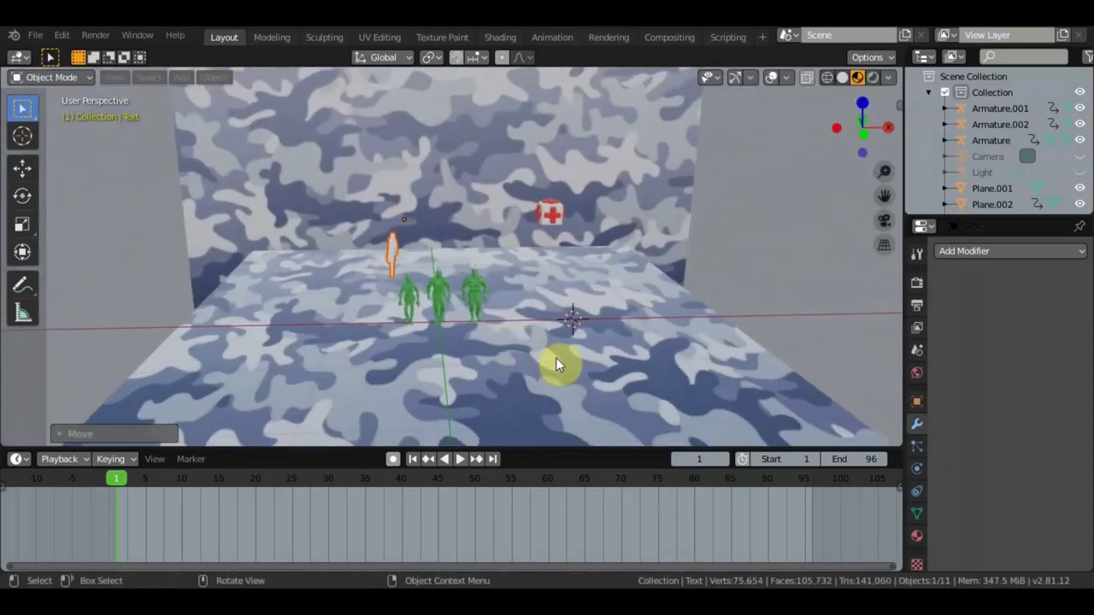
key(s)
click(529, 301)
- In top view, rotate the gun to lie horizontally and set its origin to geometry
key(KP_7)
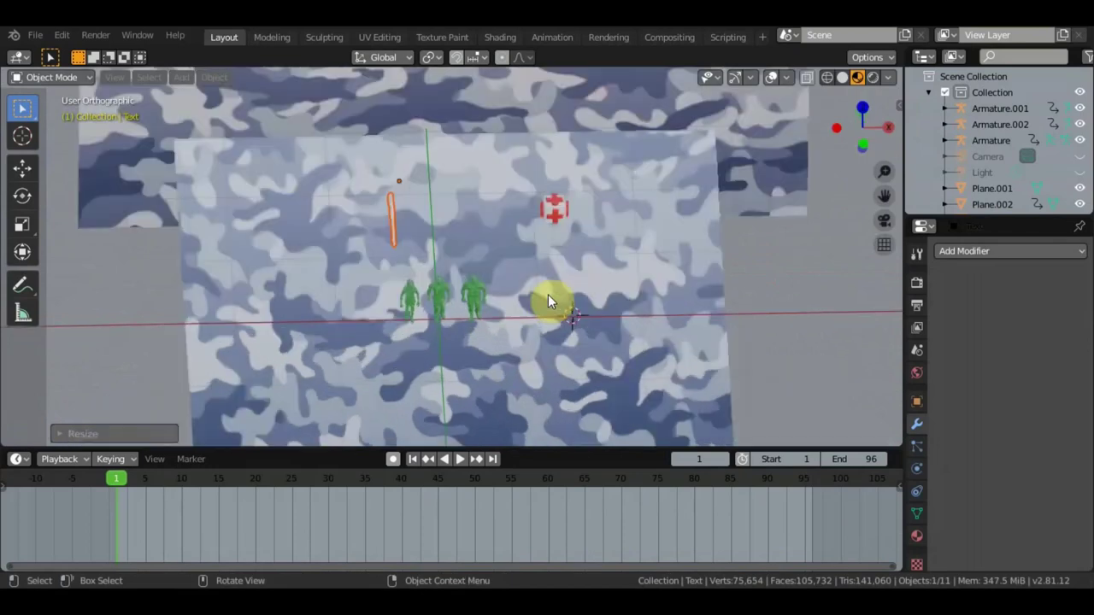
key(r)
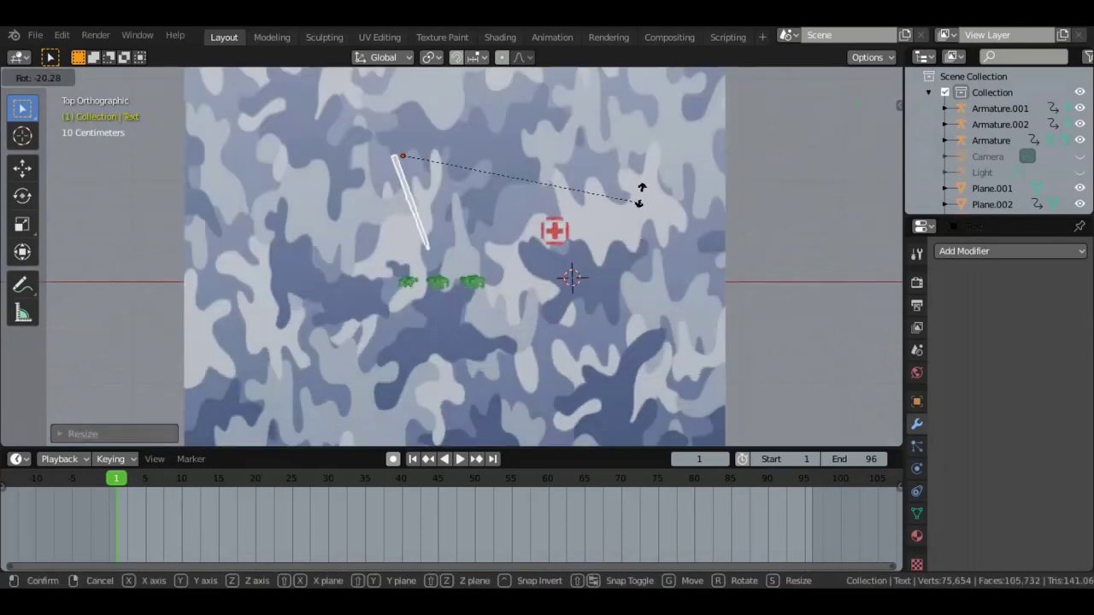
click(479, 416)
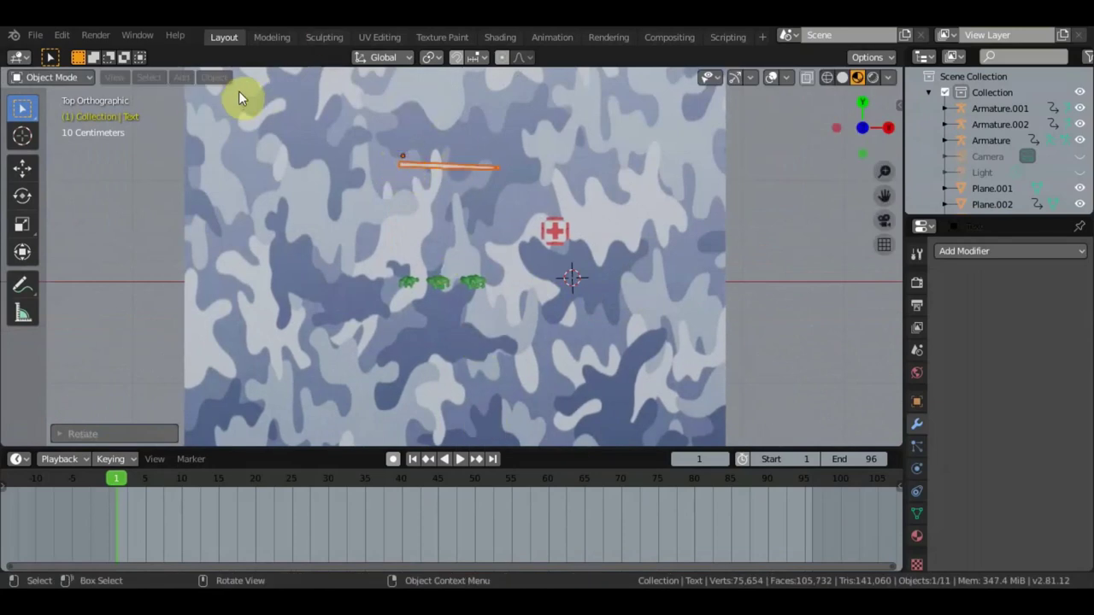
click(211, 80)
mouse_move(237, 112)
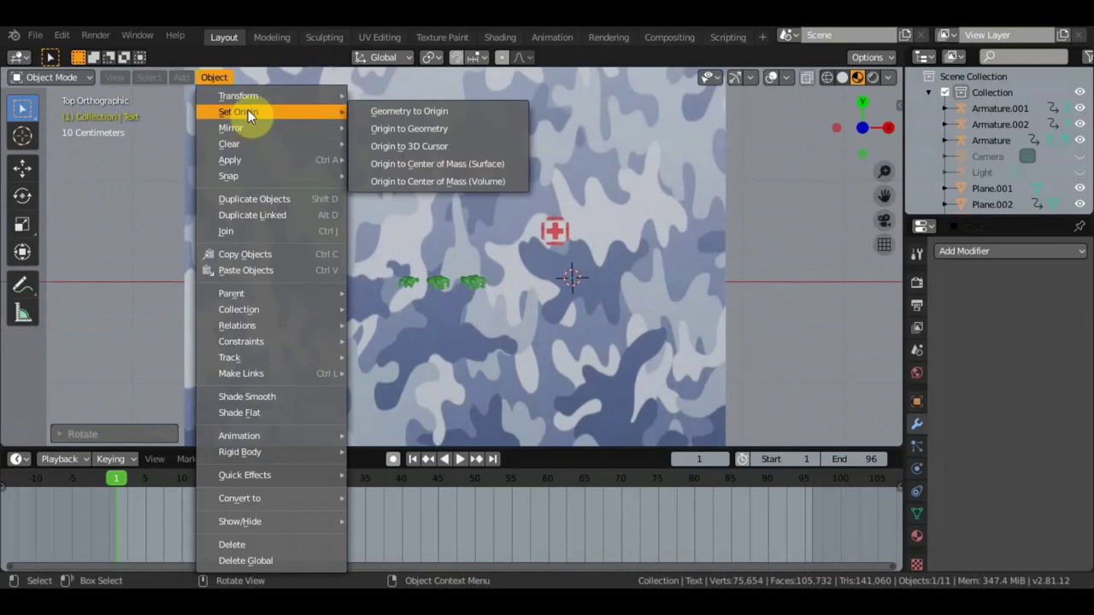
click(429, 129)
- Move and slightly shrink the gun, placing it upper left above the soldiers in camera view
key(g)
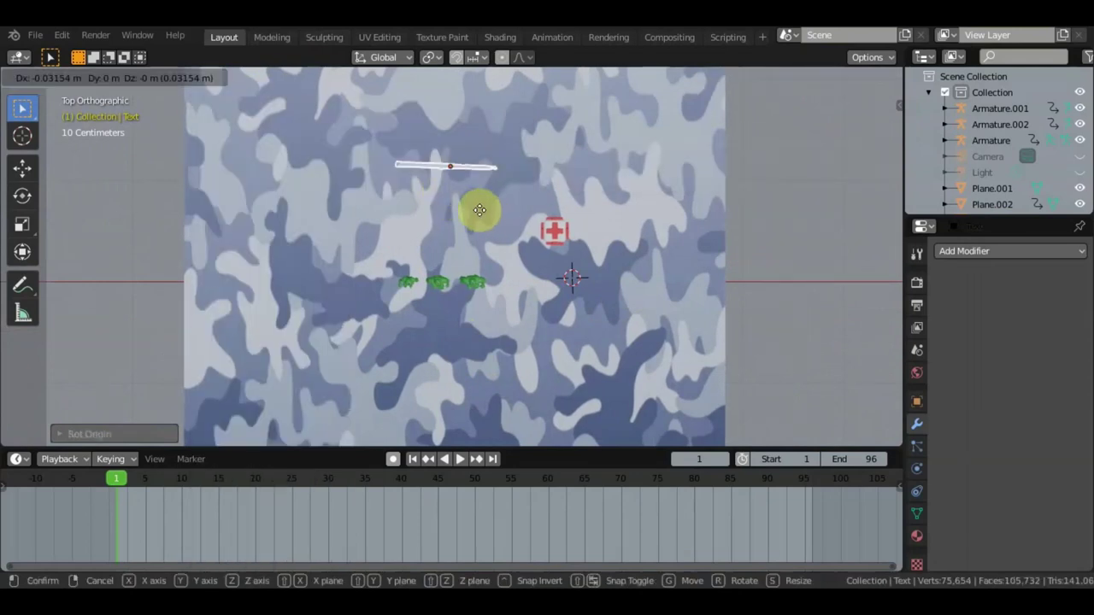
click(388, 275)
key(s)
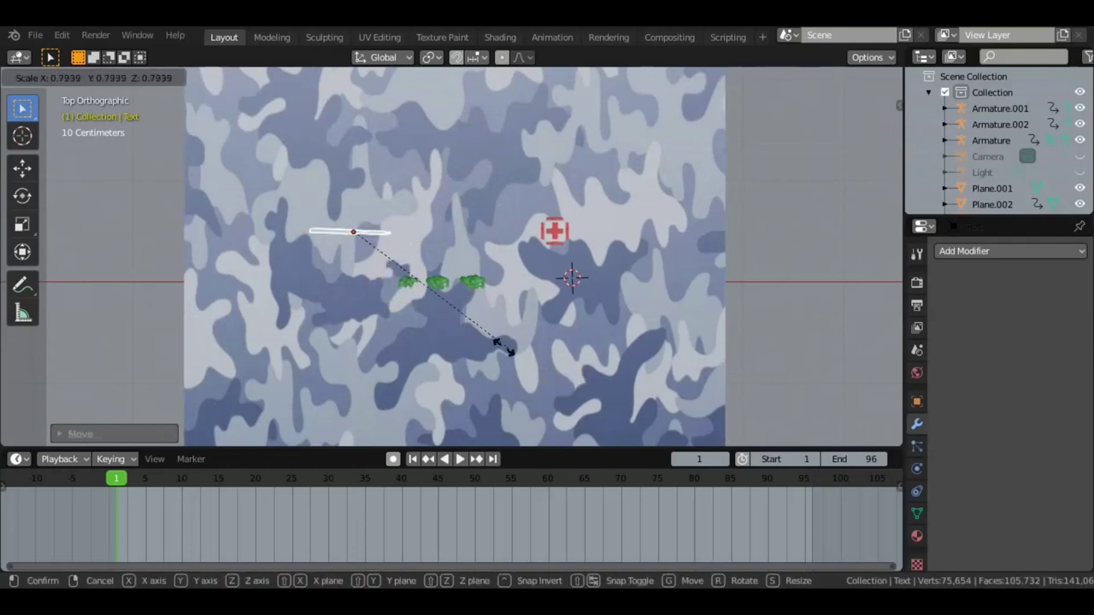
click(473, 333)
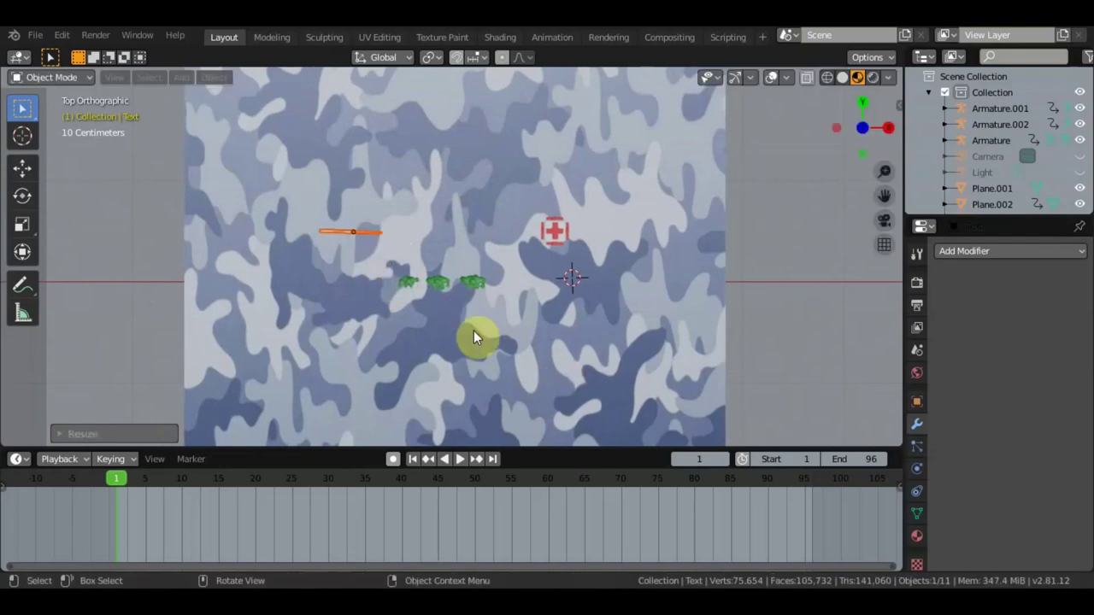
key(KP_0)
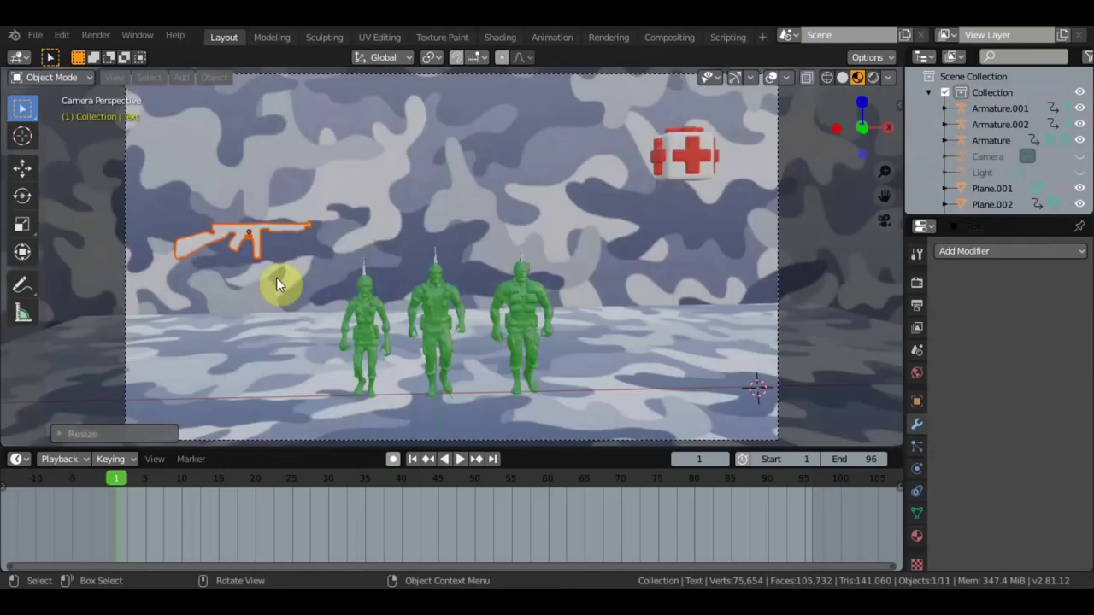
key(g)
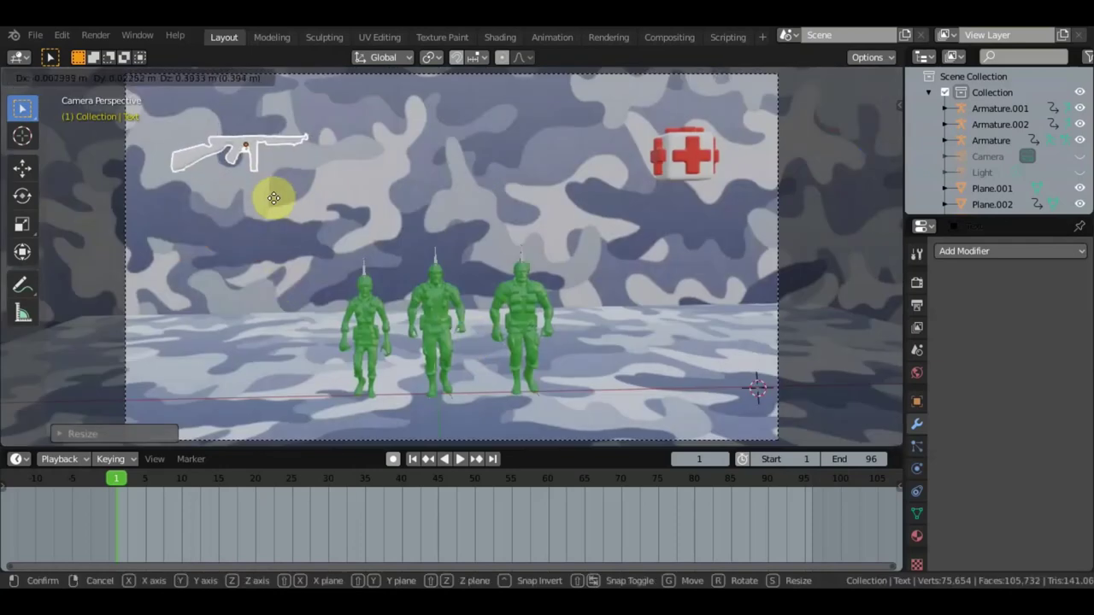
click(284, 212)
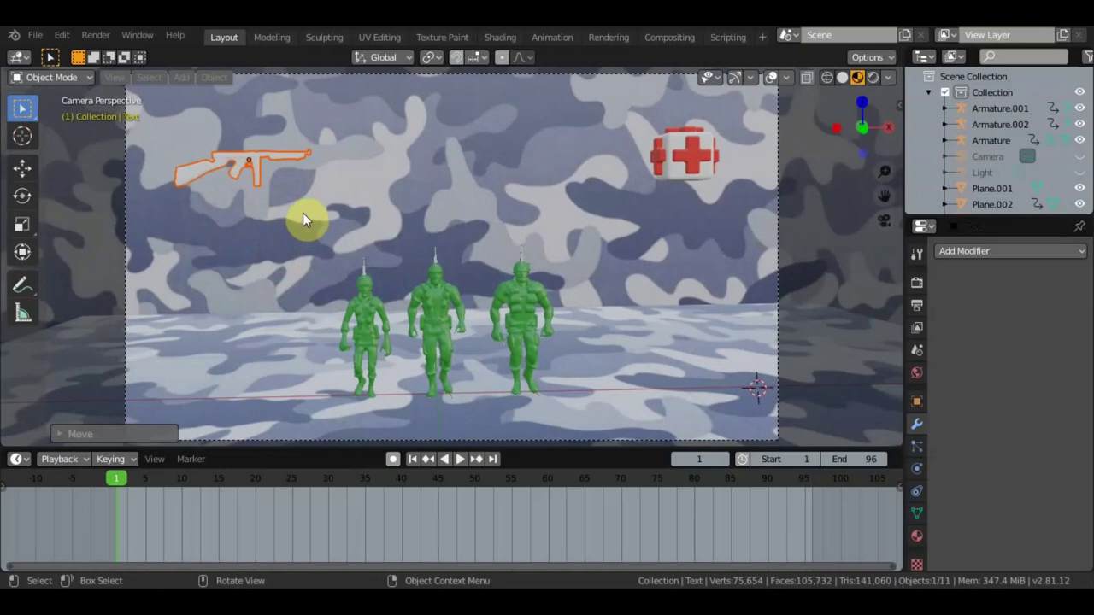
click(917, 536)
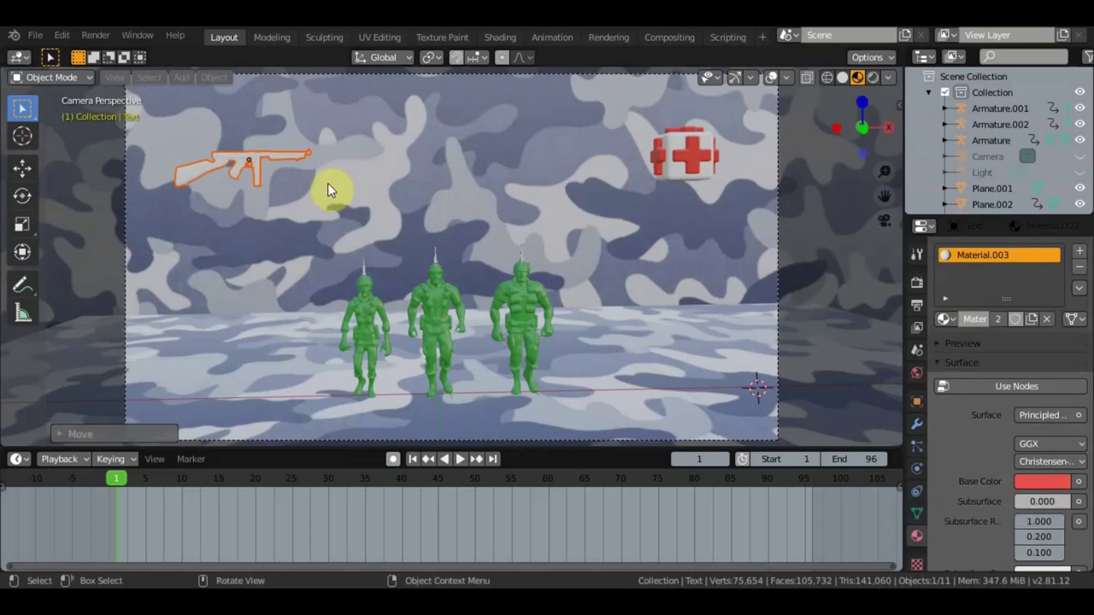
- Set the rifle's Base Color to a dark red-orange on the colour wheel
click(237, 157)
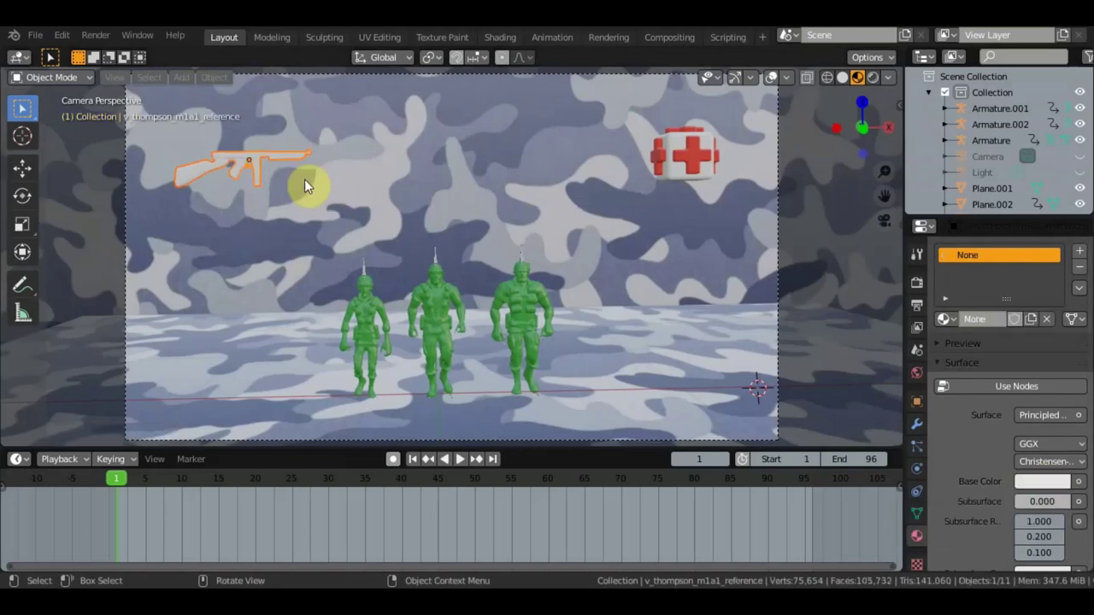
click(1039, 482)
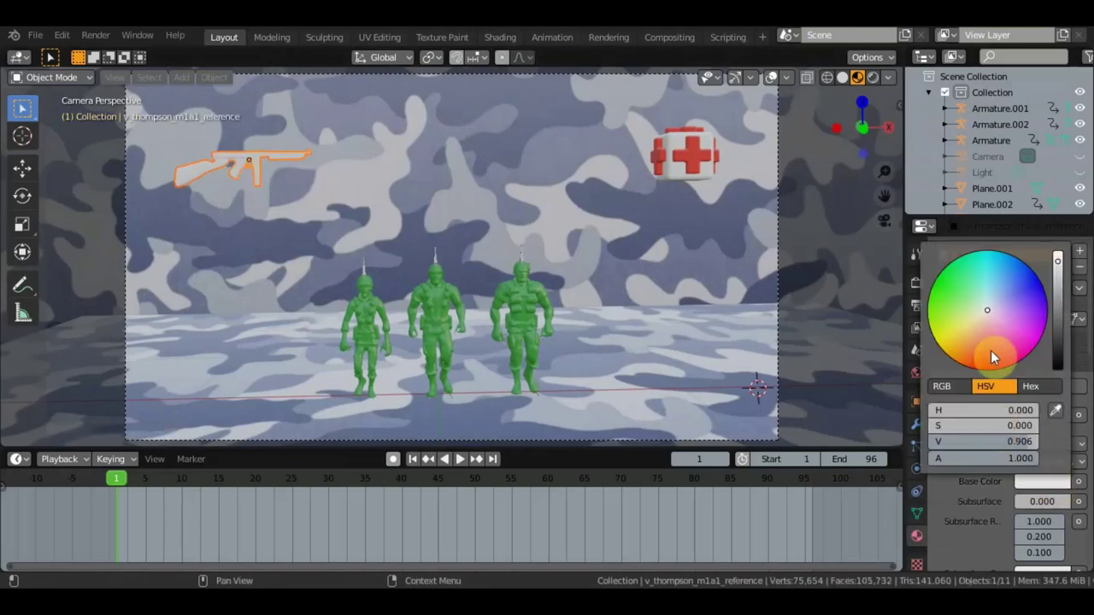
click(965, 334)
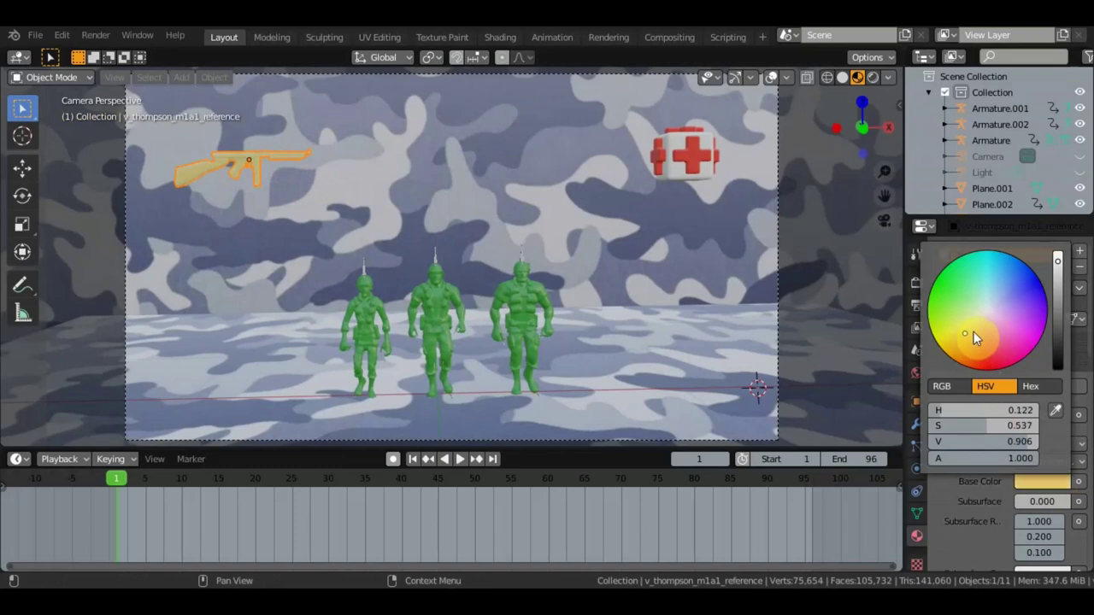
click(974, 331)
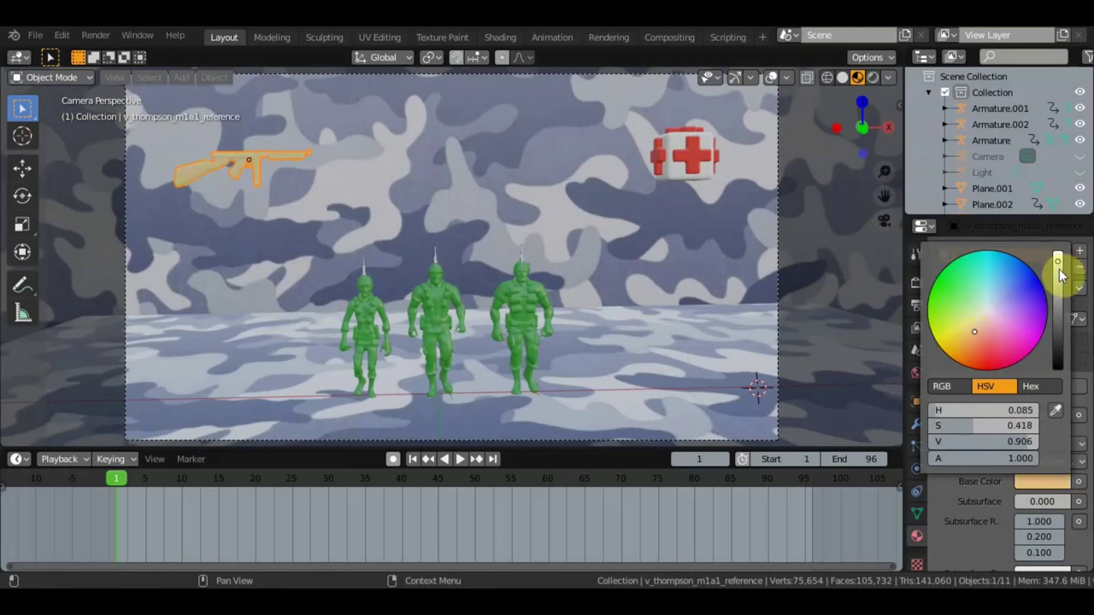
drag(1058, 274, 1057, 315)
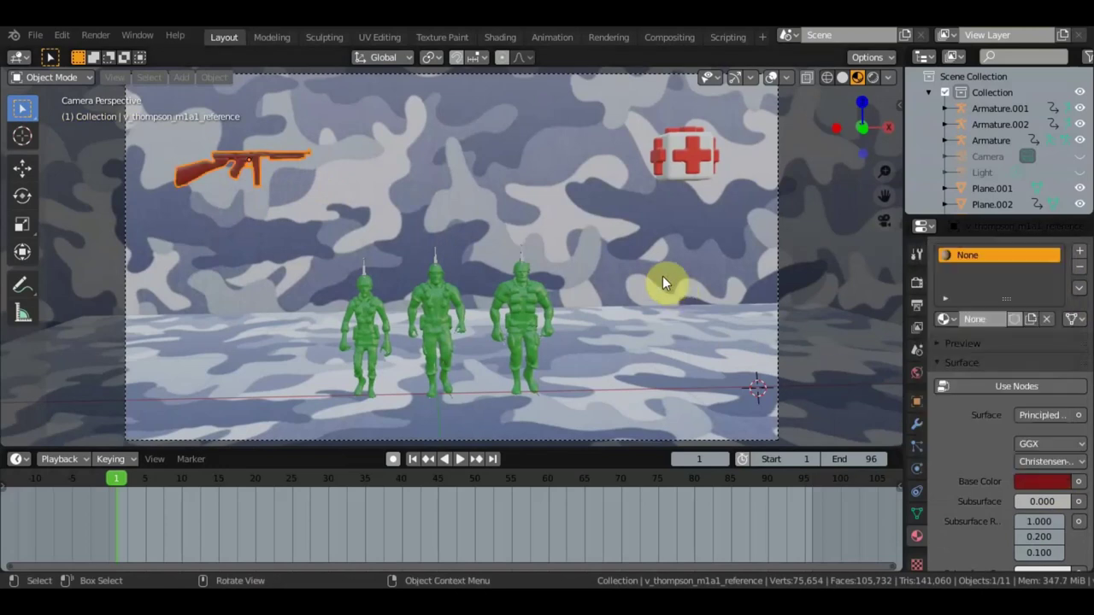
- Nudge the rifle slightly up and left in the camera shot
scroll(588, 280, up, 2)
scroll(597, 262, down, 2)
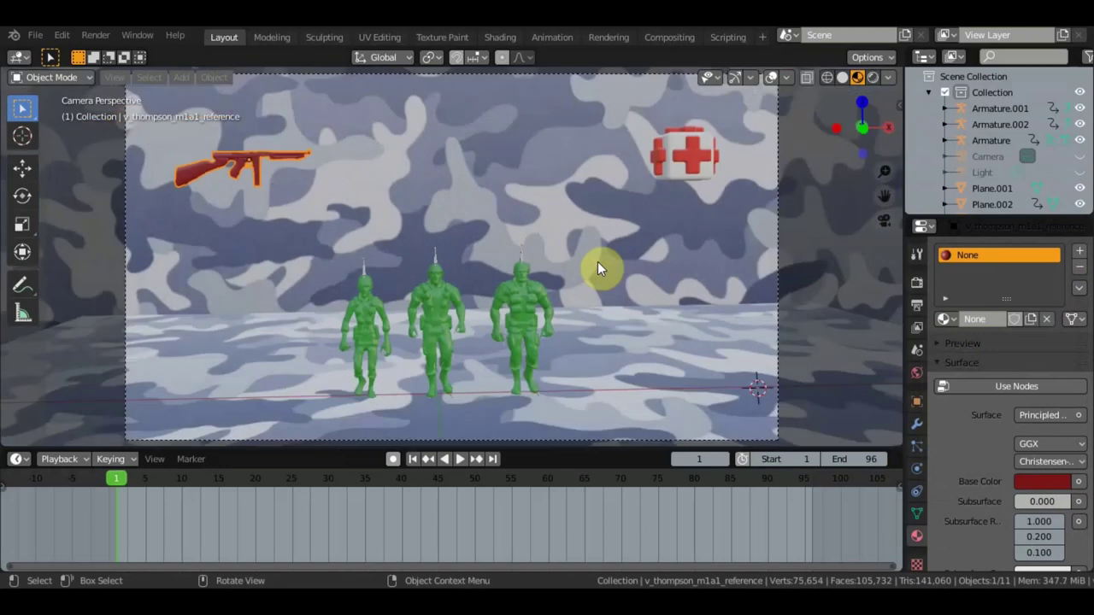
key(g)
click(387, 206)
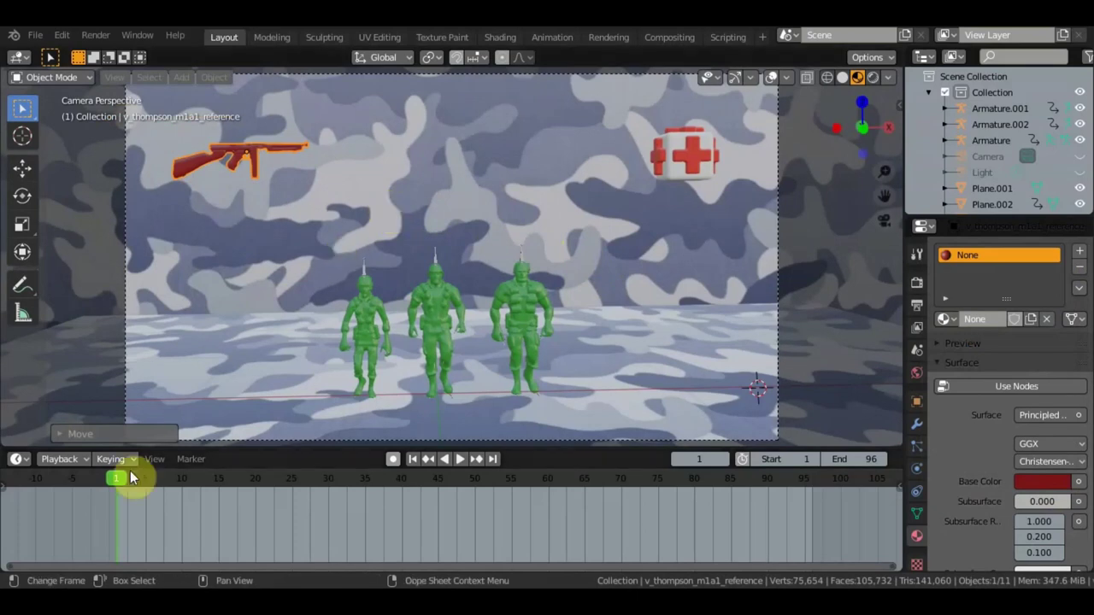
- Move the gun further up and left, then go to top view at frame 1
key(space)
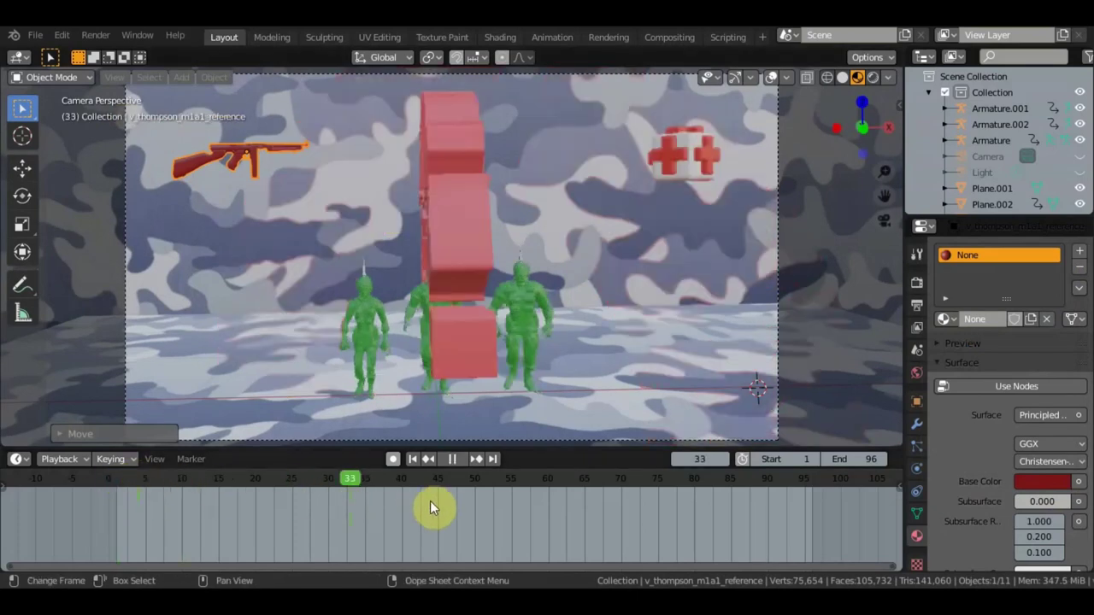
key(space)
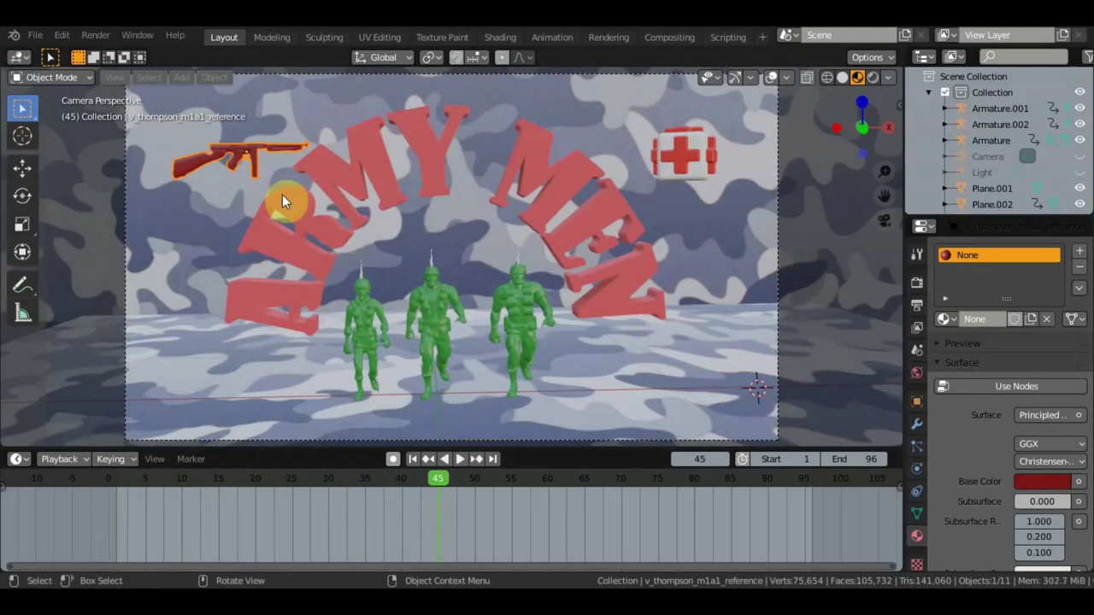
key(g)
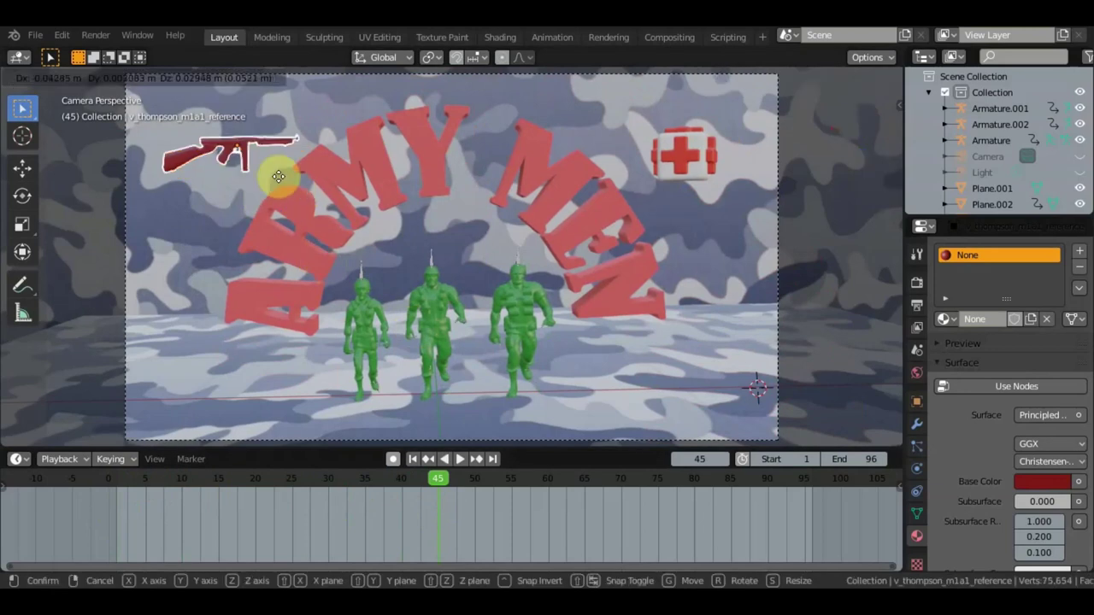
click(276, 177)
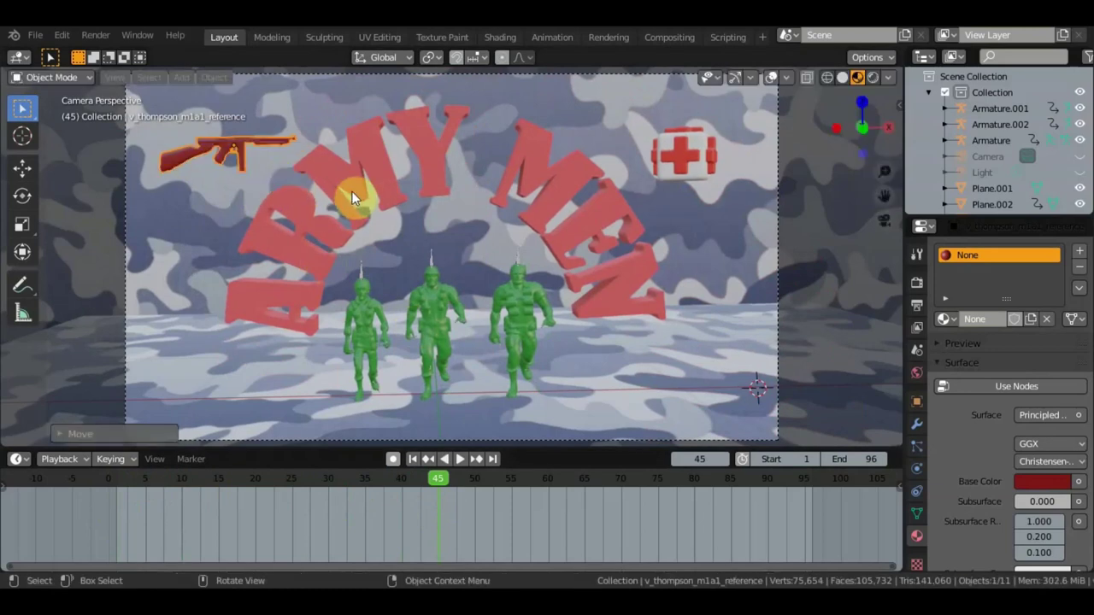
key(KP_7)
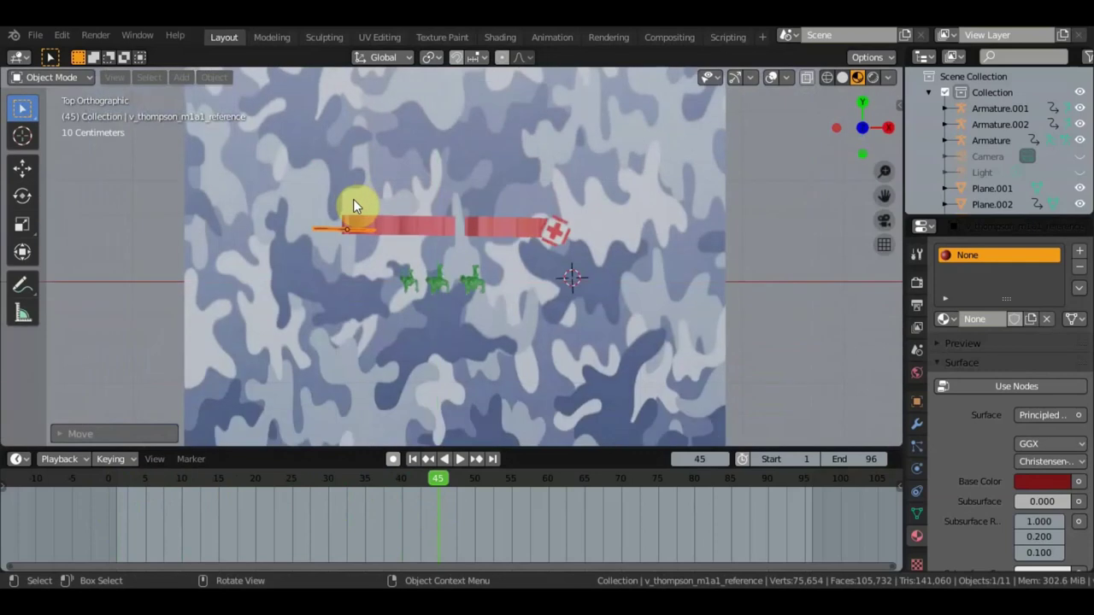
click(413, 459)
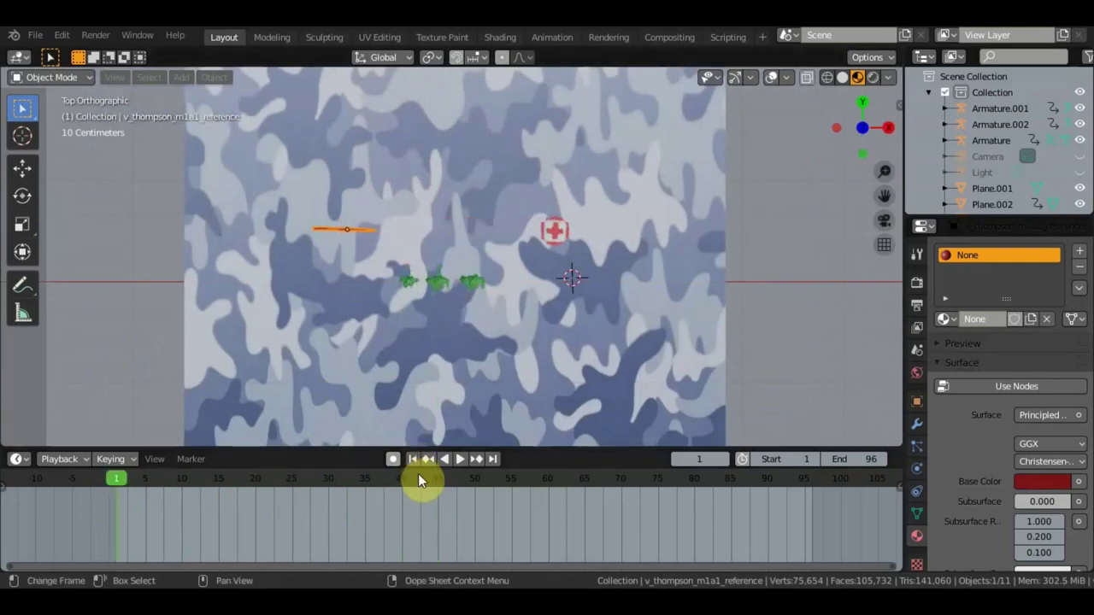
- Select the rifle and key its LocRotScale at frame 1
click(337, 230)
click(339, 230)
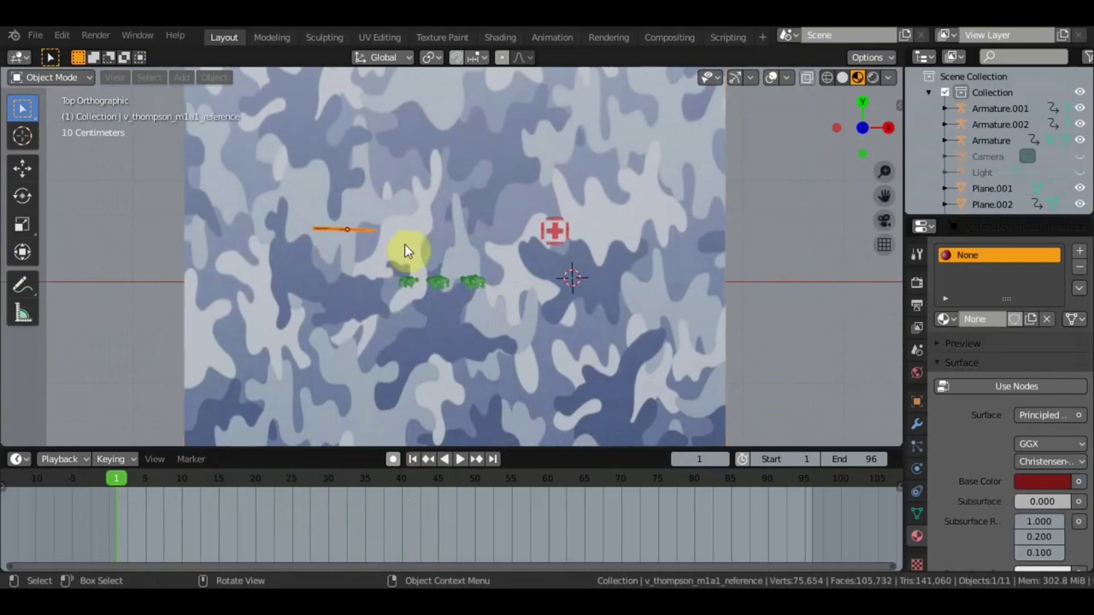
key(i)
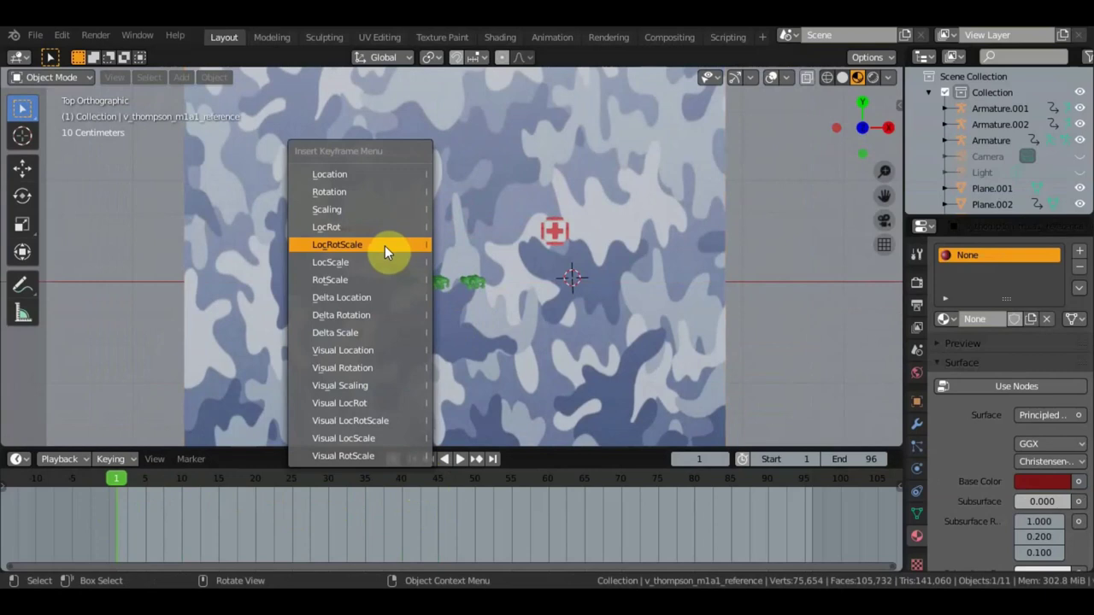
click(379, 244)
- At frame 96, rotate the rifle, key LocRotScale, and play the spin in camera view
key(space)
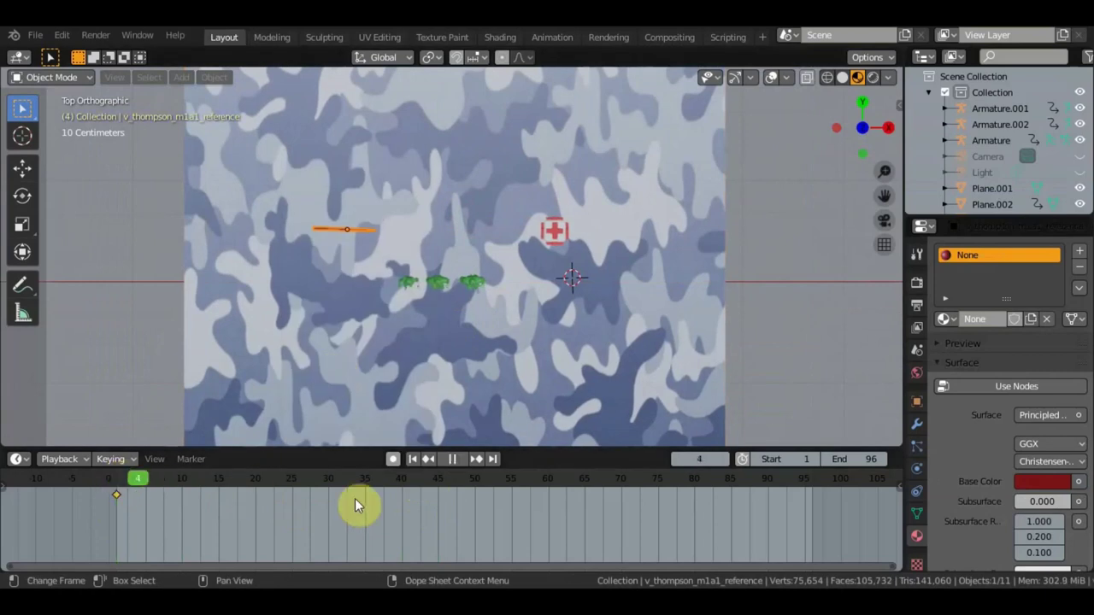
drag(629, 518, 810, 519)
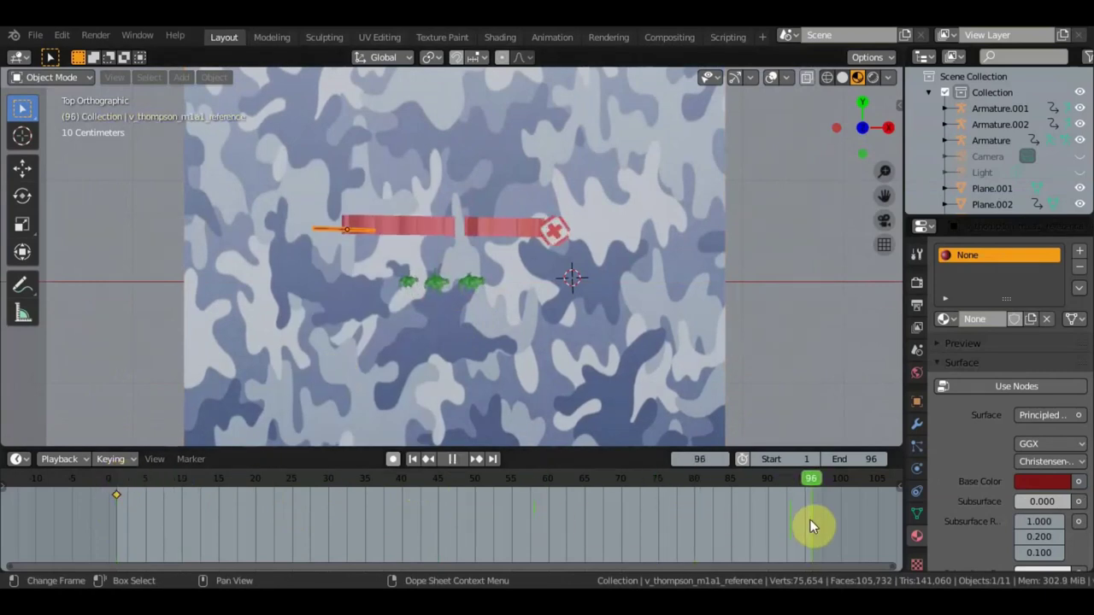
key(space)
key(r)
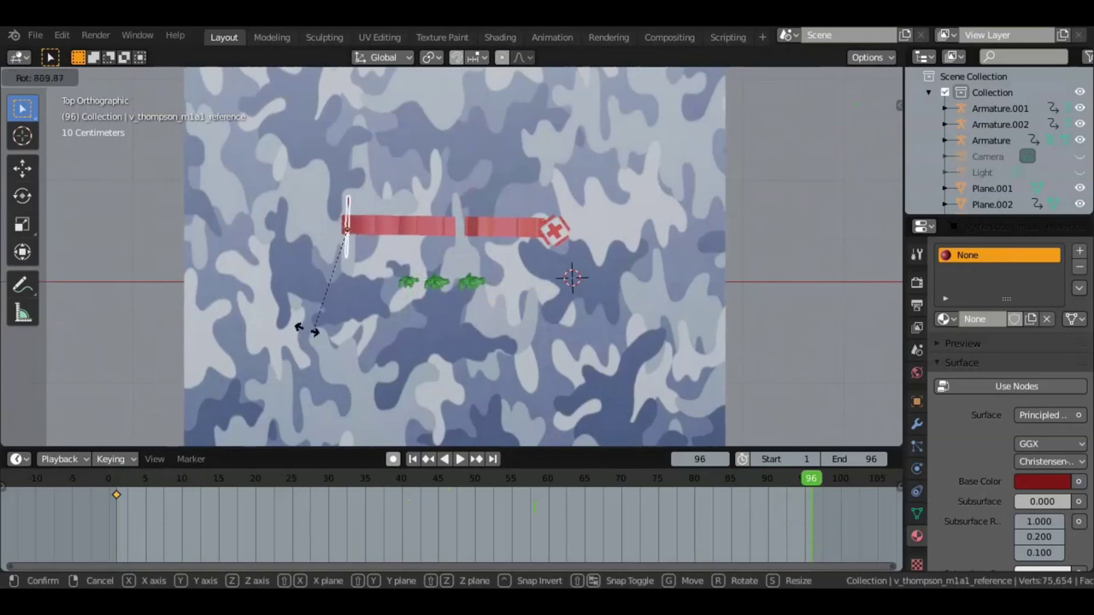
click(291, 242)
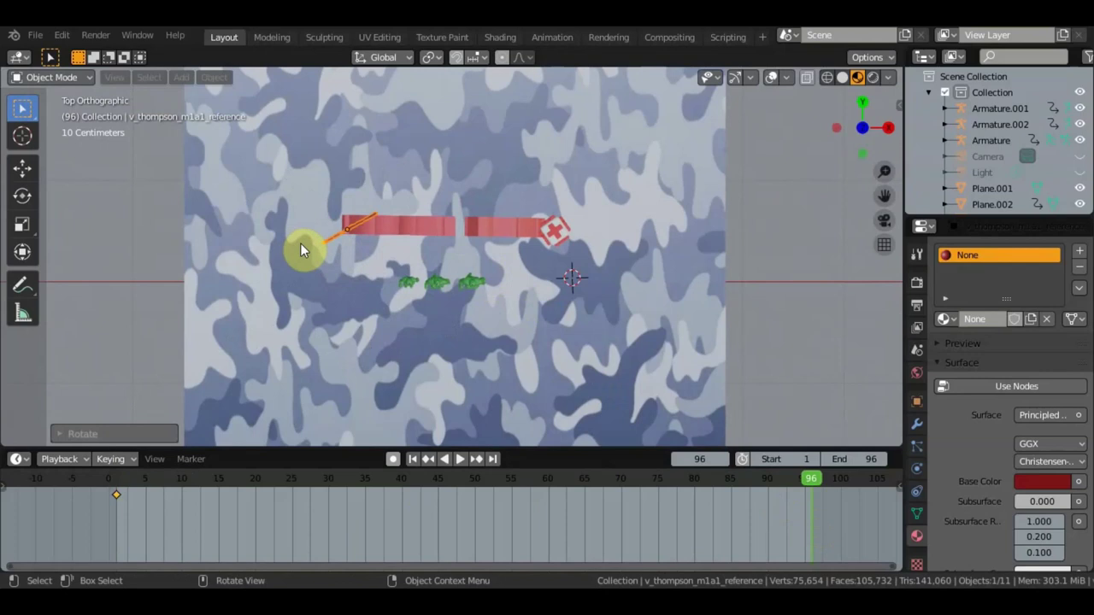
key(i)
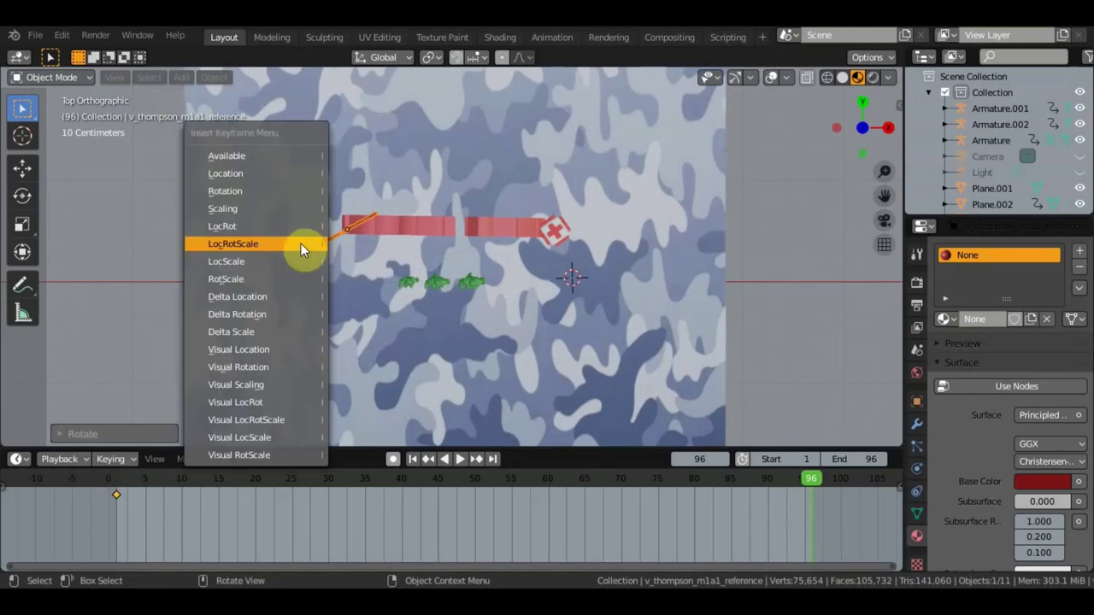
click(300, 244)
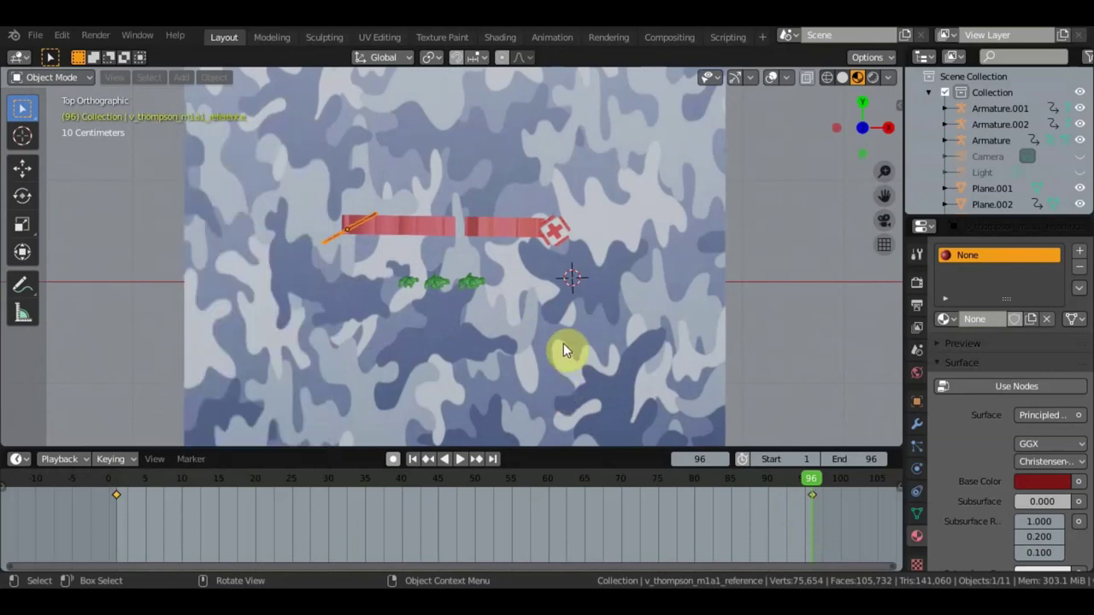
key(KP_0)
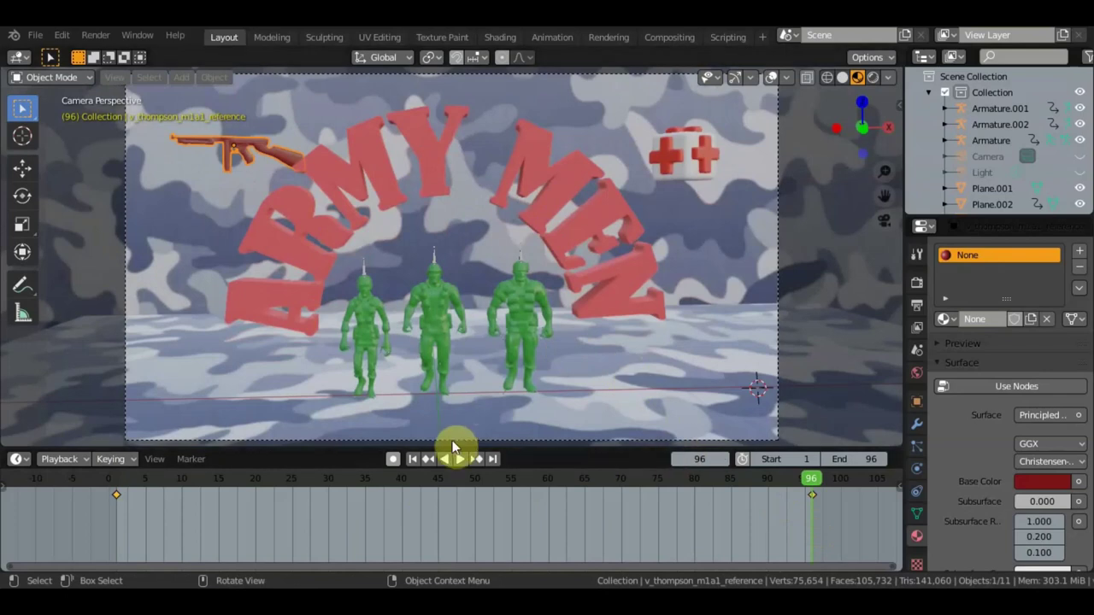
click(461, 460)
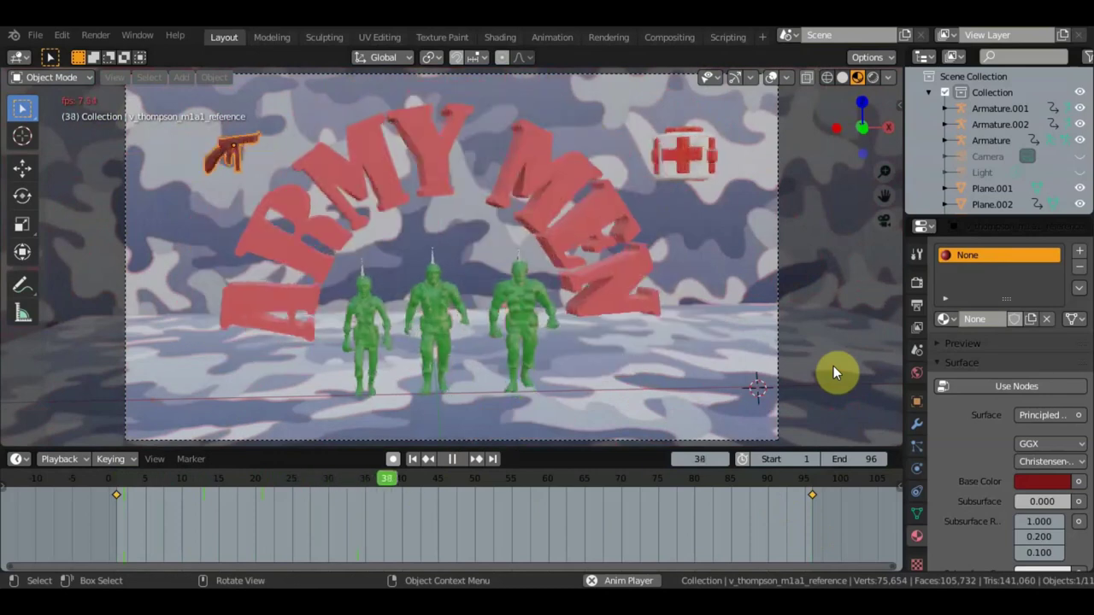
- Stop playback at frame 74, then play backwards and stop at frame 45
click(454, 460)
scroll(531, 347, down, 1)
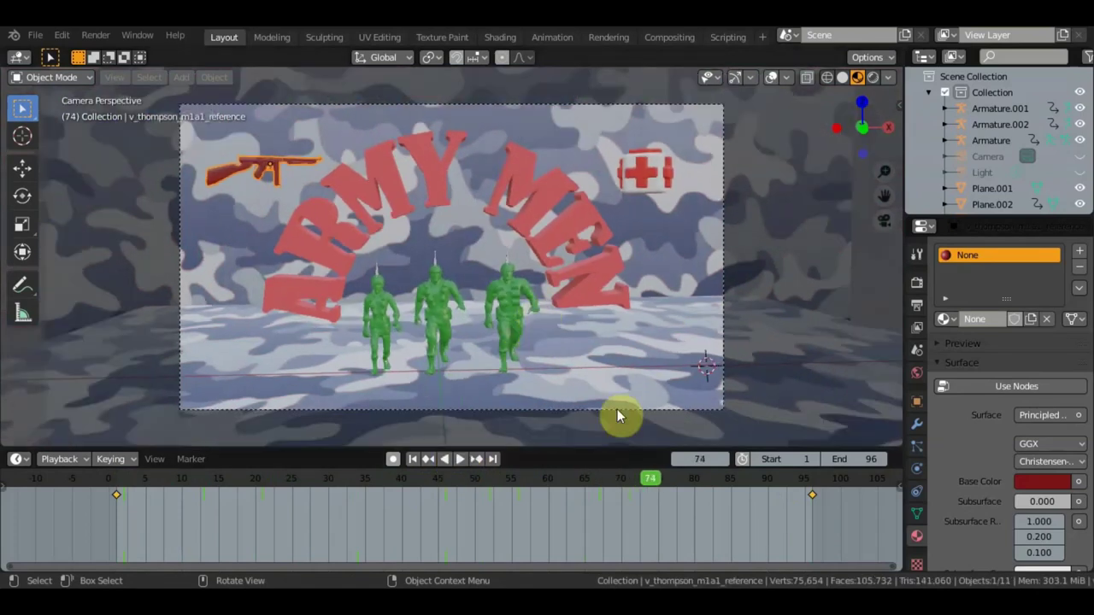
key(shift+ctrl+space)
key(space)
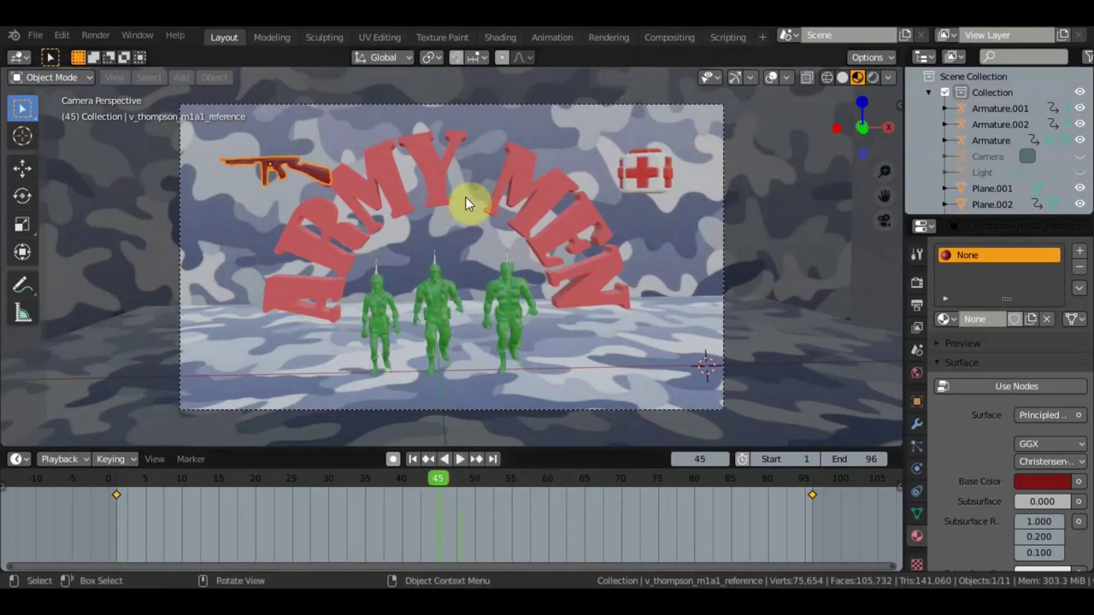
- Select the ARMY MEN text and orbit to view it from the side
click(442, 187)
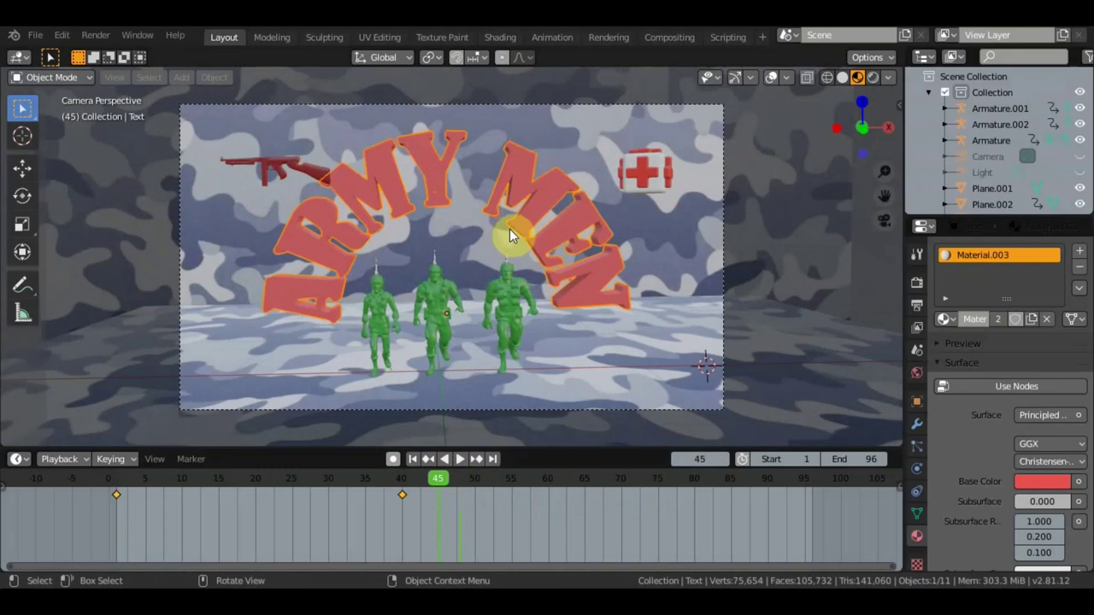
key(KP_7)
mouse_move(524, 235)
middle_down()
mouse_move(536, 255)
mouse_move(421, 154)
middle_up()
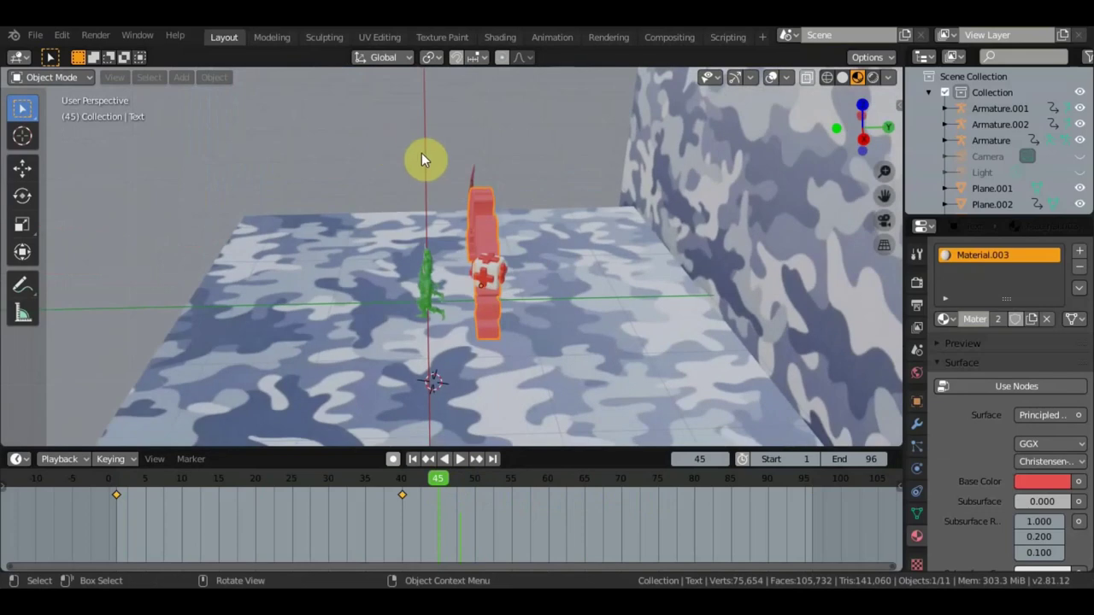
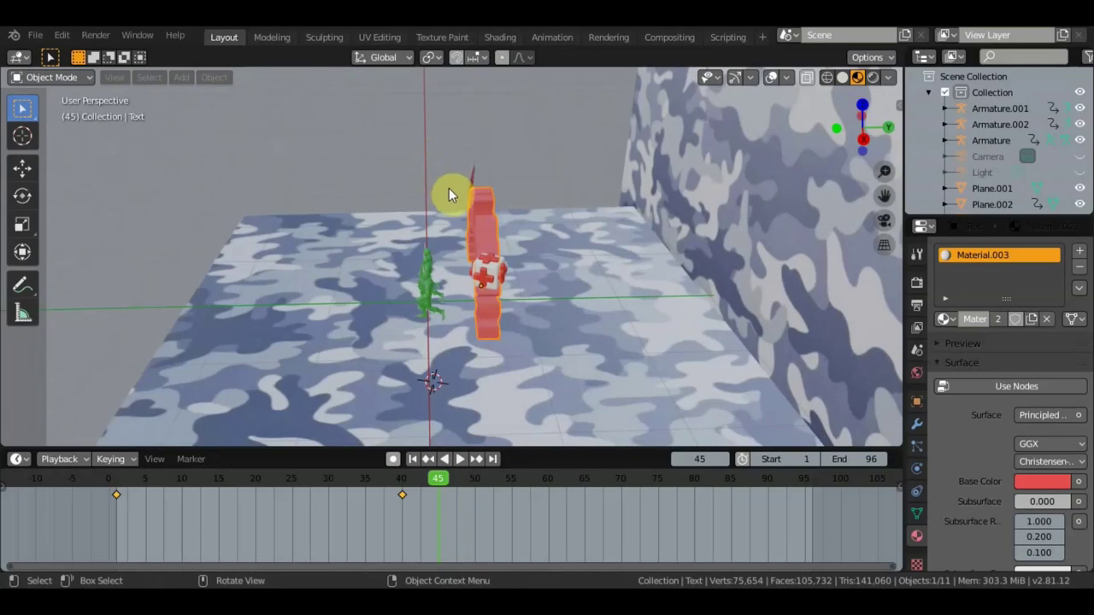
- Key the title text's LocRotScale at frame 45, move it beside the wall, and scrub to frame 52
key(i)
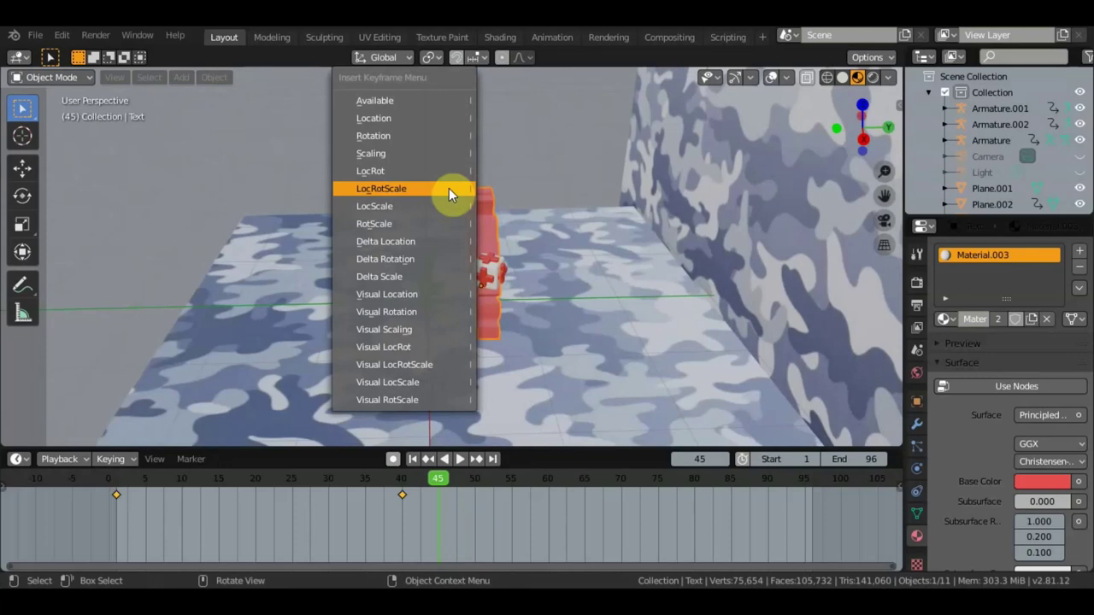
click(410, 170)
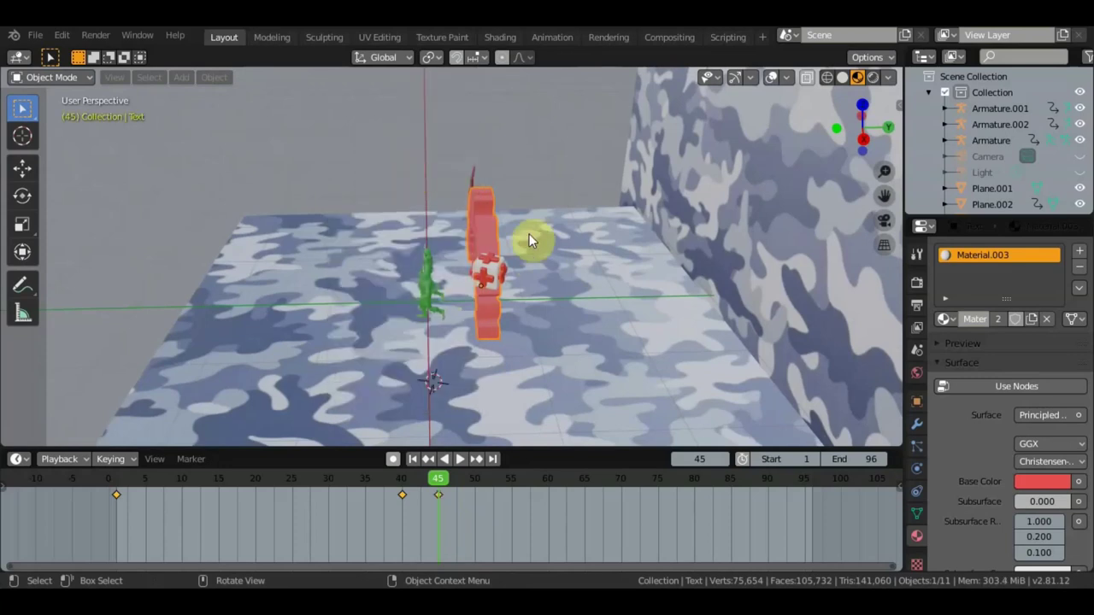
click(22, 168)
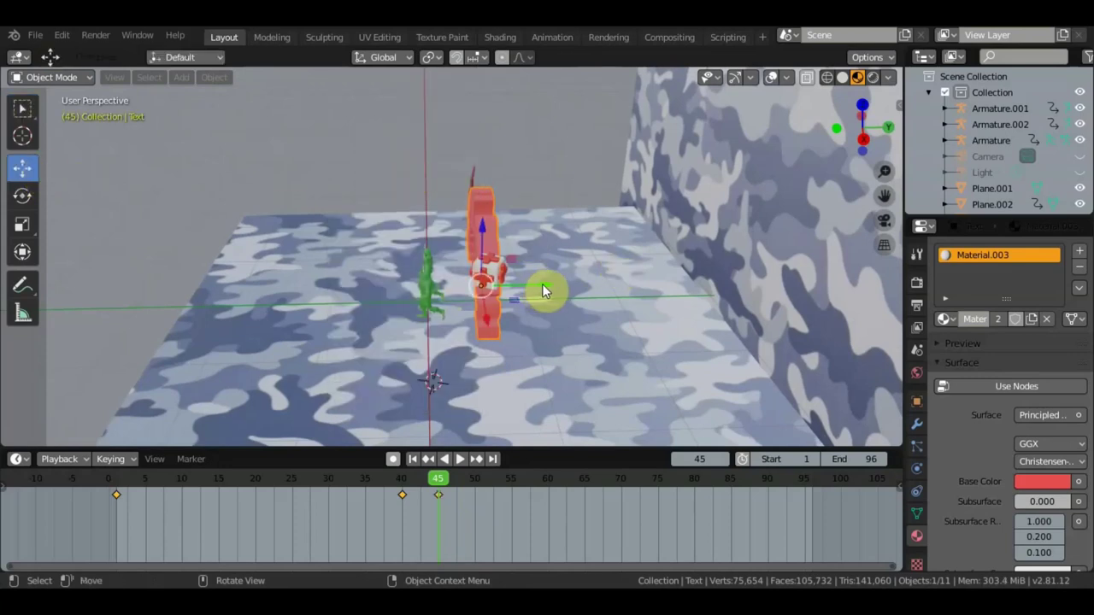
key(g)
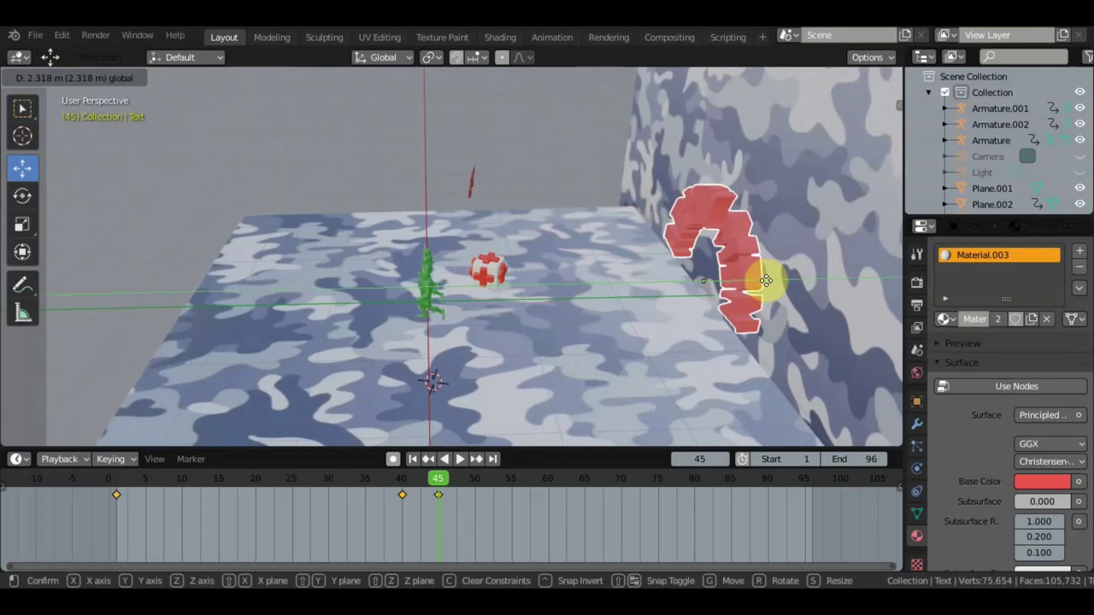
click(717, 285)
mouse_move(718, 279)
middle_down()
mouse_move(847, 269)
mouse_move(853, 256)
mouse_move(736, 326)
mouse_move(792, 303)
mouse_move(741, 294)
mouse_move(697, 315)
middle_up()
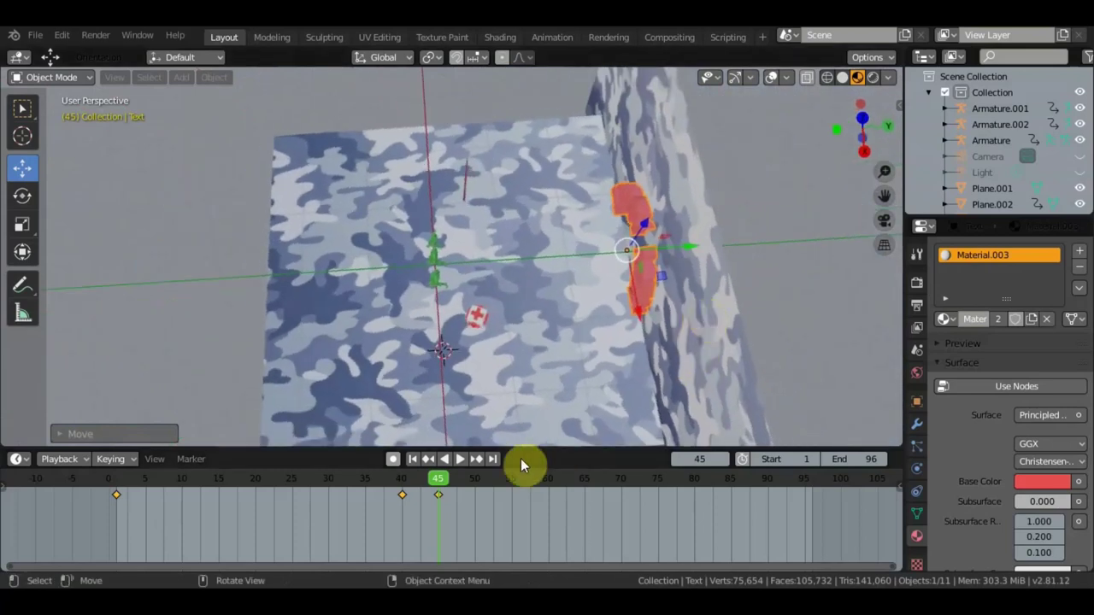
mouse_move(457, 479)
mouse_down()
mouse_move(527, 482)
mouse_move(489, 484)
mouse_up()
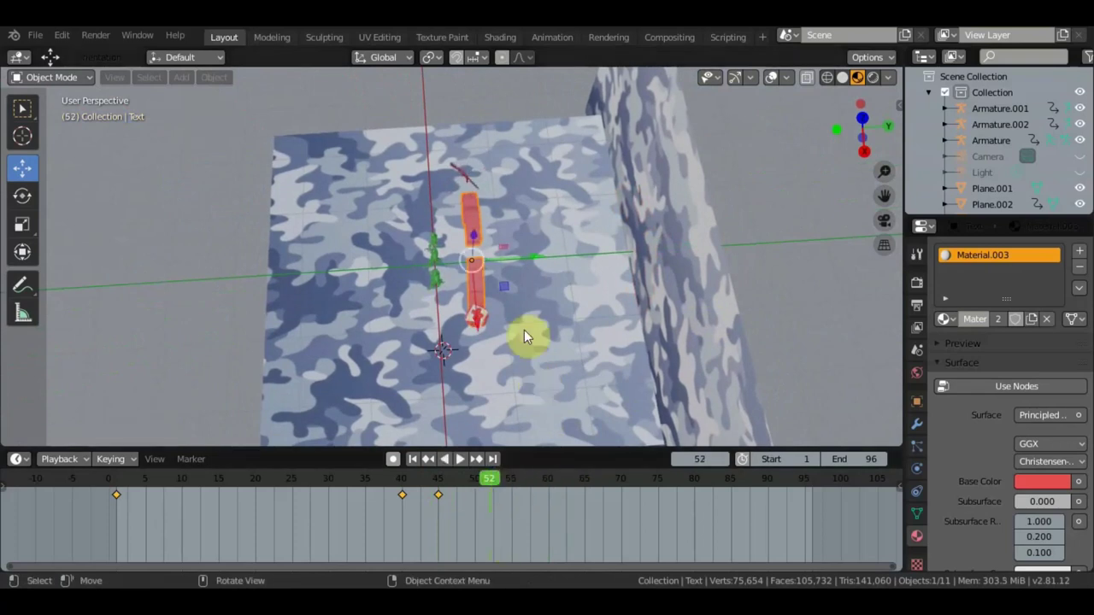
- Move the title text to the wall's edge, key its LocRot at frame 52, then view through the camera
key(g)
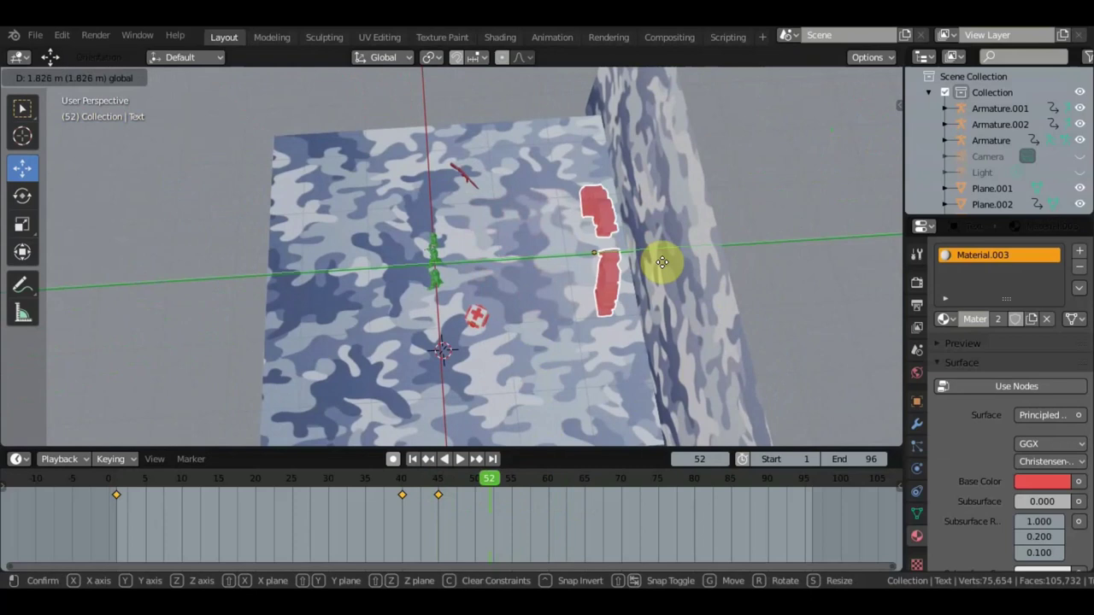
click(672, 266)
key(KP_7)
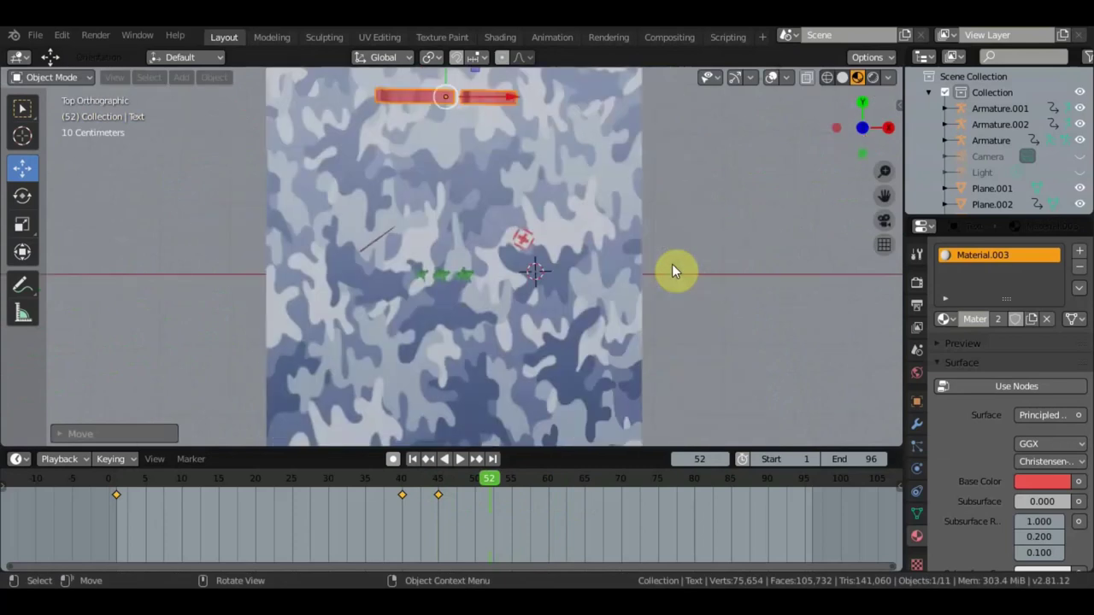
scroll(645, 197, down, 1)
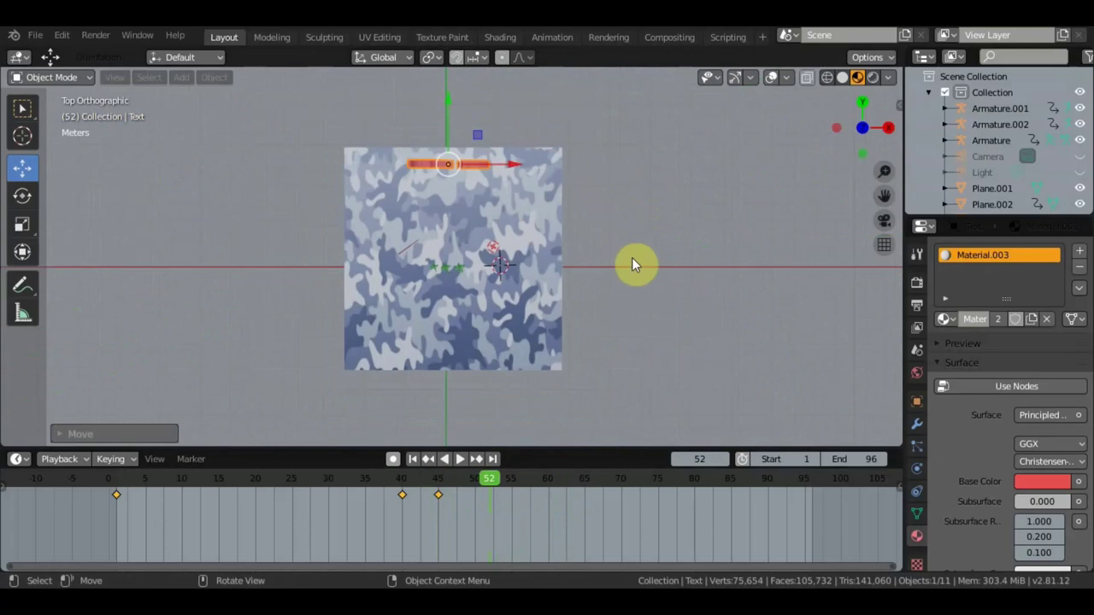
key(i)
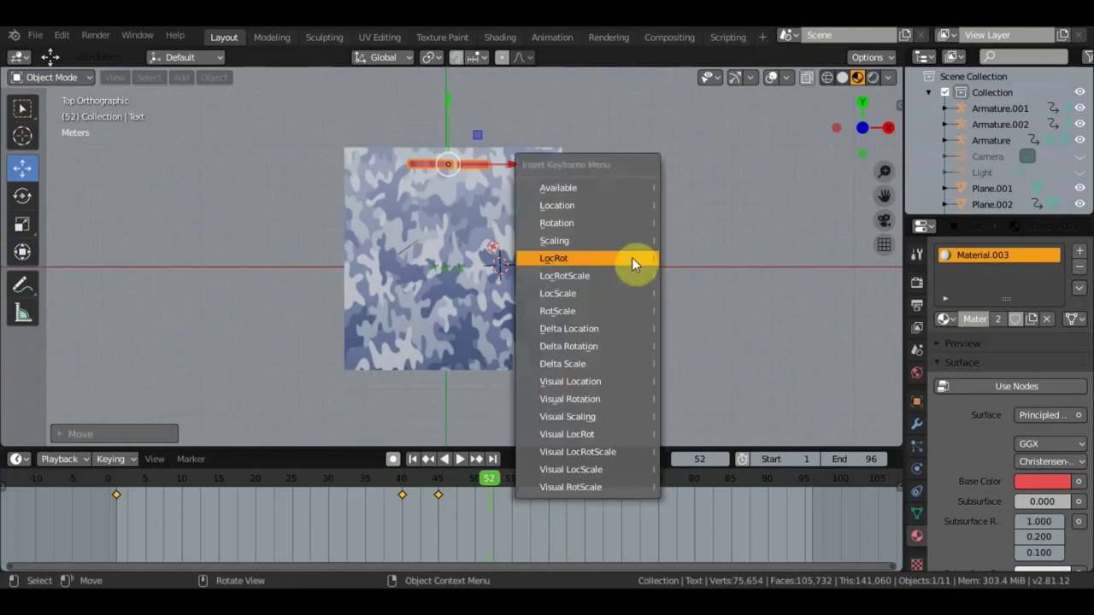
click(632, 257)
mouse_move(554, 265)
middle_down()
mouse_move(556, 117)
mouse_move(521, 238)
middle_up()
key(KP_0)
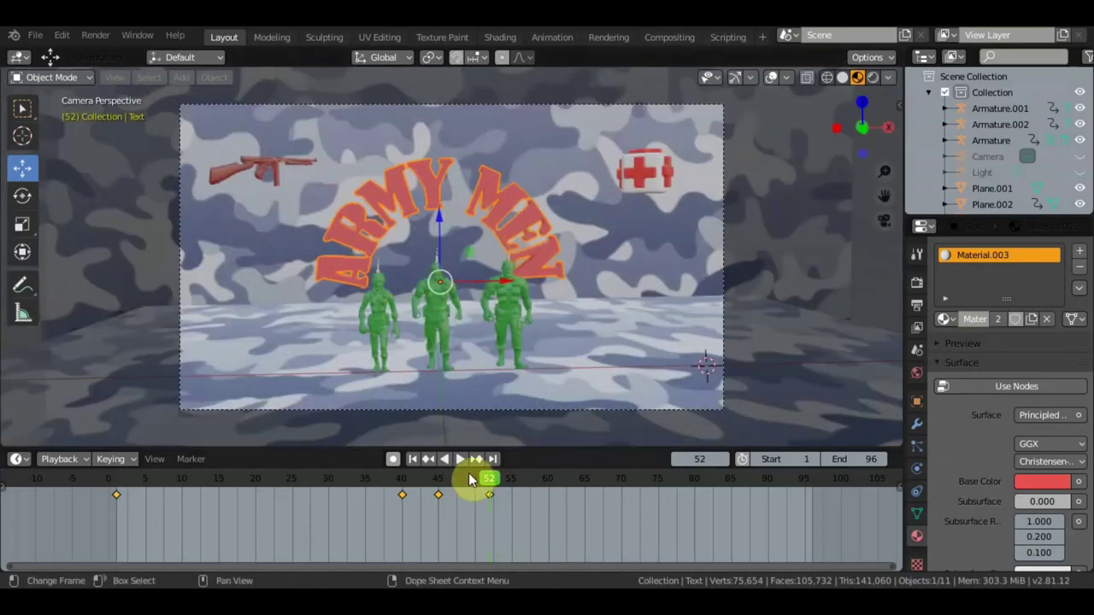
- Play the intro from frame 1, pause at frame 66, and leave the camera view
key(shift+ctrl+space)
drag(199, 475, 80, 468)
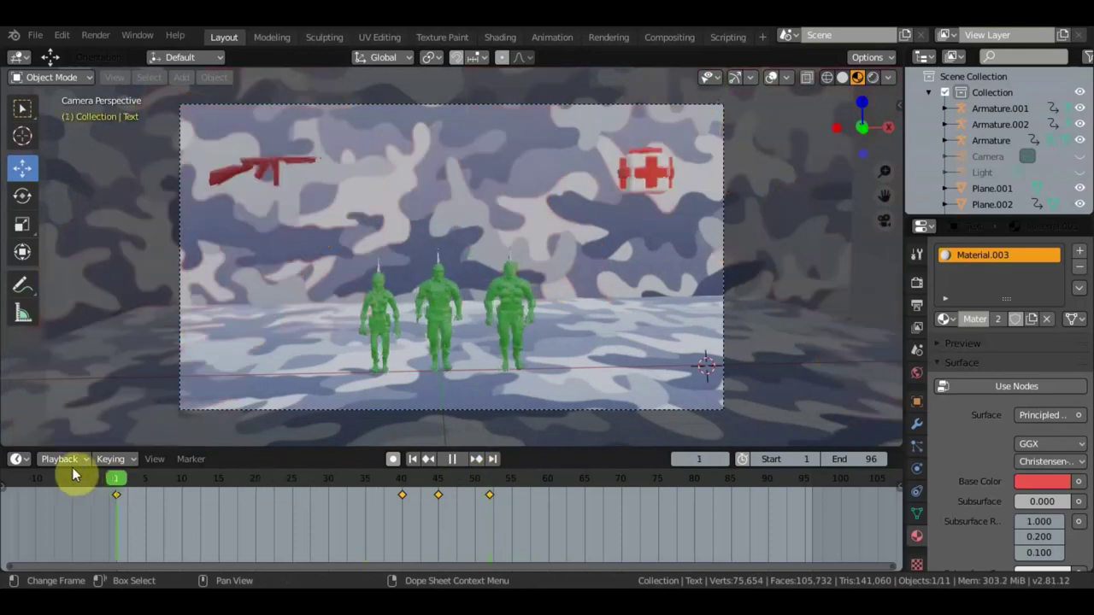
click(465, 459)
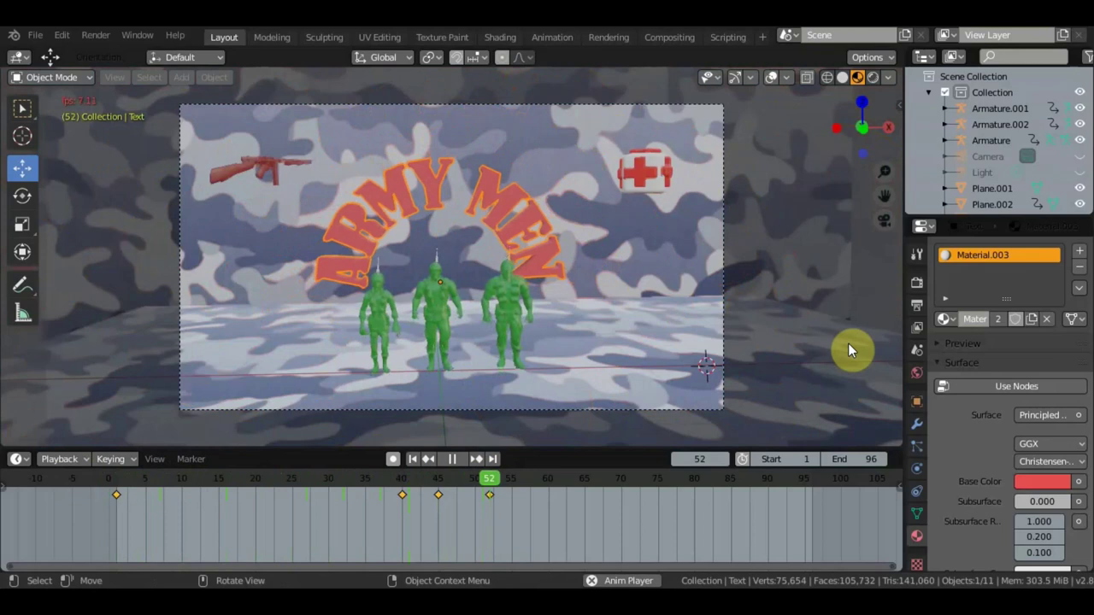
click(463, 461)
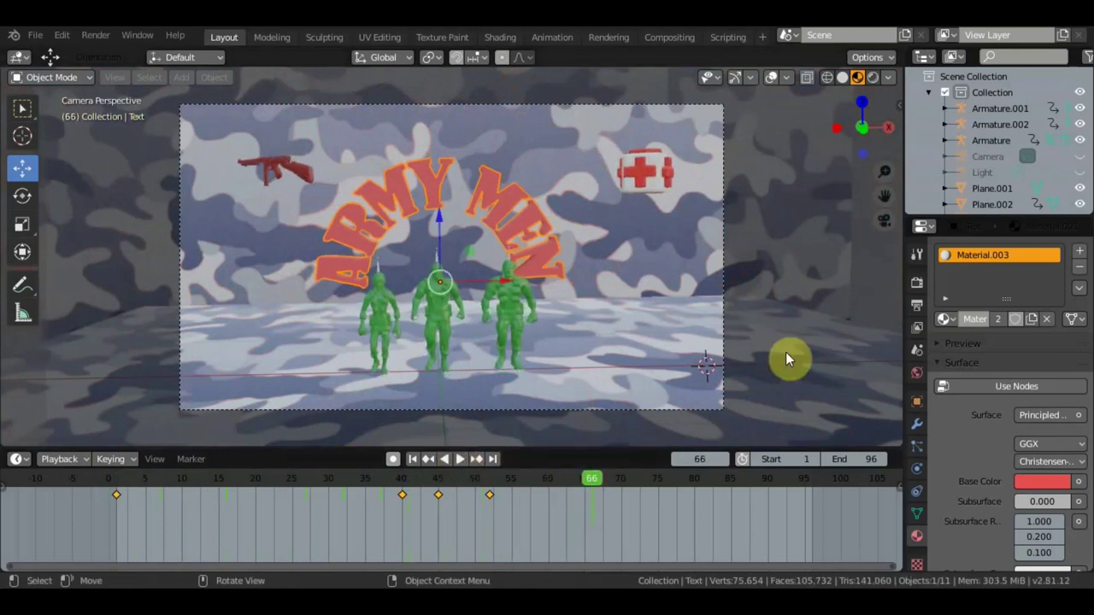
key(KP_0)
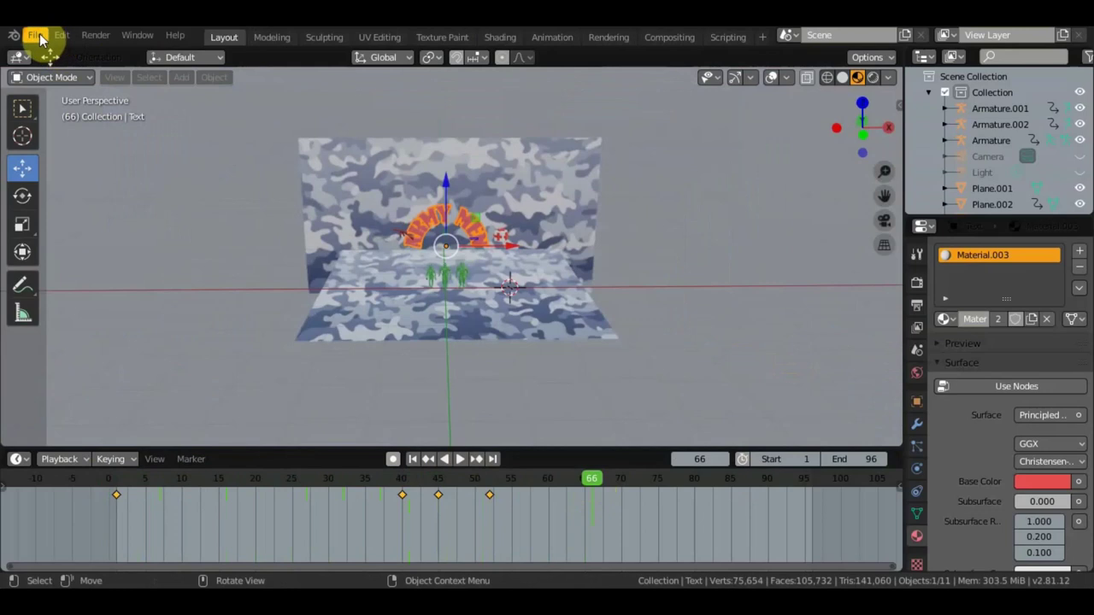
- Import танк.obj2.OBJ from the танк folder as a Wavefront OBJ
click(35, 35)
mouse_move(60, 250)
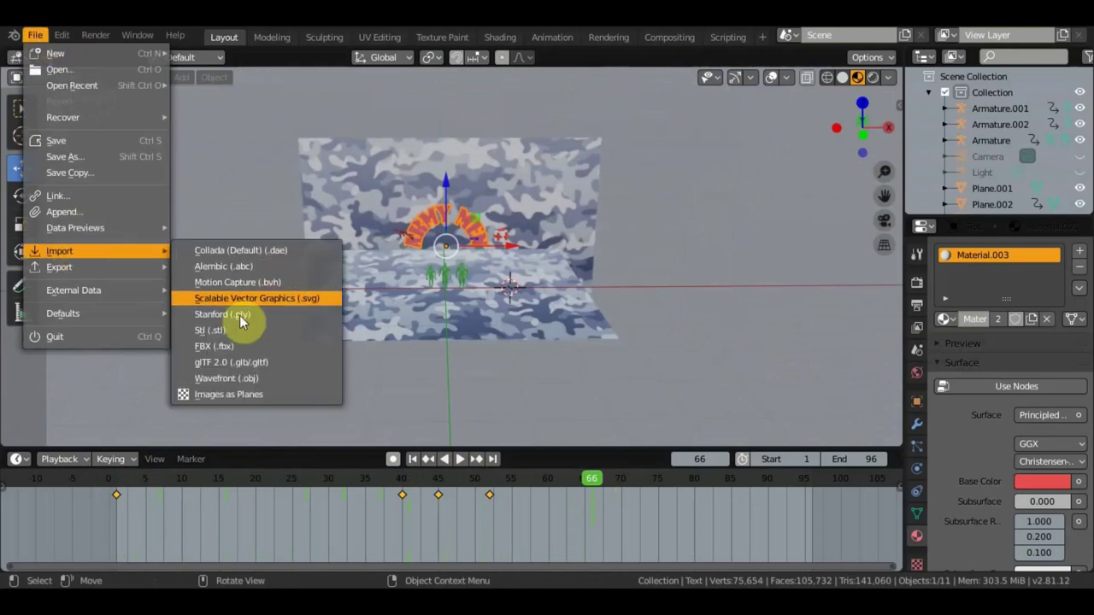
click(244, 381)
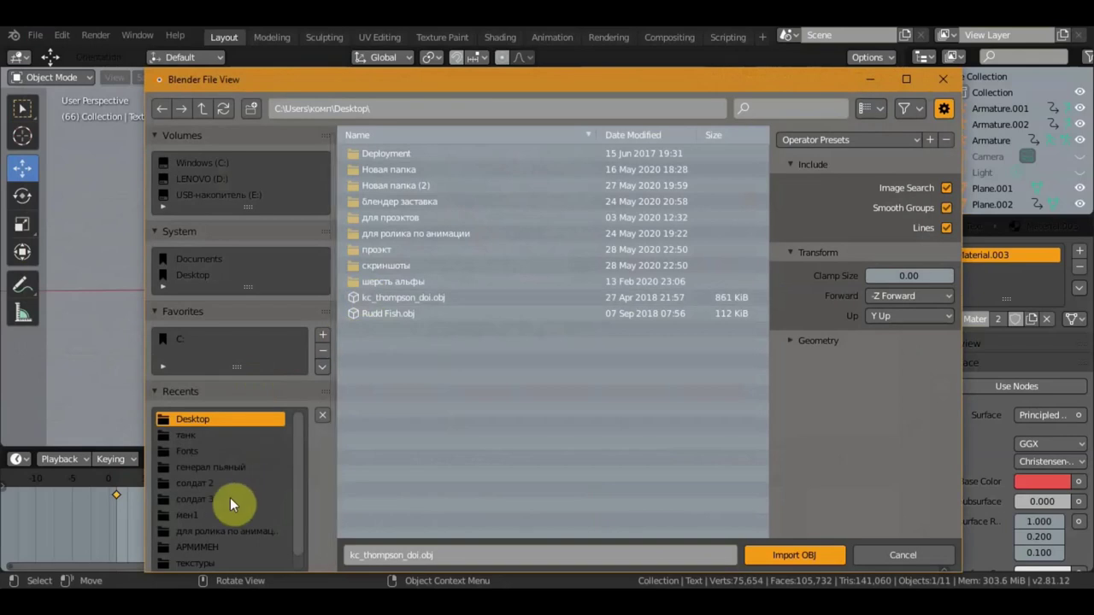
click(189, 435)
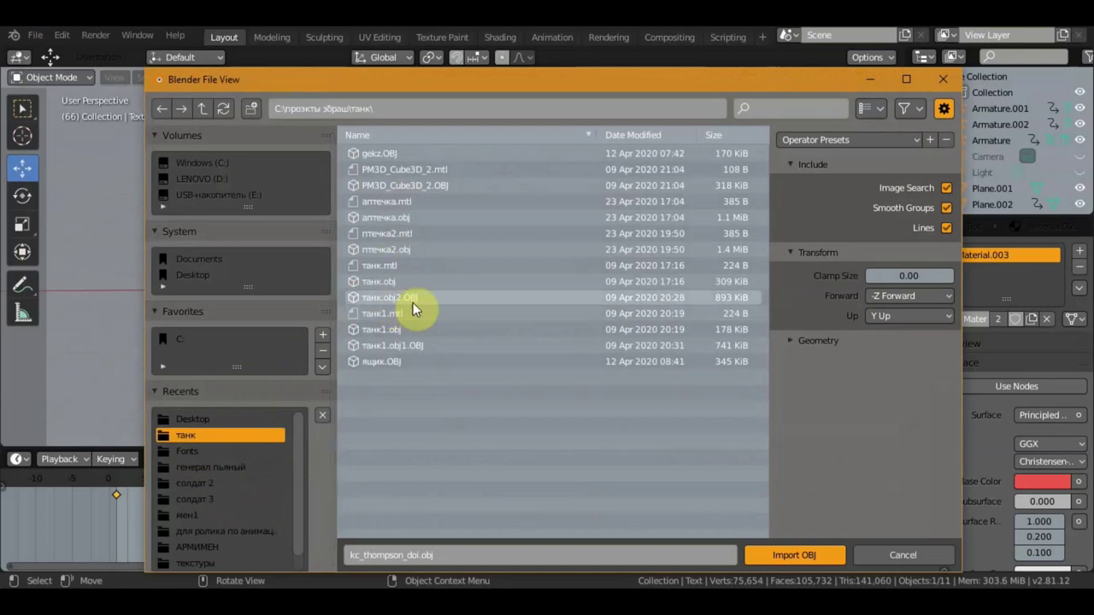
click(395, 297)
click(805, 556)
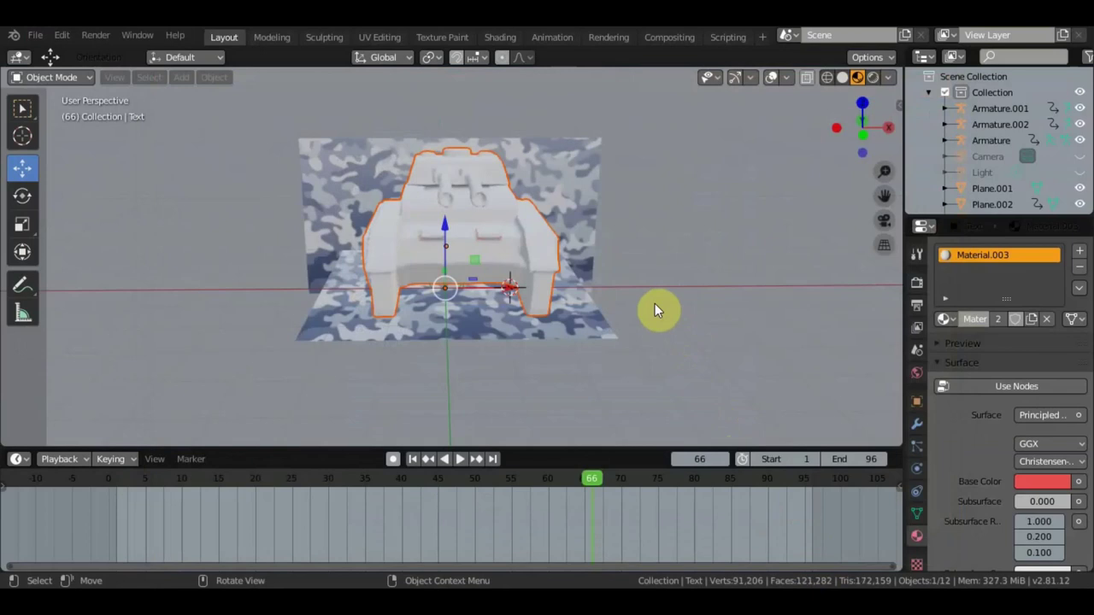
- Scale the tank down to 0.24 and rotate it sideways in top view
key(s)
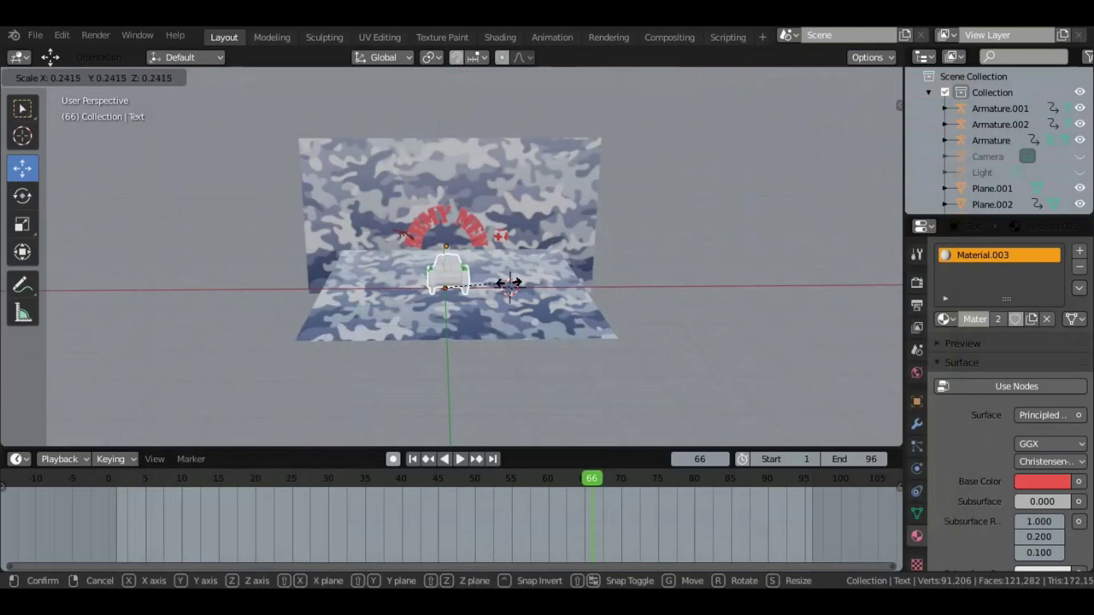
click(510, 284)
key(KP_7)
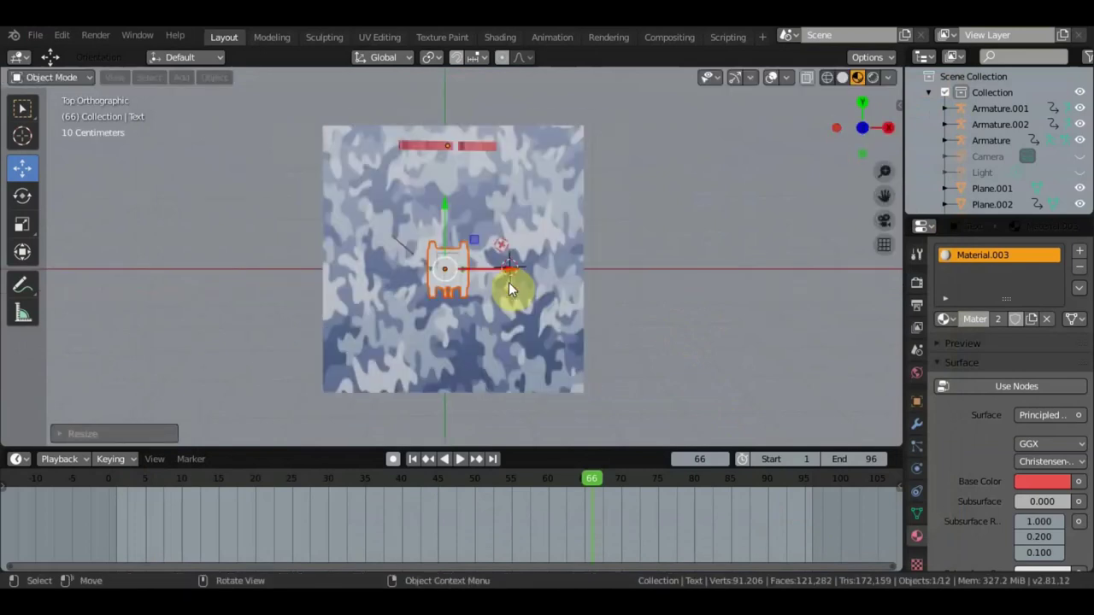
key(r)
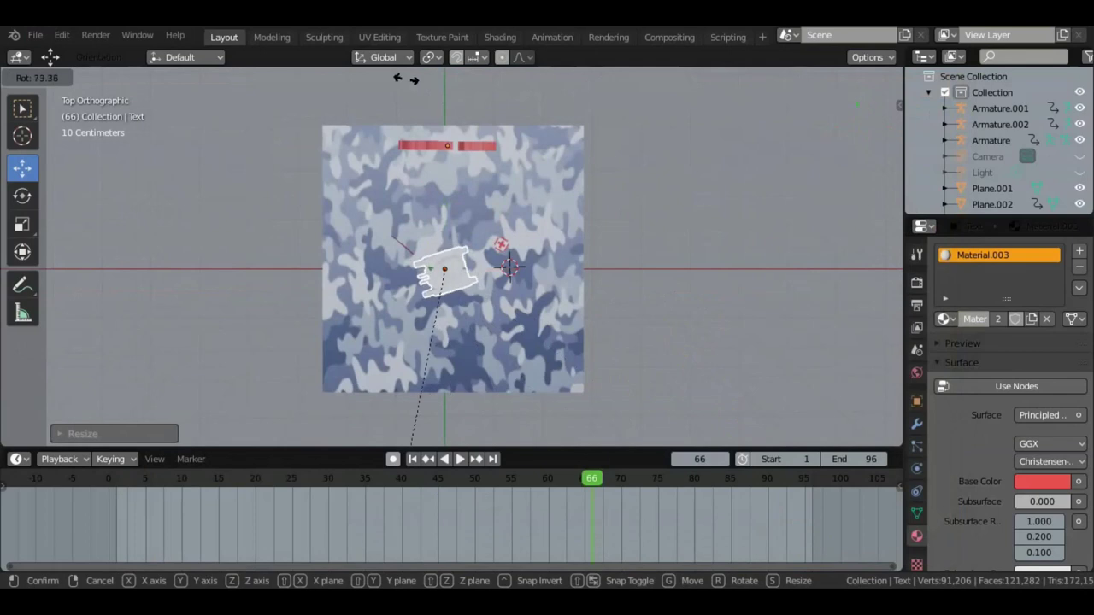
click(386, 436)
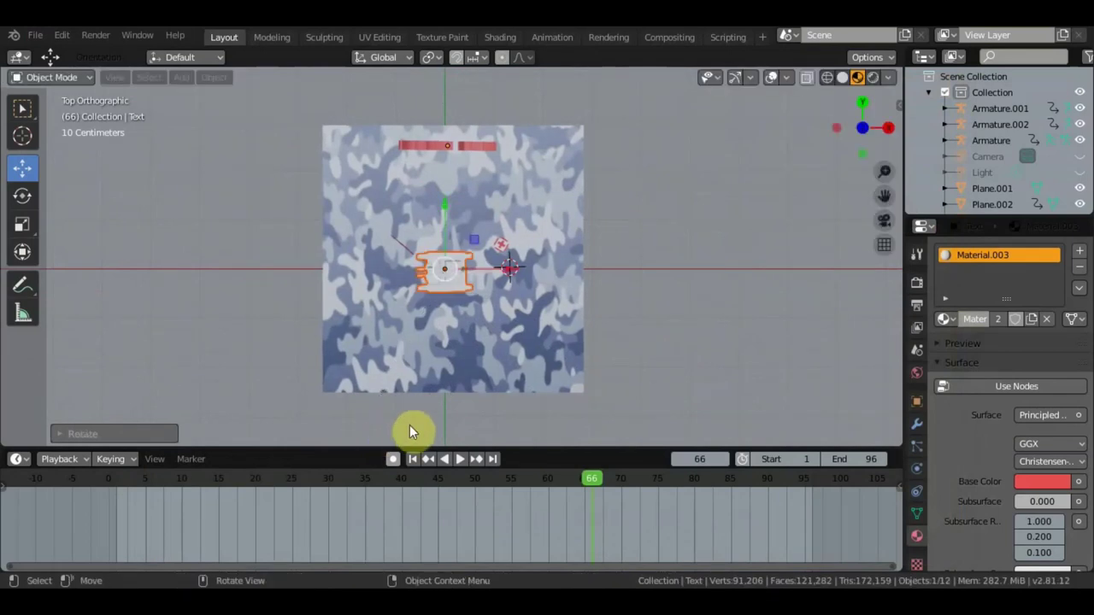
- Move the tank along X to just right of the camouflage backdrop, level with the ground
key(g)
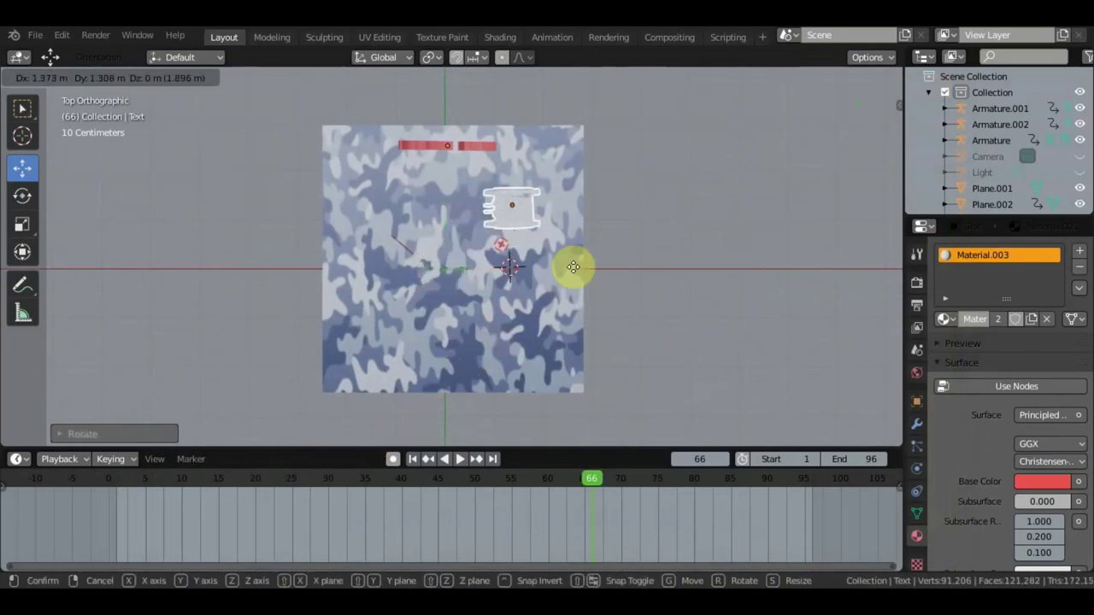
click(598, 264)
mouse_move(616, 265)
middle_down()
mouse_move(652, 88)
mouse_move(653, 120)
middle_up()
scroll(636, 192, up, 3)
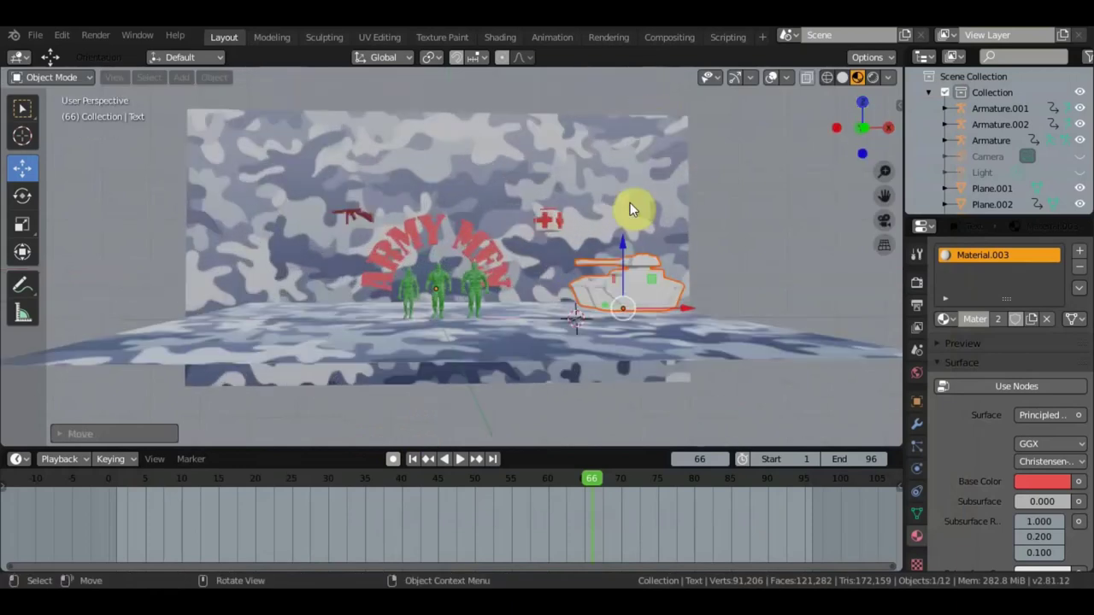
scroll(639, 248, down, 1)
drag(633, 295, 759, 290)
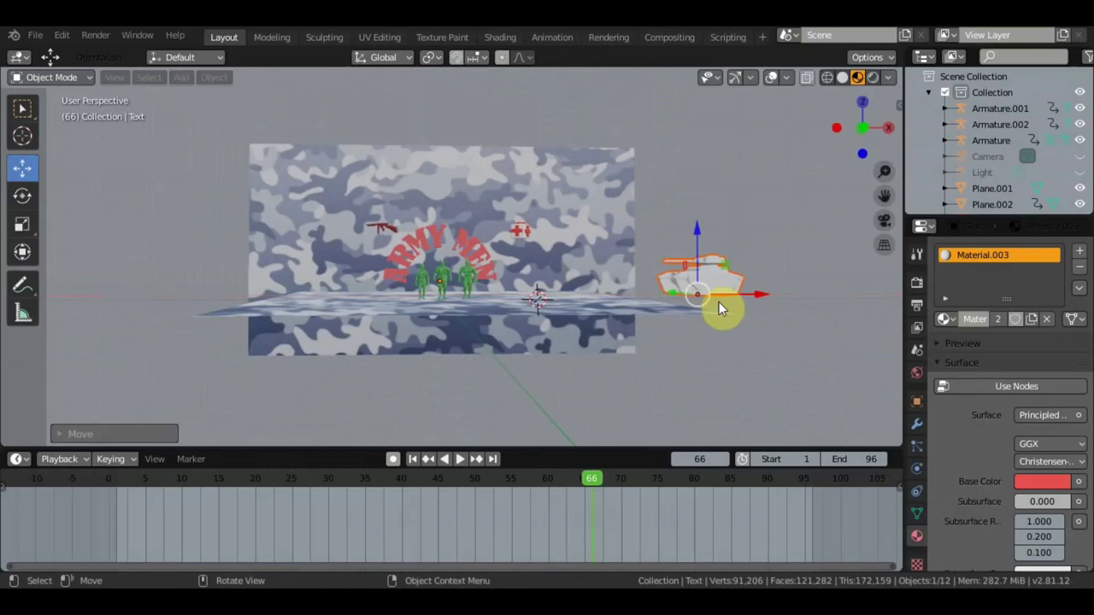
scroll(655, 436, down, 2)
middle_drag(646, 410, 632, 416)
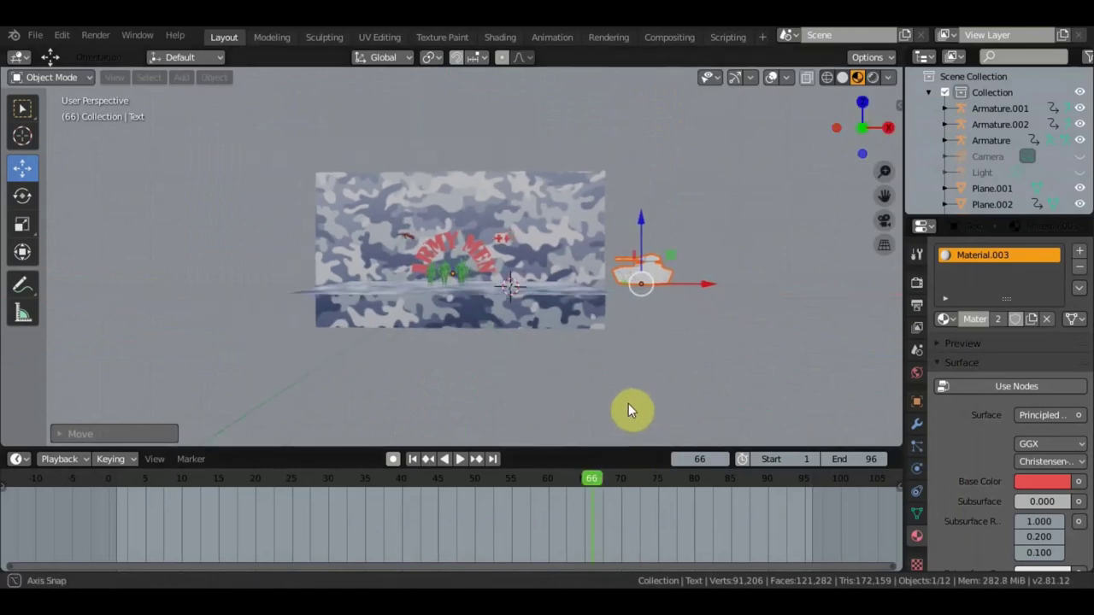
key(KP_1)
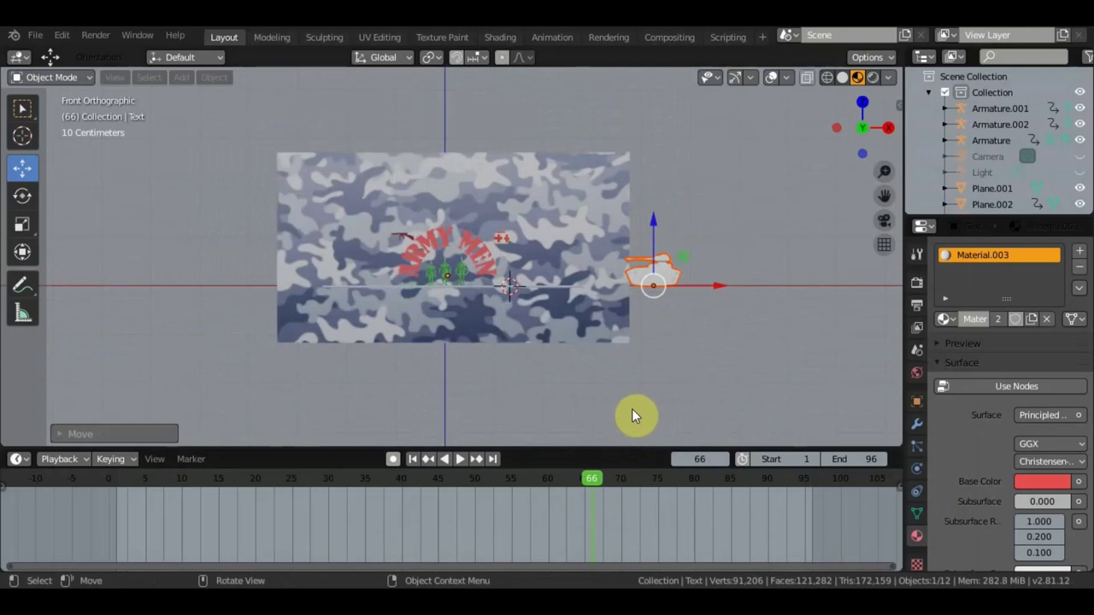
- Keyframe the tank's transform at frame 66, then move it onto the camo backdrop at frame 96
key(i)
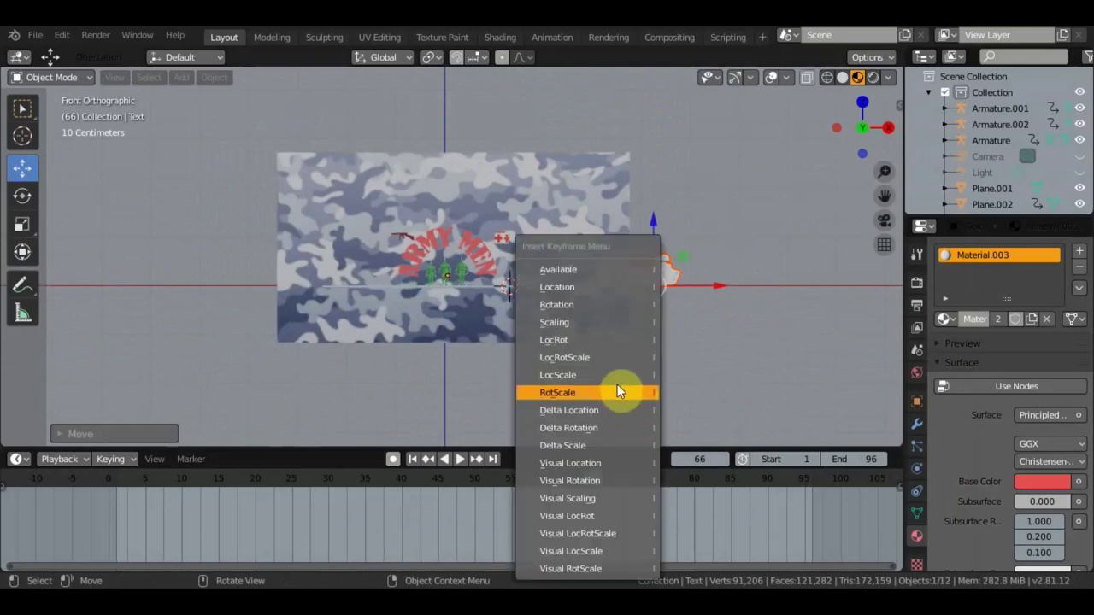
click(583, 339)
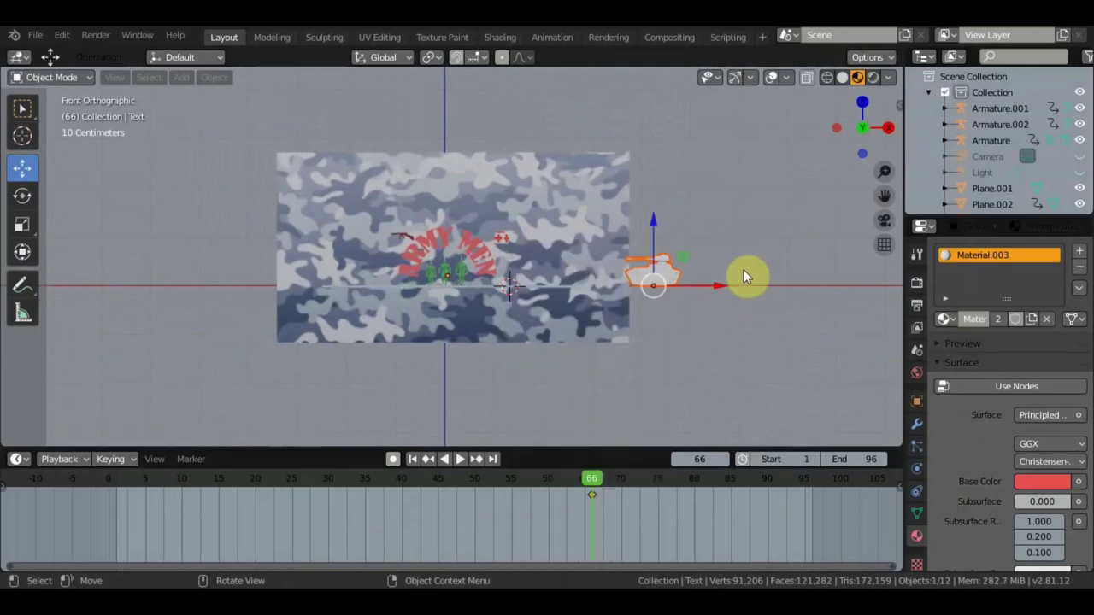
key(space)
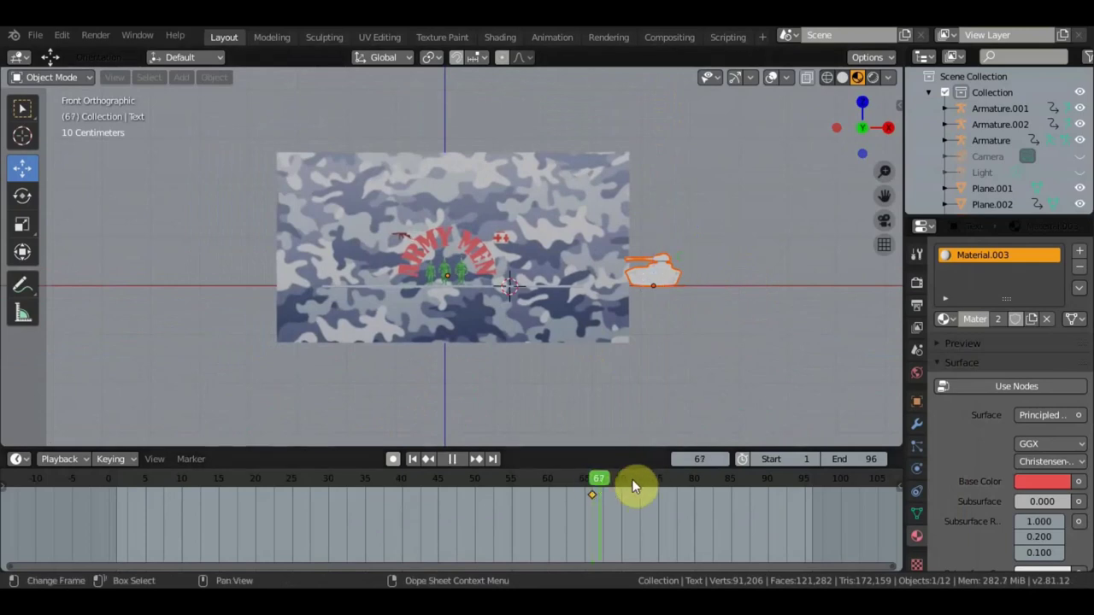
click(810, 490)
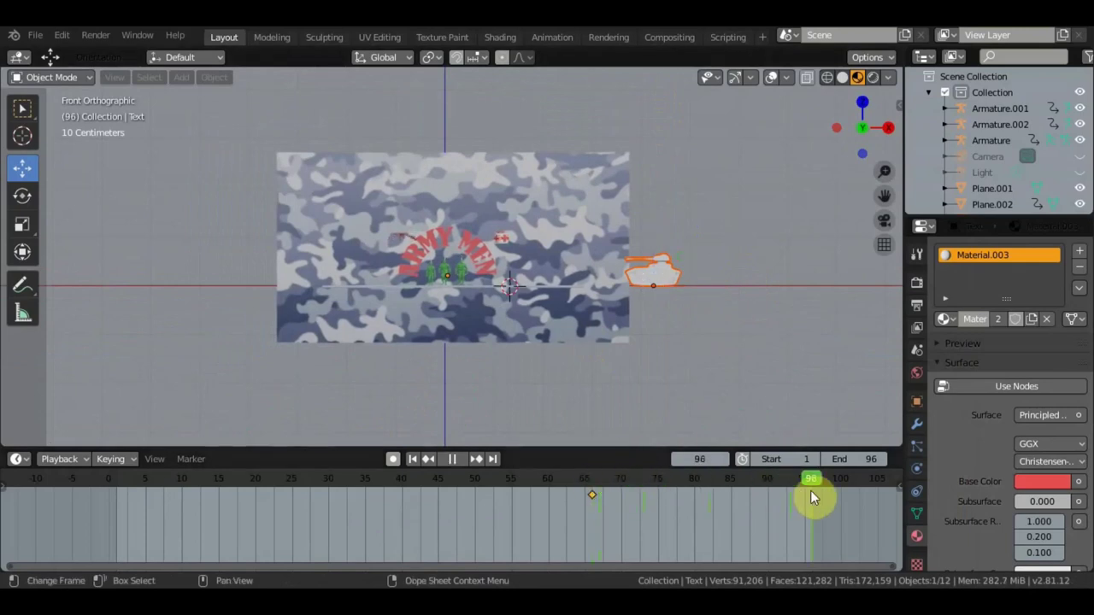
key(g)
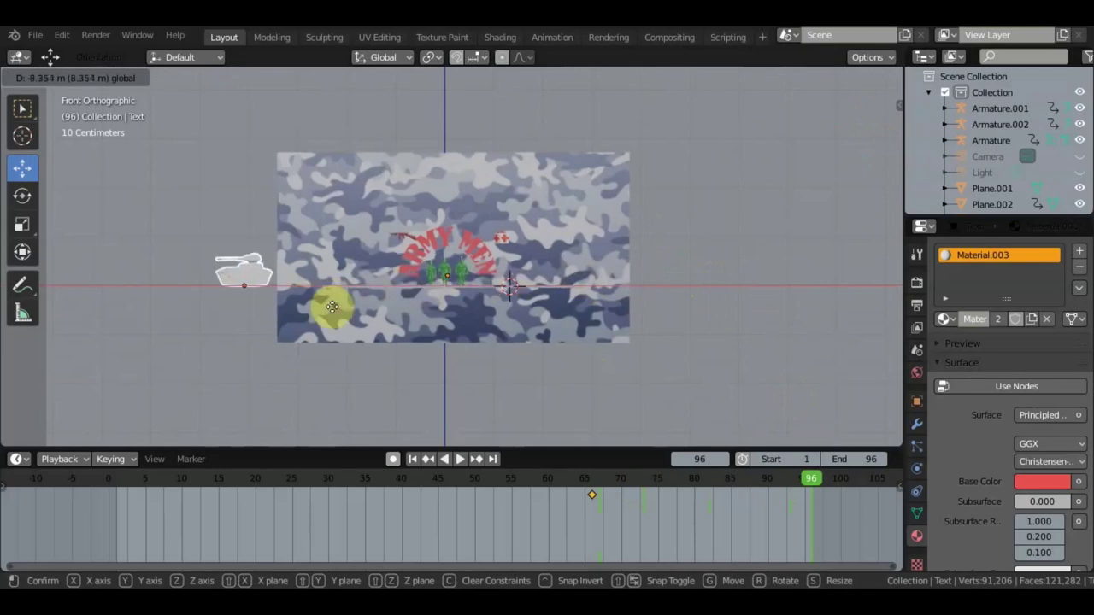
click(464, 320)
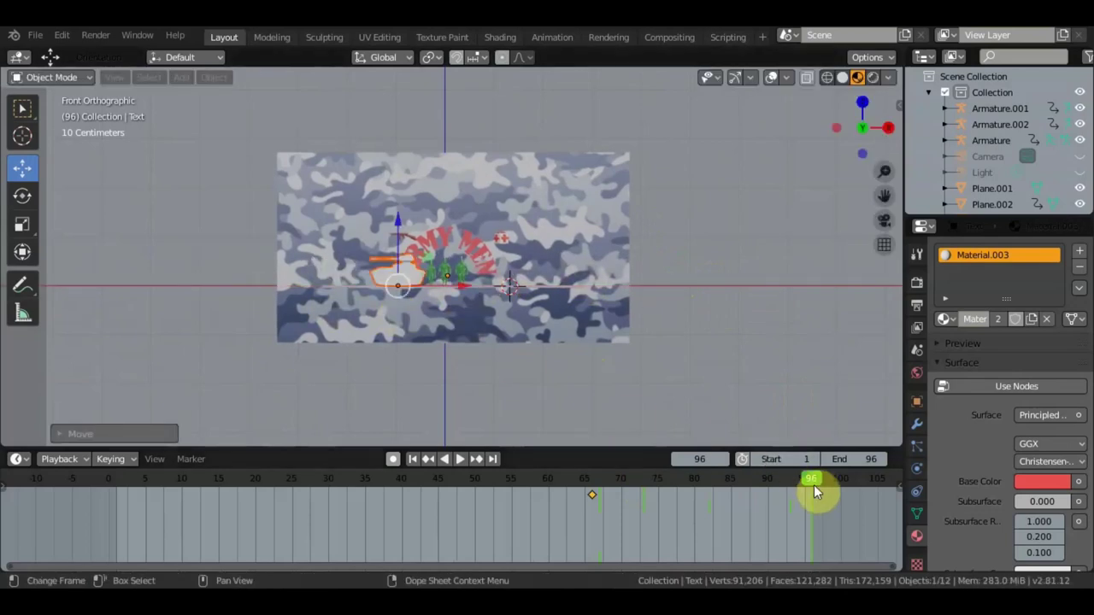
- Play backwards to frame 78 and place the tank just left of the soldiers
key(shift+ctrl+space)
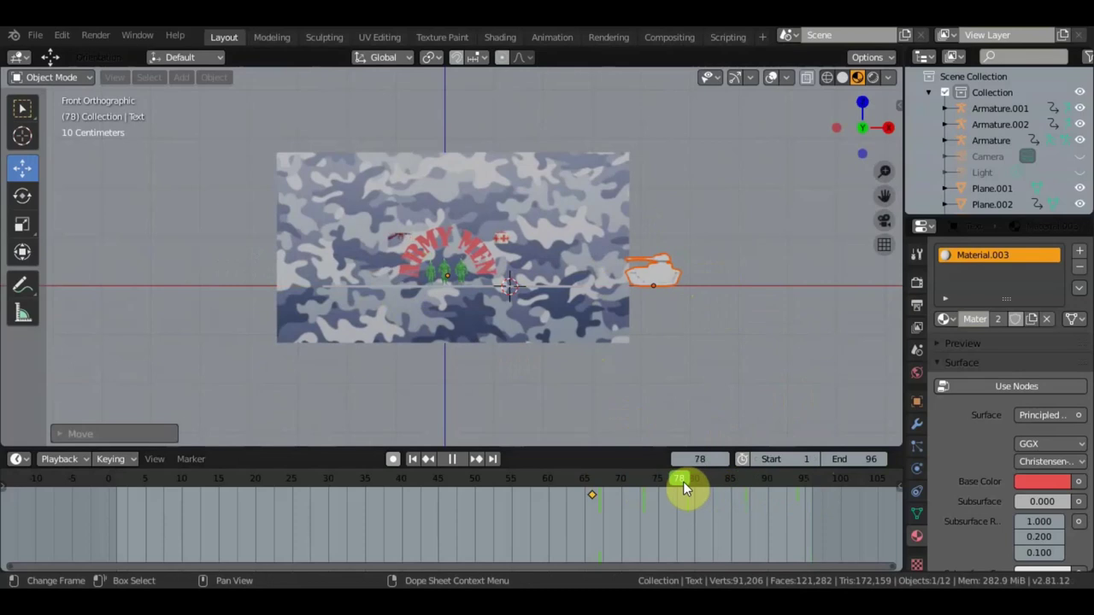
key(space)
key(g)
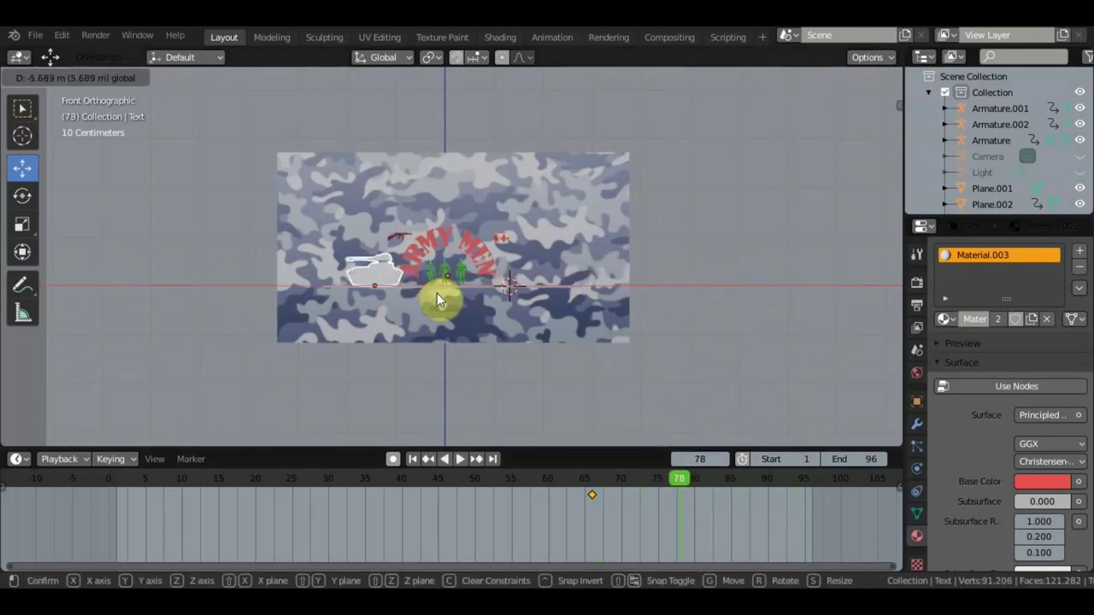
click(386, 287)
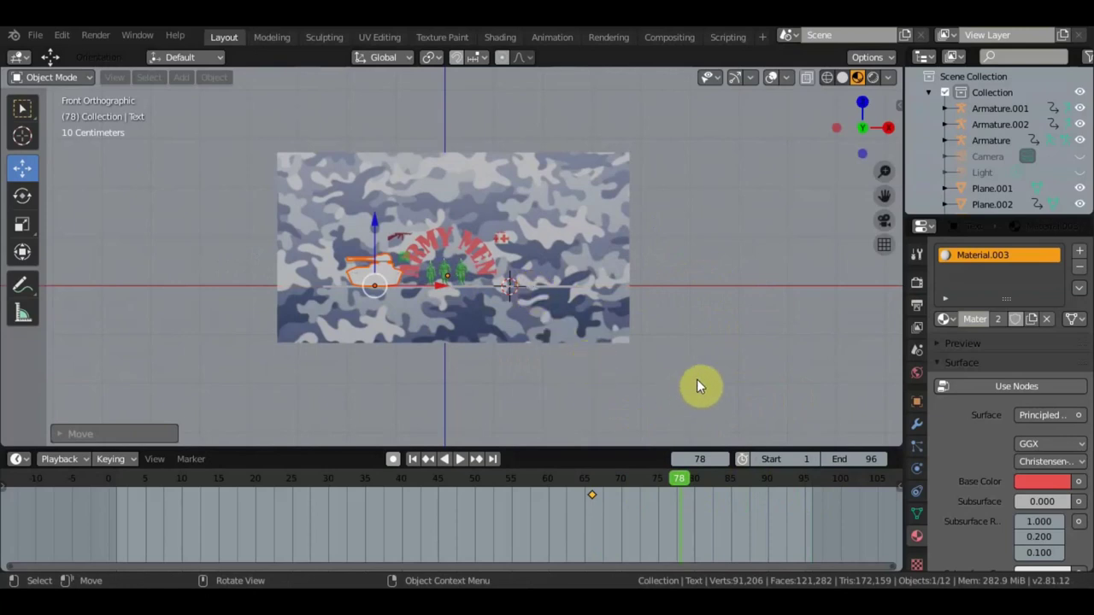
- Key the tank's LocRot at frame 78 and rotate it in top view
key(i)
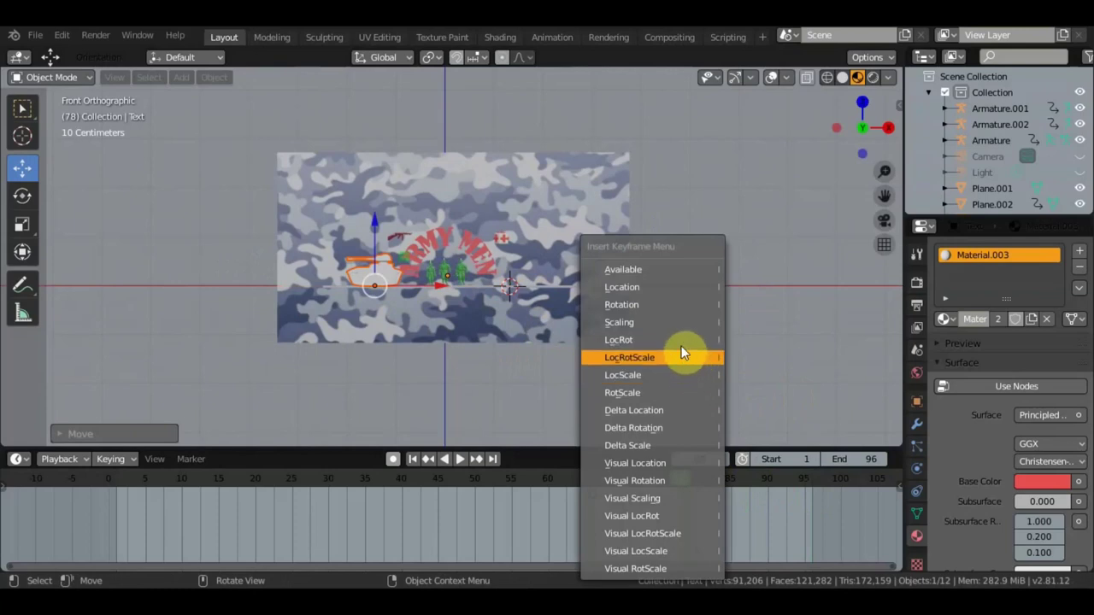
click(679, 340)
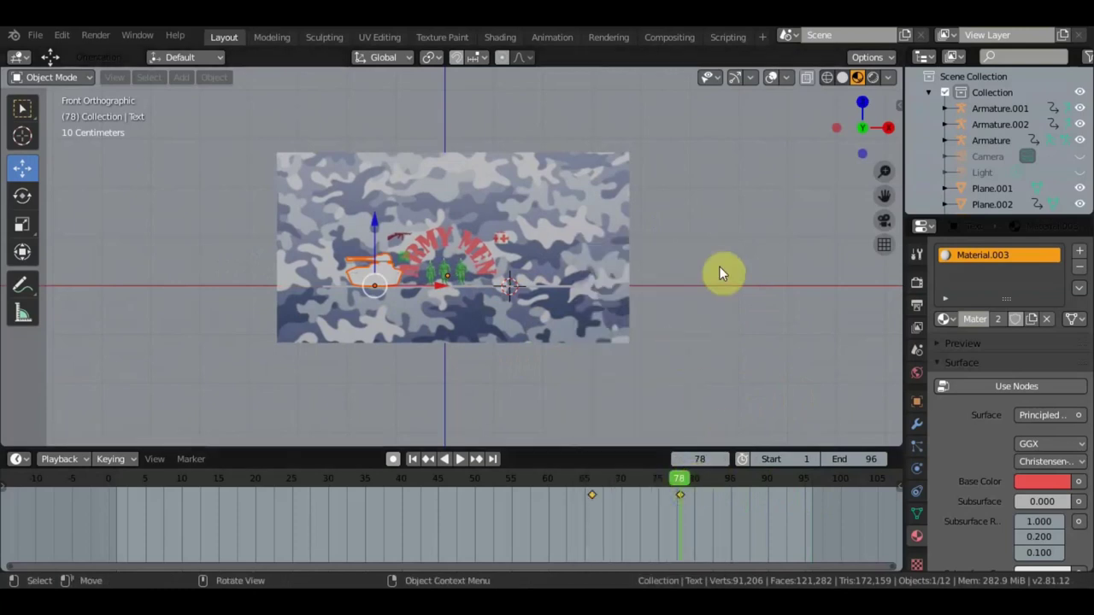
key(KP_7)
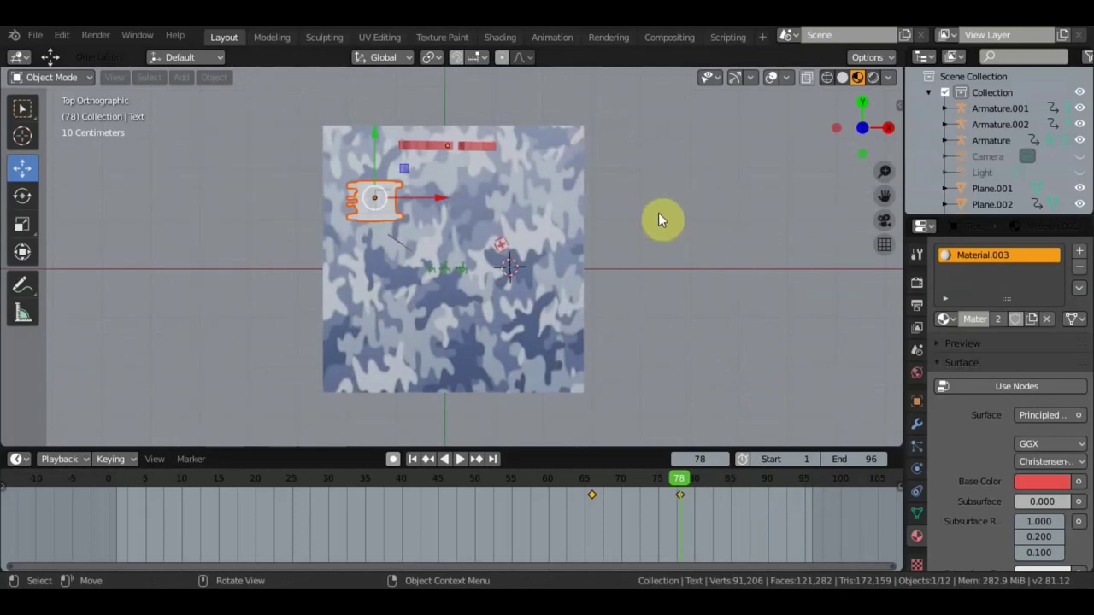
key(r)
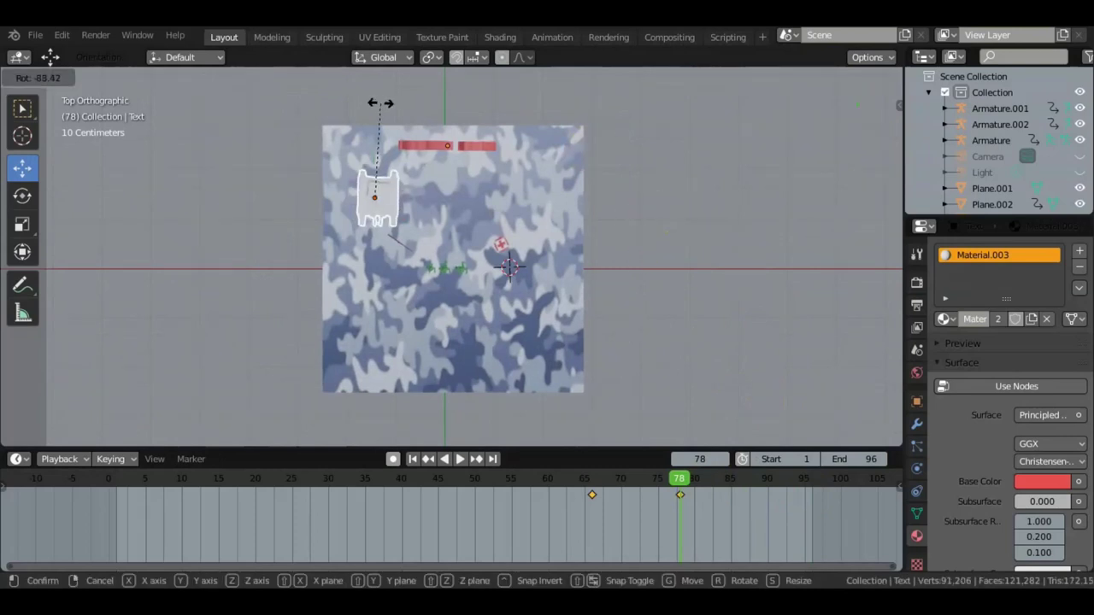
click(380, 108)
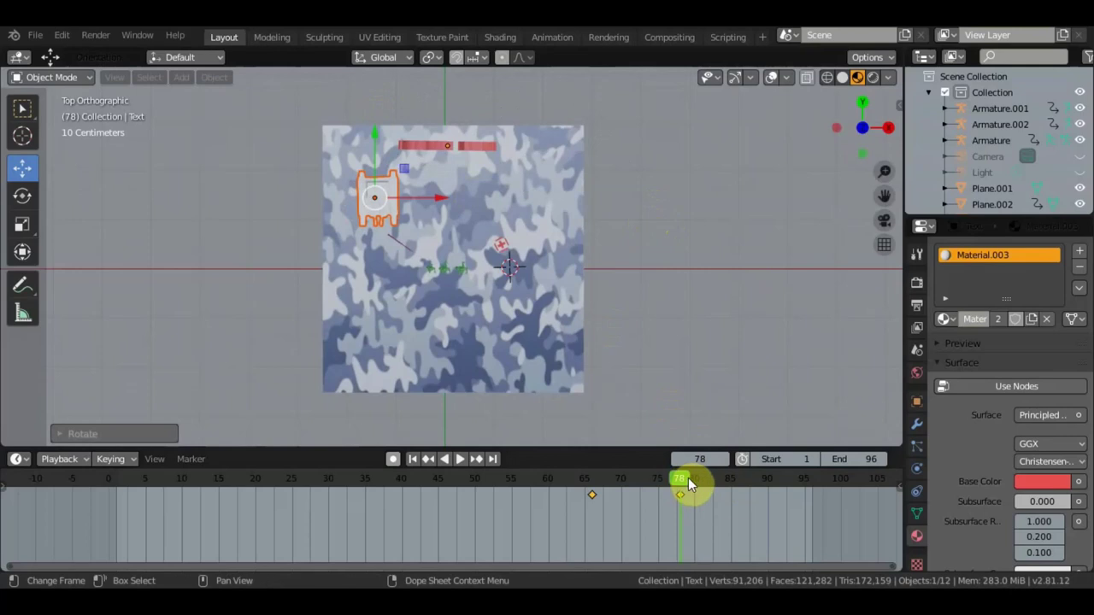
- At frame 79, turn the tank about 90 degrees and key its LocRot
drag(685, 477, 690, 478)
key(r)
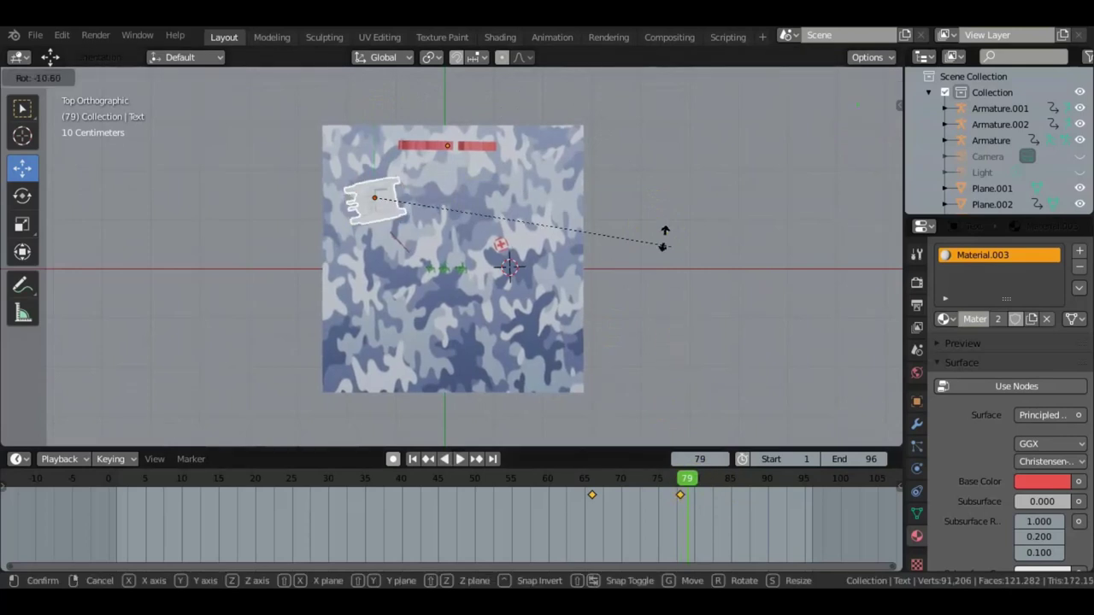
click(395, 149)
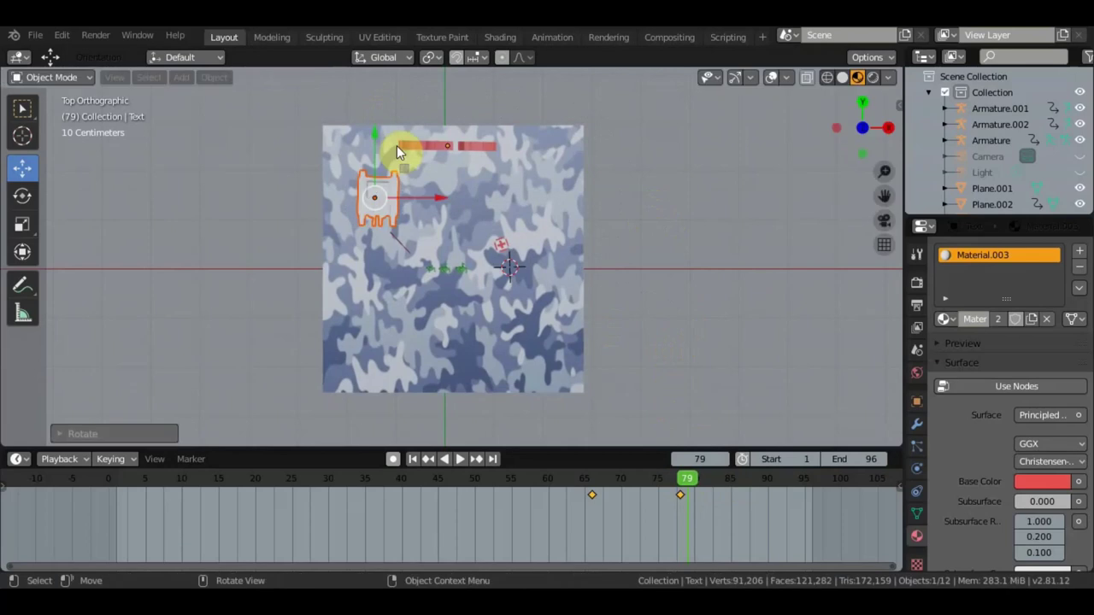
key(i)
click(393, 145)
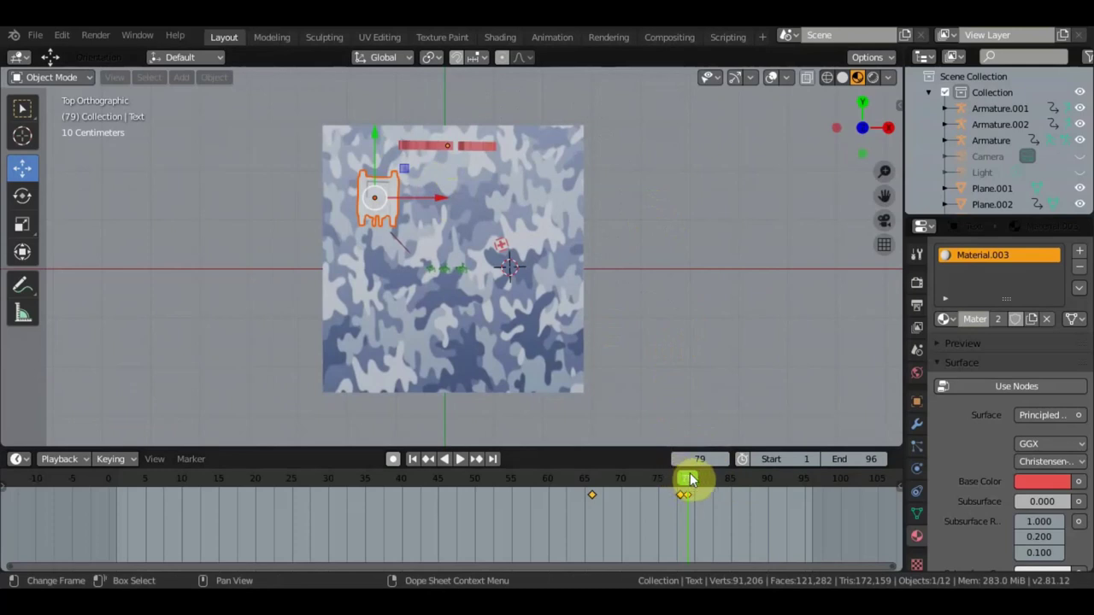
- At frame 96, move the tank down beside the soldiers and key its LocRot
key(space)
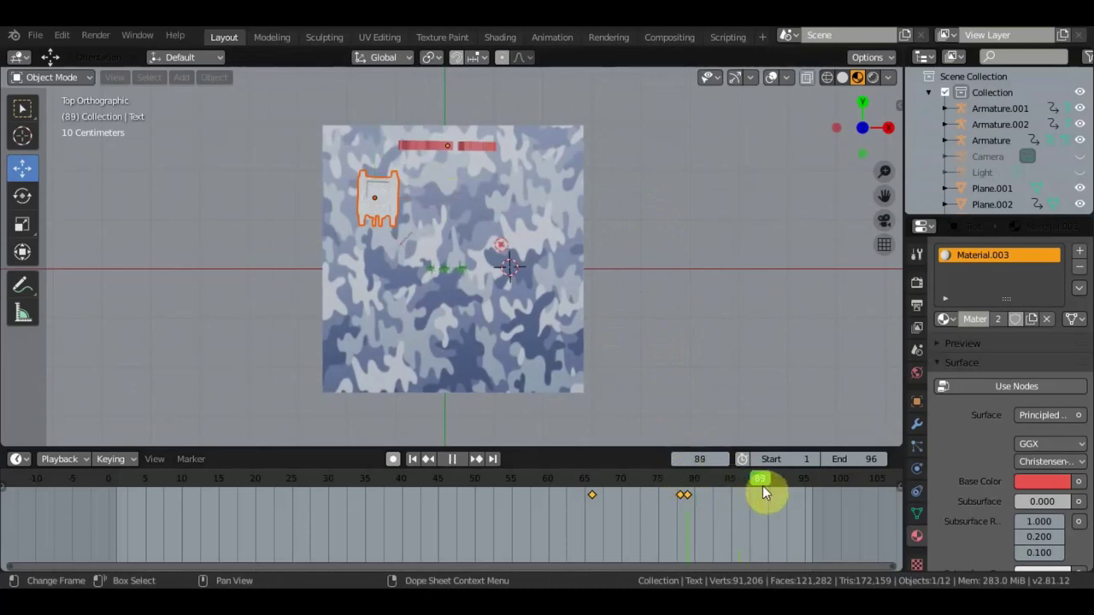
key(space)
drag(368, 139, 382, 201)
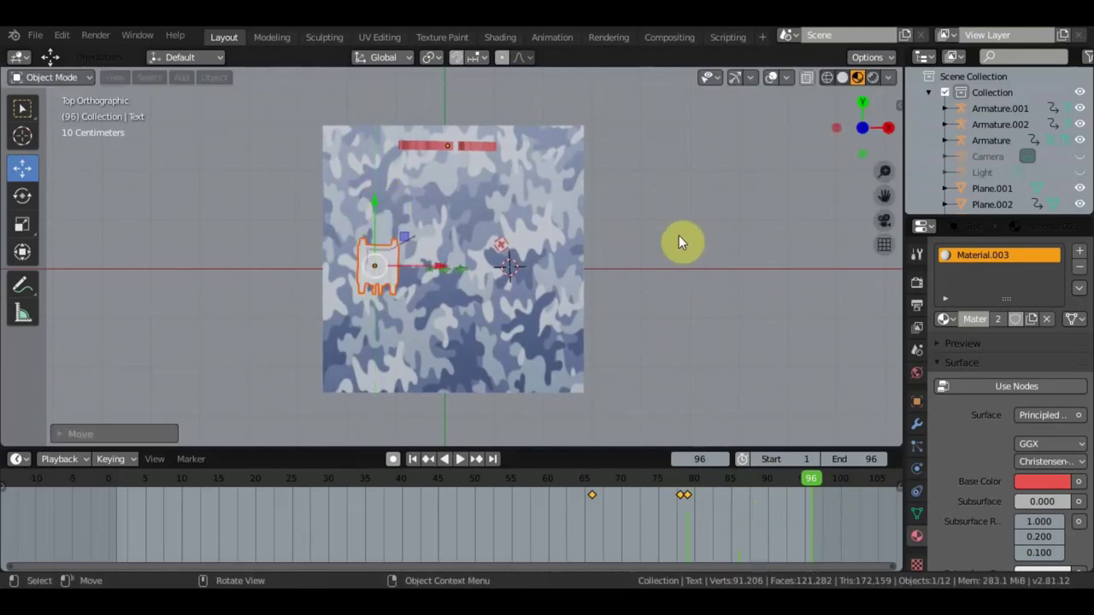
key(i)
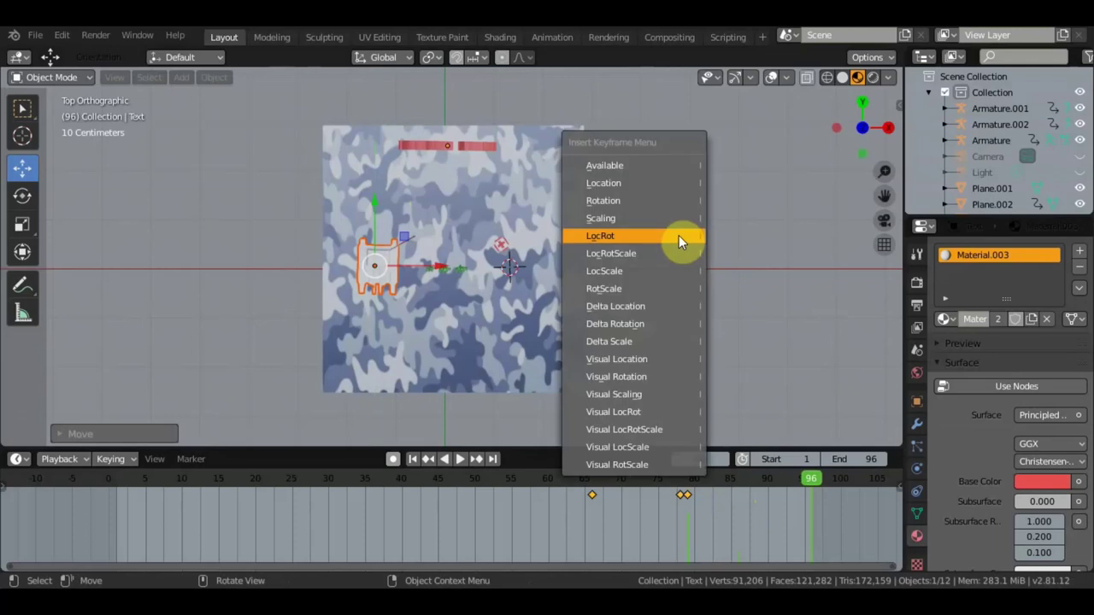
click(679, 235)
middle_drag(642, 291, 630, 156)
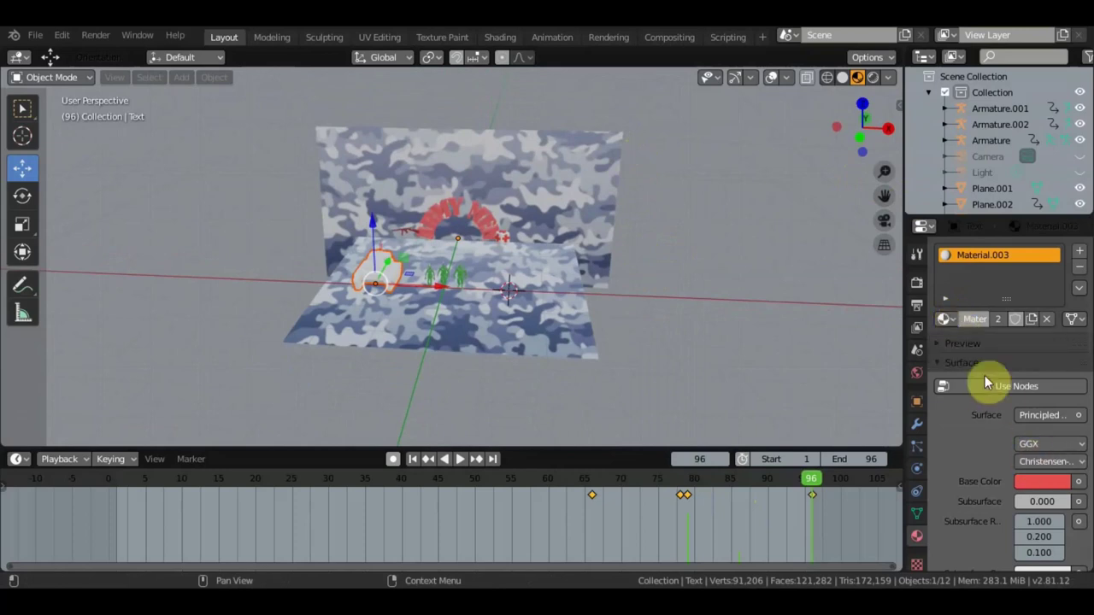
click(376, 283)
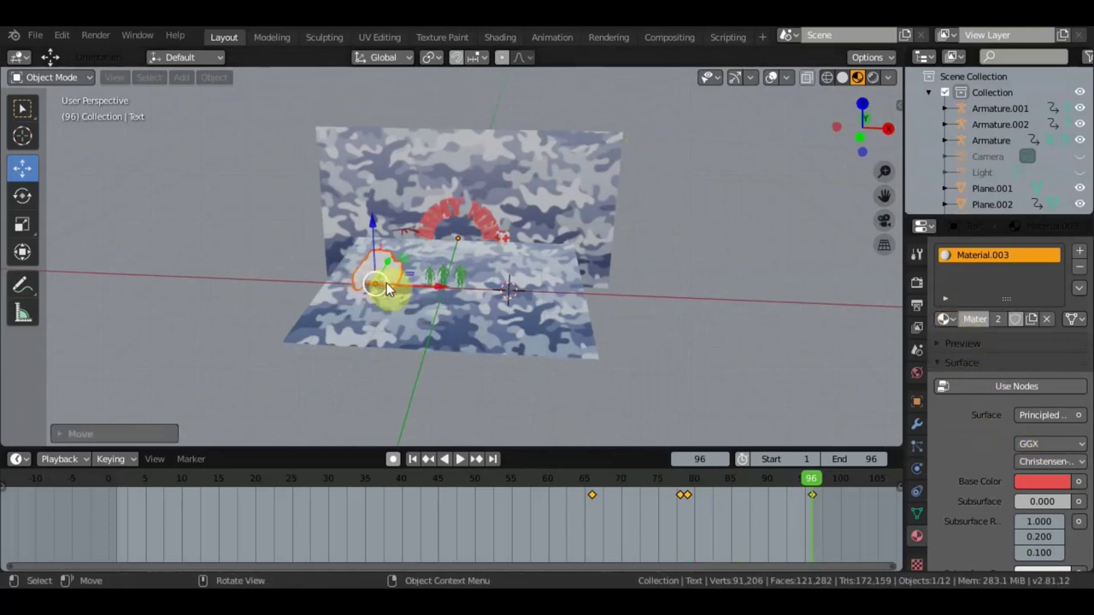
- Set the tank's material Base Color to a darker green on the HSV wheel
click(1029, 483)
scroll(410, 297, up, 4)
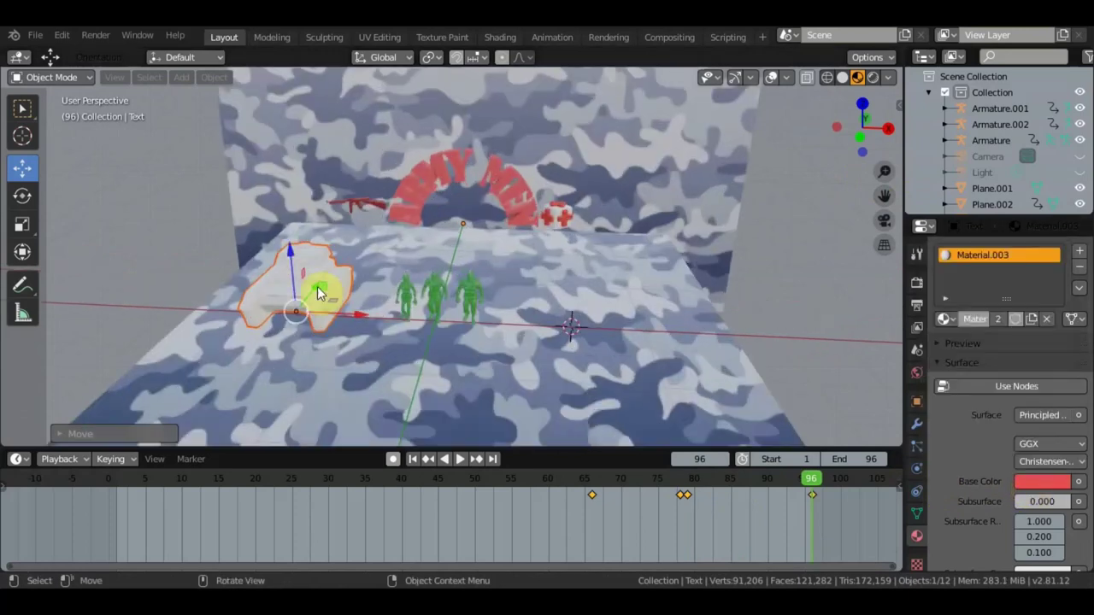
click(322, 295)
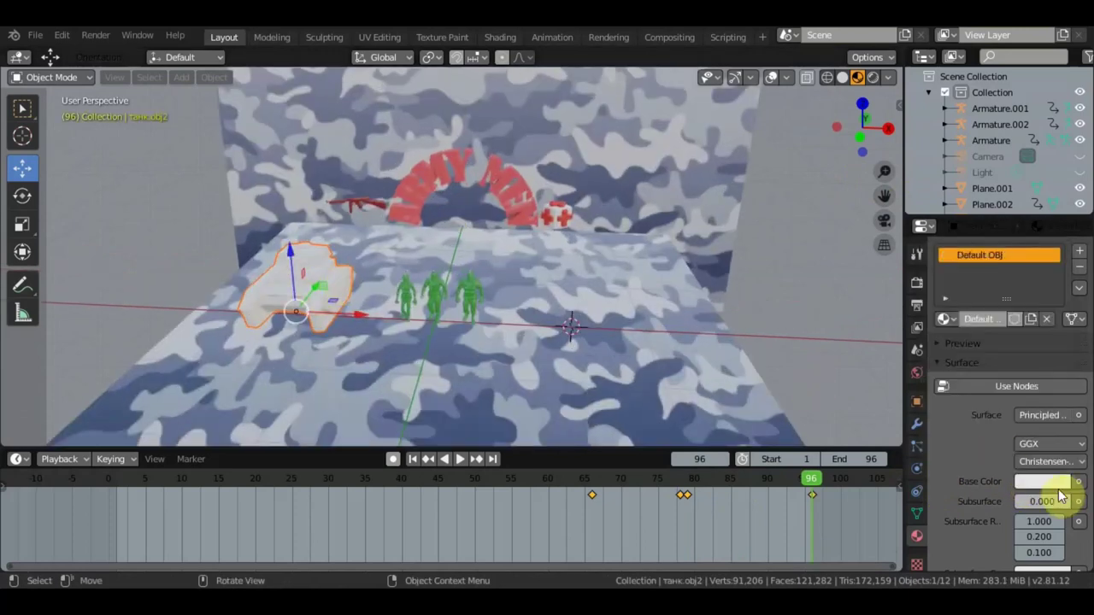
click(1049, 482)
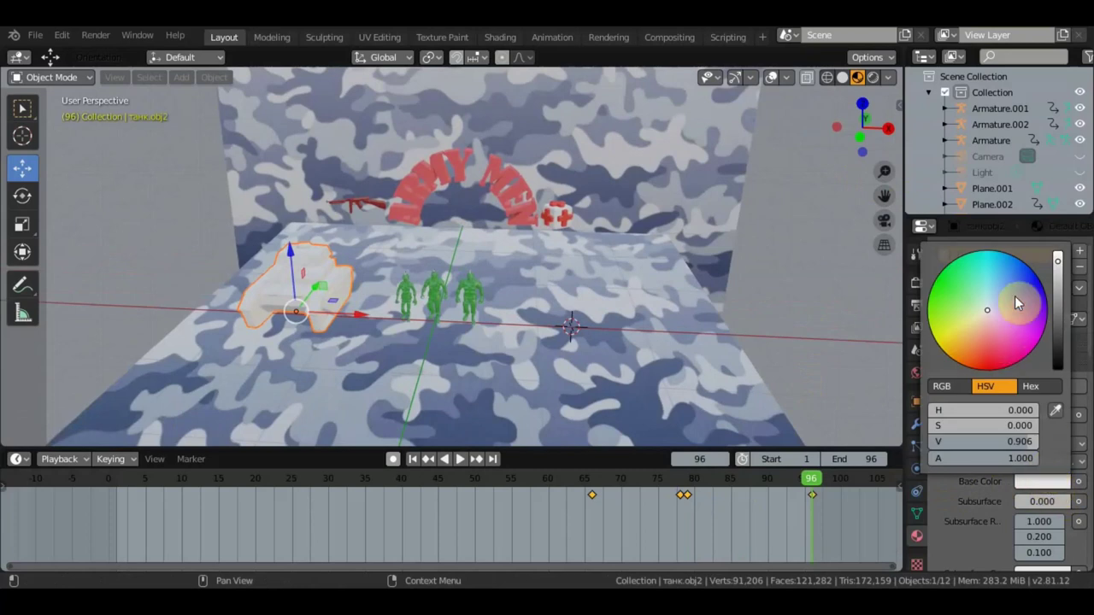
drag(1013, 296, 1029, 295)
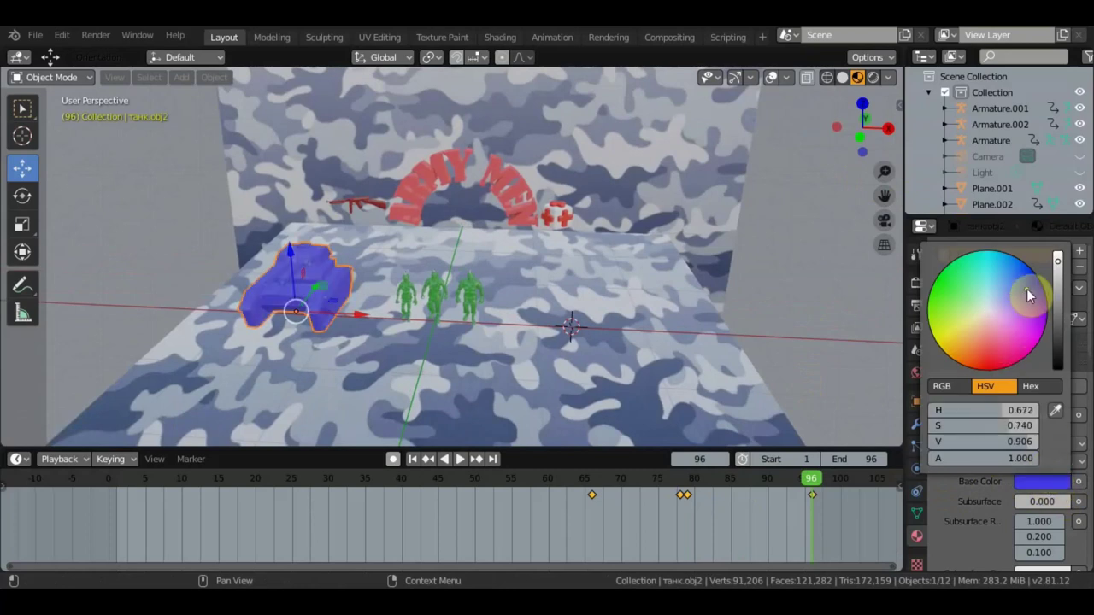
click(944, 292)
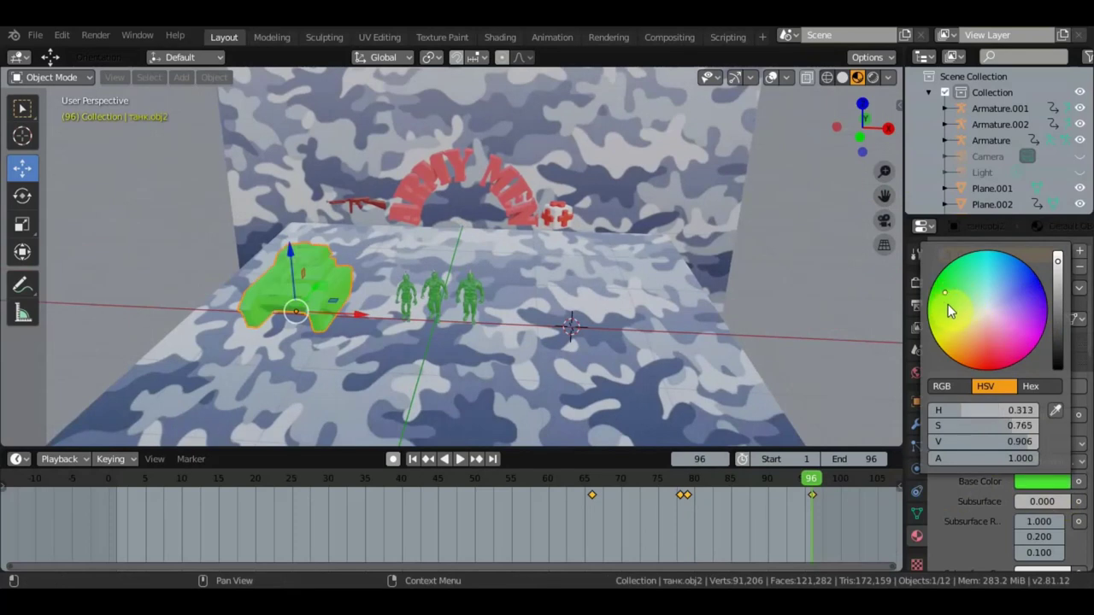
drag(1057, 261, 1057, 293)
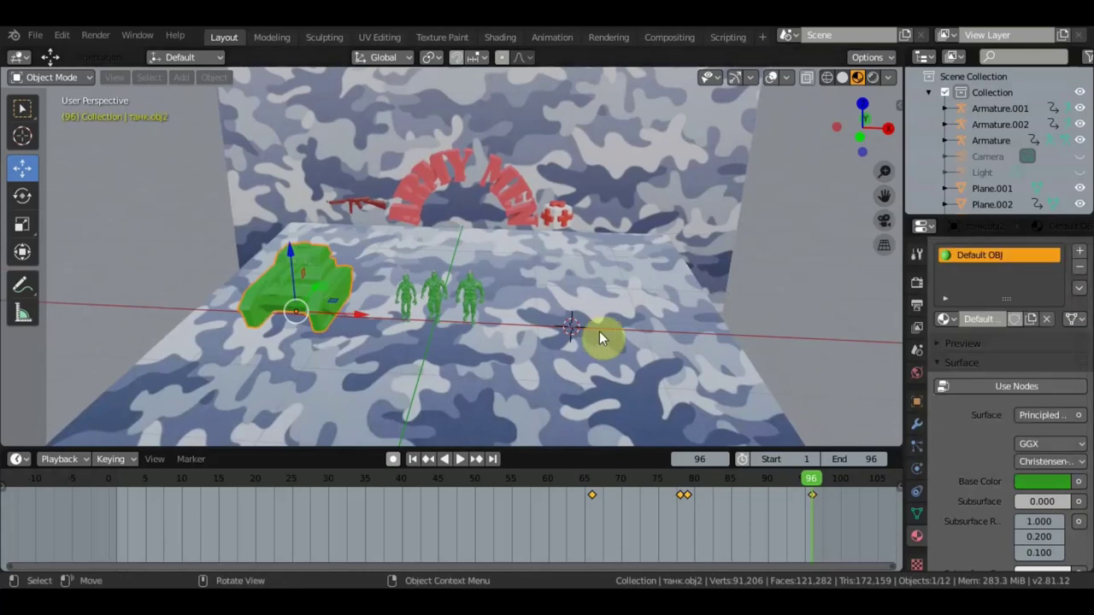
scroll(556, 302, up, 3)
mouse_move(557, 303)
middle_down()
mouse_move(599, 285)
mouse_move(580, 268)
mouse_move(569, 286)
middle_up()
scroll(580, 268, down, 2)
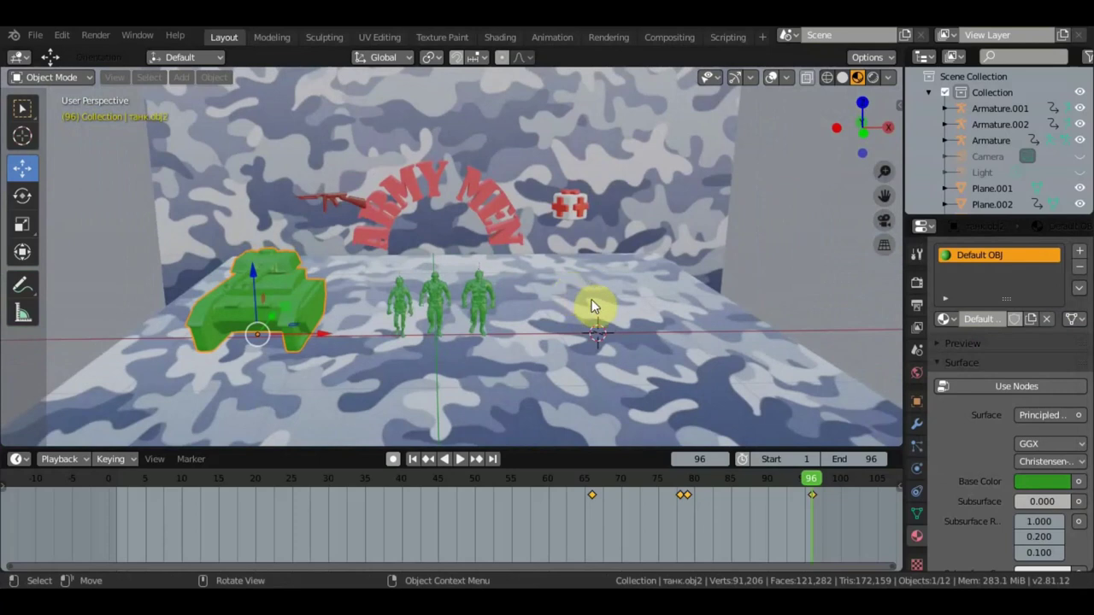
- At frame 78, slide the tank right beside the leftmost soldier and key its LocRot
key(KP_0)
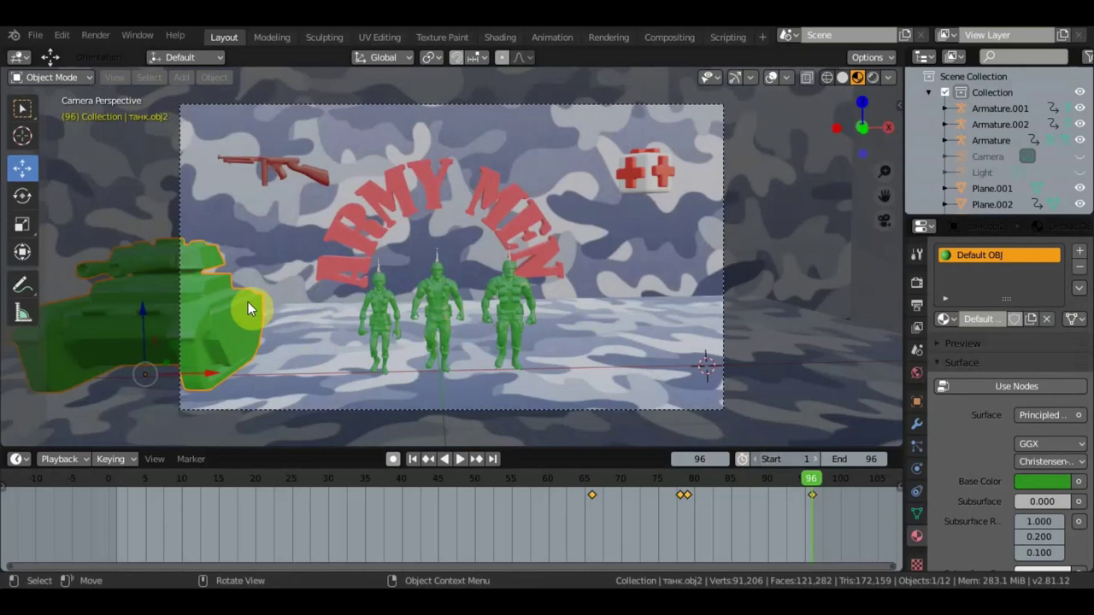
scroll(248, 304, down, 2)
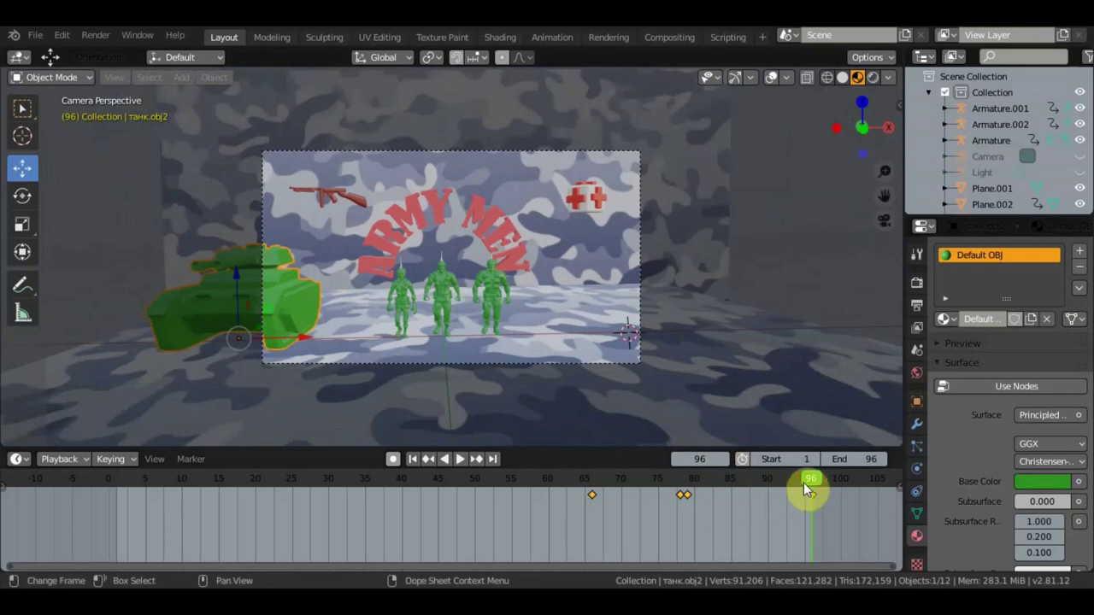
drag(769, 483, 684, 493)
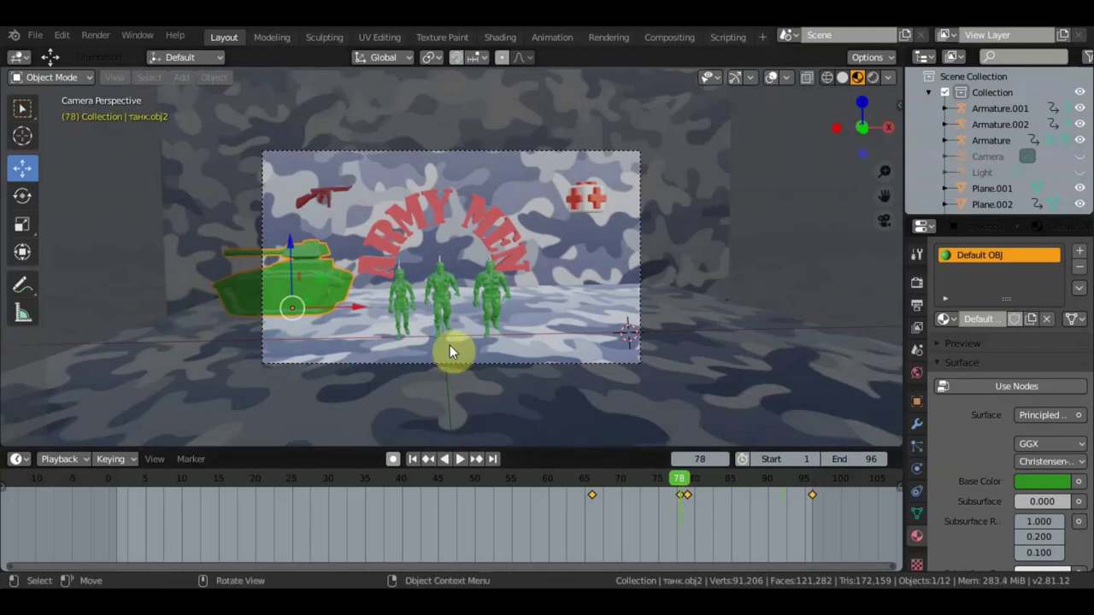
drag(357, 315, 424, 314)
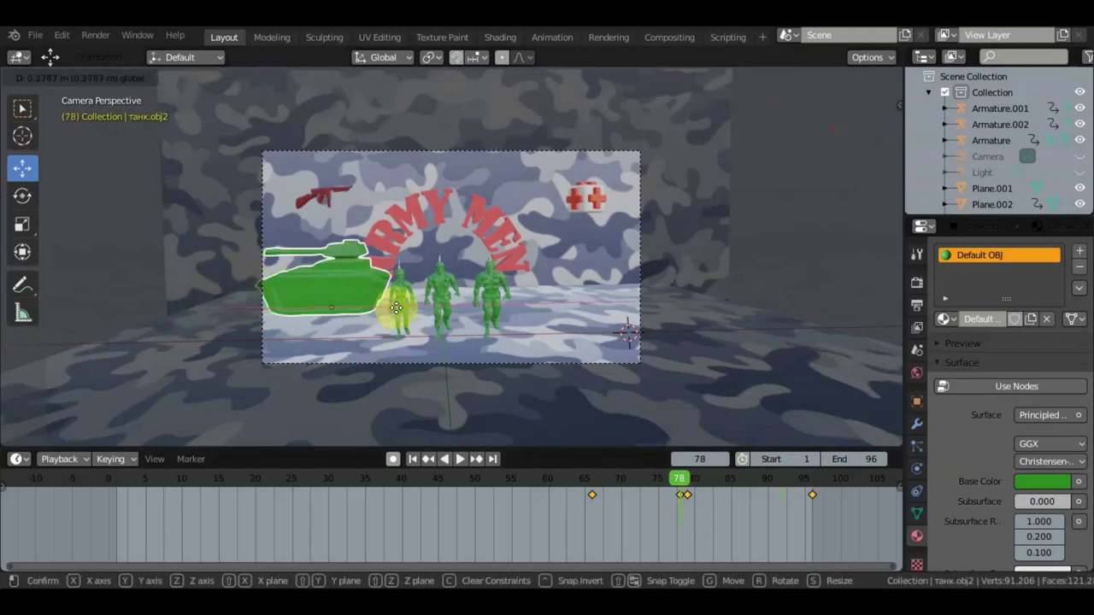
drag(424, 313, 437, 313)
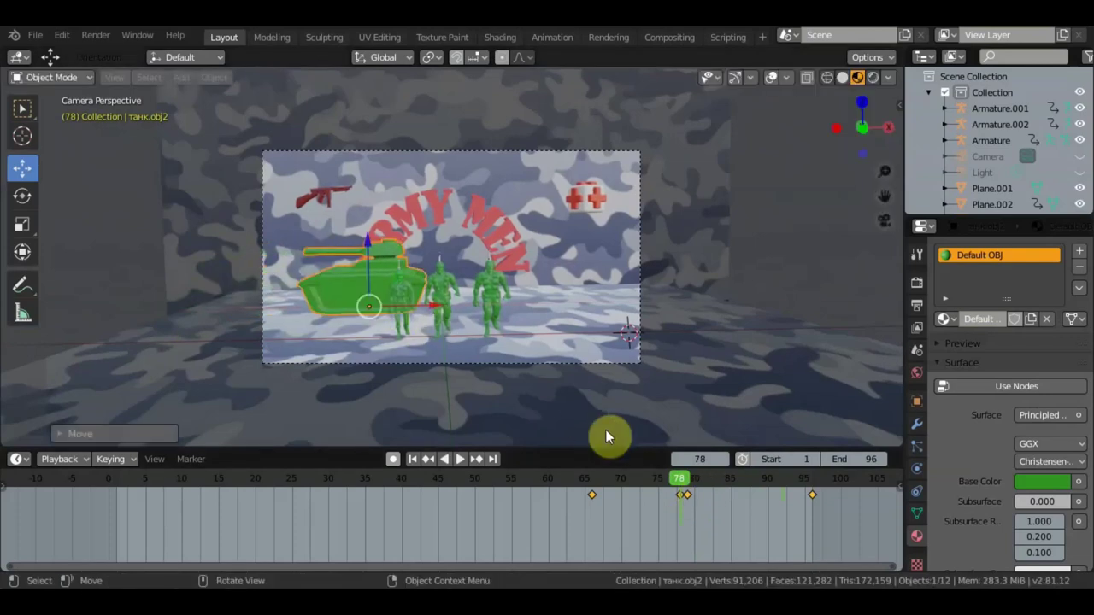
key(i)
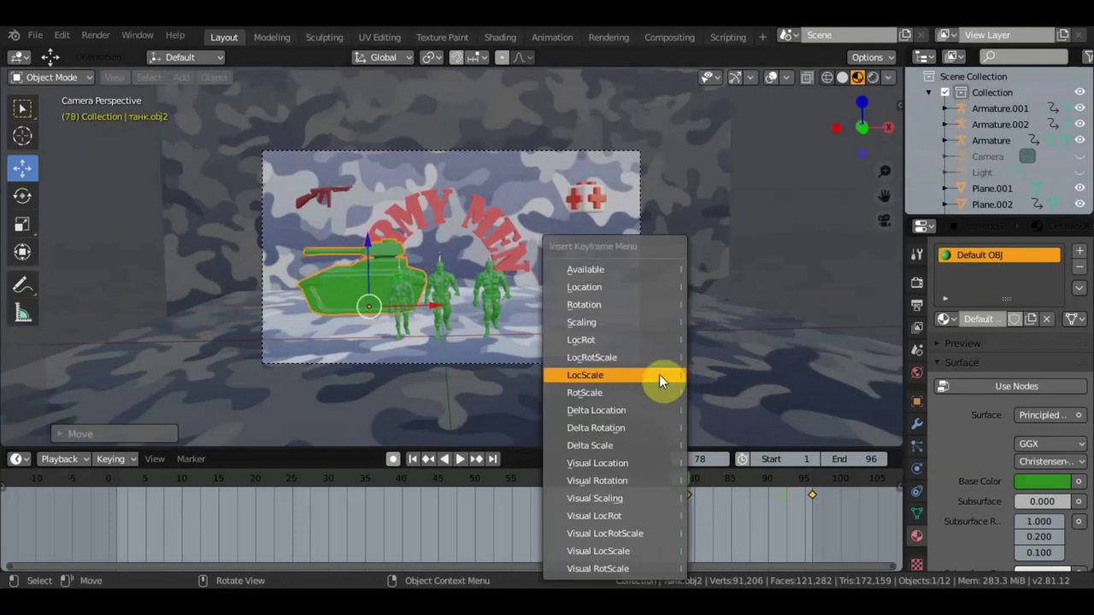
click(622, 339)
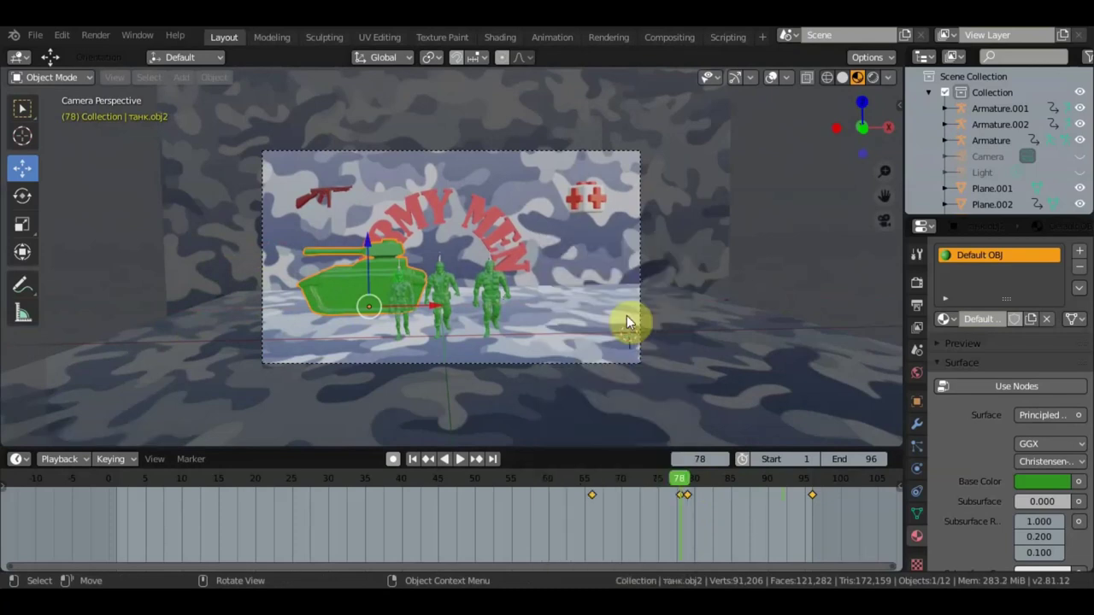
key(KP_7)
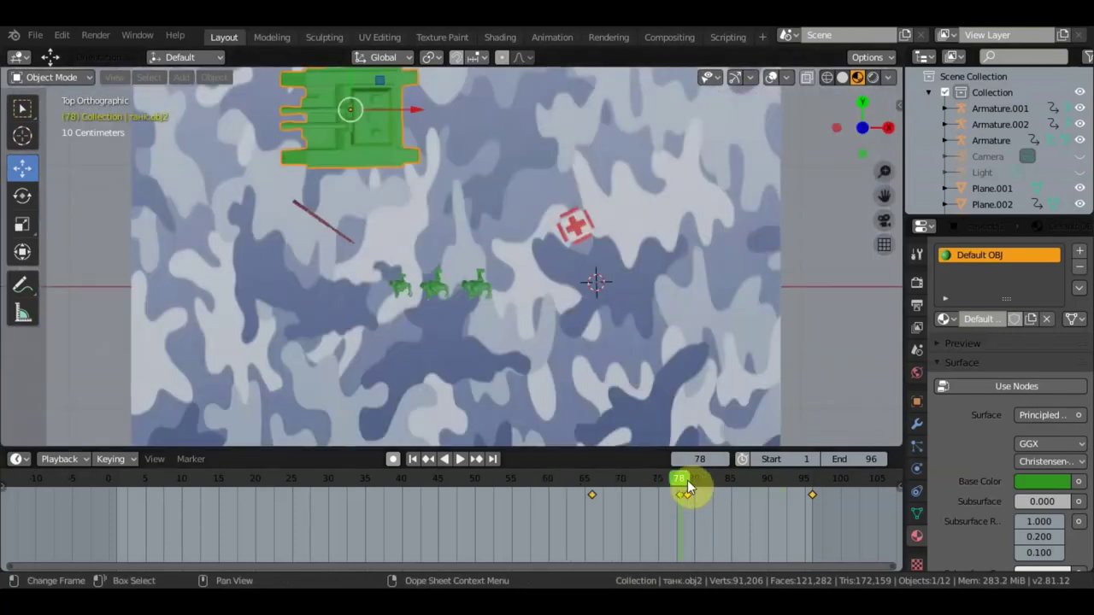
- Delete the tank's existing keyframe at frame 79
key(space)
key(space)
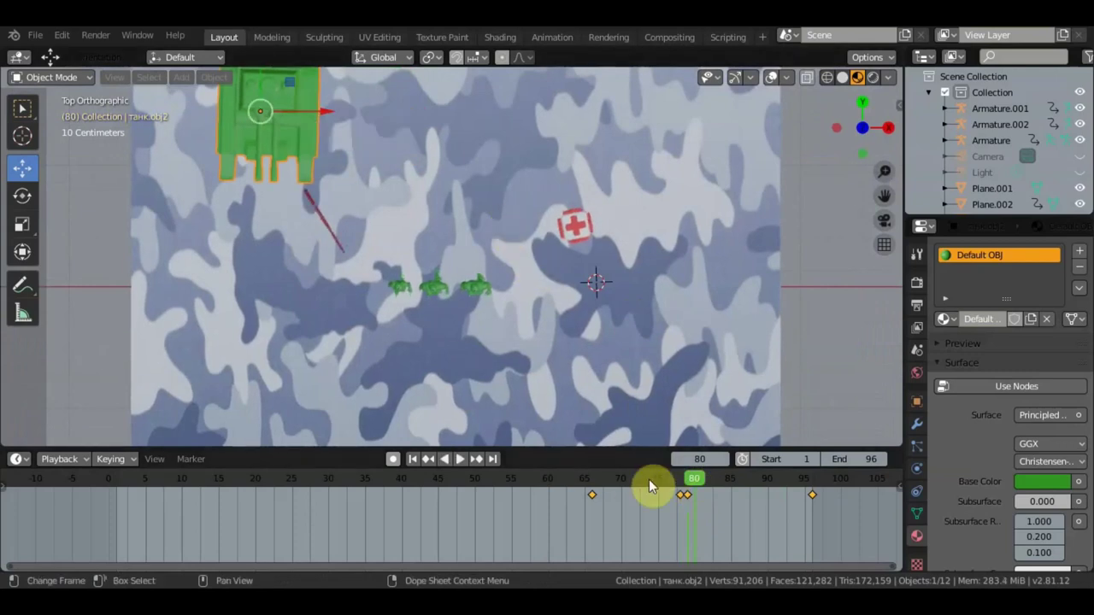
click(689, 484)
key(space)
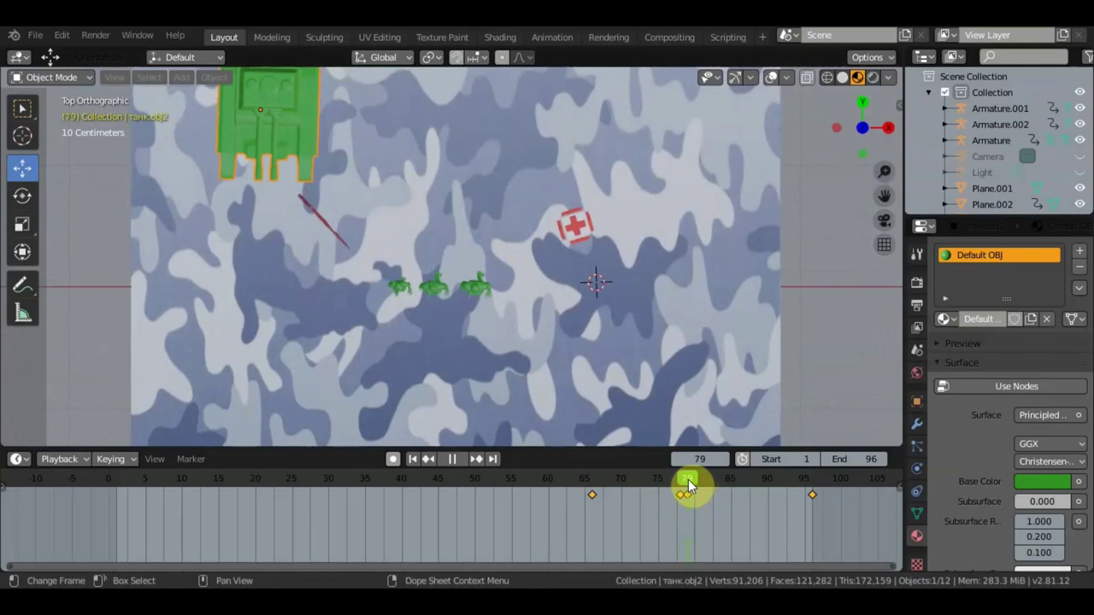
key(space)
click(690, 500)
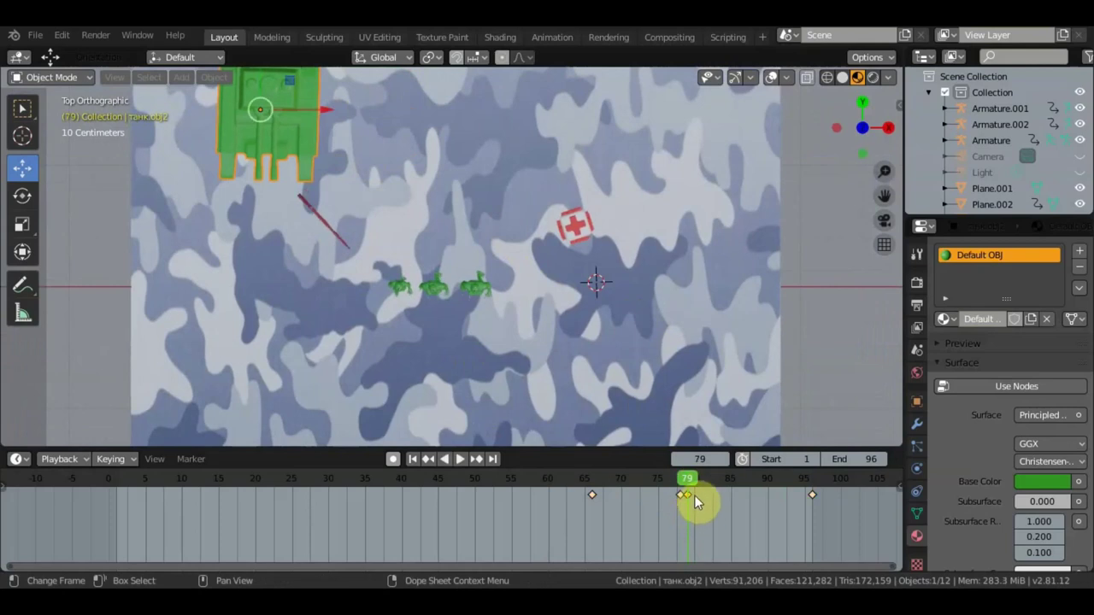
key(x)
click(696, 495)
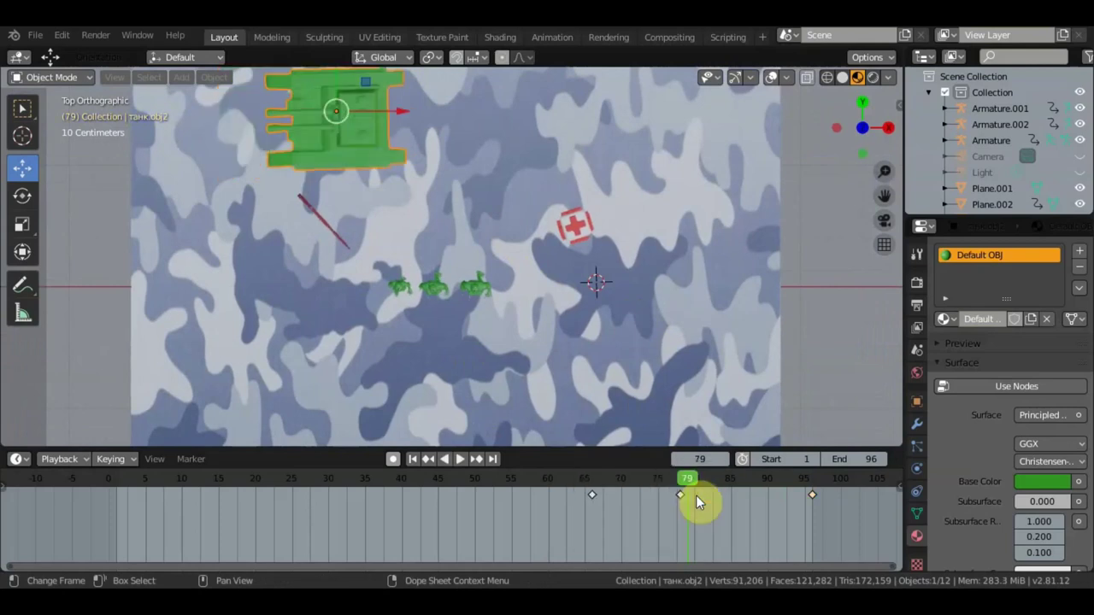
- Turn the tank to face down the field and key its LocRot at frame 79
scroll(458, 161, down, 1)
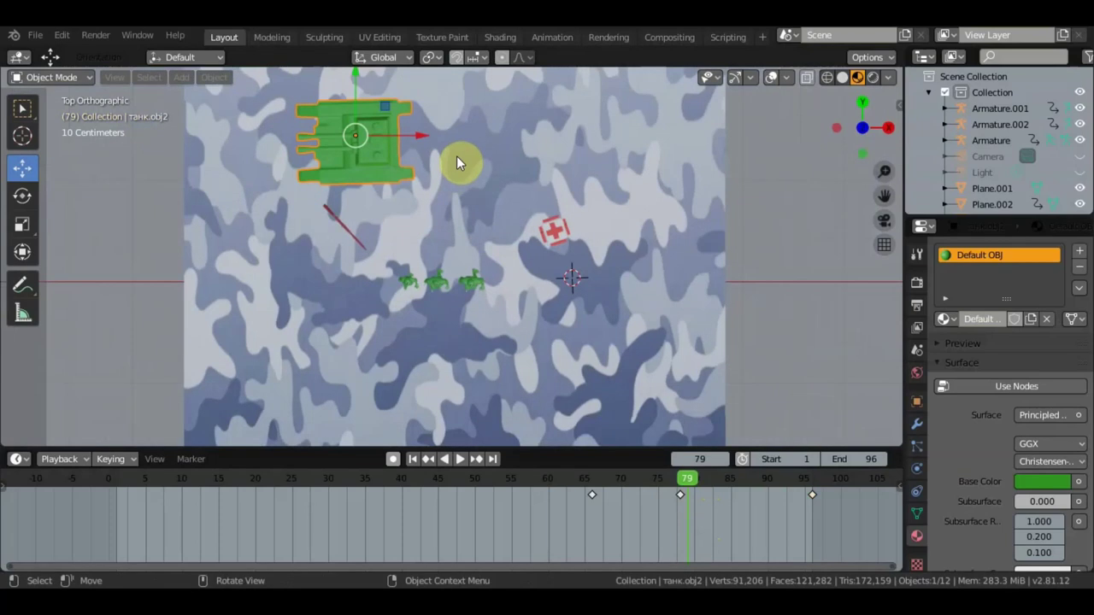
scroll(456, 157, down, 1)
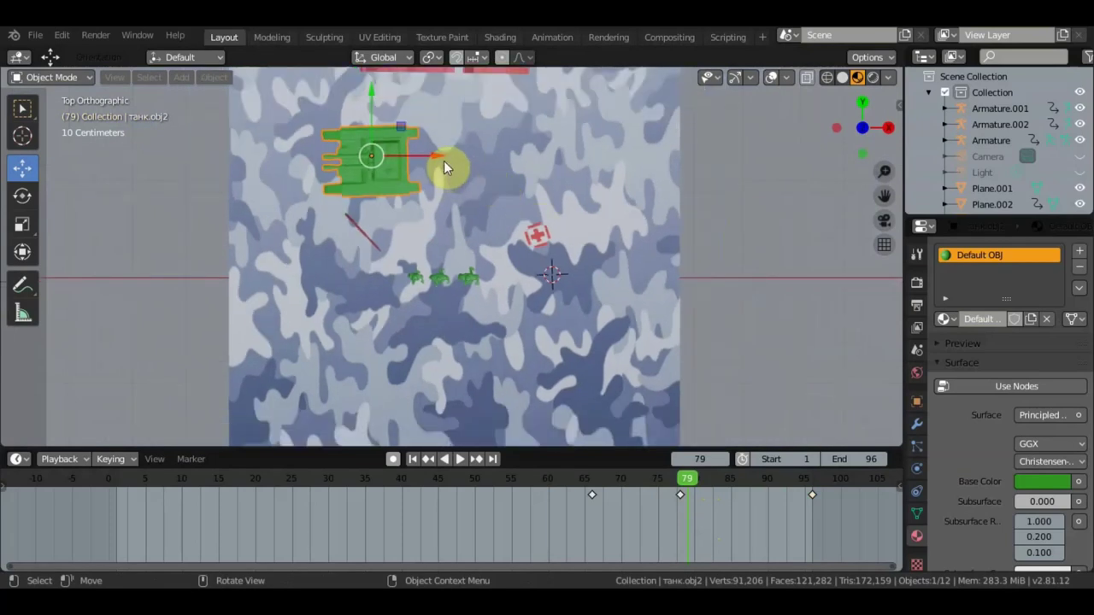
key(r)
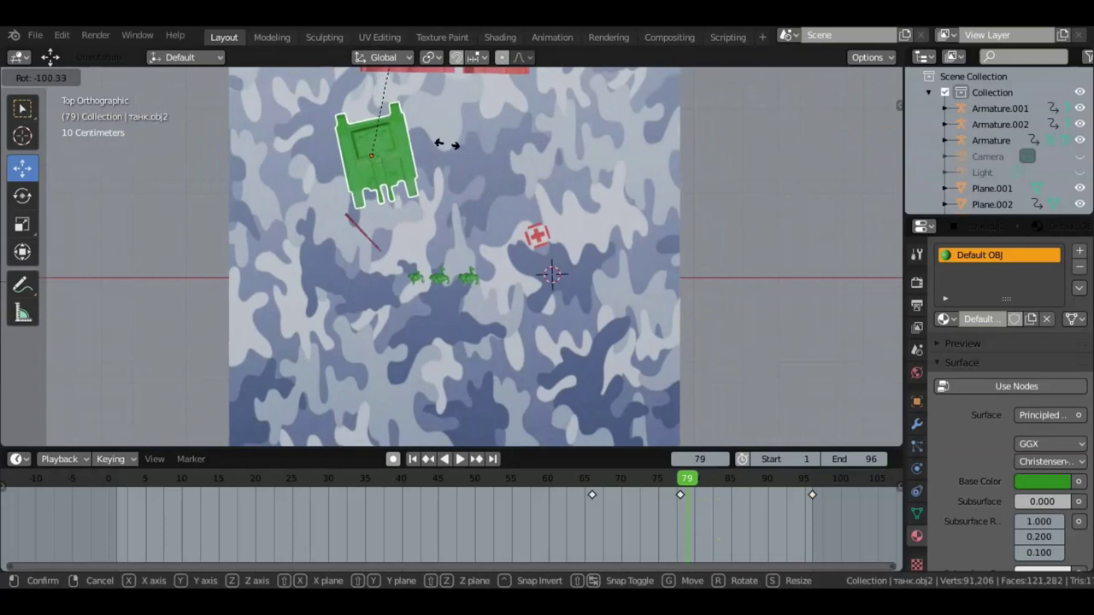
click(464, 243)
key(r)
click(484, 262)
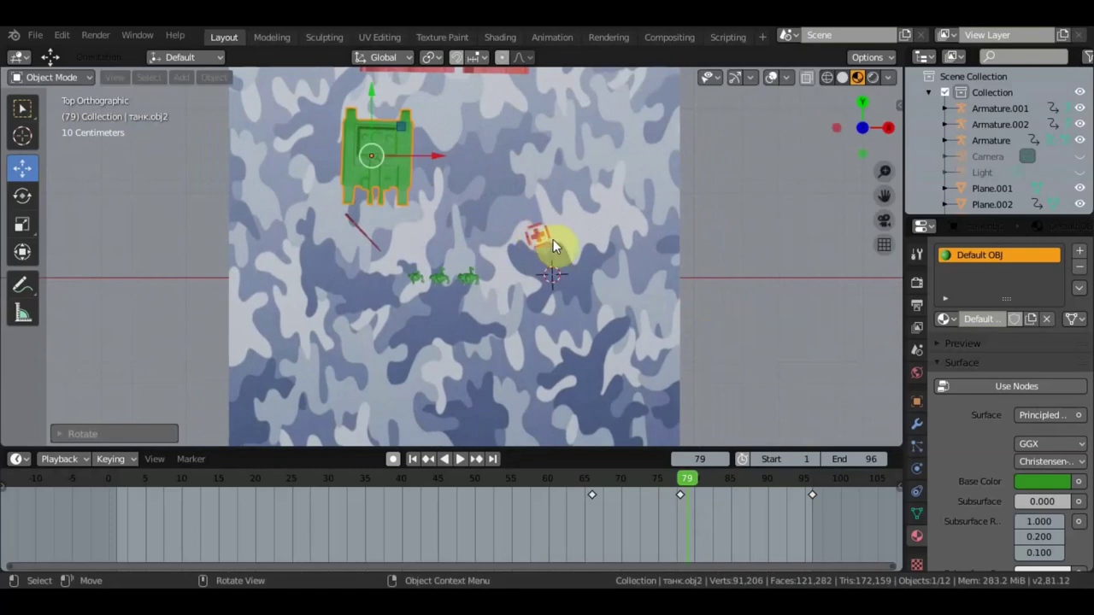
key(i)
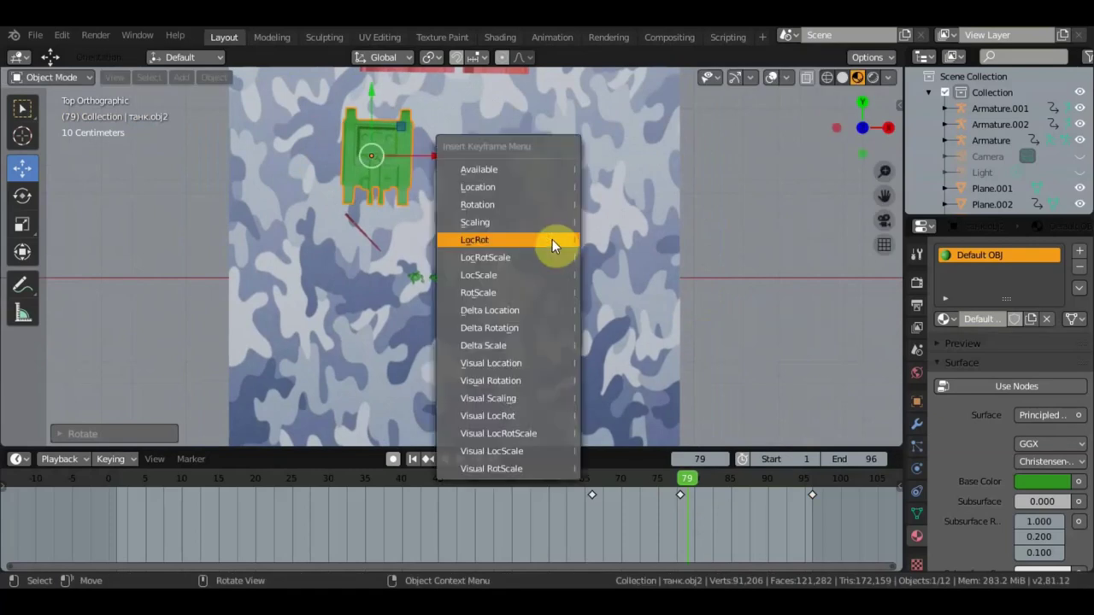
click(553, 239)
- Delete the tank's frame-96 keyframe and play the animation through to the end
key(space)
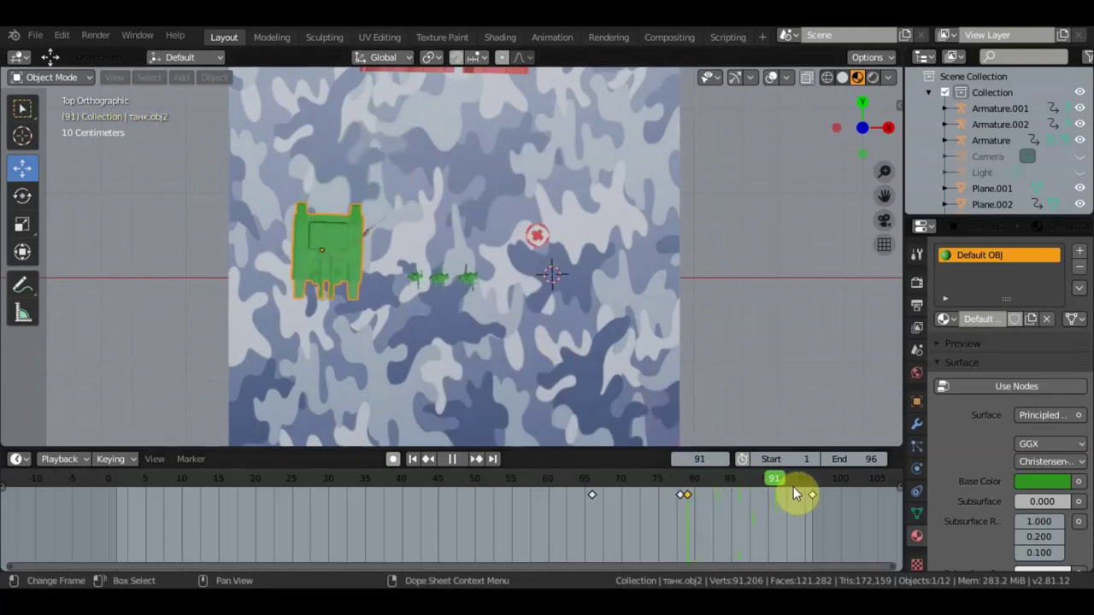
click(786, 492)
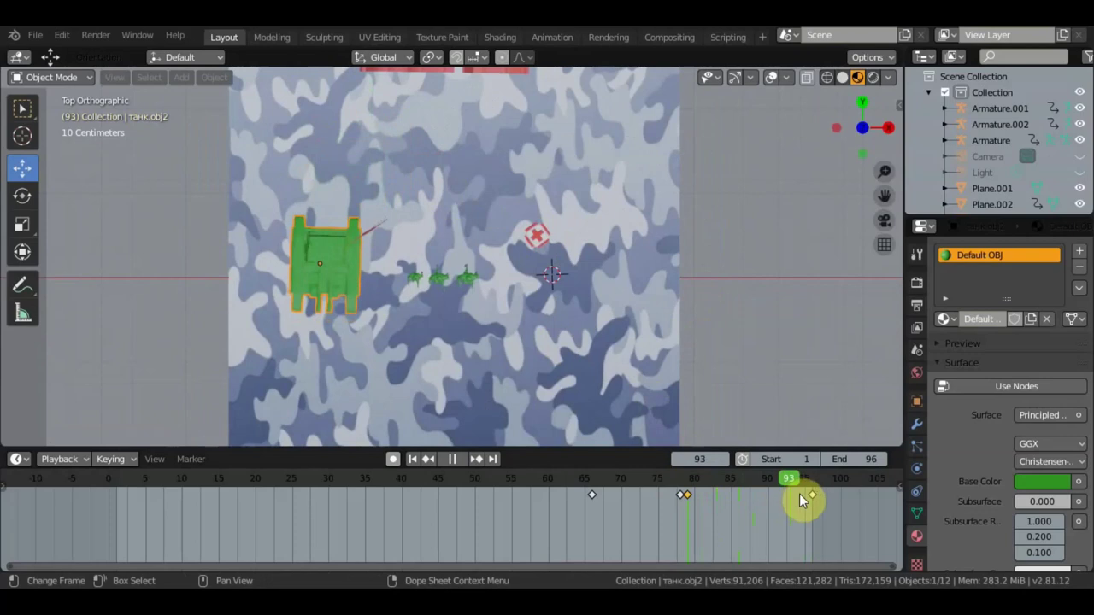
key(space)
click(812, 495)
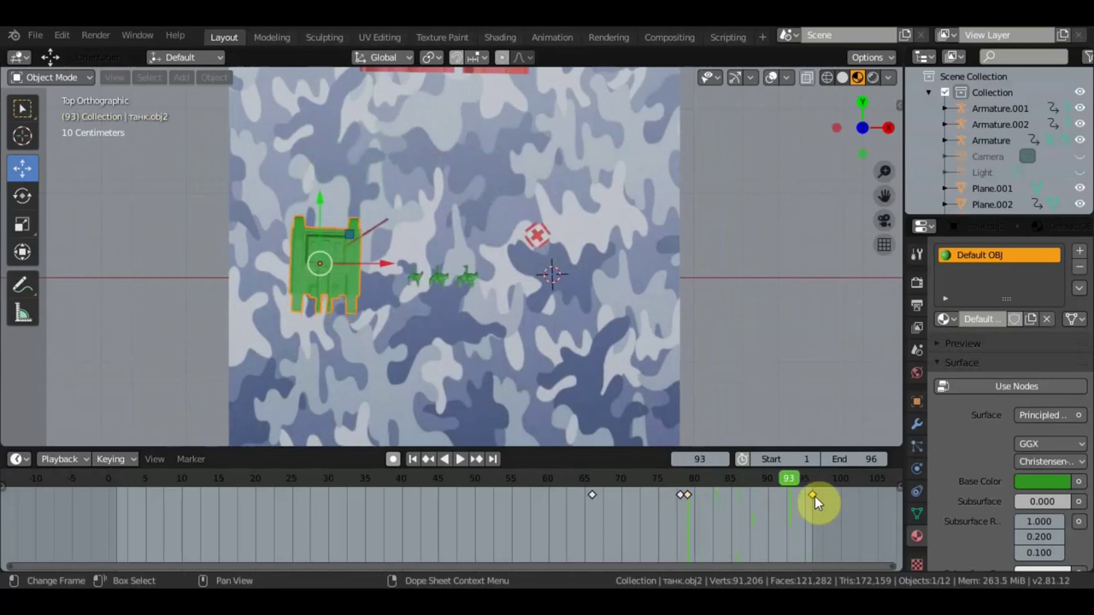
key(x)
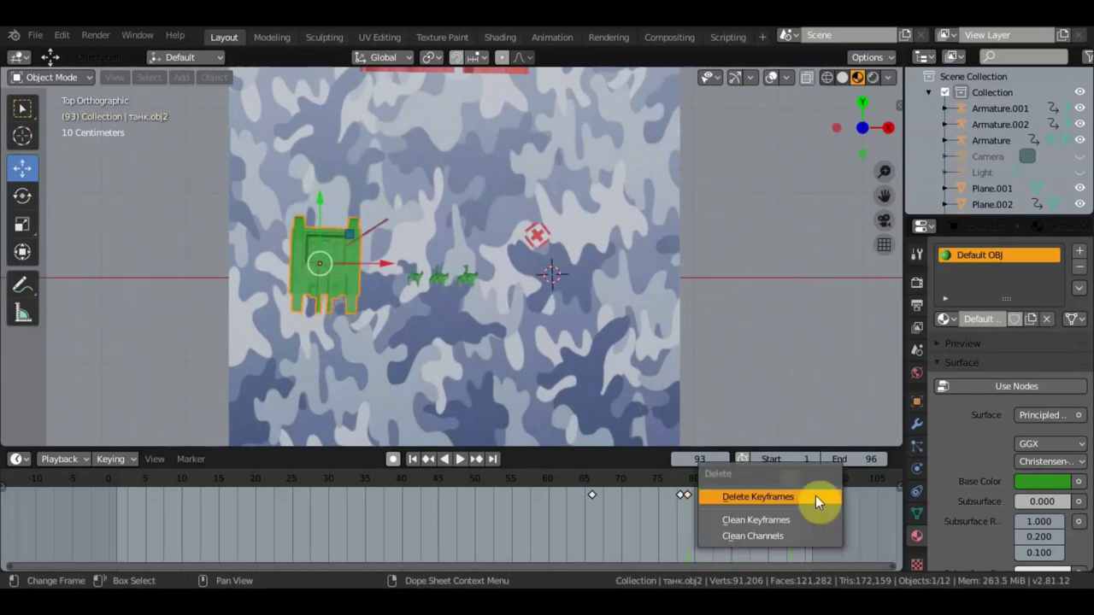
click(815, 496)
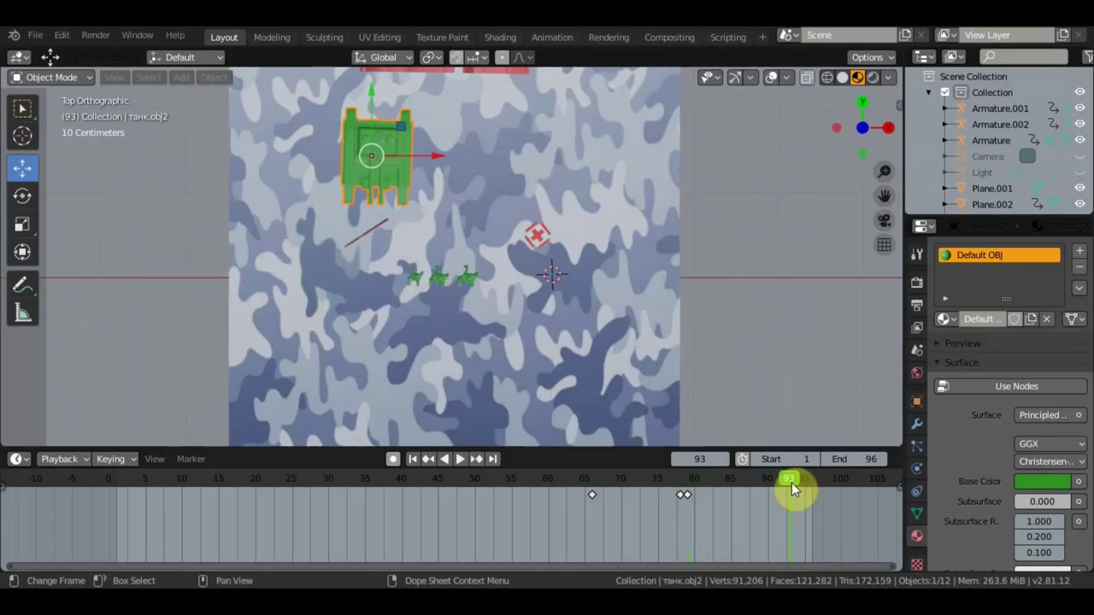
key(space)
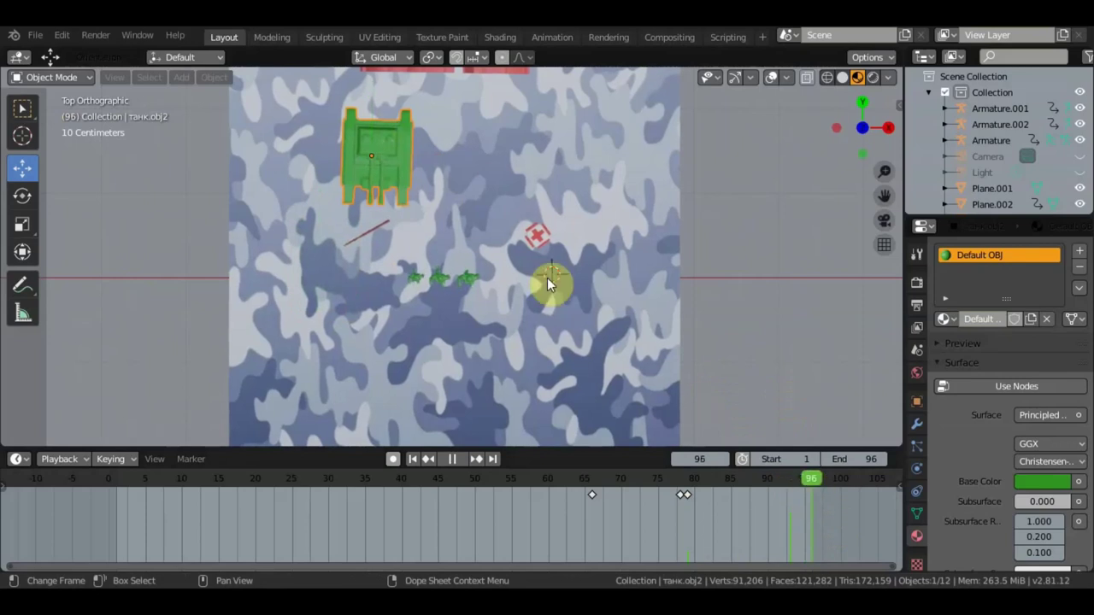
- Stop playback and move the tank down so it sits just left of the three soldiers
key(space)
drag(376, 93, 368, 205)
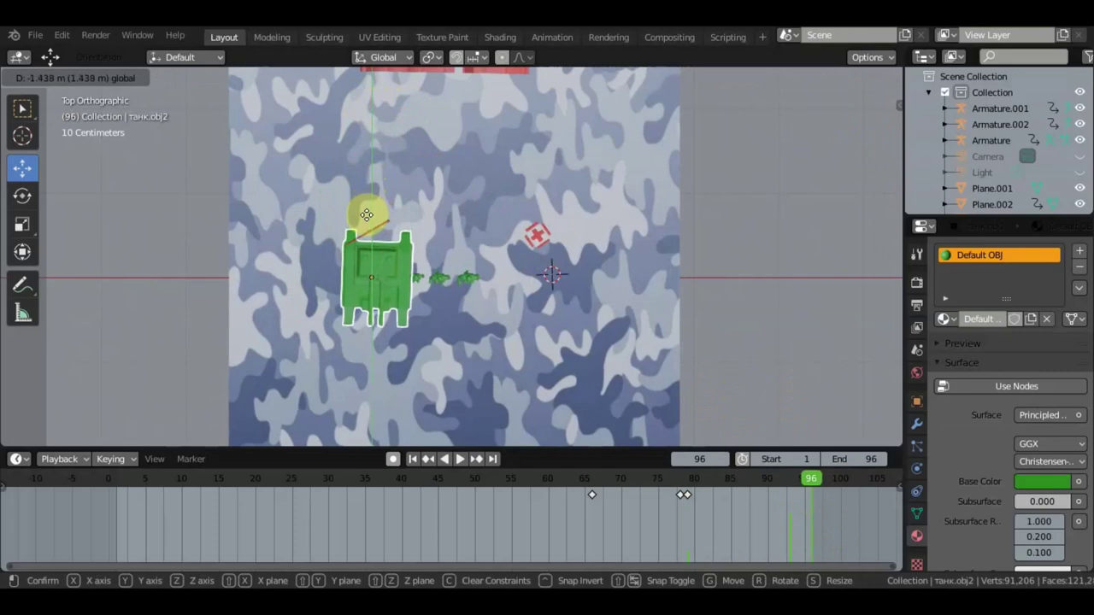
drag(368, 204, 368, 206)
scroll(449, 282, up, 4)
mouse_move(448, 282)
middle_down()
mouse_move(465, 85)
mouse_move(447, 217)
middle_up()
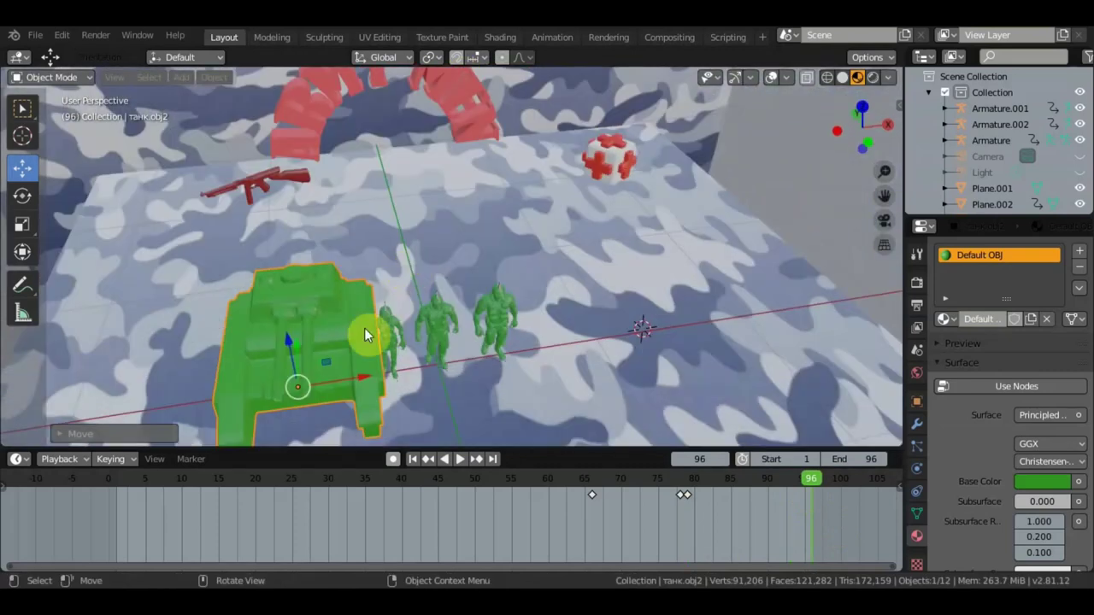
mouse_move(366, 379)
mouse_down()
mouse_move(350, 374)
mouse_move(387, 364)
mouse_up()
middle_drag(529, 318, 517, 340)
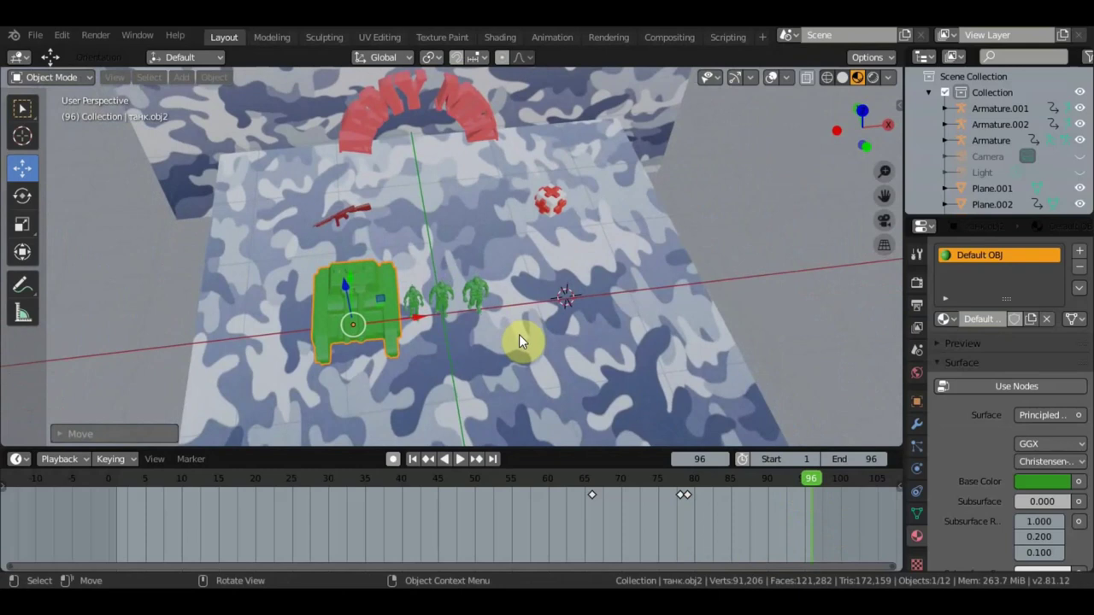
- Insert a LocRot keyframe for the tank at frame 96 and play the animation
key(i)
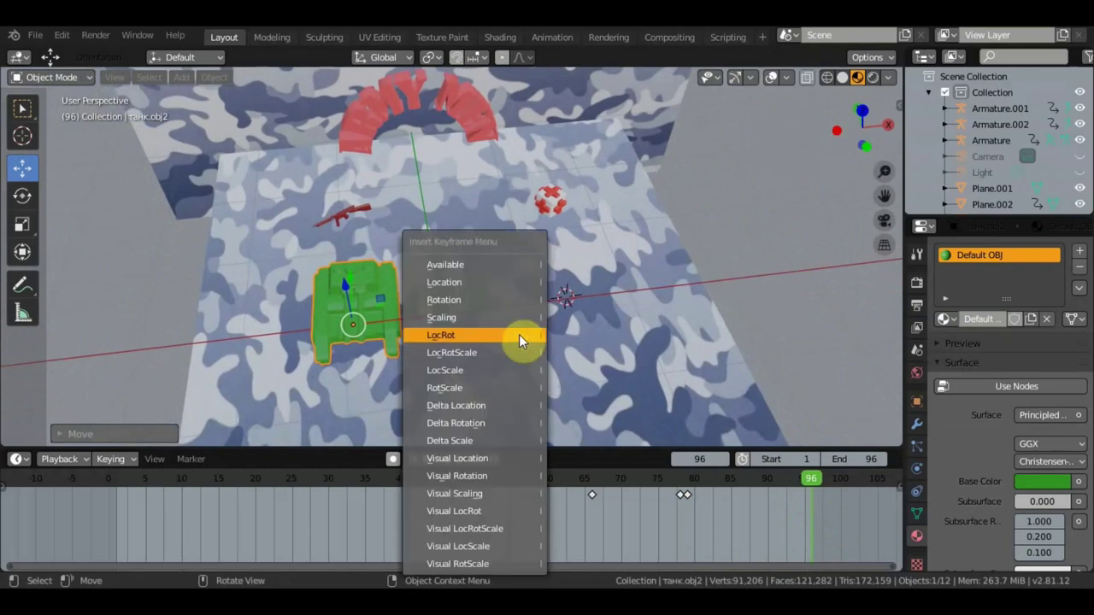
click(519, 334)
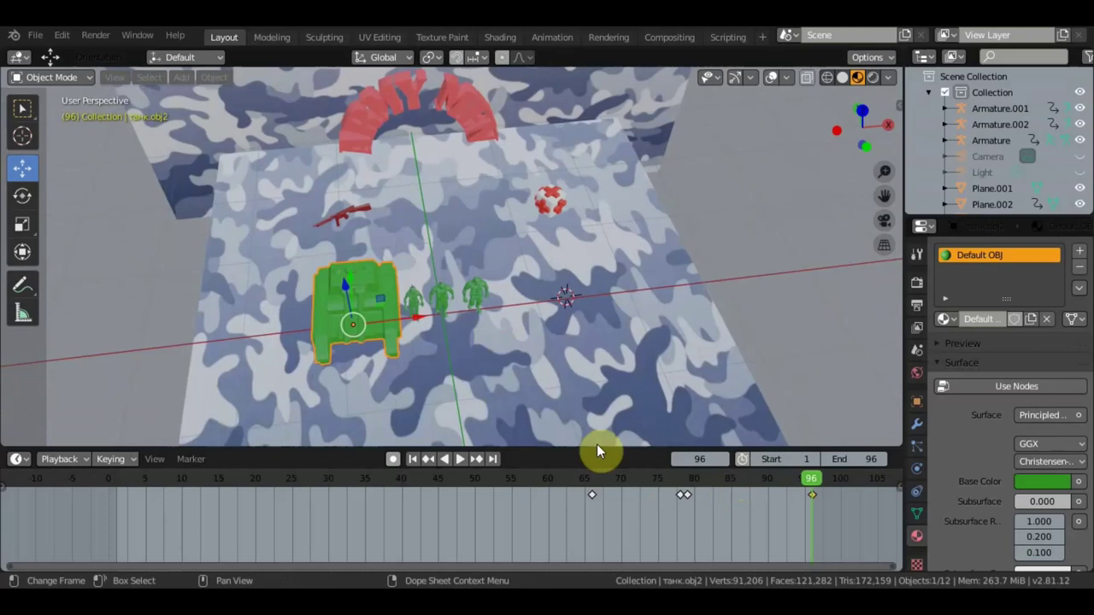
click(459, 460)
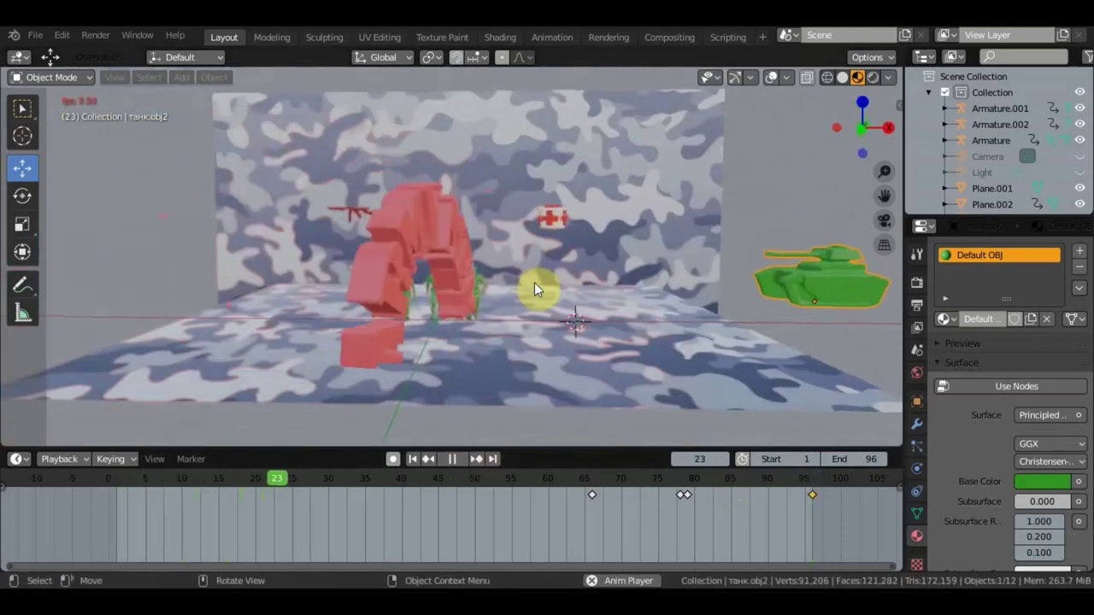
- Watch playback through the scene camera, pause at frame 91 and zoom into the camera frame
key(KP_0)
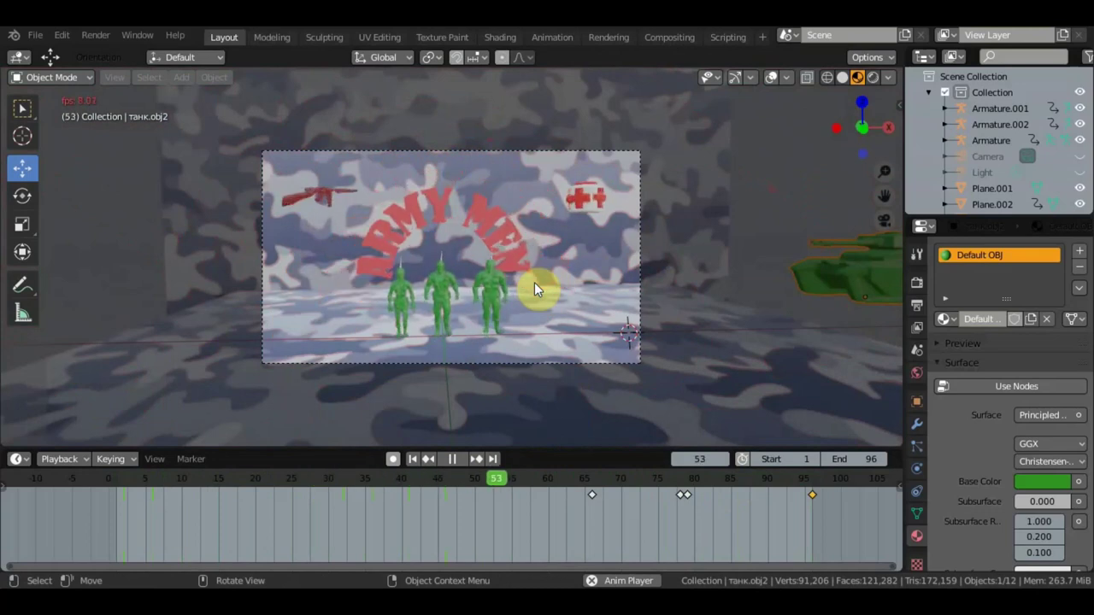
click(453, 460)
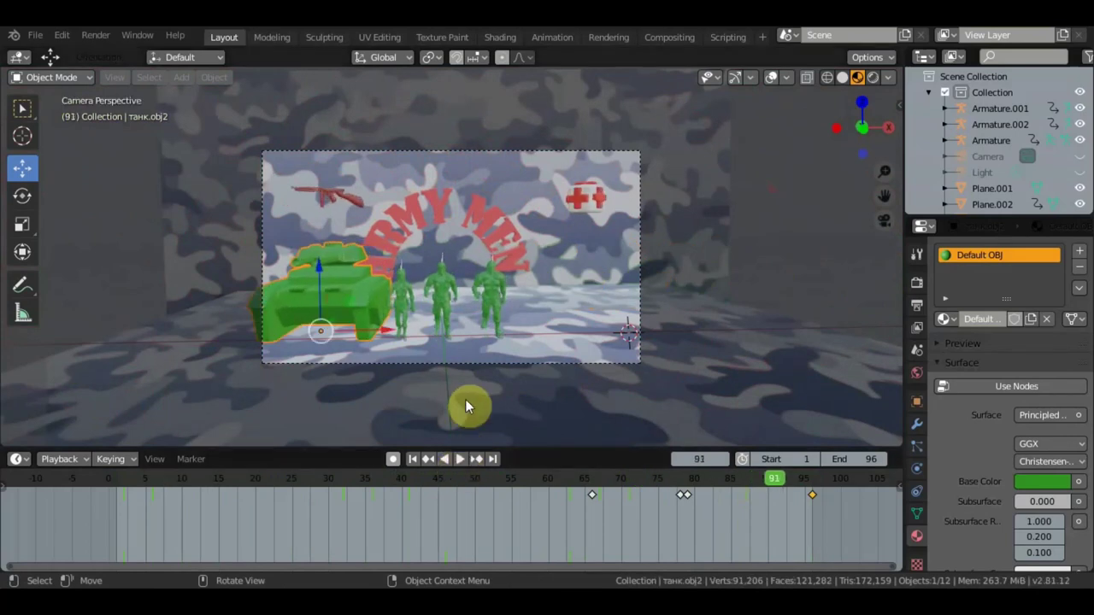
scroll(465, 399, up, 2)
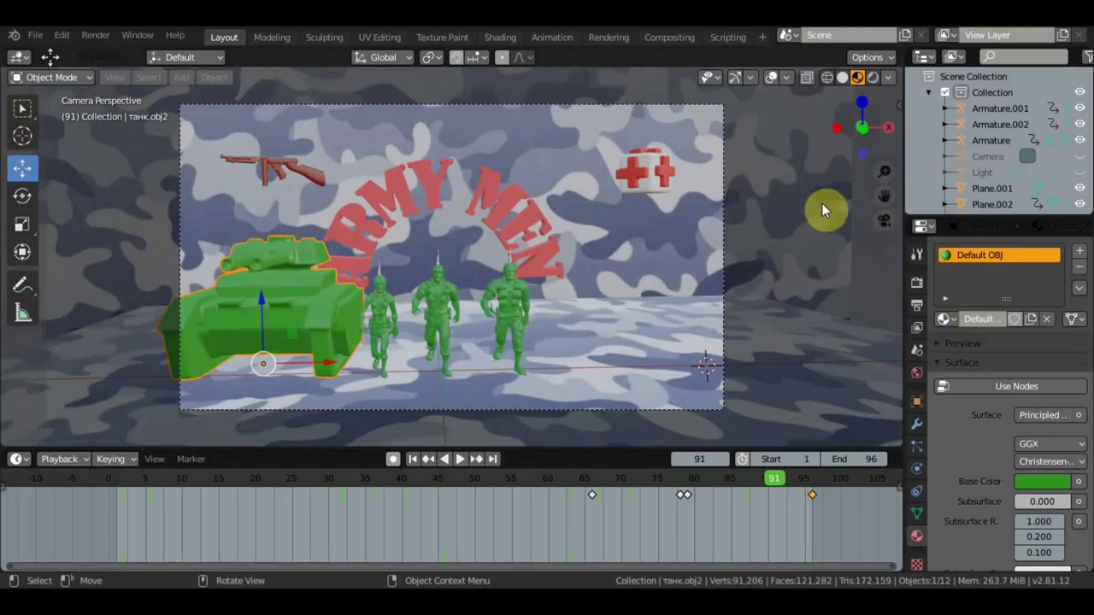
click(885, 219)
- Save the army men scene under a new file name
click(35, 36)
click(79, 158)
click(786, 557)
- Open the helicopter .blend file from the recent helicopter folder
click(35, 36)
click(78, 208)
click(213, 554)
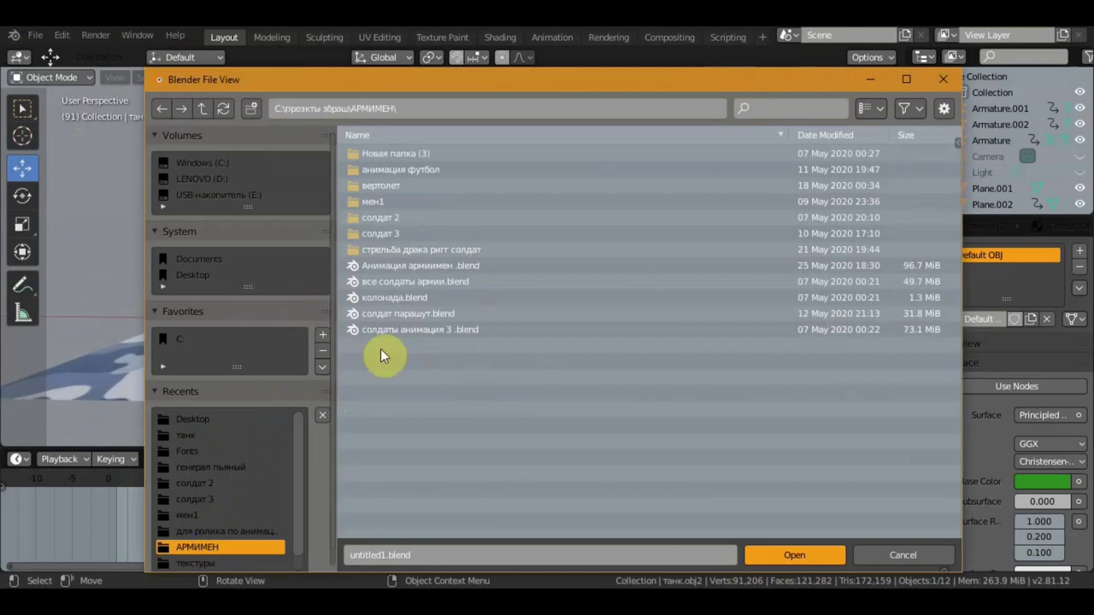
double_click(391, 250)
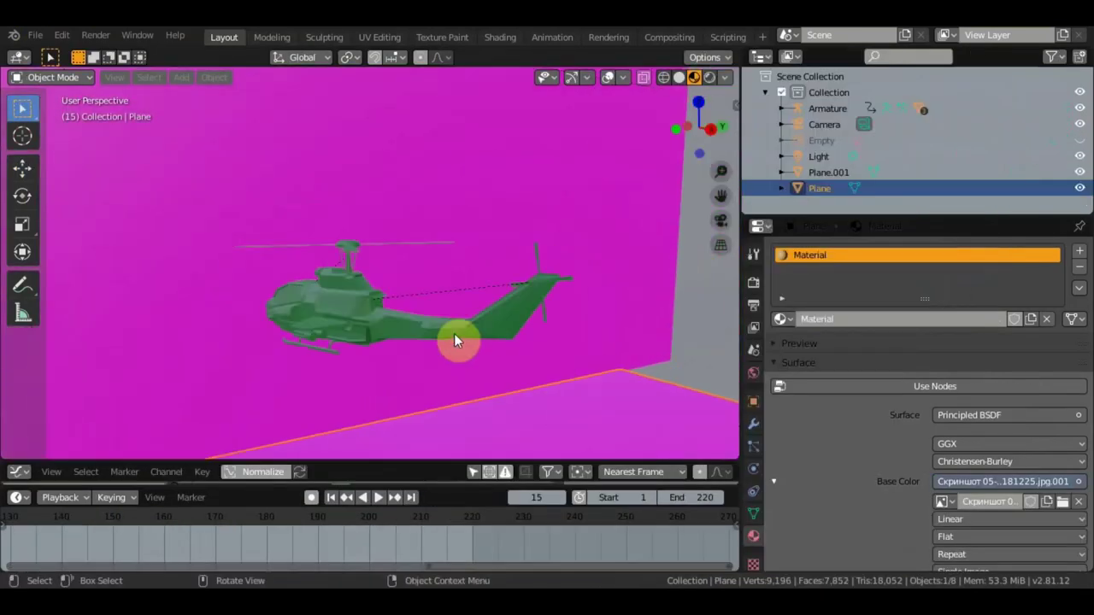
- Inspect the helicopter body, tail rotor and sky backdrop, and play the helicopter animation
click(454, 340)
scroll(454, 340, up, 3)
scroll(403, 282, up, 2)
click(550, 271)
mouse_move(550, 271)
middle_down()
mouse_move(423, 267)
mouse_move(325, 247)
middle_up()
scroll(325, 247, down, 3)
click(283, 297)
middle_drag(283, 297, 351, 282)
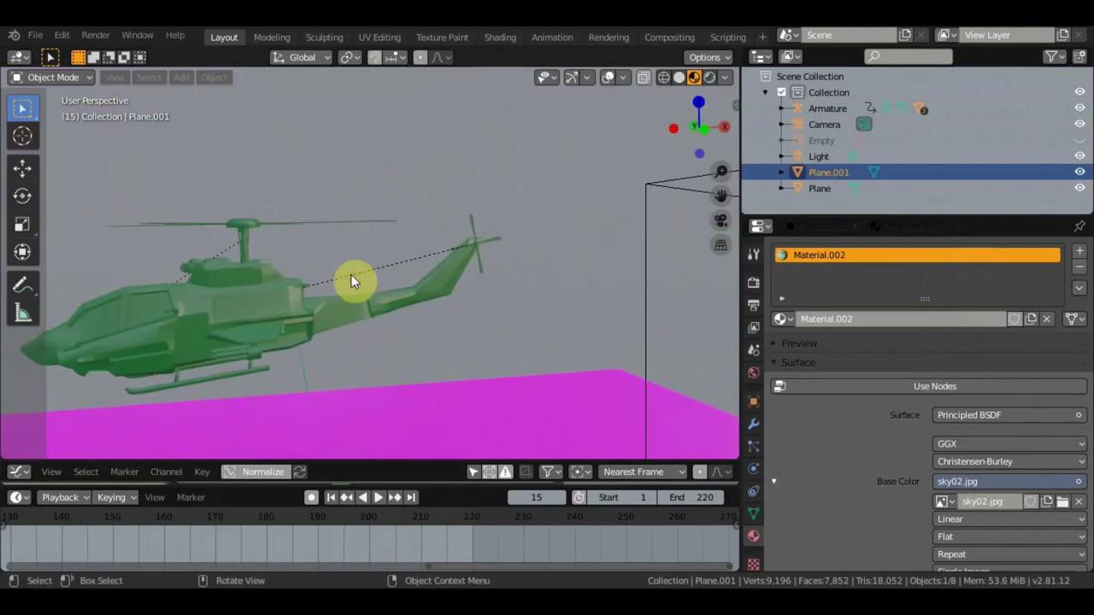
click(376, 498)
mouse_move(515, 388)
middle_down()
mouse_move(412, 344)
mouse_move(452, 232)
middle_up()
- Check the rotor and body, then view the armature and mesh properties in wireframe
click(490, 321)
click(446, 222)
click(466, 241)
click(453, 163)
click(476, 307)
middle_drag(422, 312, 436, 239)
key(shift+z)
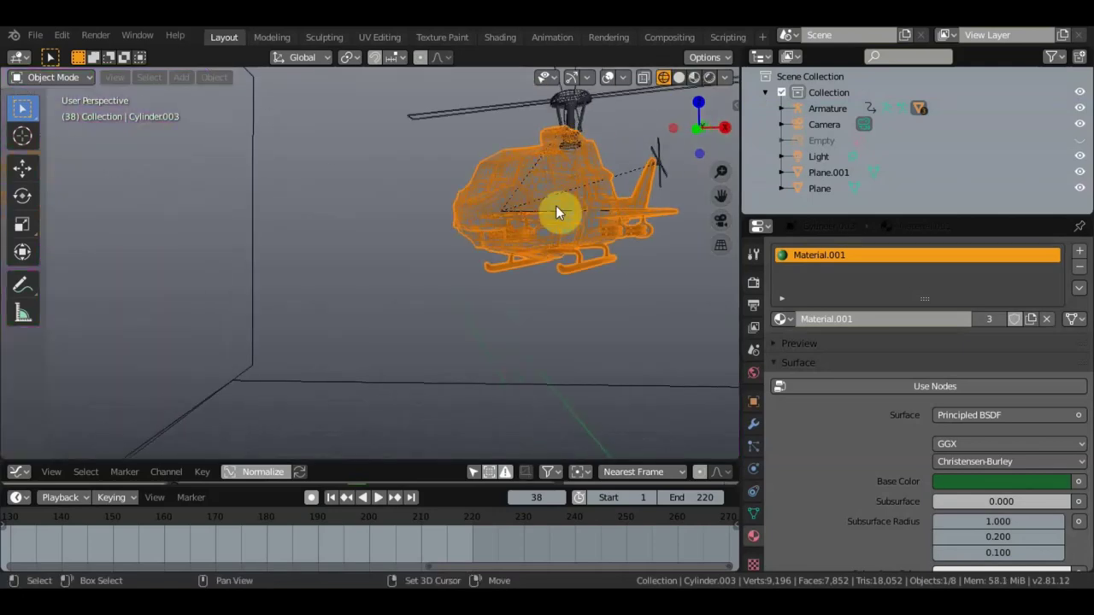
click(611, 254)
click(753, 492)
key(shift+z)
scroll(706, 341, down, 3)
click(414, 258)
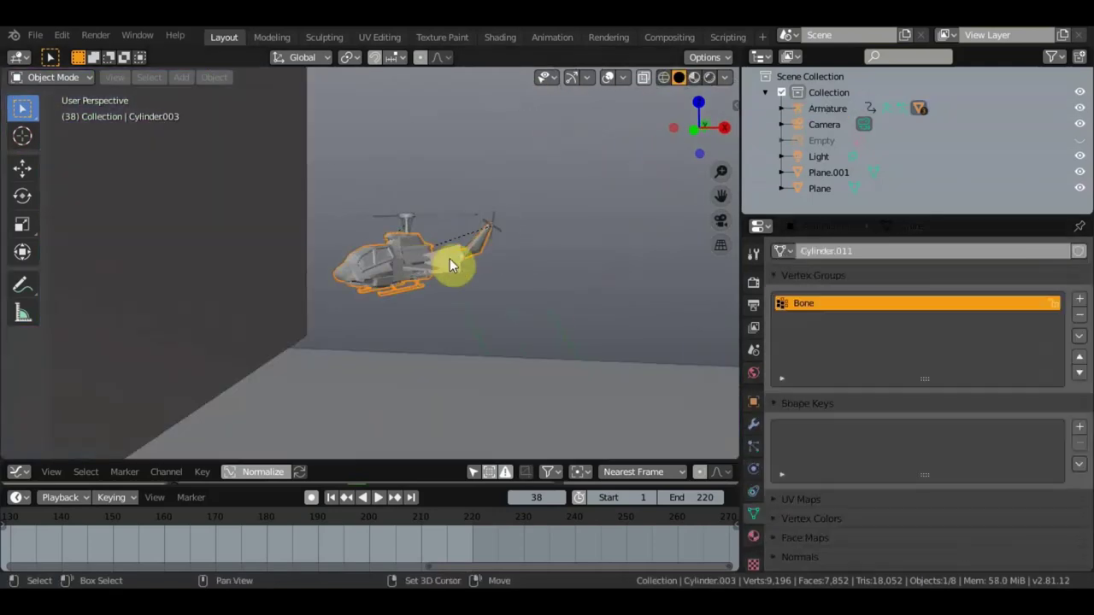
- Reopen the recent untitled.blend army men scene, discarding unsaved changes
scroll(414, 229, up, 4)
scroll(479, 226, down, 3)
scroll(590, 274, down, 2)
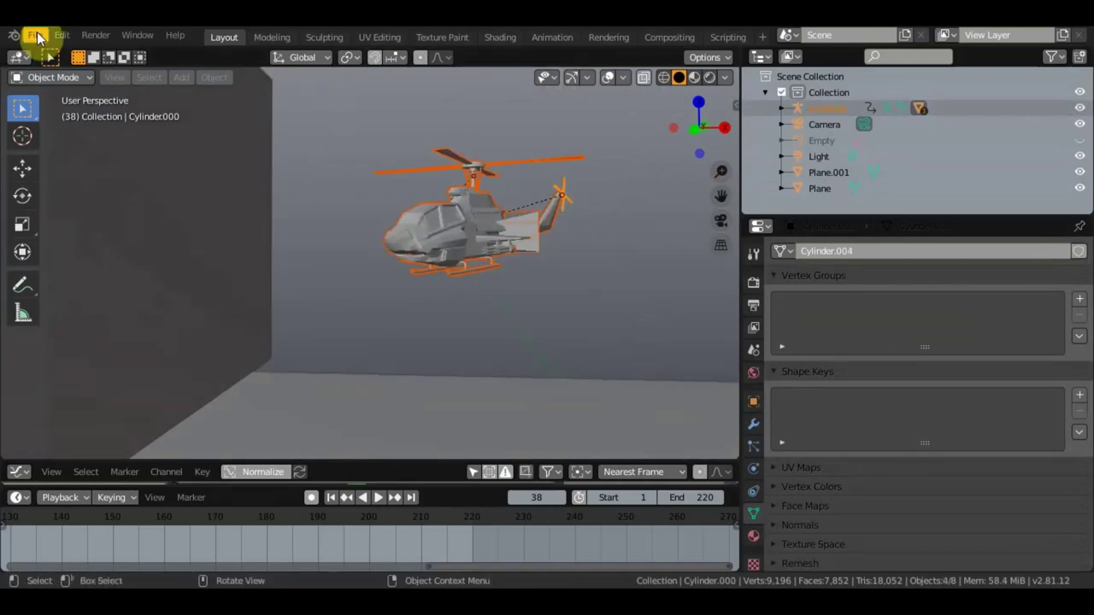
scroll(264, 280, down, 5)
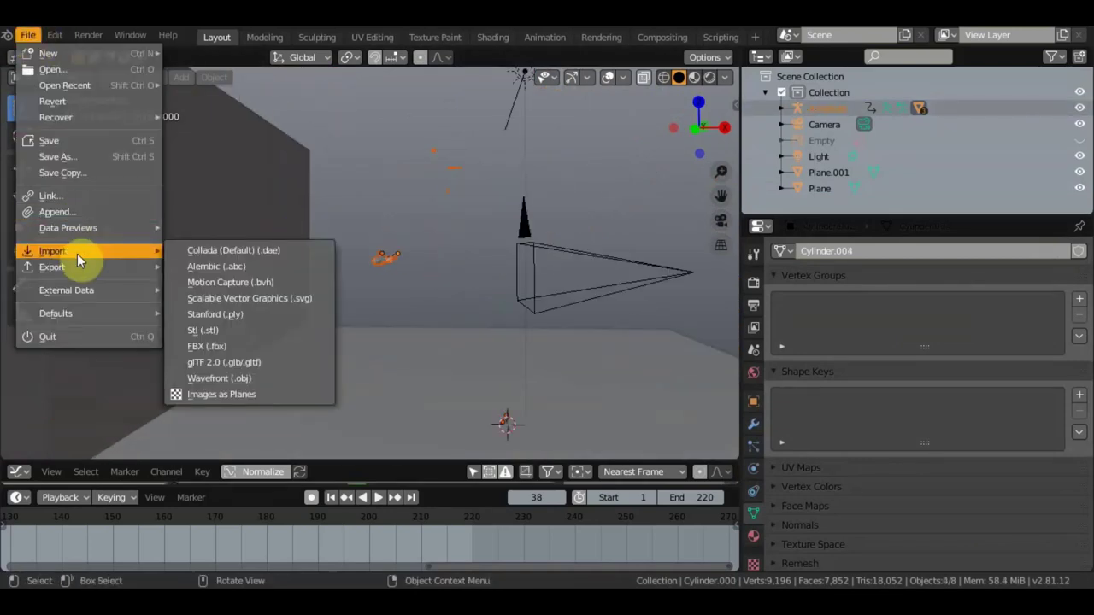
click(214, 283)
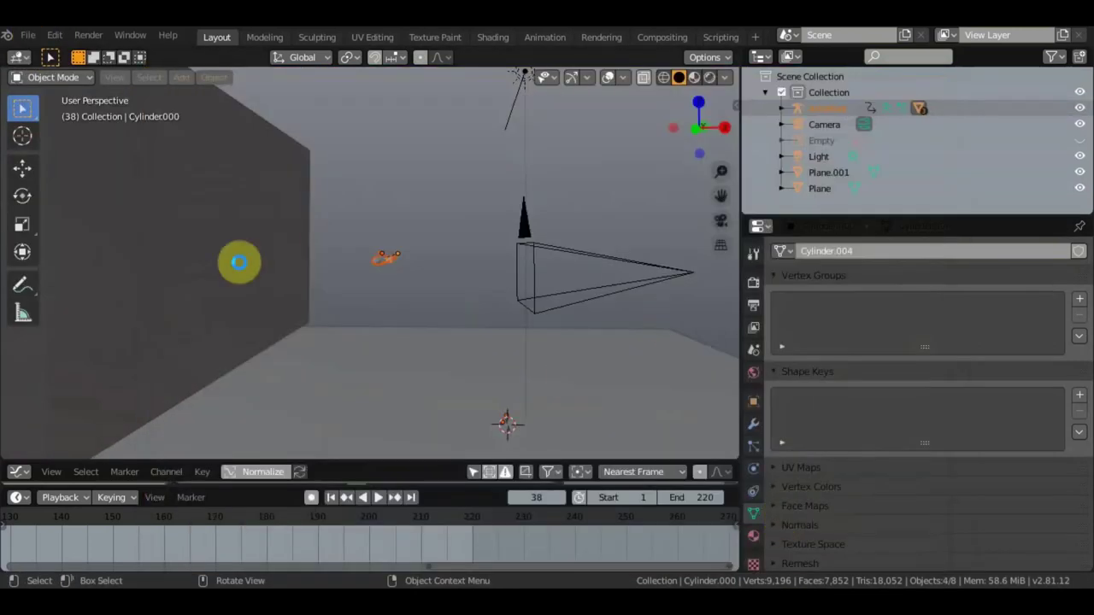
scroll(395, 337, up, 5)
click(29, 35)
mouse_move(64, 84)
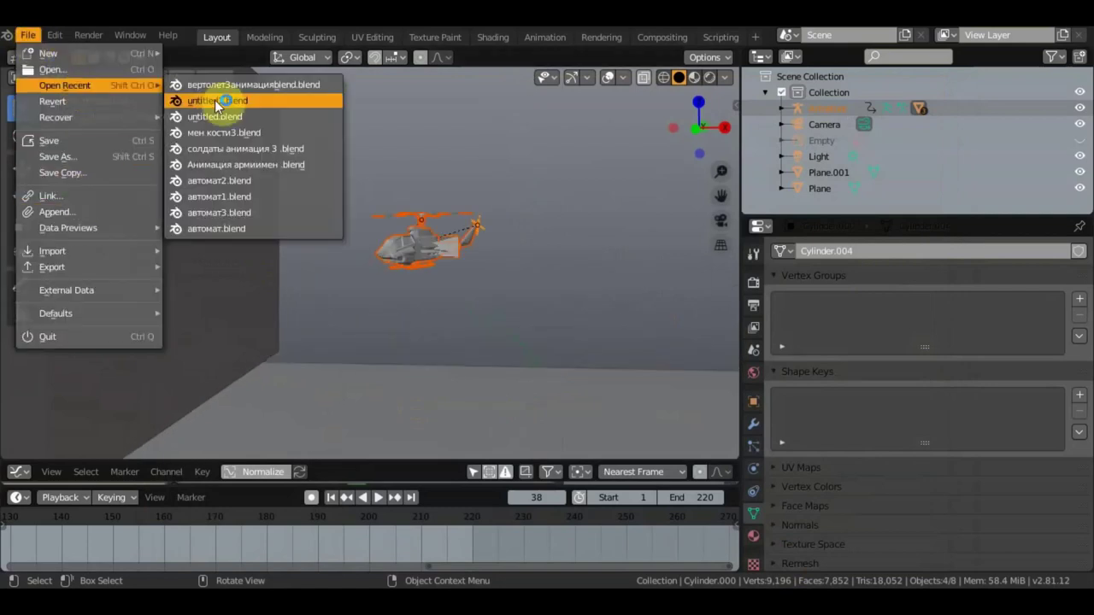
click(215, 100)
click(568, 324)
- Import the helicopter animation FBX file вертолет3анимацияblend.fbx
click(35, 35)
click(214, 364)
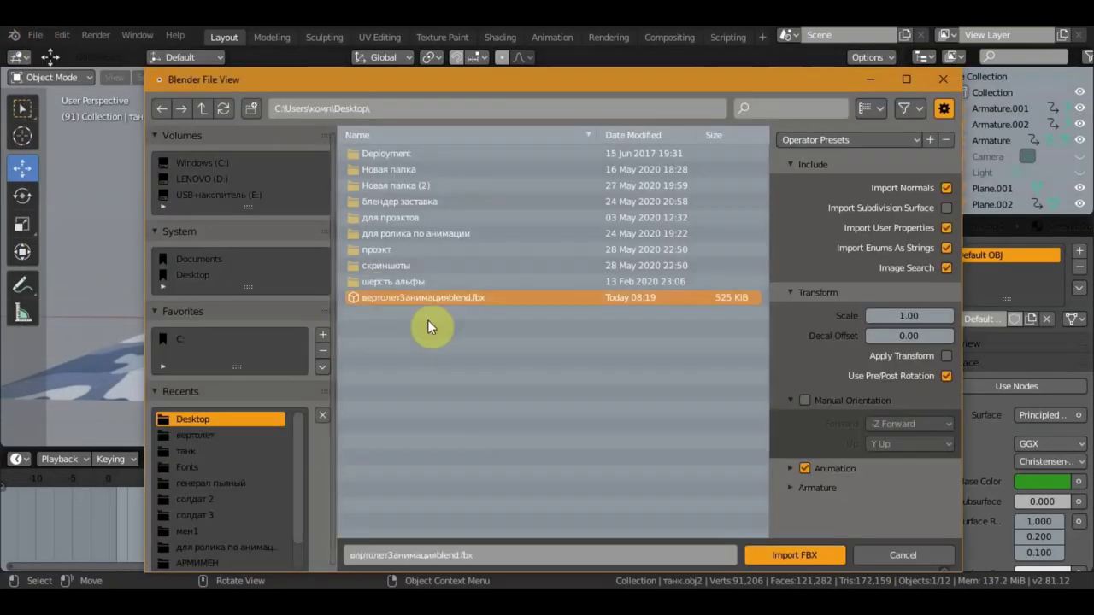
double_click(374, 297)
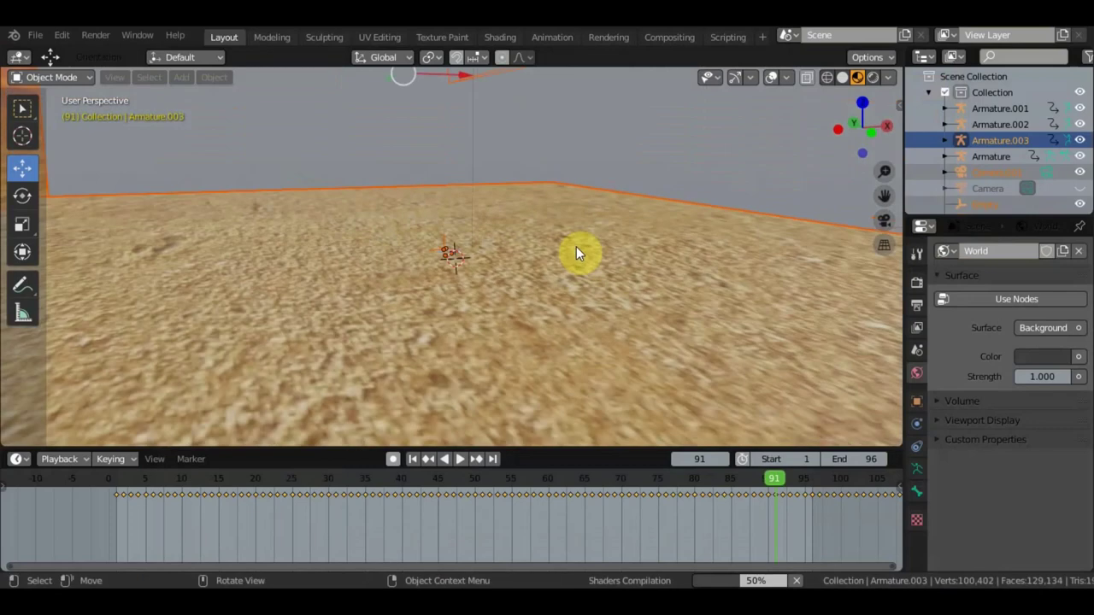
- Delete the imported desert ground plane, then box-select and move all the helicopter parts
key(Delete)
click(570, 107)
key(Delete)
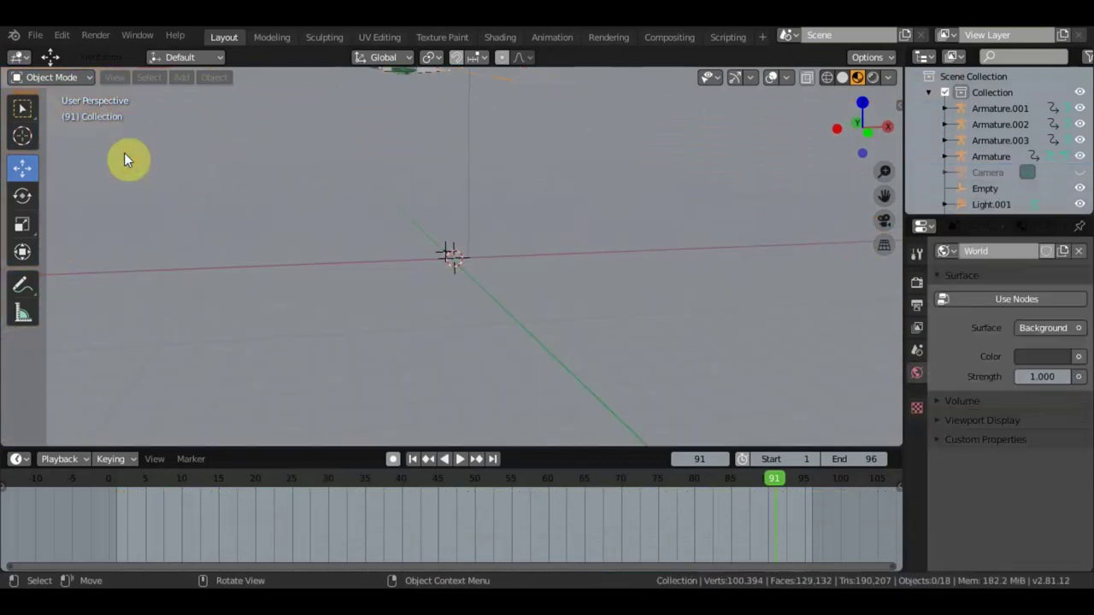
click(431, 134)
key(w)
drag(462, 174, 343, 109)
key(g)
click(418, 289)
- Shrink the helicopter and reposition it, checking placement from the right side view
key(s)
click(546, 351)
middle_drag(547, 350, 558, 337)
key(g)
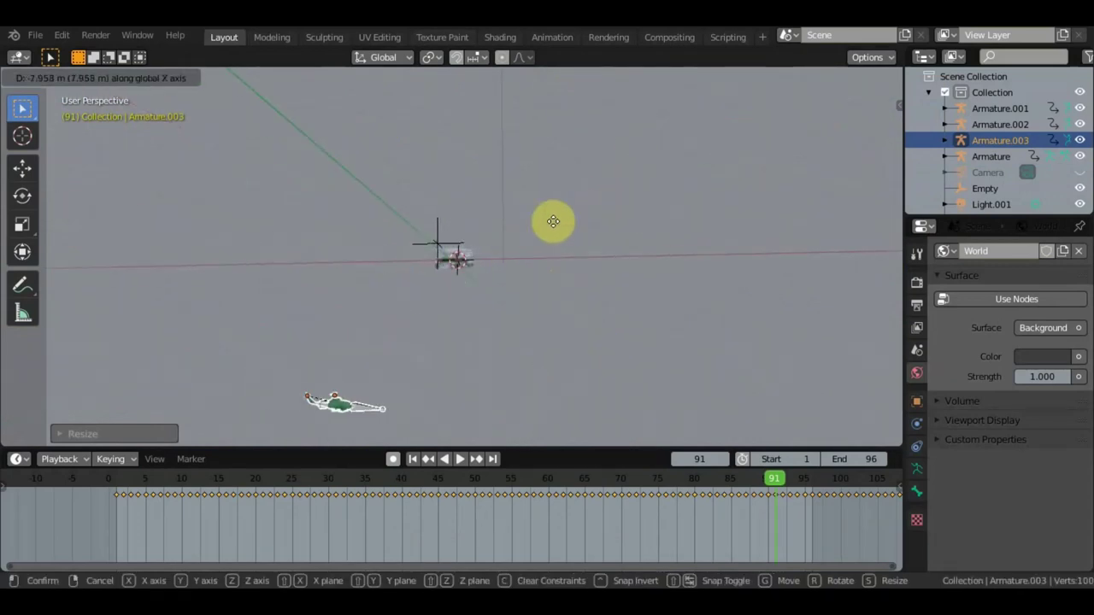
click(566, 231)
key(KP_3)
click(22, 167)
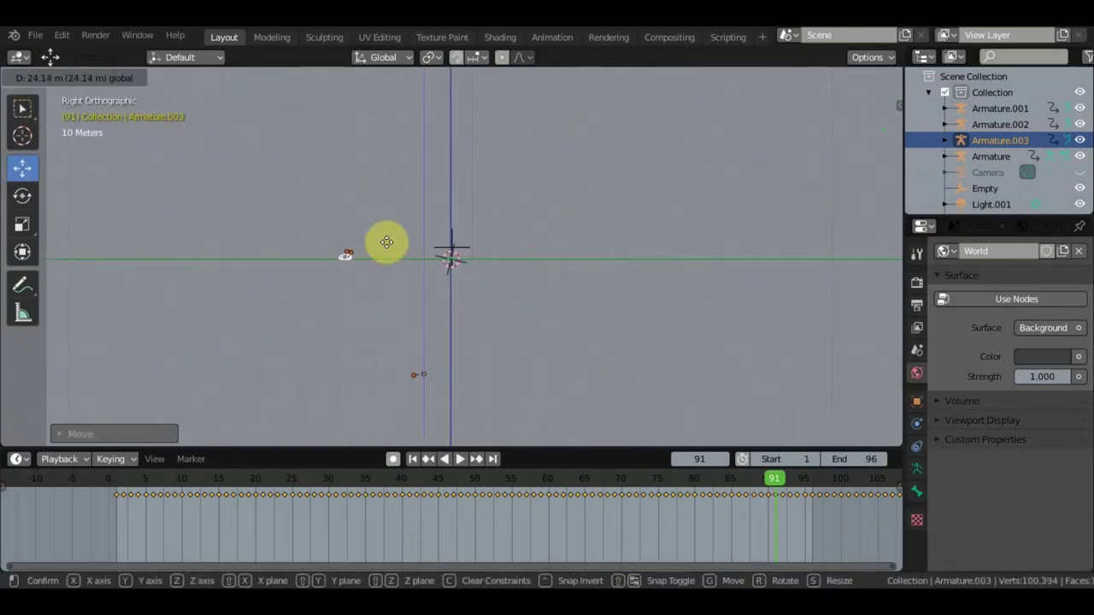
middle_drag(480, 262, 408, 161)
click(406, 160)
- Delete the leftover empty object and reselect the helicopter for resizing
key(Delete)
click(410, 265)
key(s)
key(Escape)
mouse_move(508, 286)
middle_down()
mouse_move(552, 302)
mouse_move(556, 286)
middle_up()
scroll(552, 303, up, 3)
key(s)
key(Escape)
mouse_move(581, 366)
middle_down()
mouse_move(781, 288)
mouse_move(732, 272)
middle_up()
- Reset the helicopter's origin and check its size and placement through the scene camera
key(g)
key(Escape)
click(215, 76)
click(406, 127)
middle_drag(405, 127, 360, 262)
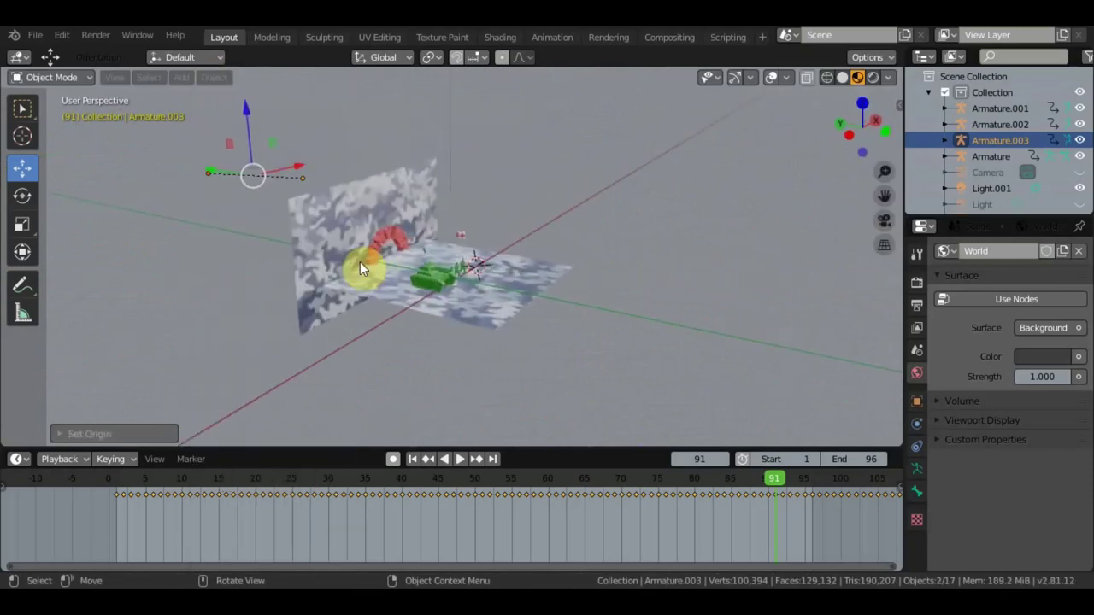
scroll(501, 229, up, 3)
mouse_move(501, 229)
middle_down()
mouse_move(461, 227)
mouse_move(430, 273)
middle_up()
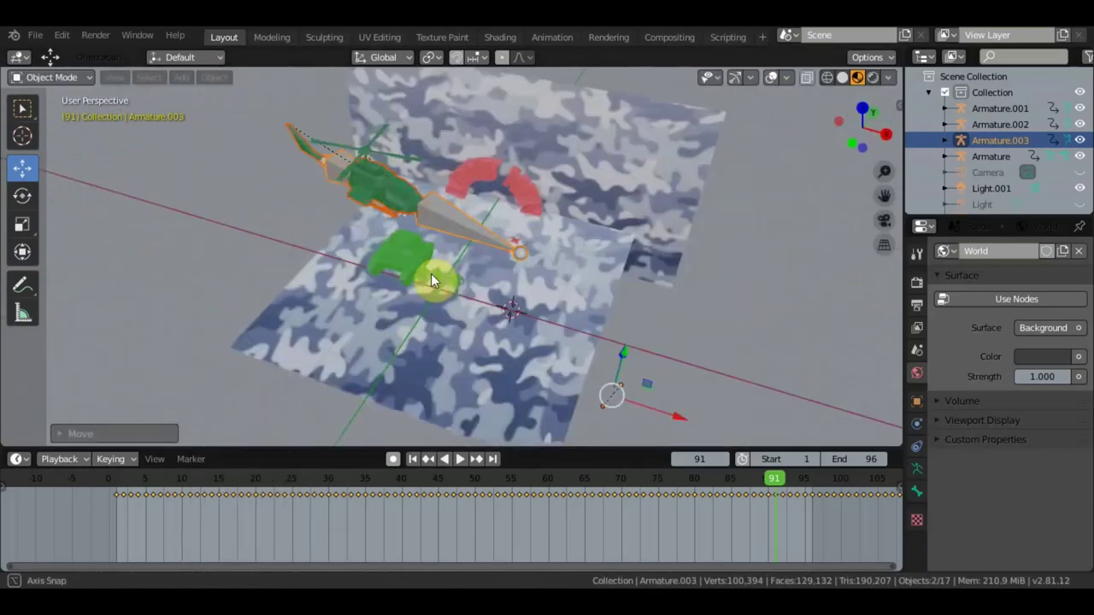
key(KP_0)
key(s)
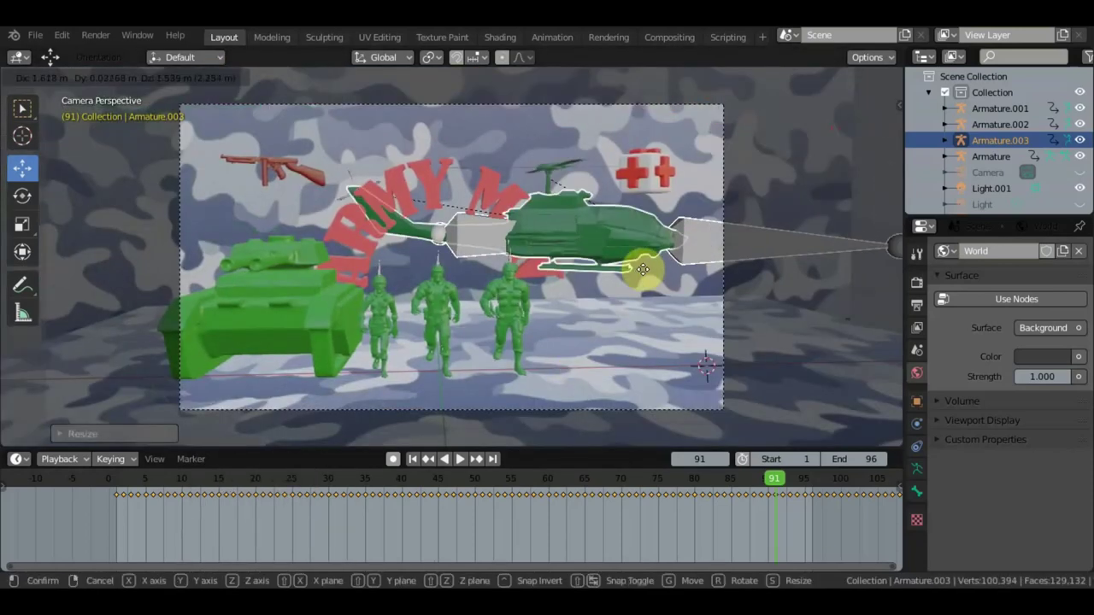
right_click(617, 270)
scroll(617, 270, down, 1)
mouse_move(617, 270)
middle_down()
mouse_move(621, 185)
mouse_move(561, 542)
middle_up()
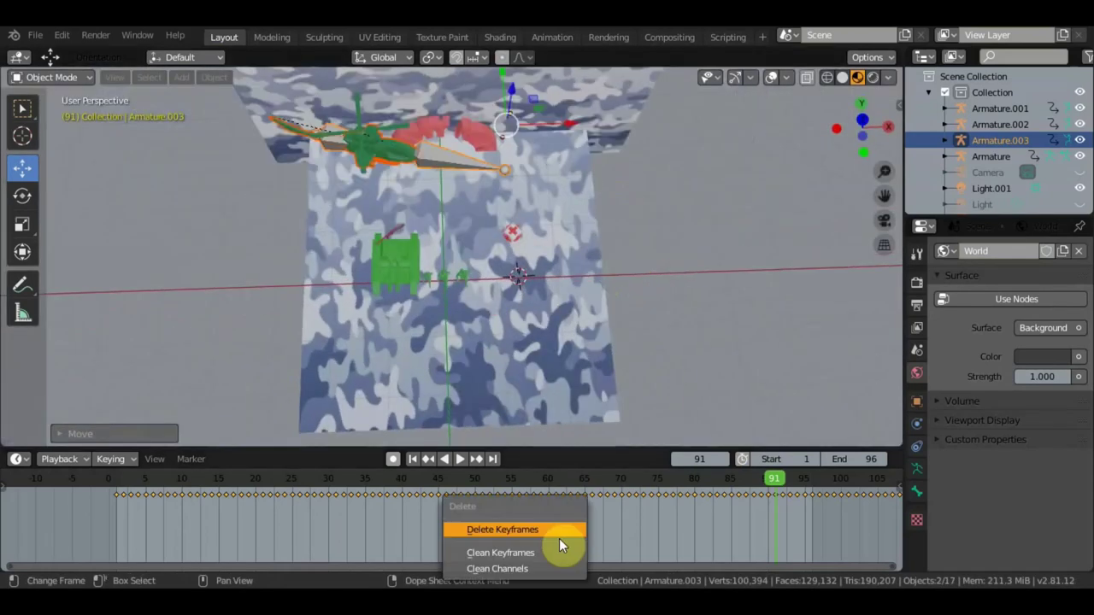
- Delete the helicopter's imported keyframes and return it to its centre position
key(KP_7)
key(g)
click(684, 187)
key(g)
click(478, 205)
middle_drag(457, 385, 463, 202)
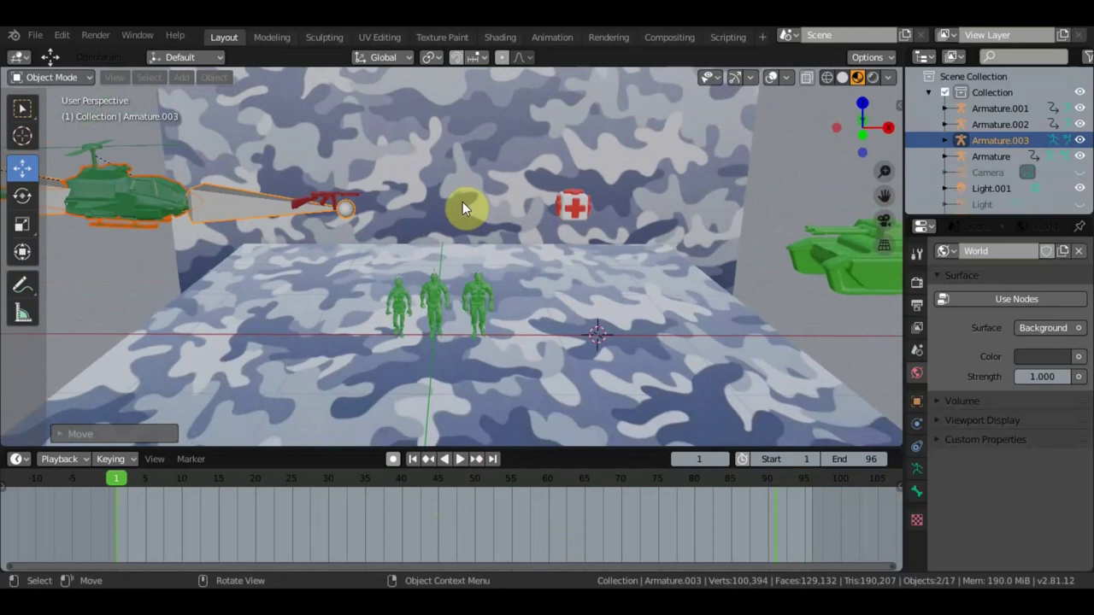
key(ctrl+z)
- Scrub and play through the animation, then delete the helicopter's remaining keyframes
drag(504, 484, 166, 478)
middle_drag(282, 428, 398, 383)
mouse_move(561, 487)
mouse_down()
mouse_move(639, 499)
mouse_move(803, 485)
mouse_up()
middle_drag(525, 323, 371, 195)
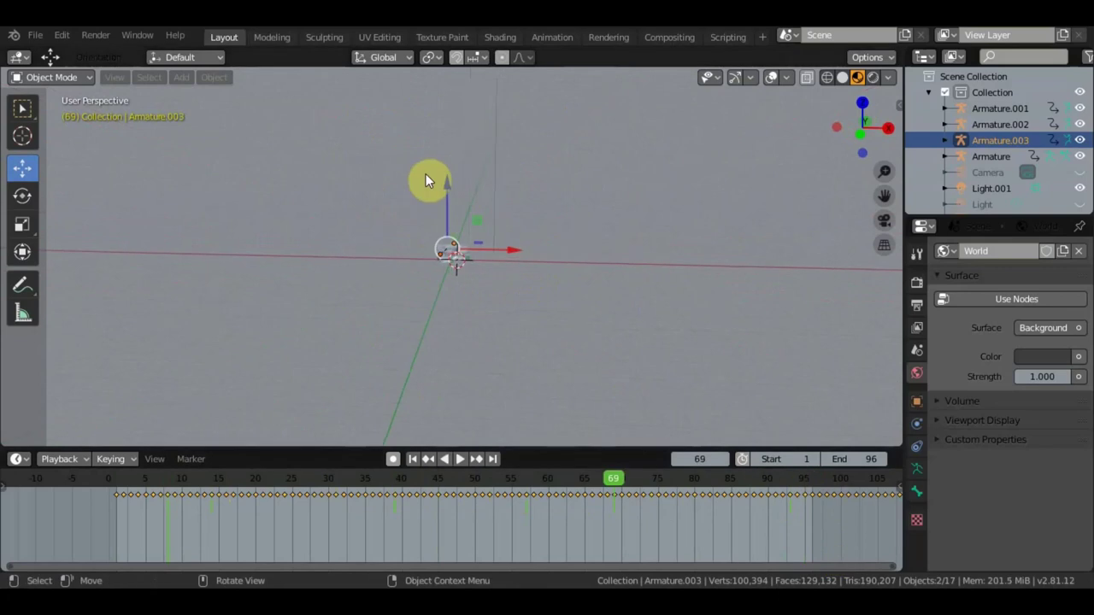
click(456, 458)
click(456, 459)
key(x)
click(658, 529)
- Shrink the helicopter and place it above the scene
key(s)
click(633, 387)
scroll(634, 387, down, 3)
key(KP_1)
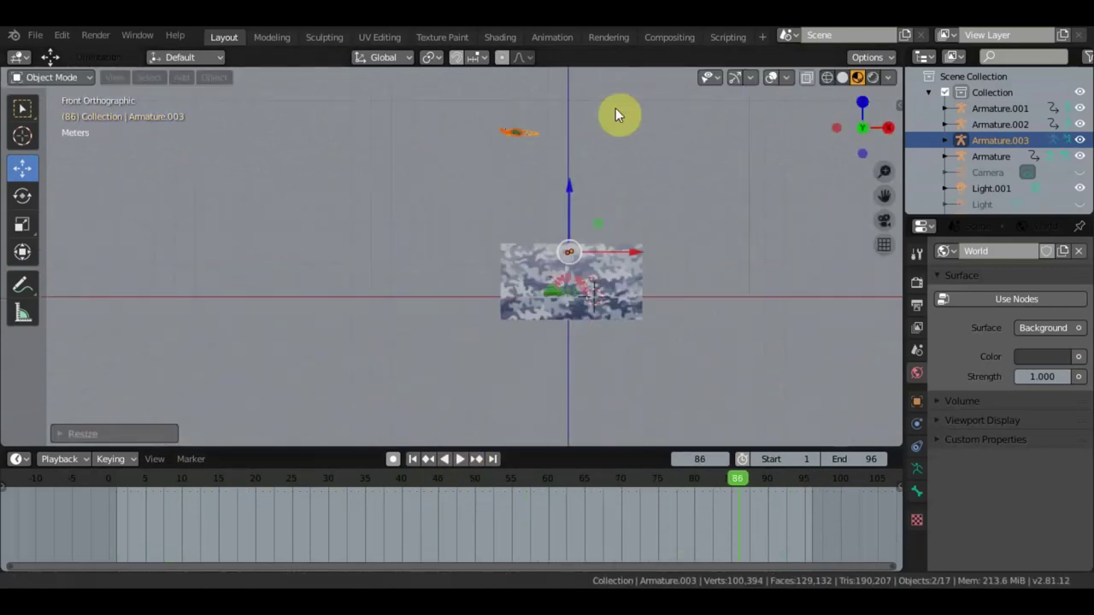
key(g)
click(598, 306)
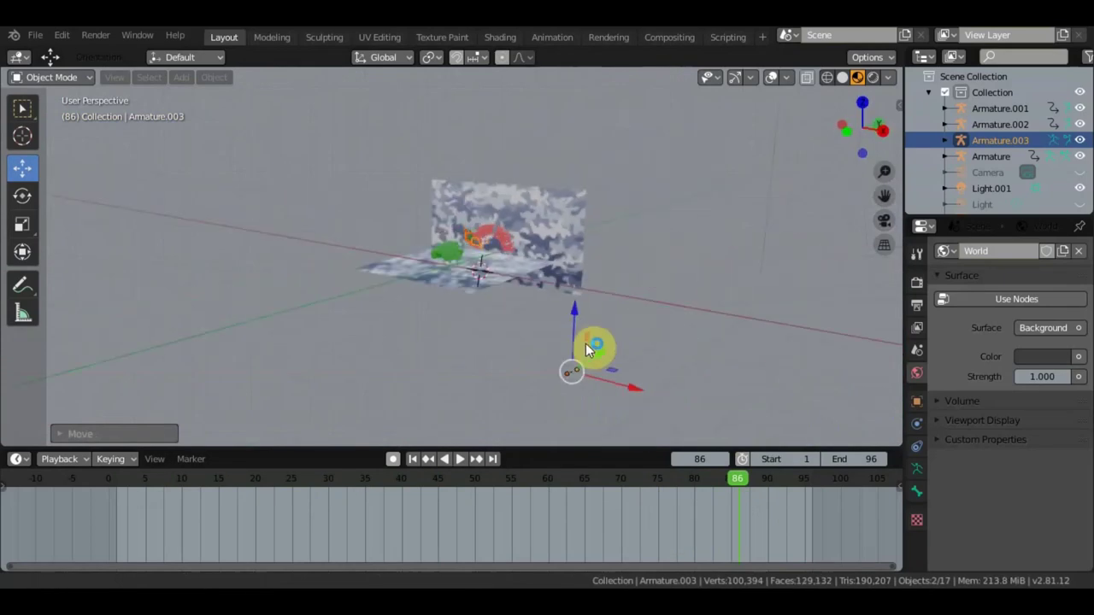
middle_drag(422, 254, 637, 320)
key(s)
click(578, 294)
mouse_move(579, 293)
middle_down()
mouse_move(640, 244)
mouse_move(764, 319)
middle_up()
- Around frame 77, place the helicopter off to the top right of the camera view
key(KP_7)
middle_drag(493, 354, 532, 183)
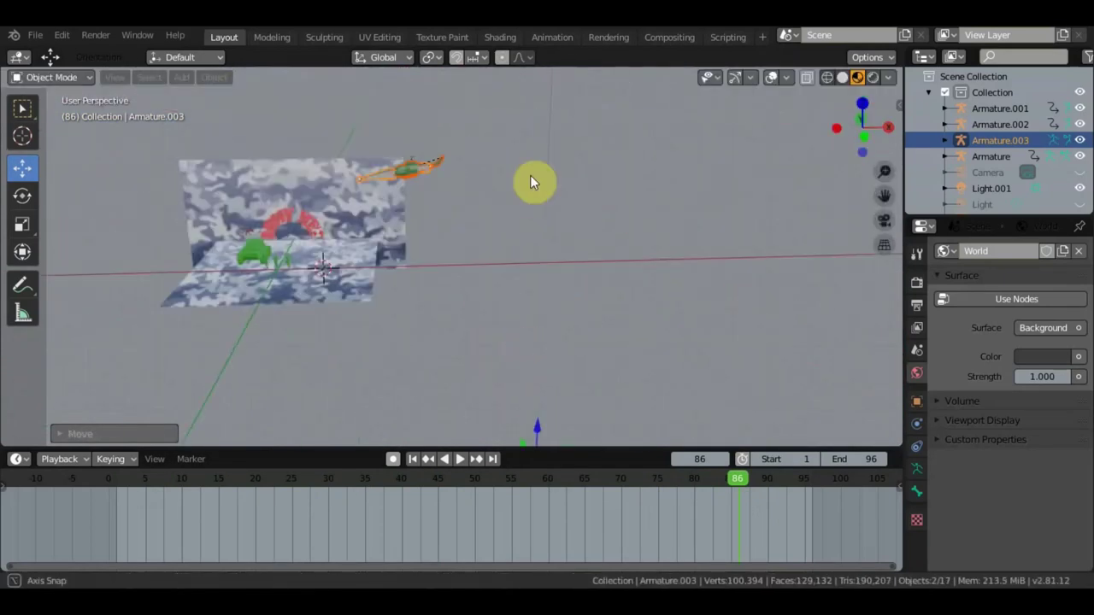
key(KP_0)
key(g)
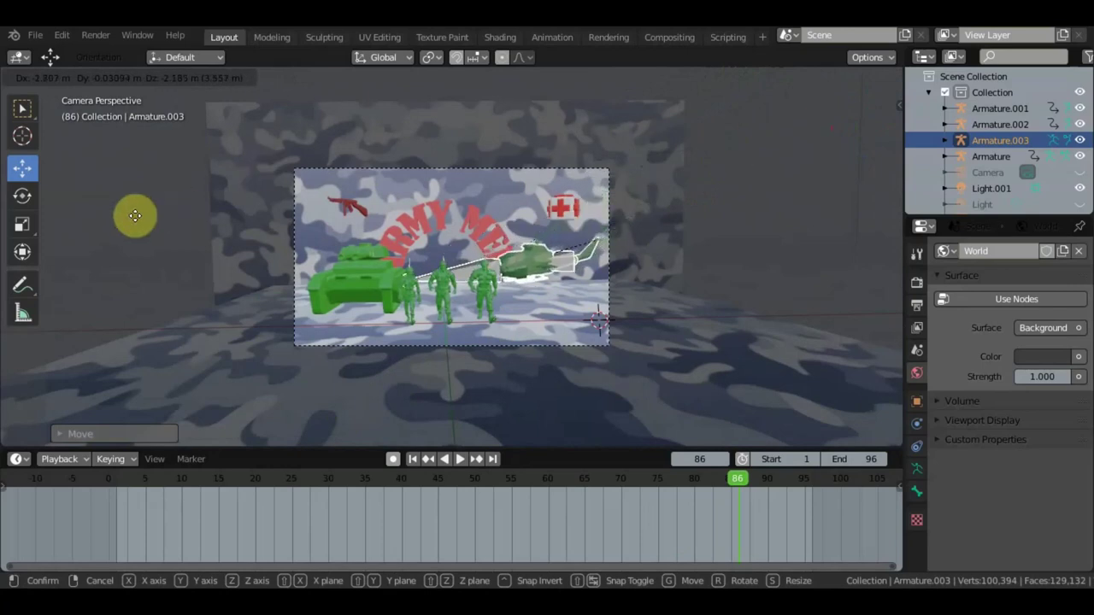
click(134, 214)
scroll(542, 259, up, 3)
middle_drag(542, 259, 594, 319)
mouse_move(605, 490)
mouse_down()
mouse_move(693, 482)
mouse_move(578, 480)
mouse_up()
key(KP_0)
key(g)
click(389, 348)
- At frame 78, move the helicopter into the camera frame and keyframe it
key(space)
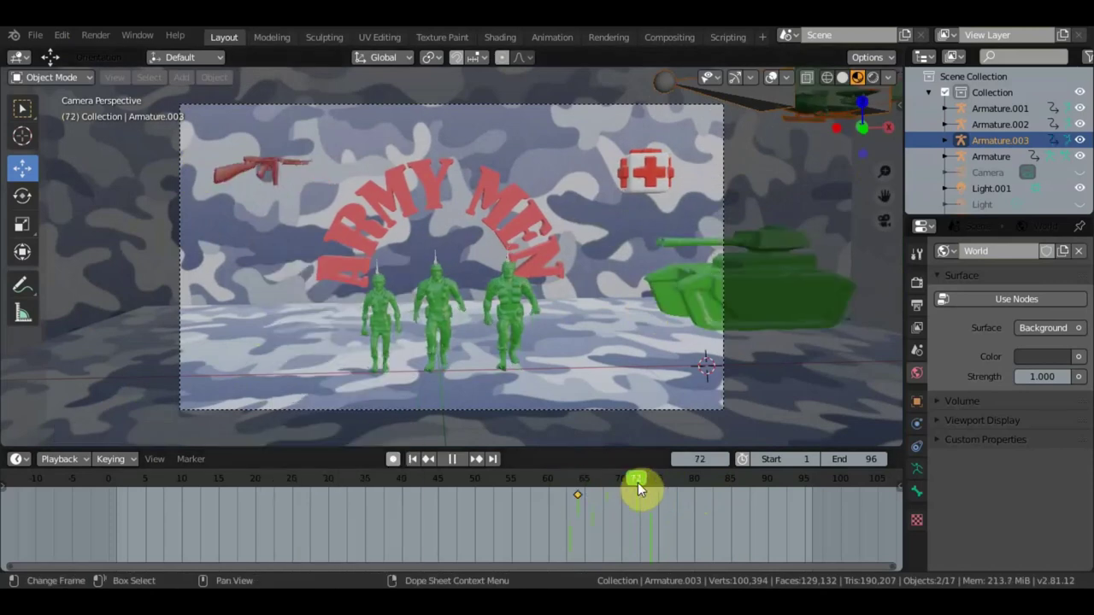
key(space)
key(g)
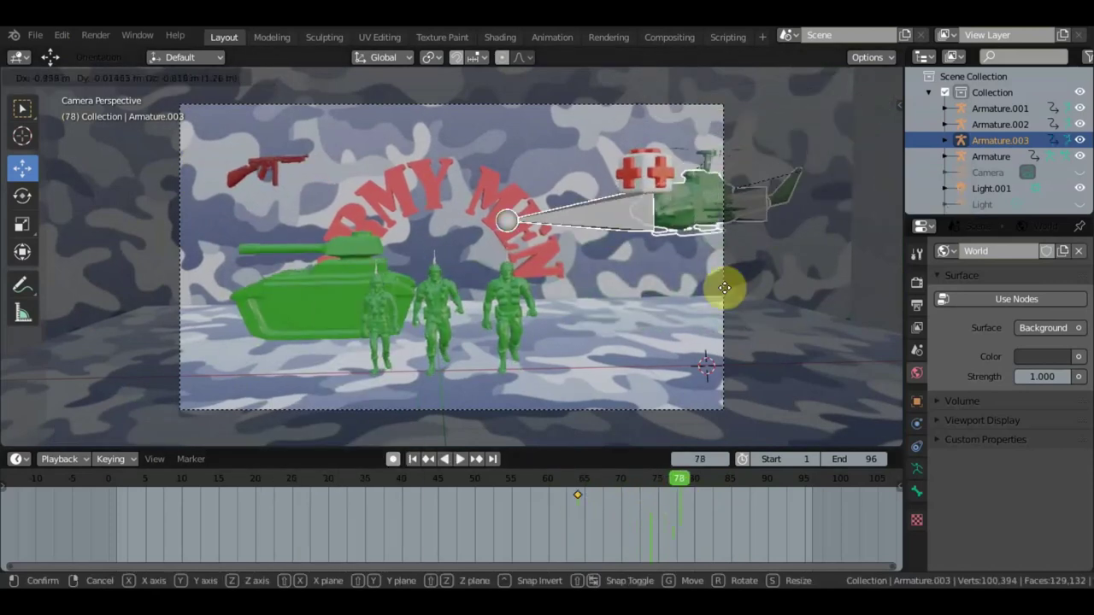
click(439, 81)
key(i)
click(558, 84)
- Advance the playback, then move and turn the helicopter for its final approach
key(KP_7)
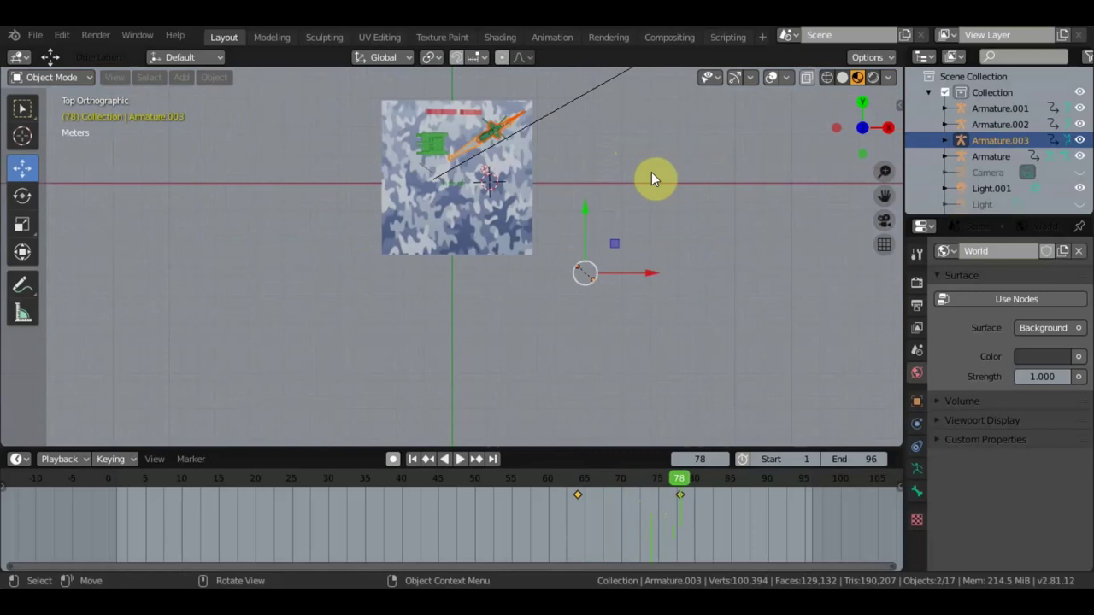
key(space)
key(space)
key(g)
click(479, 98)
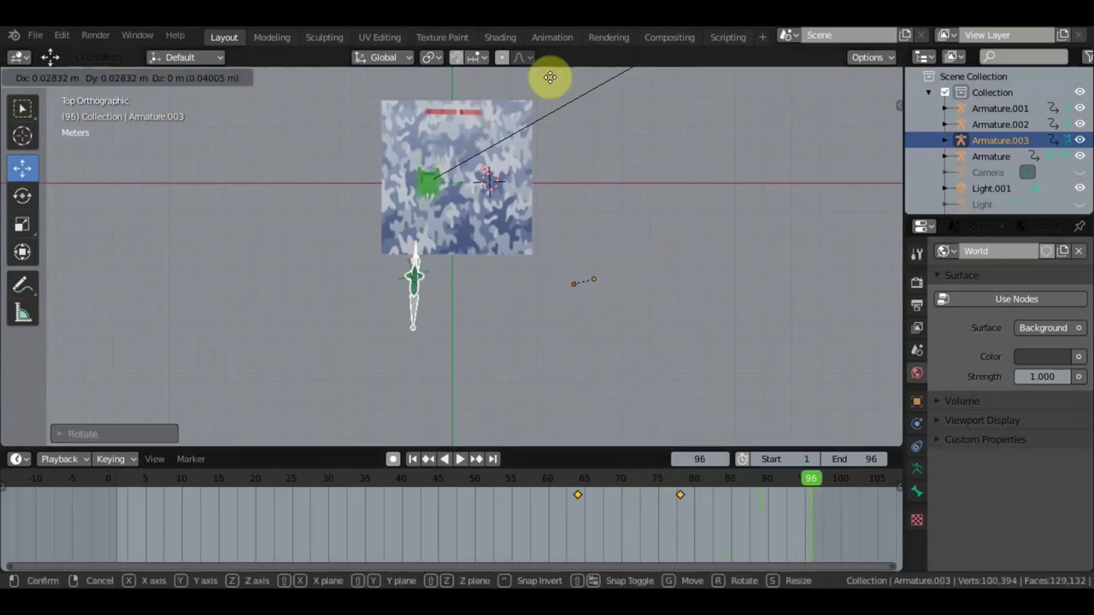
key(g)
key(KP_0)
click(550, 373)
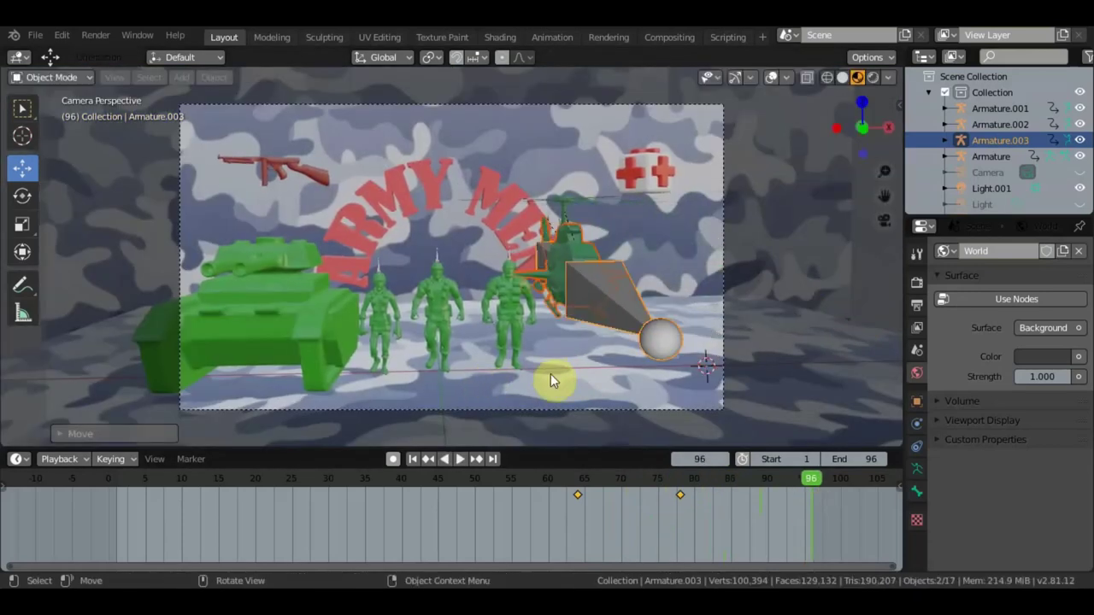
key(KP_7)
key(r)
click(788, 323)
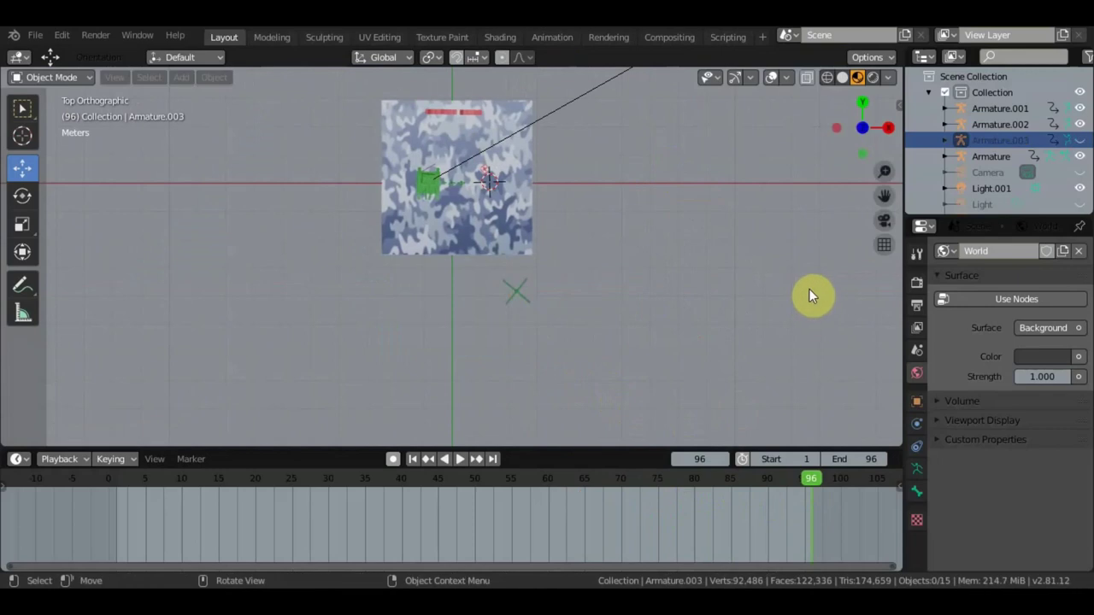
- Move the helicopter beside the soldiers, keyframe it at frame 96, and play
key(g)
click(784, 202)
key(KP_0)
key(g)
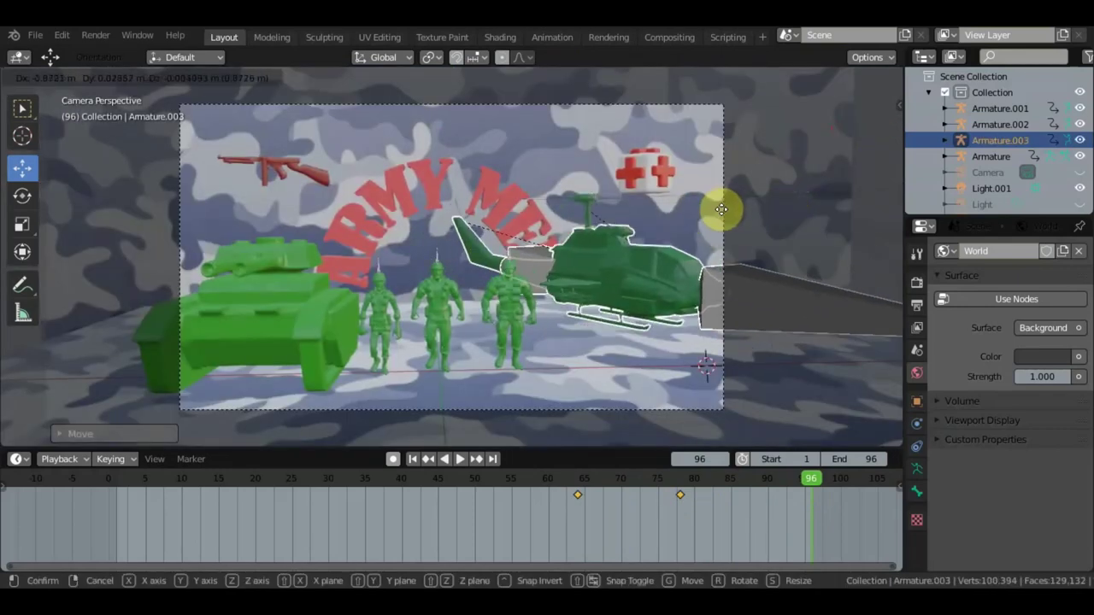
click(739, 217)
key(i)
click(460, 459)
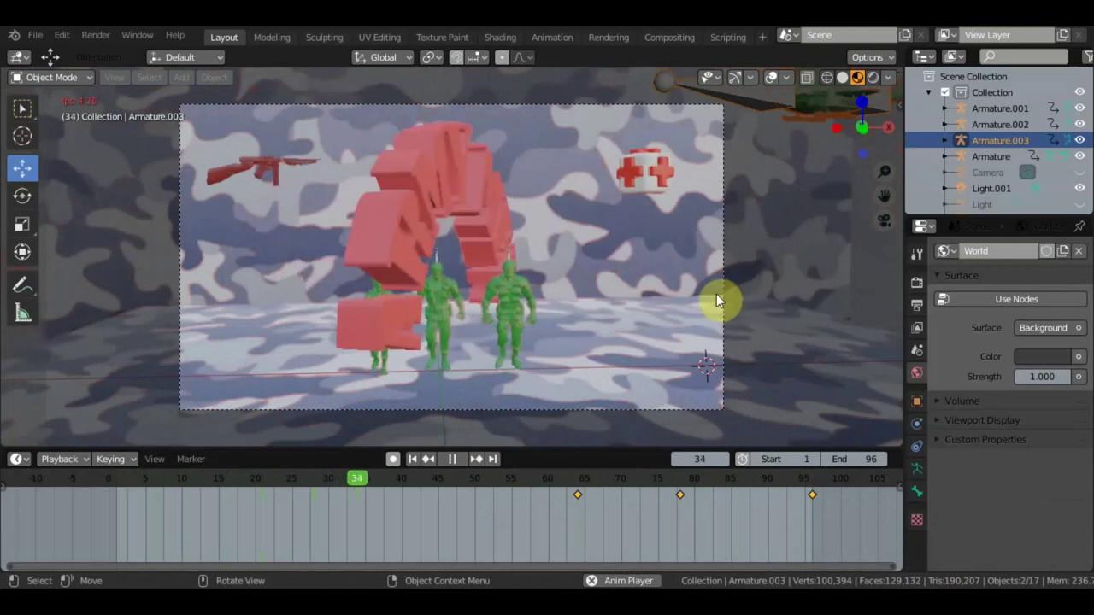
- Stop playback, switch to Rendered shading, and unhide the Camera and Light, selecting the Light
click(453, 460)
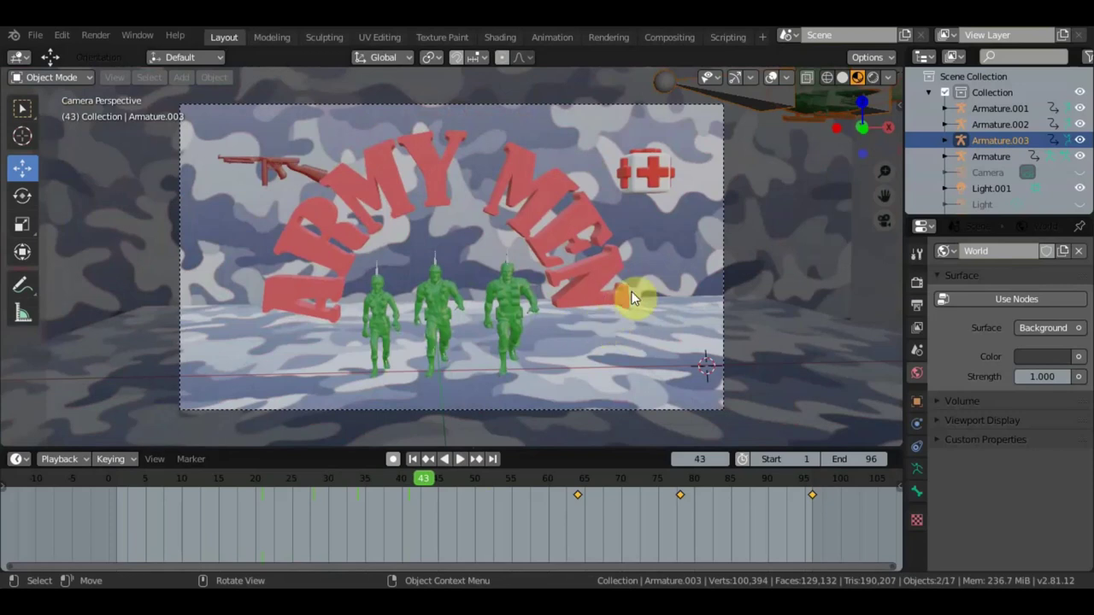
click(873, 78)
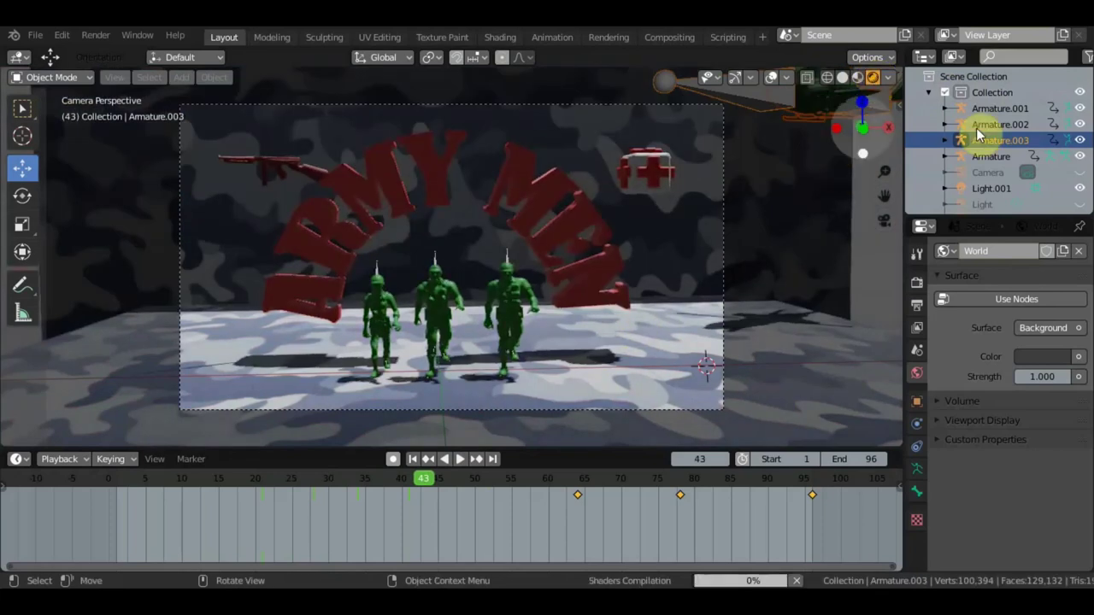
click(1080, 173)
scroll(1006, 195, down, 2)
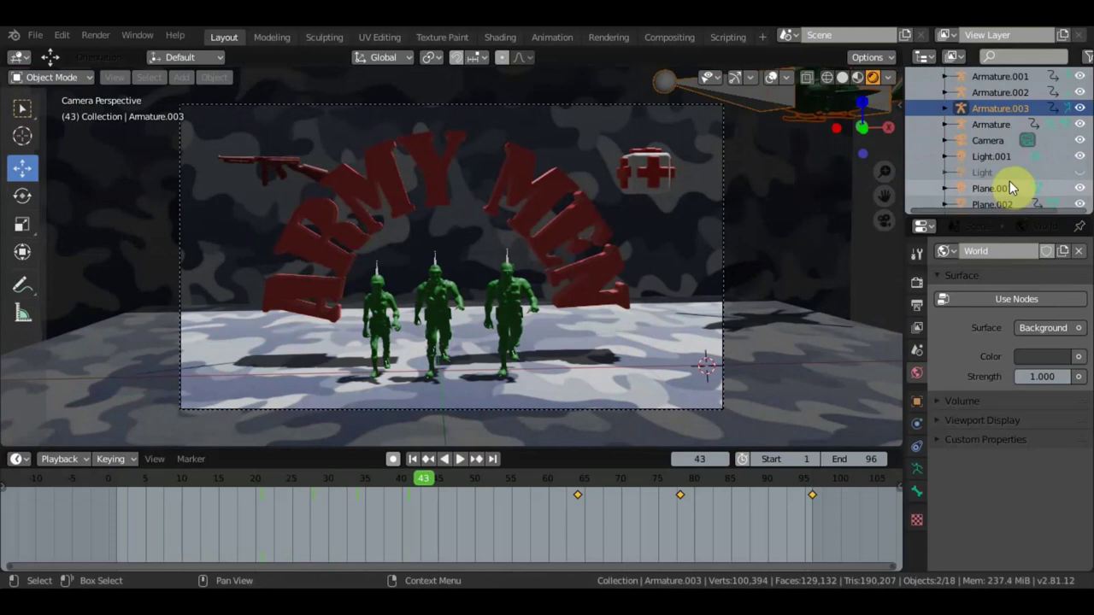
click(1038, 173)
click(1079, 173)
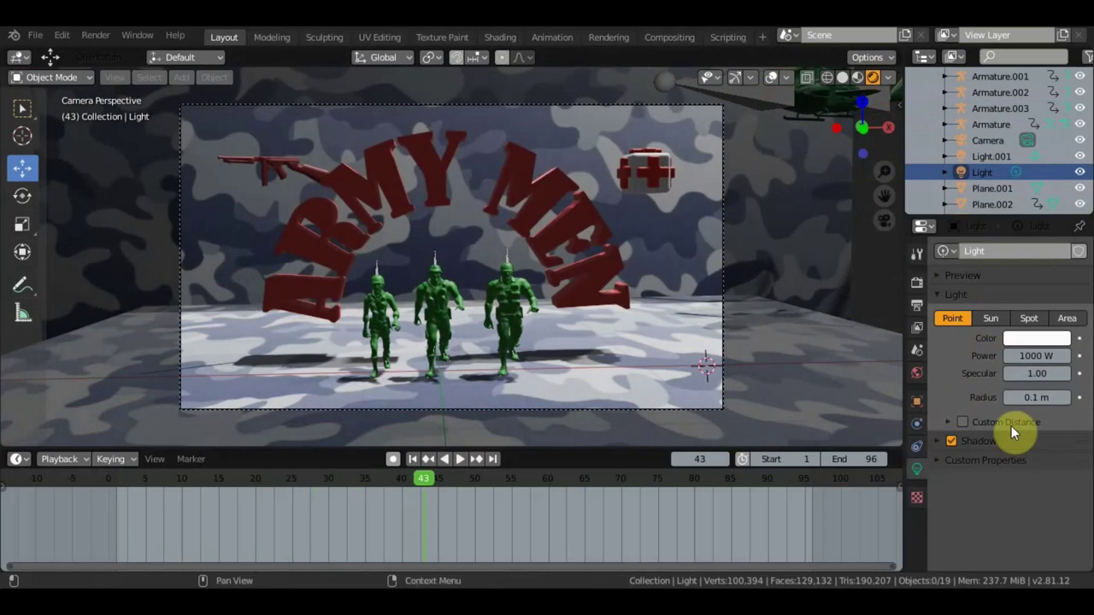
- Turn the light into a Sun at strength 4, then move and rotate it in top view
click(988, 318)
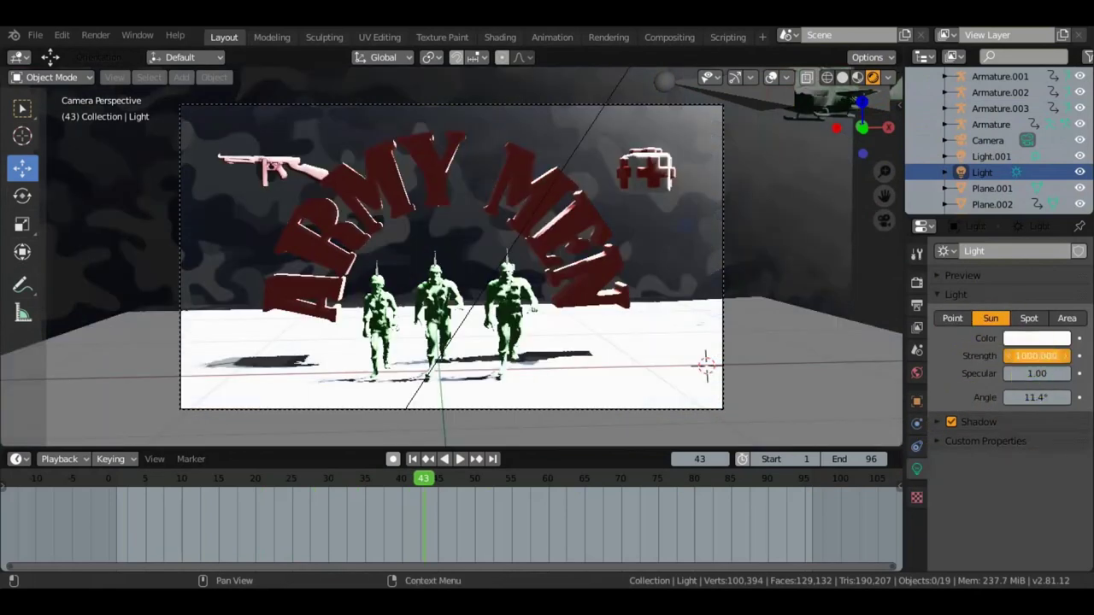
text(4.000)
key(Return)
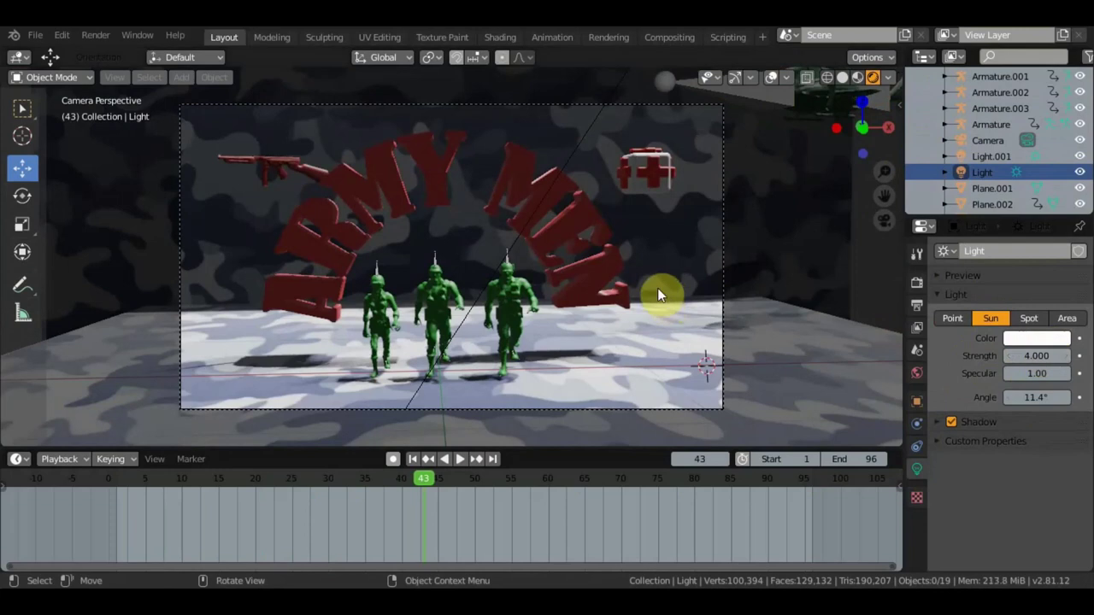
key(KP_7)
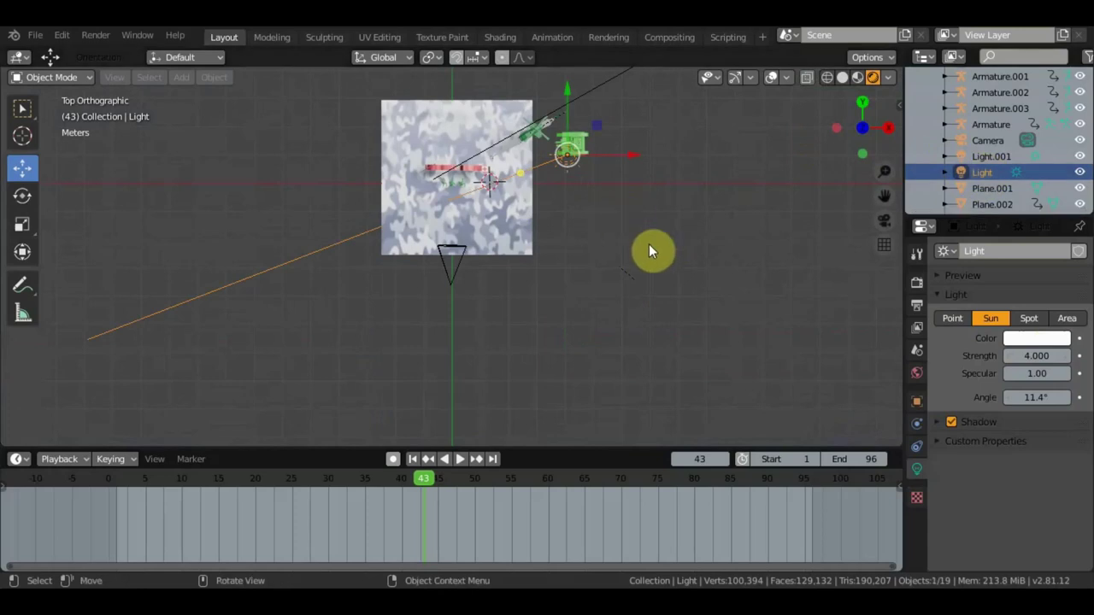
key(r)
click(531, 319)
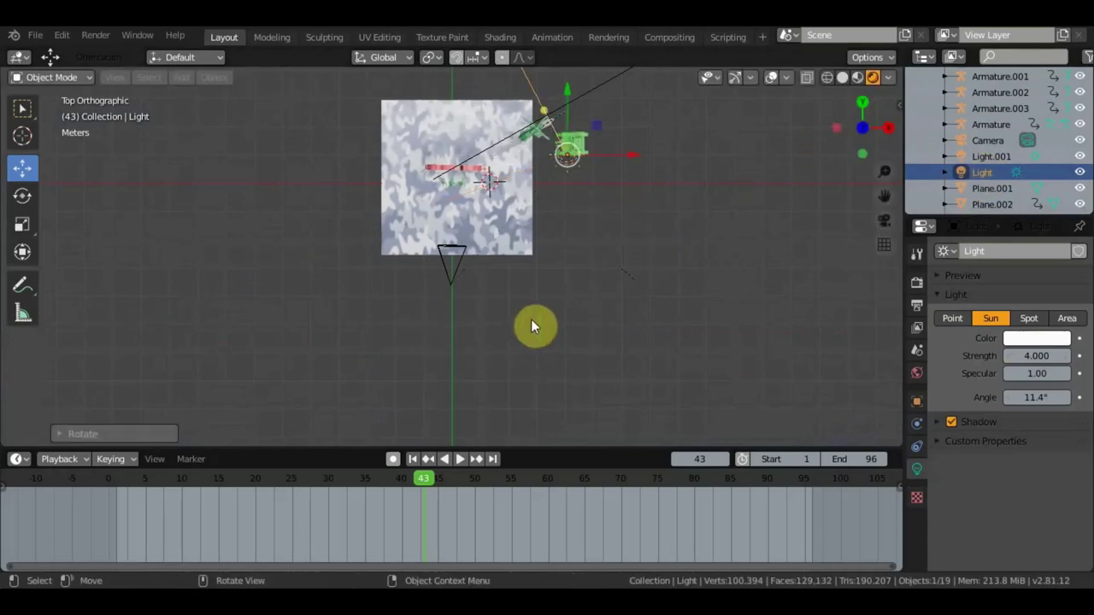
key(g)
click(650, 406)
key(g)
click(631, 386)
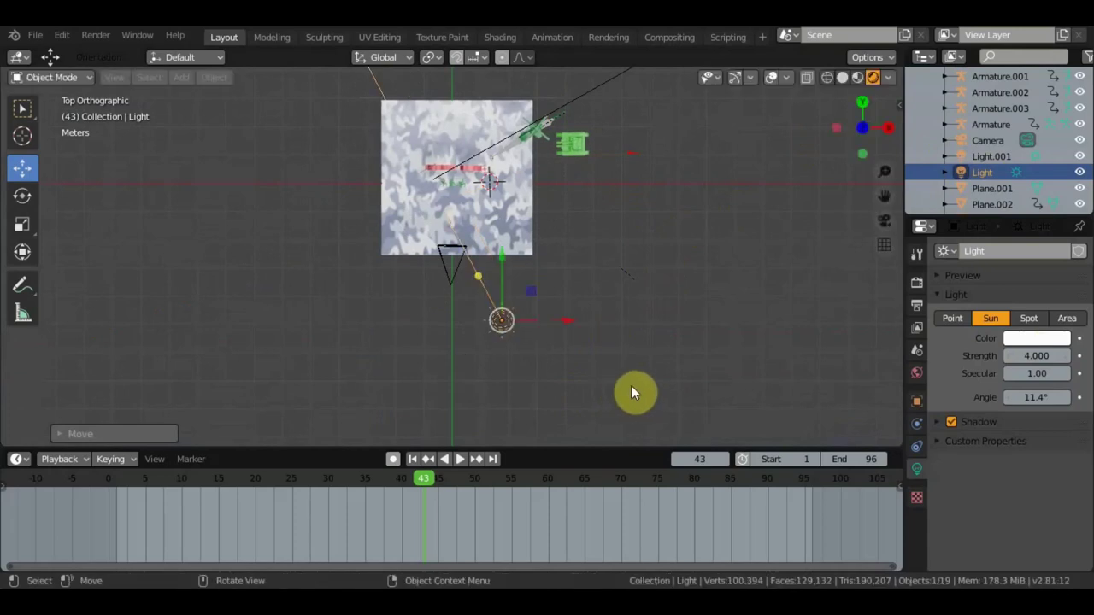
key(r)
click(651, 398)
- Re-aim the sun's direction at a steeper angle, checking the shifted shadows through the camera
key(KP_0)
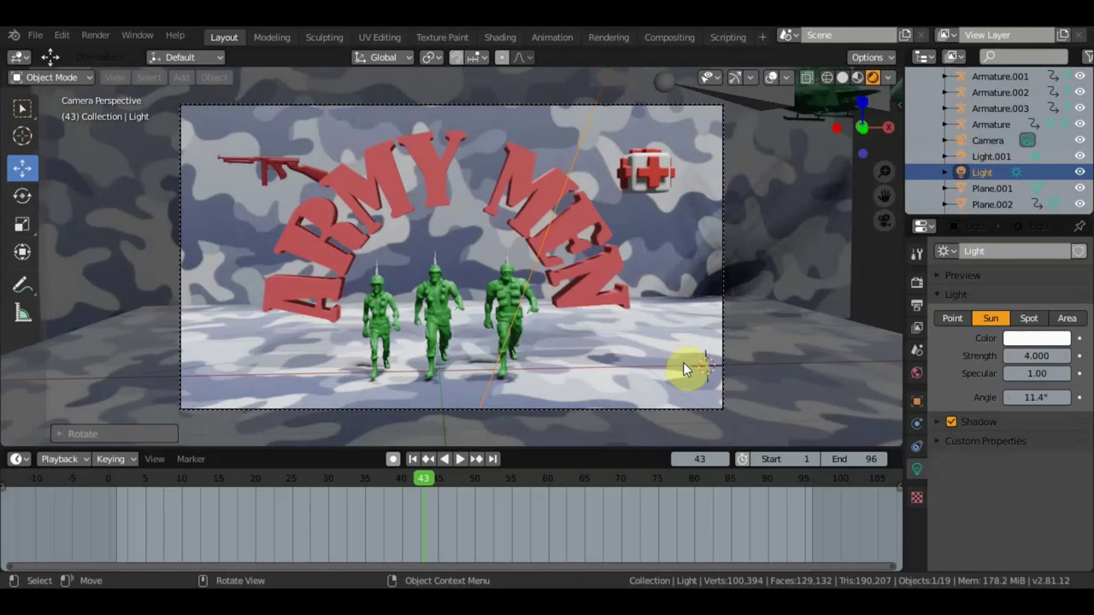
key(r)
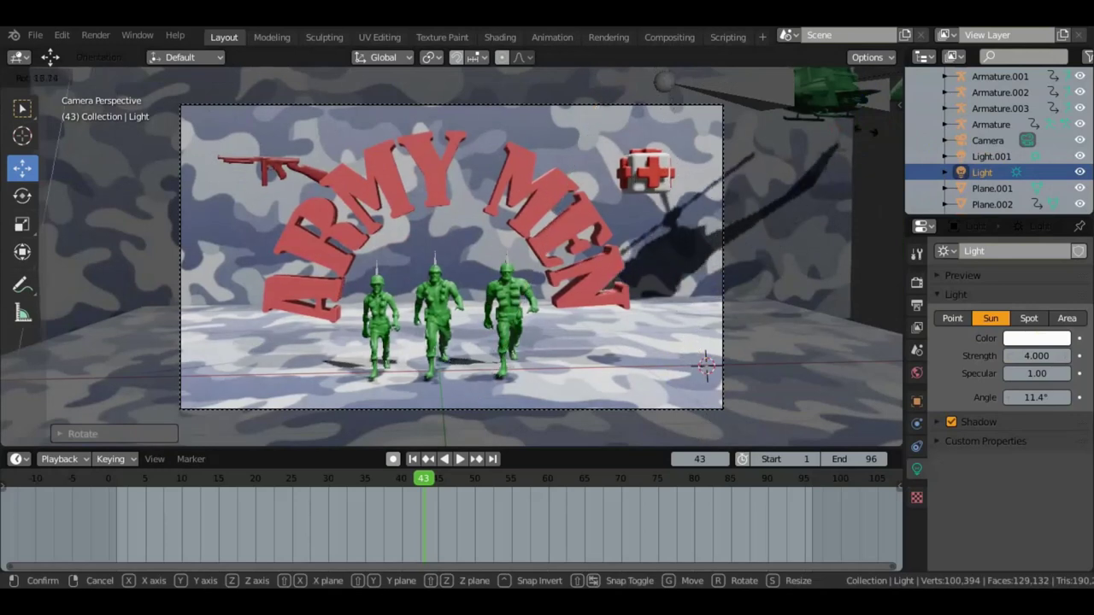
click(237, 212)
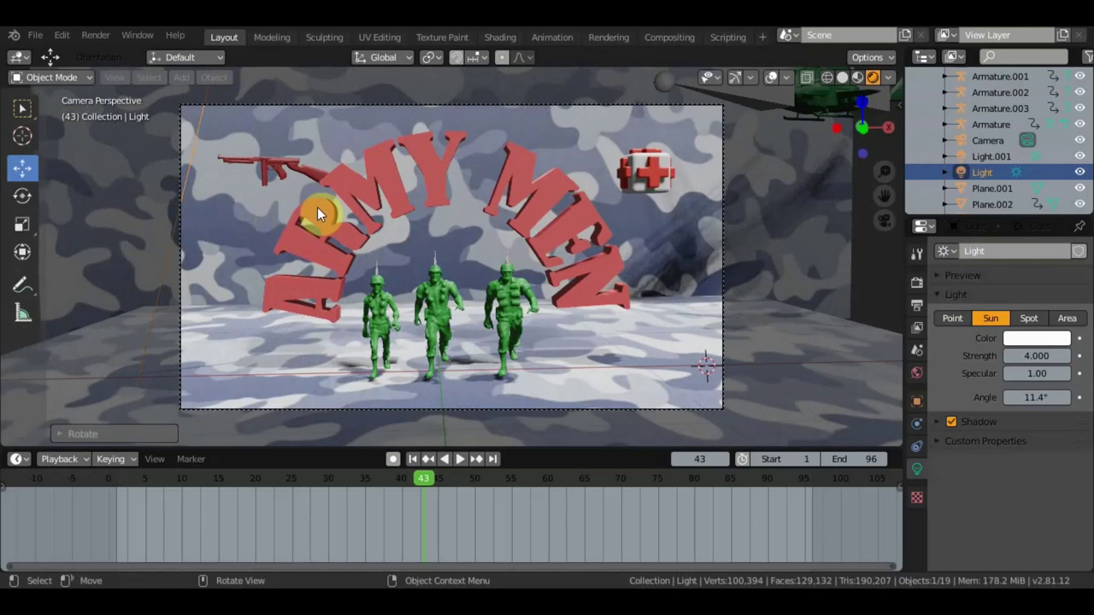
key(KP_7)
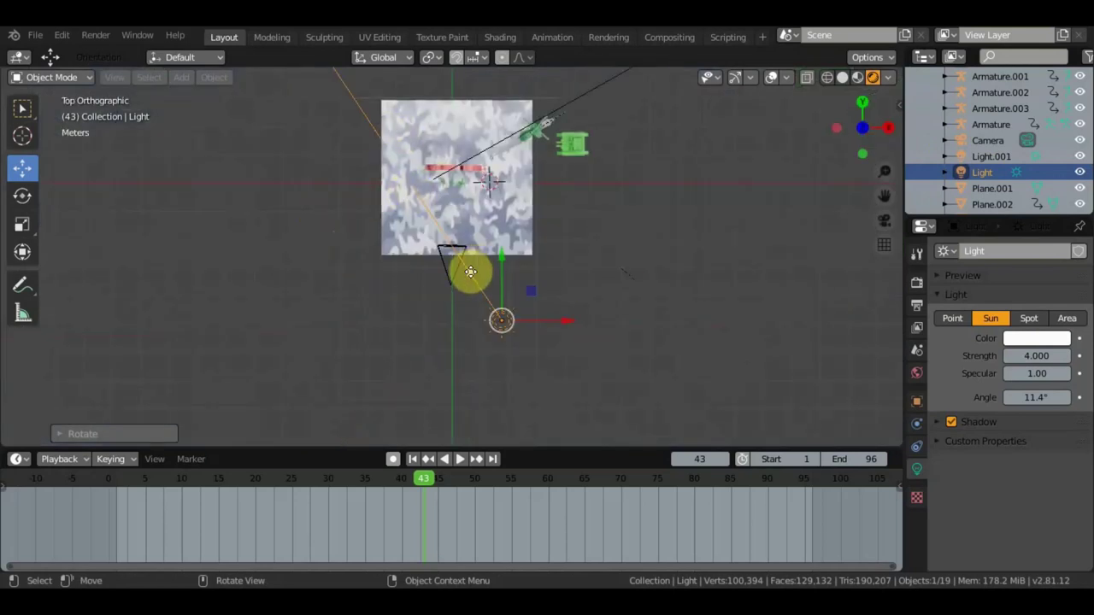
key(ctrl+grave)
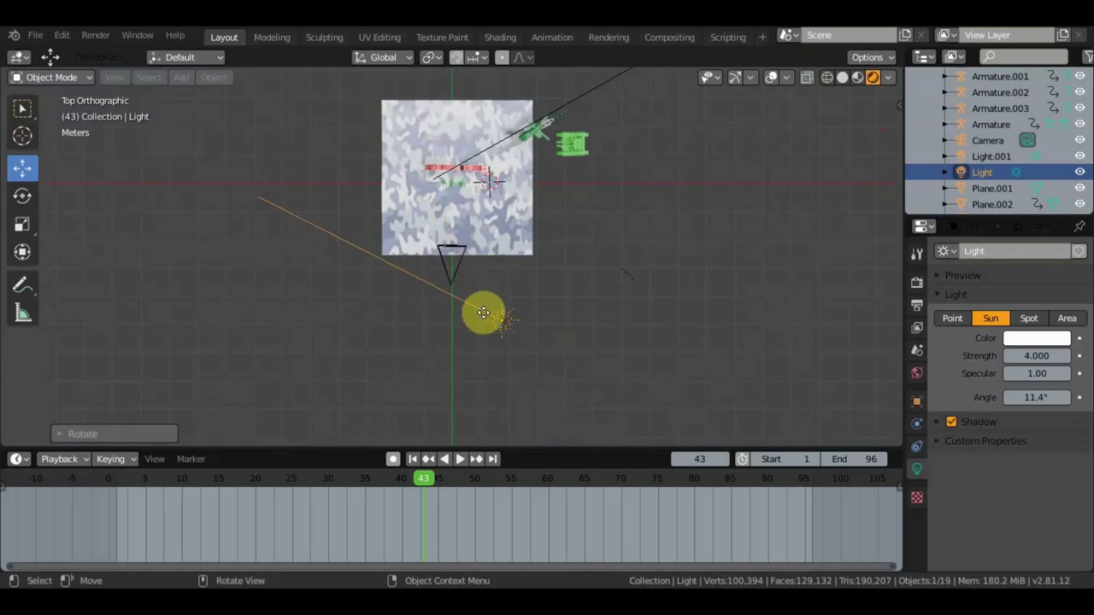
click(483, 316)
key(KP_0)
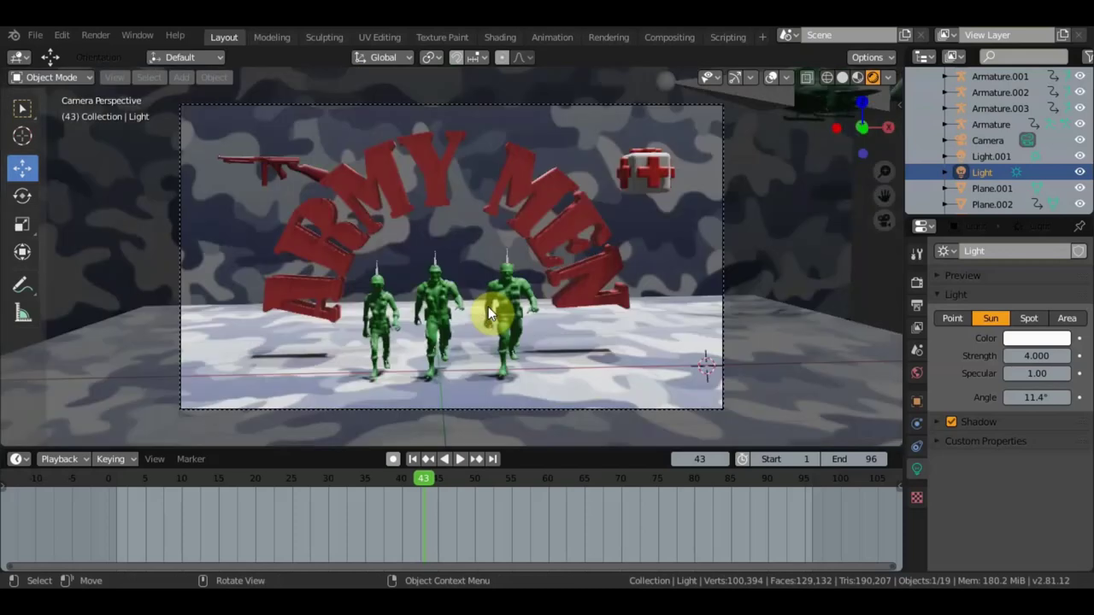
key(KP_0)
drag(476, 310, 485, 287)
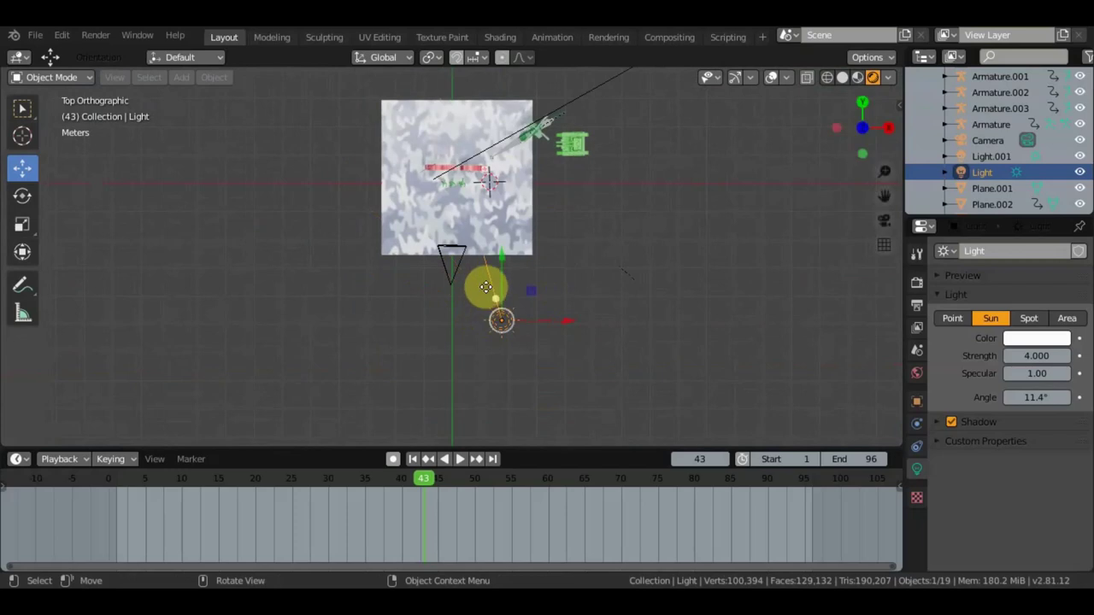
key(KP_0)
- Move the sun and point its direction further upward, then recheck the shadows through the camera
key(g)
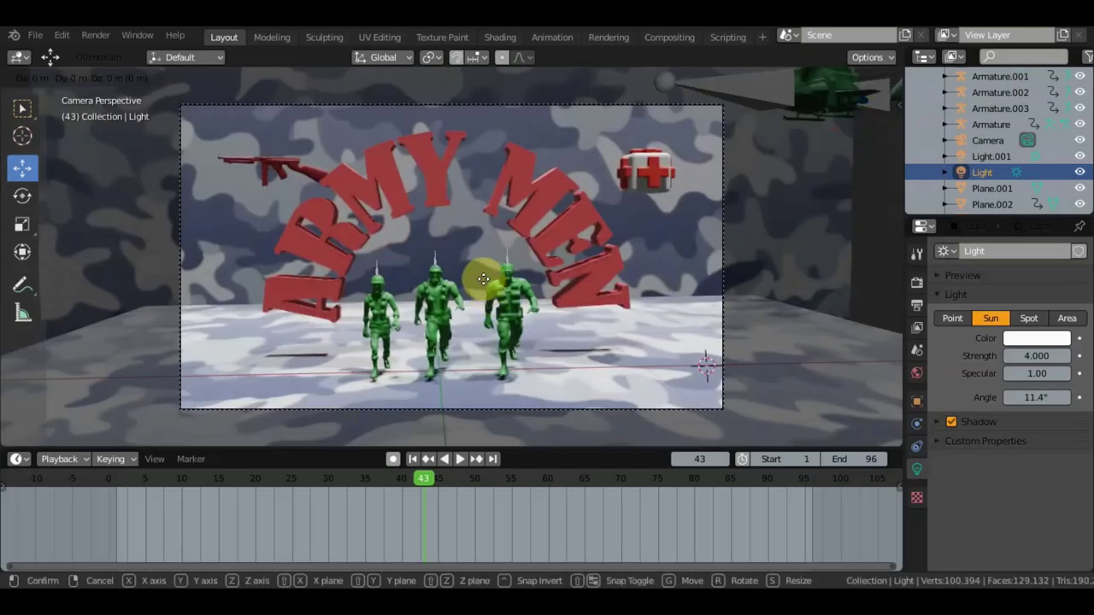
click(489, 296)
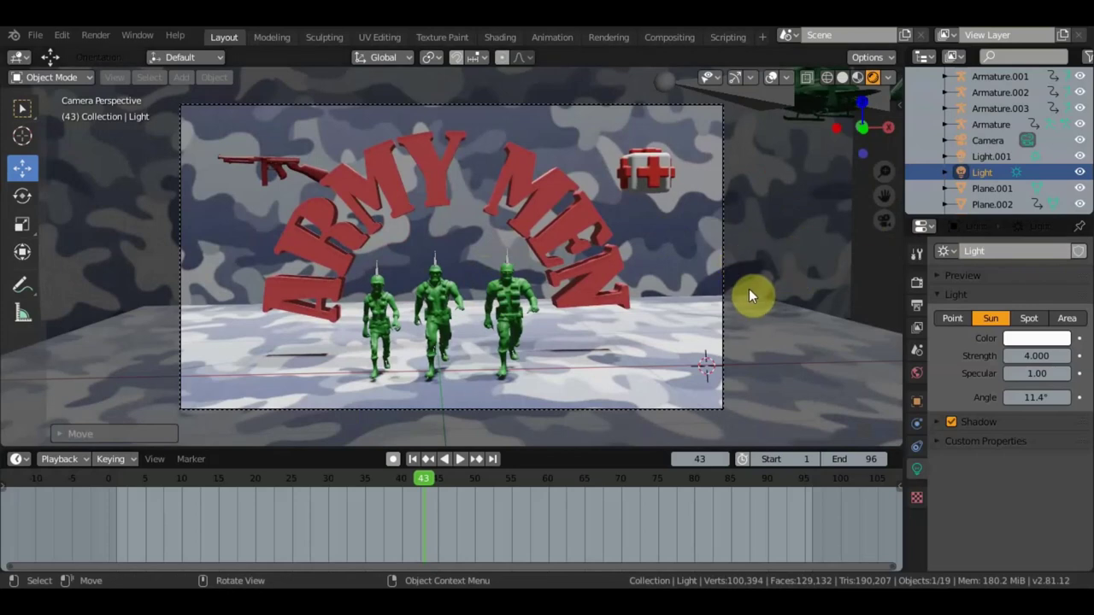
key(KP_7)
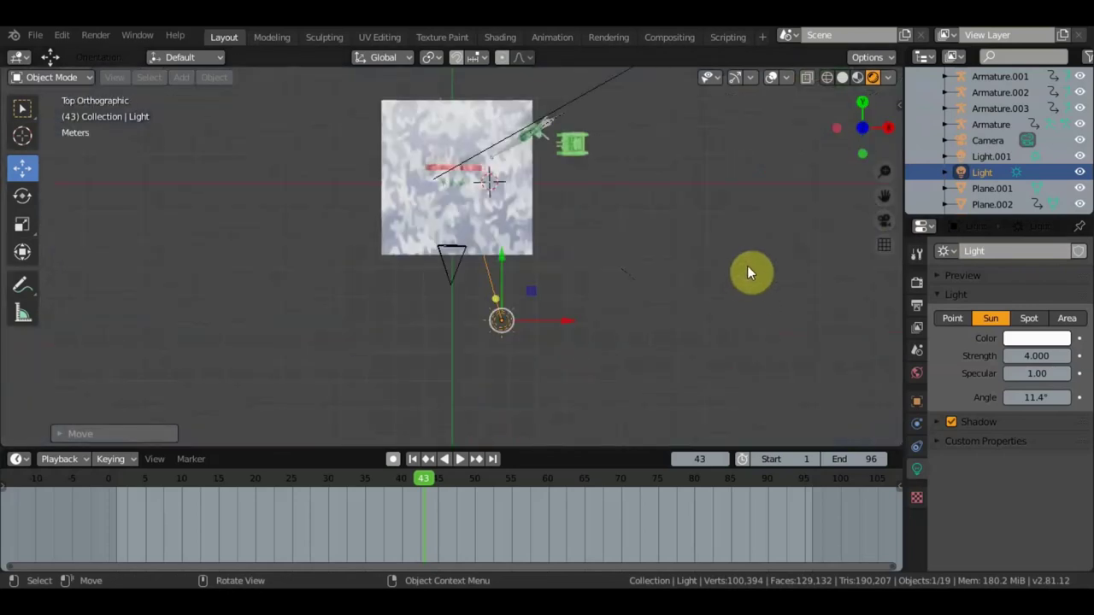
drag(496, 298, 489, 291)
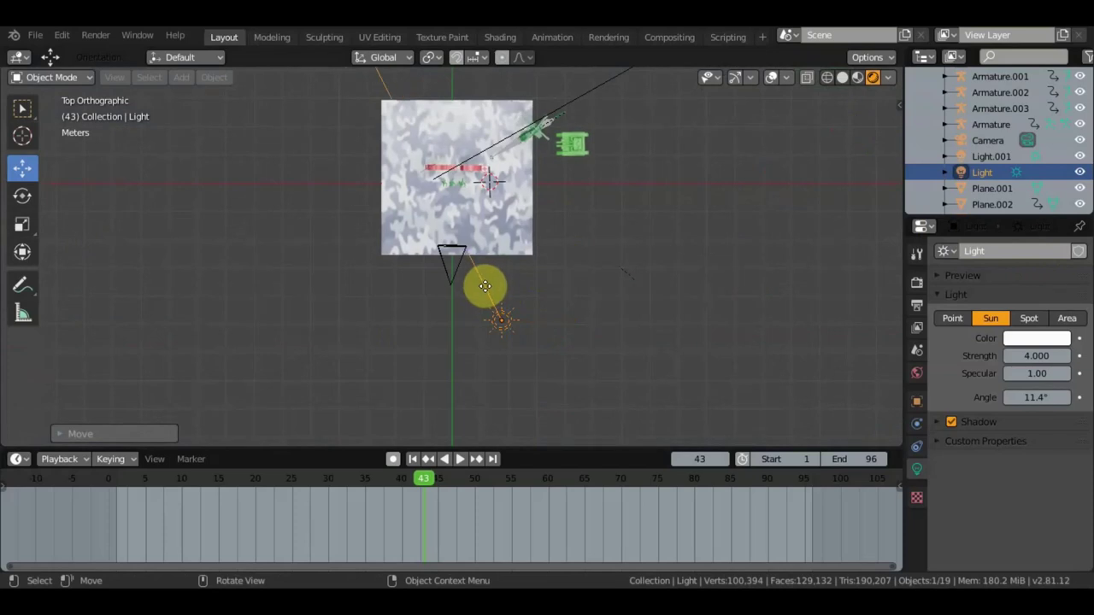
drag(484, 286, 491, 254)
key(KP_0)
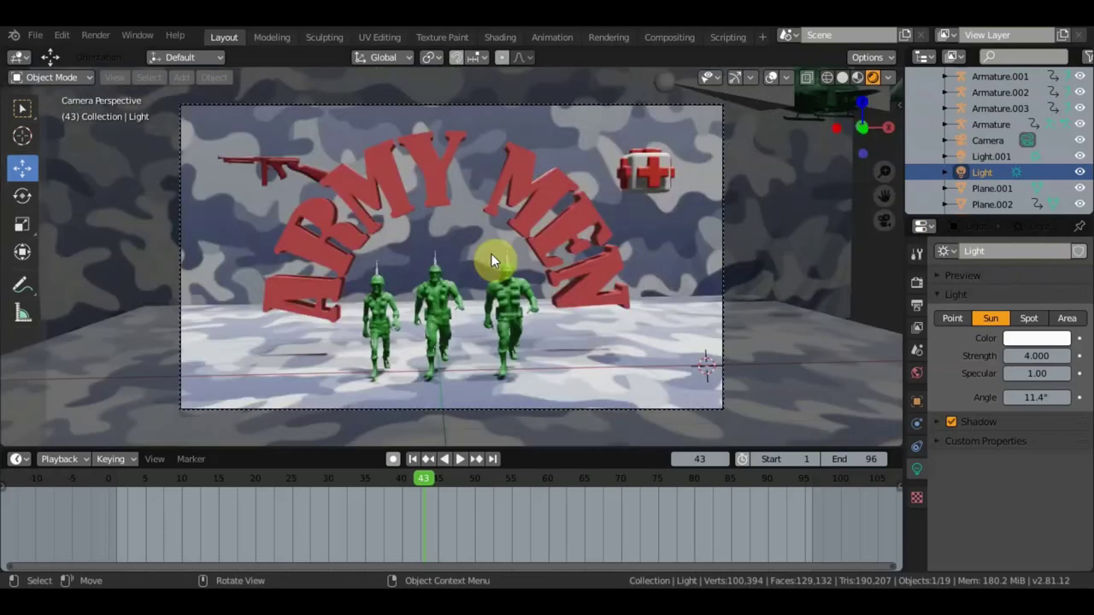
click(991, 140)
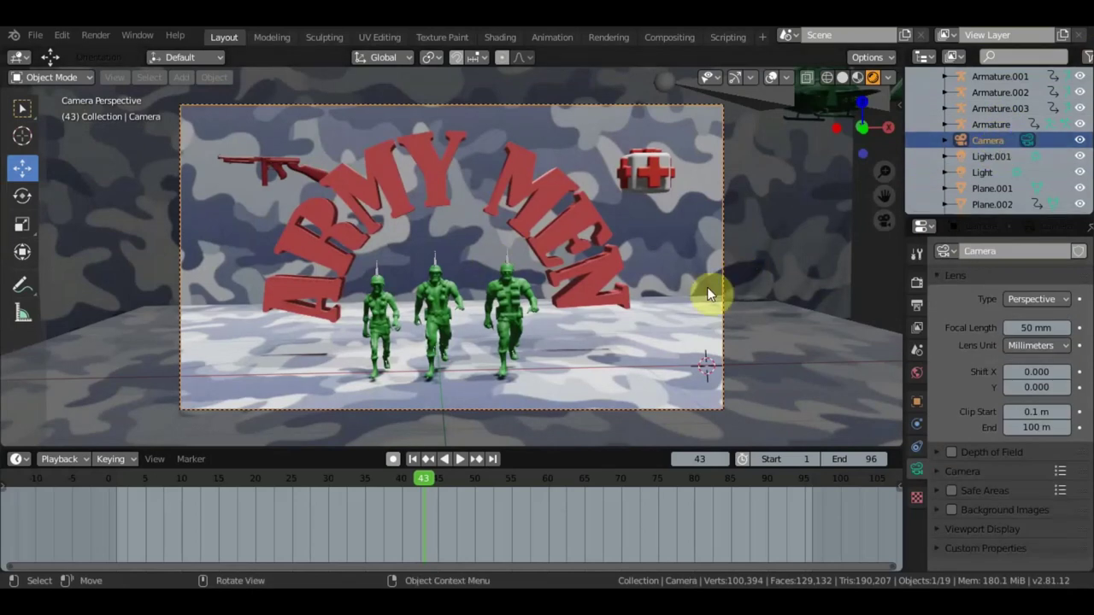
- Nudge the camera slightly, then orbit and zoom to bring the camera and soldiers into view
key(g)
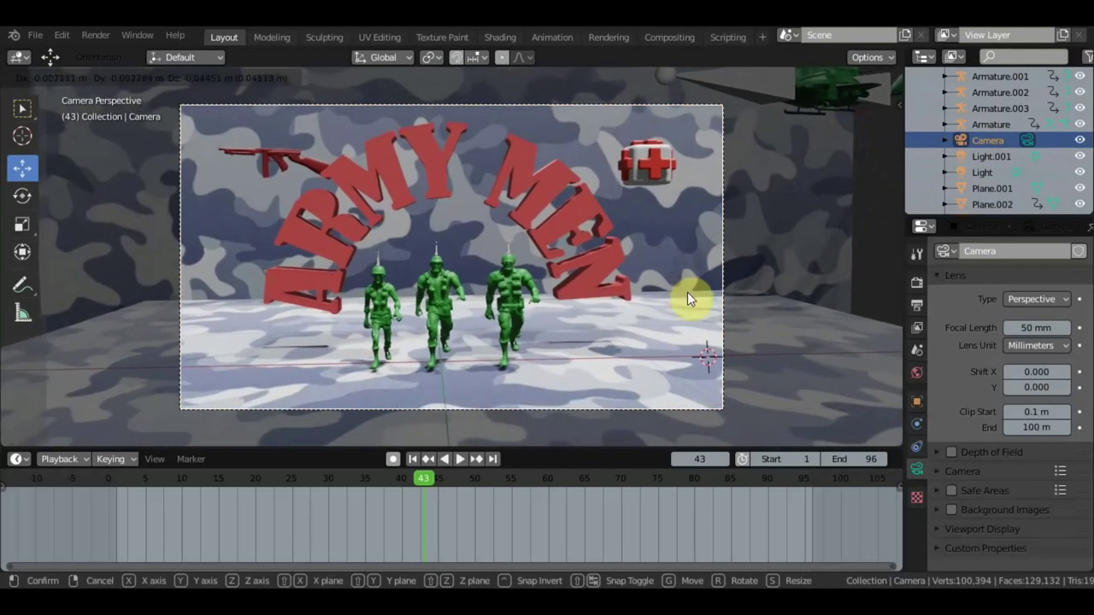
click(687, 292)
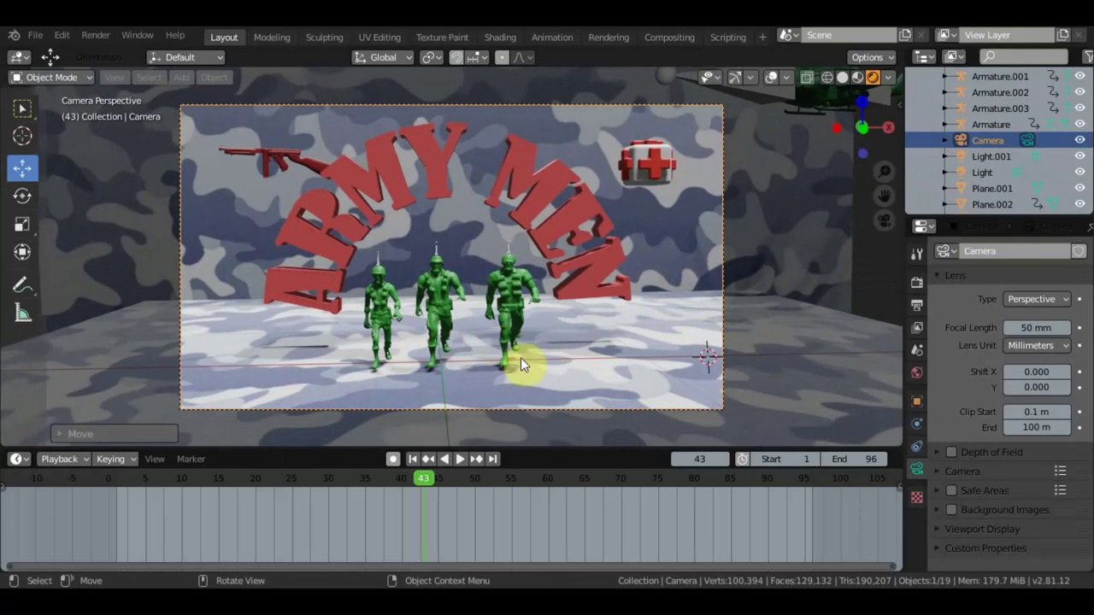
key(KP_7)
mouse_move(540, 329)
middle_down()
mouse_move(452, 284)
mouse_move(409, 193)
mouse_move(356, 138)
middle_up()
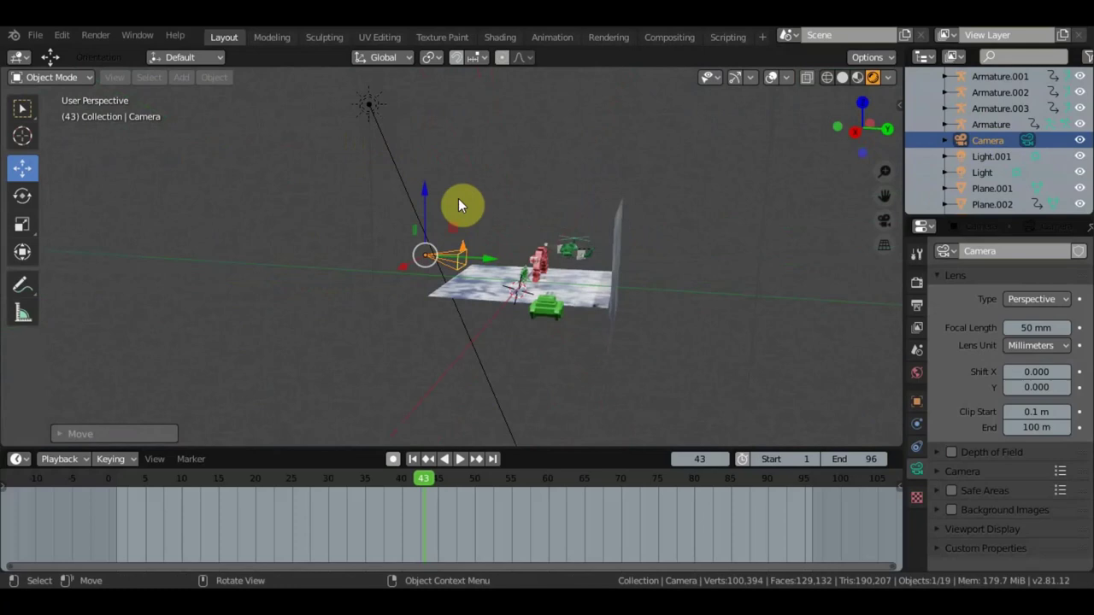
scroll(458, 206, up, 3)
scroll(506, 206, up, 2)
scroll(516, 199, up, 2)
scroll(521, 205, up, 2)
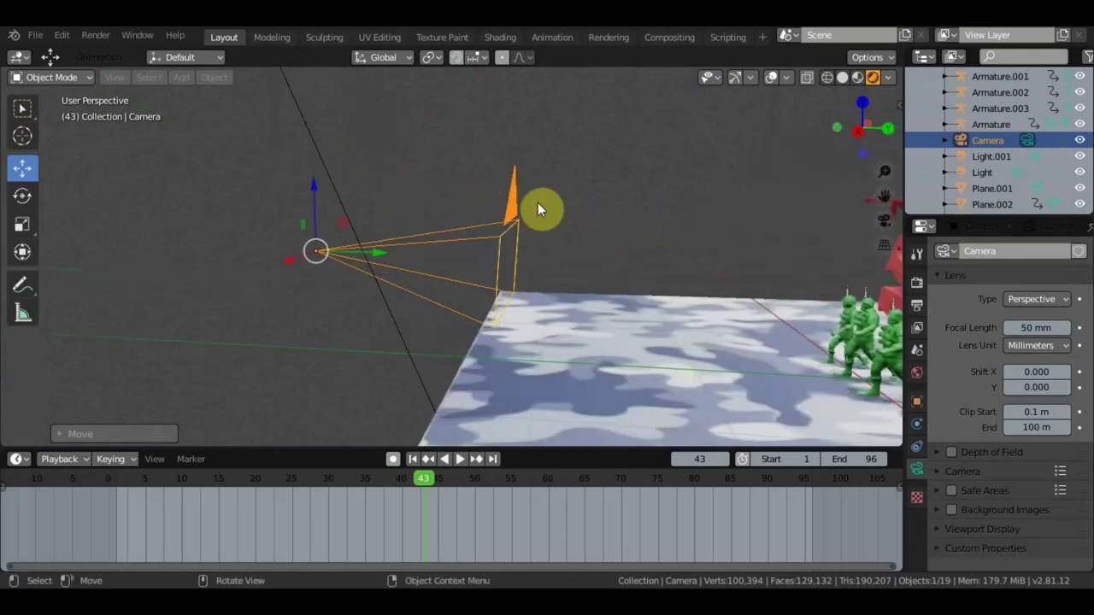
shift+middle_drag(726, 170, 523, 107)
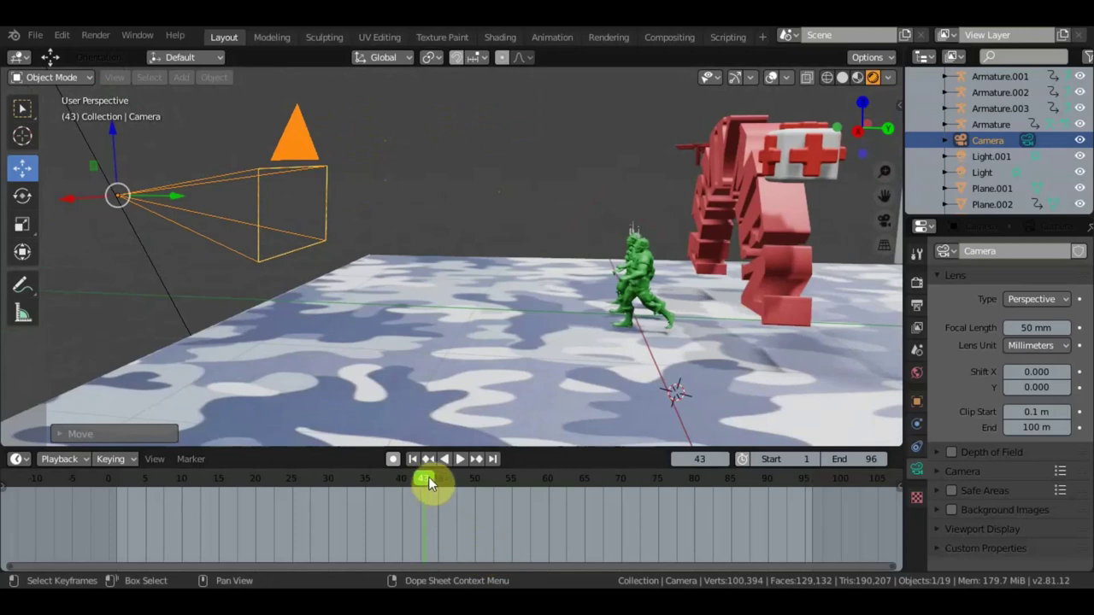
- Play the animation, then scrub back toward the start while looking through the camera
key(space)
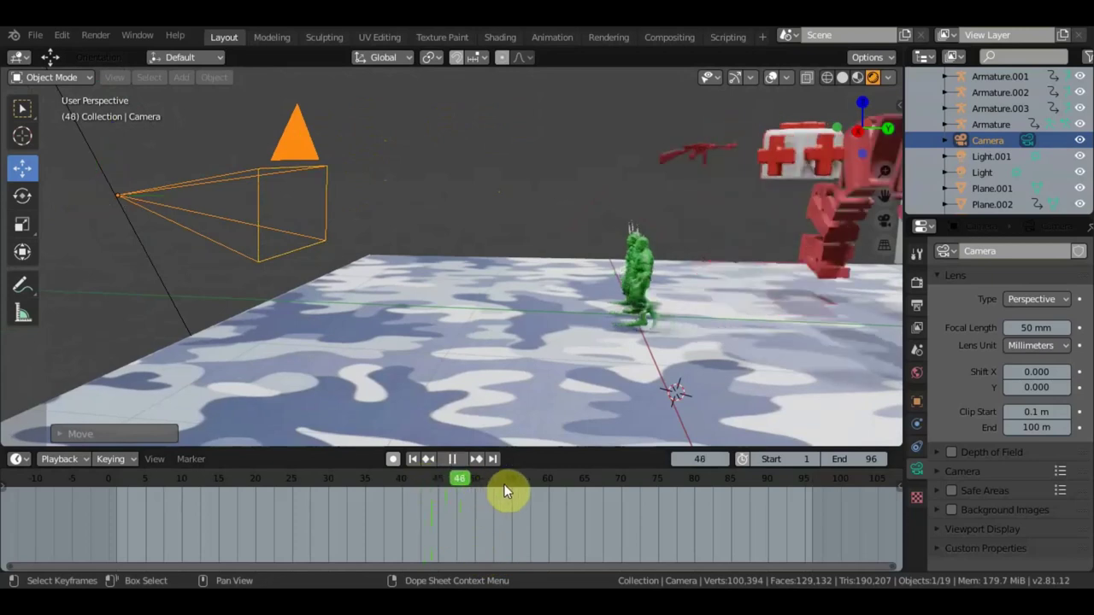
key(space)
key(KP_Decimal)
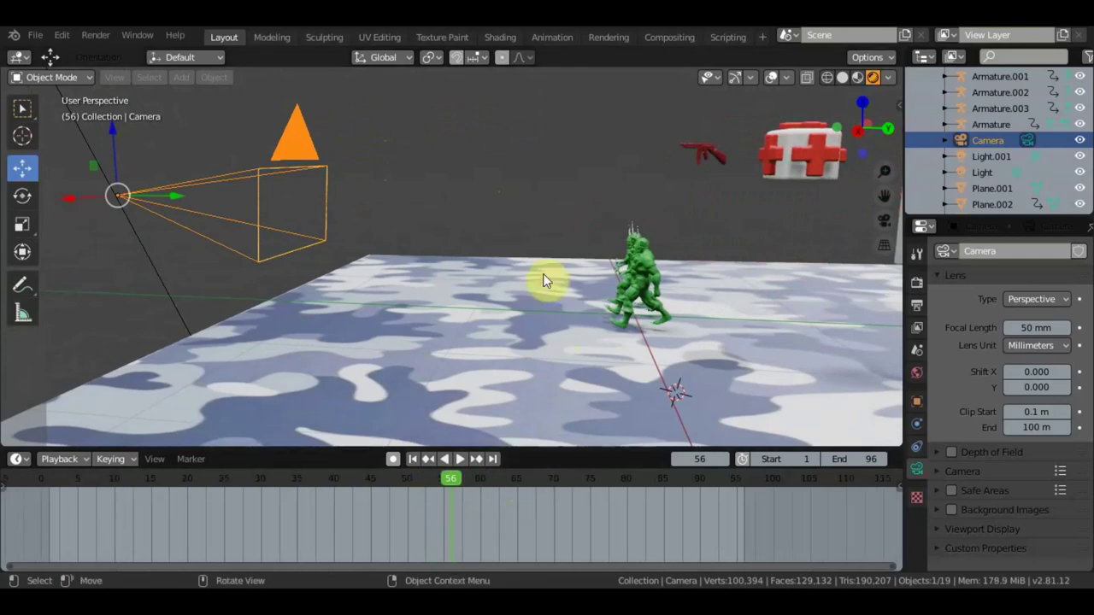
key(KP_0)
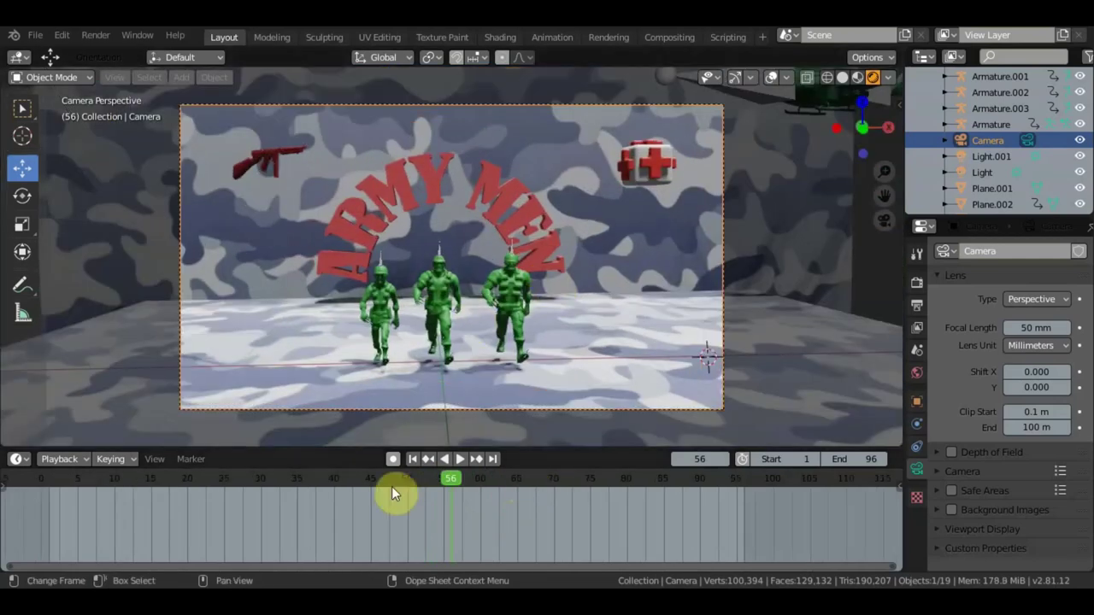
drag(236, 484, 75, 468)
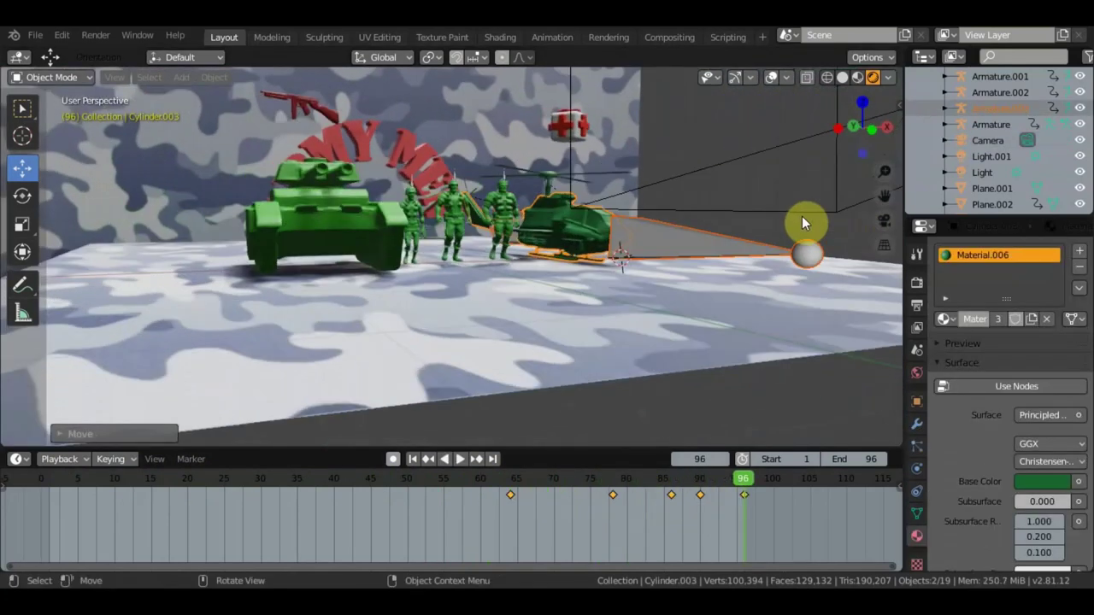
- Insert a LocRot keyframe for the helicopter at frame 96 and view through the camera
key(i)
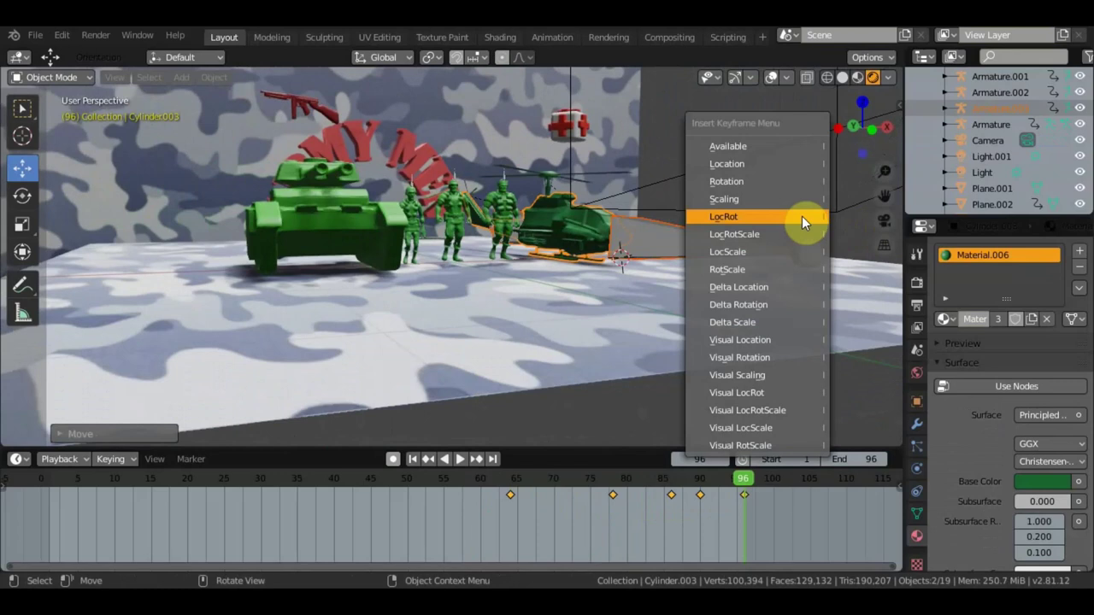
click(800, 216)
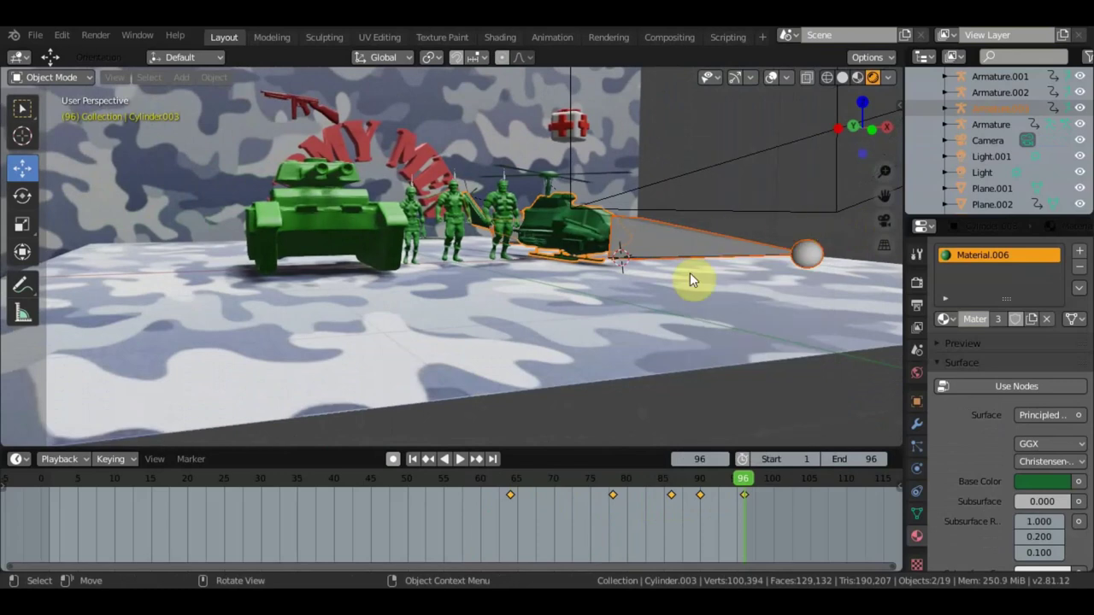
key(KP_0)
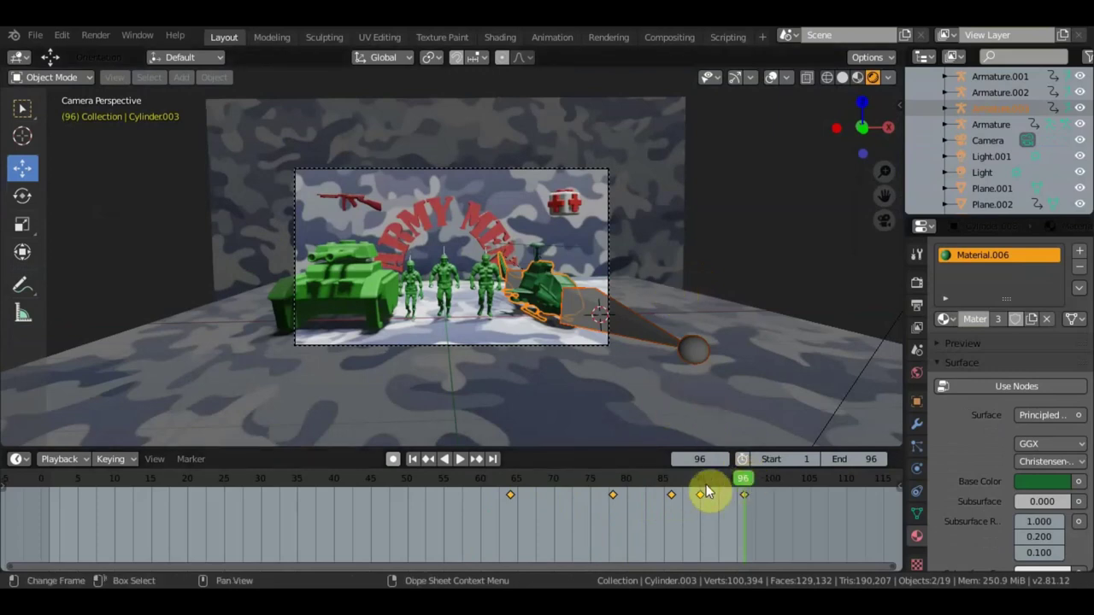
- Scrub to frames 60–64 to check the approach, then select and orbit around the camera
drag(706, 484, 478, 488)
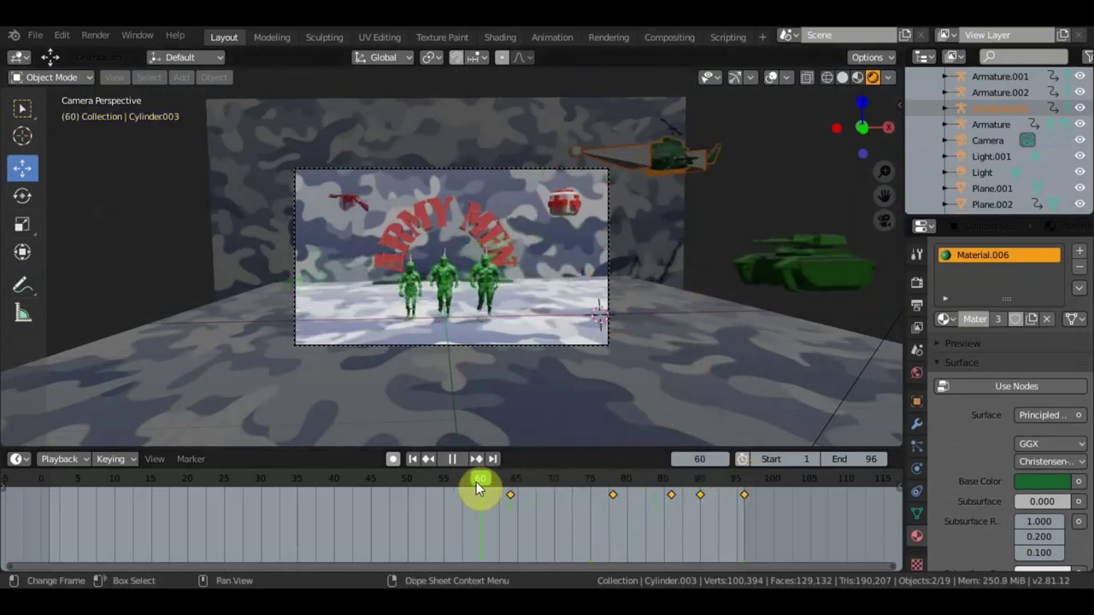
drag(477, 487, 511, 488)
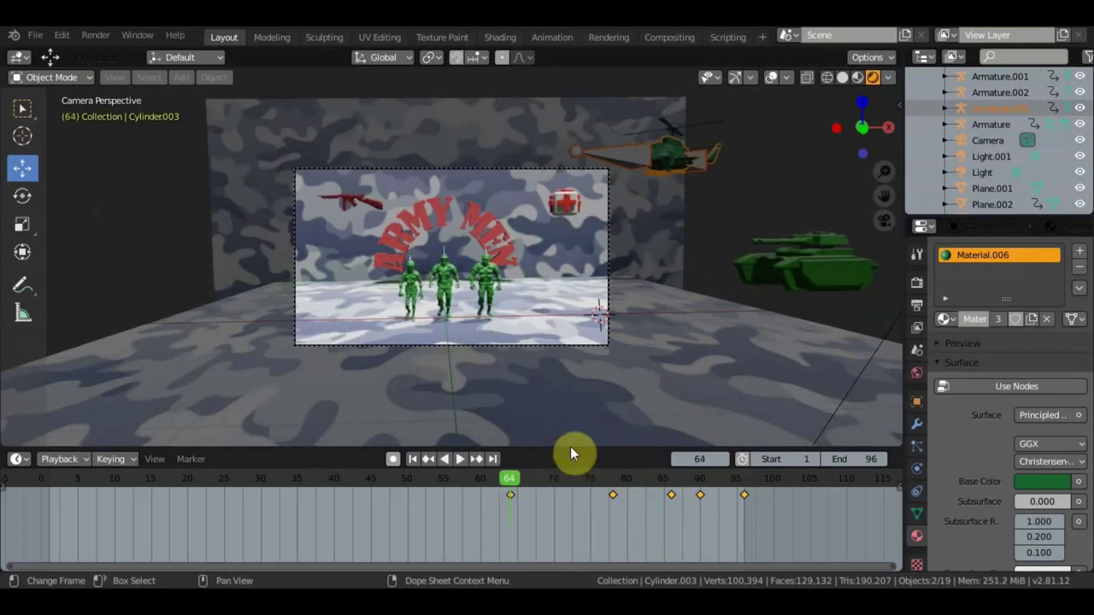
click(991, 140)
mouse_move(759, 245)
middle_down()
mouse_move(581, 261)
mouse_move(578, 282)
middle_up()
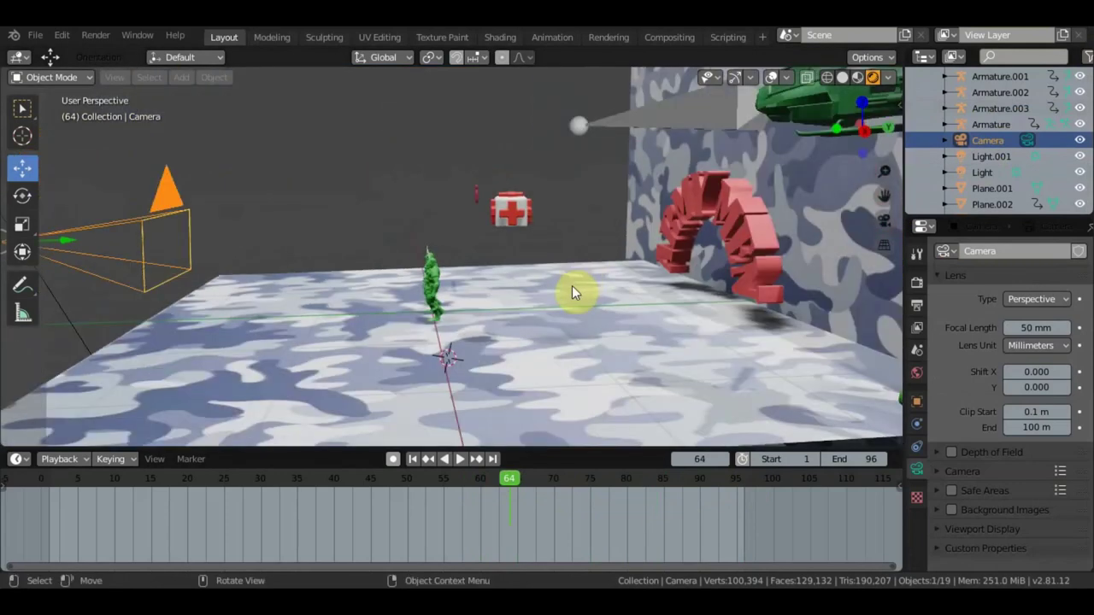
- Keyframe the camera's location and rotation at frame 64, then preview the animation up to frame 96
key(i)
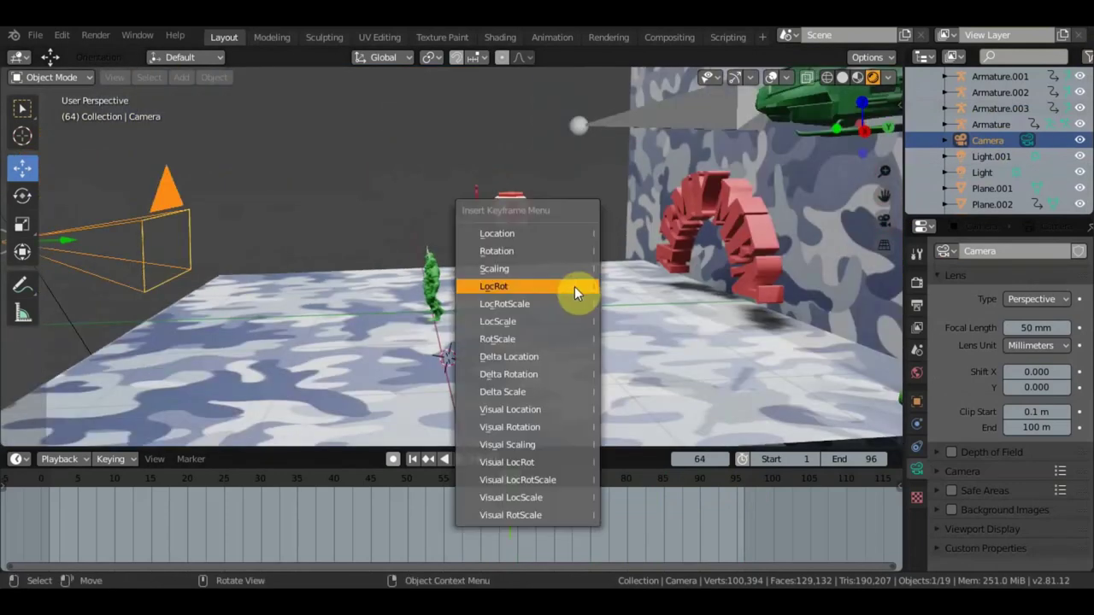
click(572, 286)
middle_drag(429, 230, 326, 224)
drag(205, 247, 59, 245)
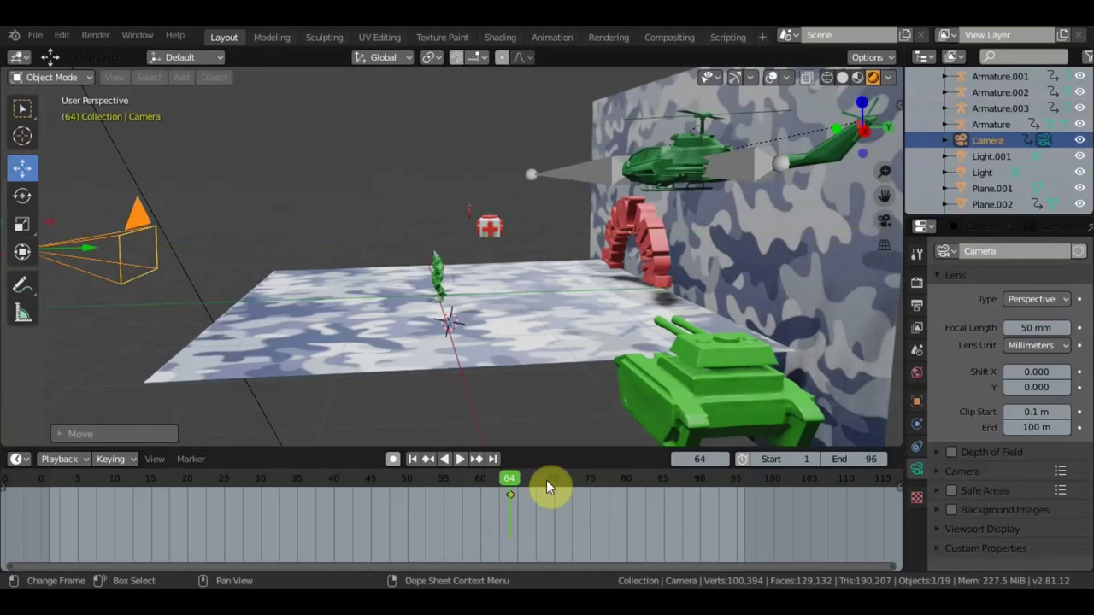
key(space)
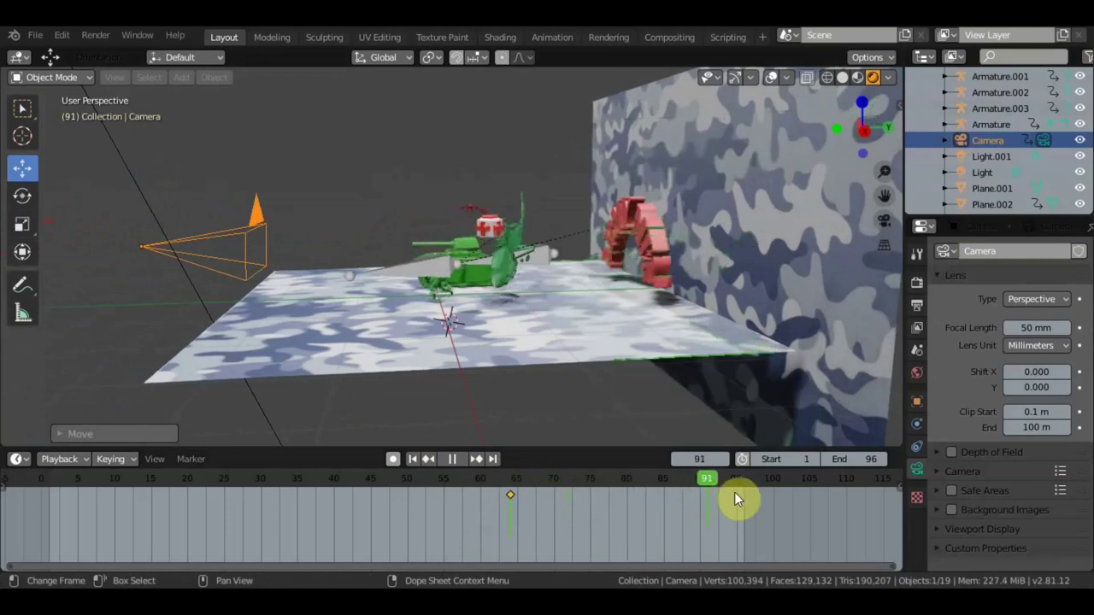
click(623, 482)
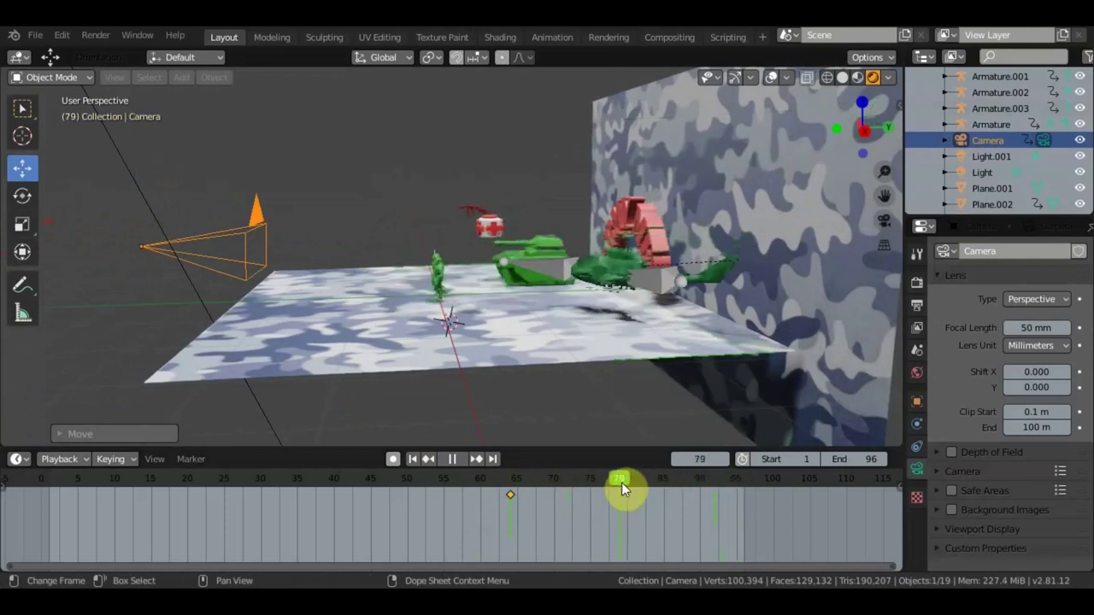
drag(625, 482, 745, 491)
key(space)
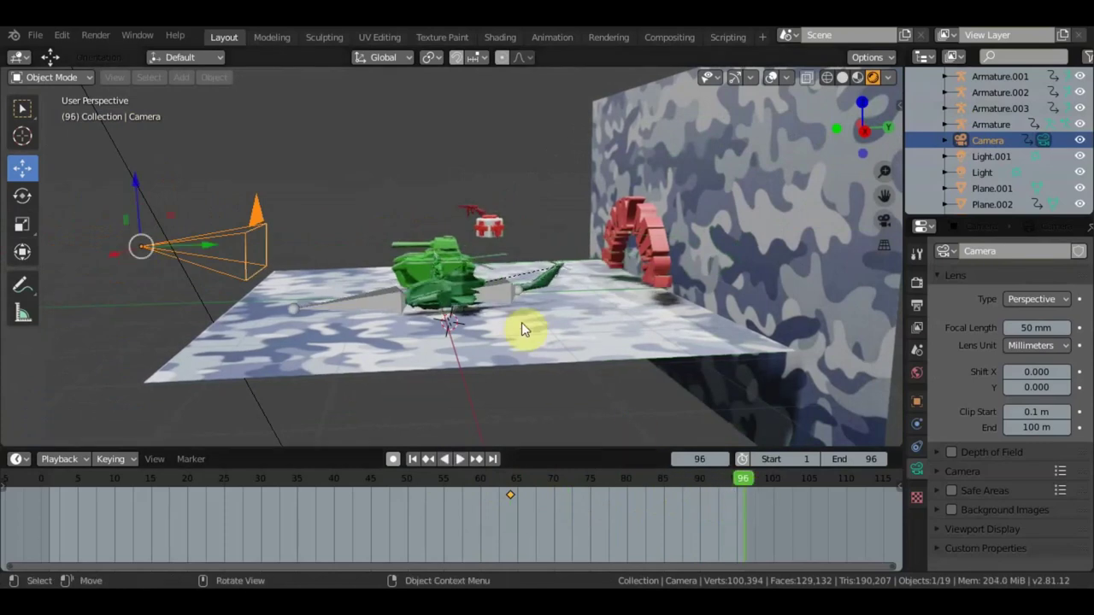
- Pull the camera back from the scene, checking the framing in side and camera views
key(KP_0)
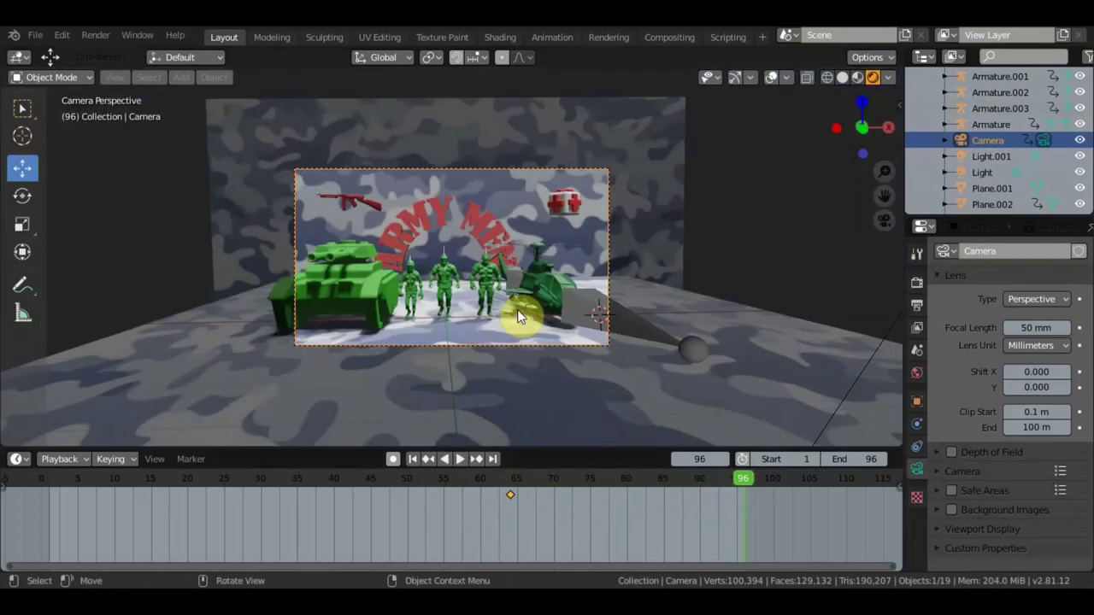
key(KP_3)
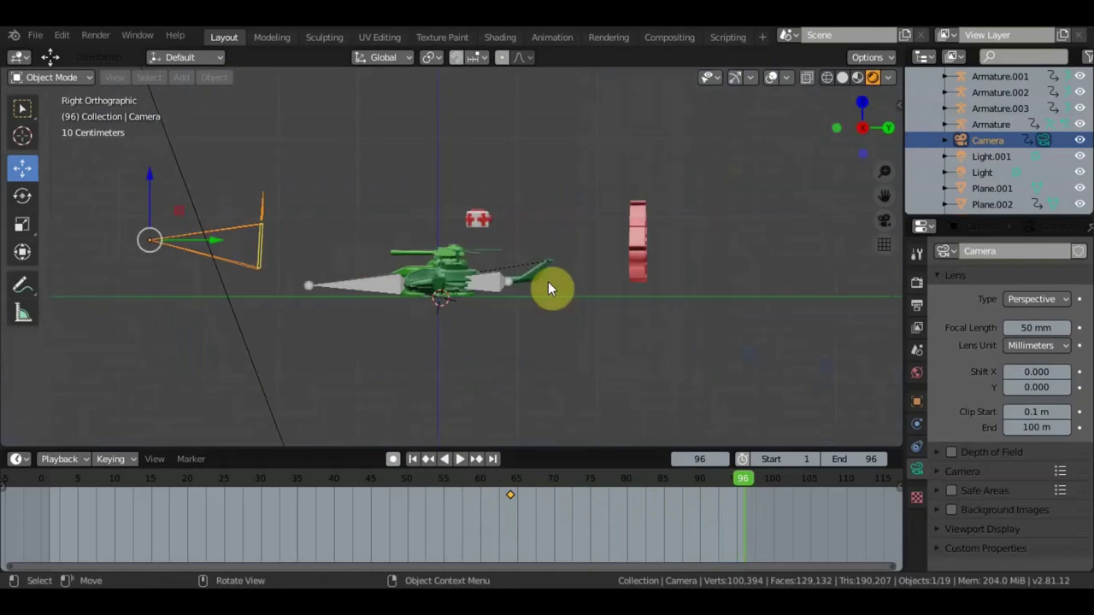
drag(215, 237, 24, 248)
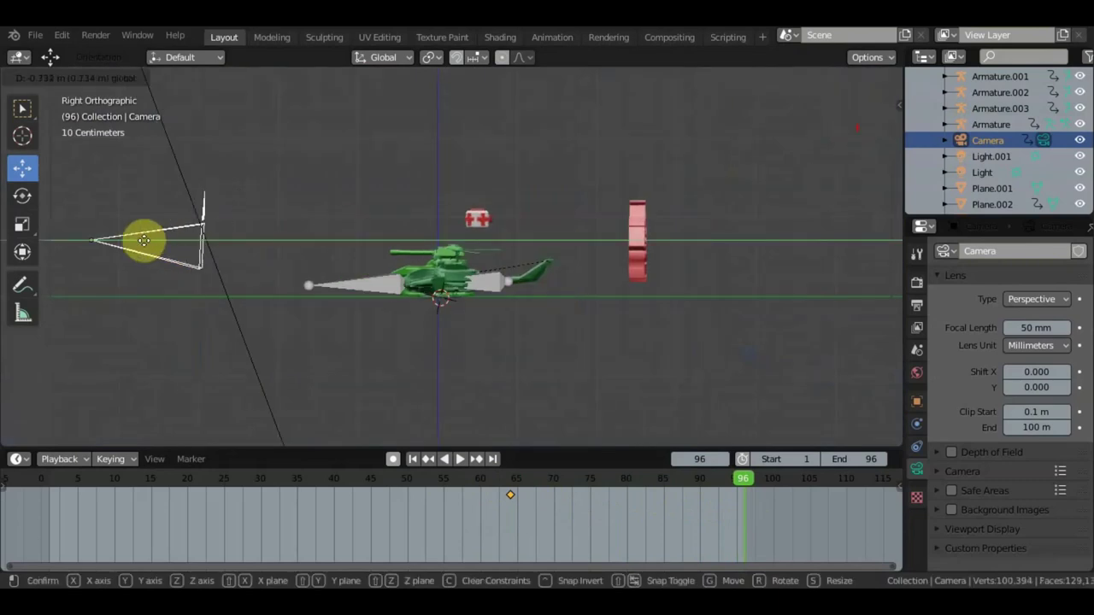
key(KP_0)
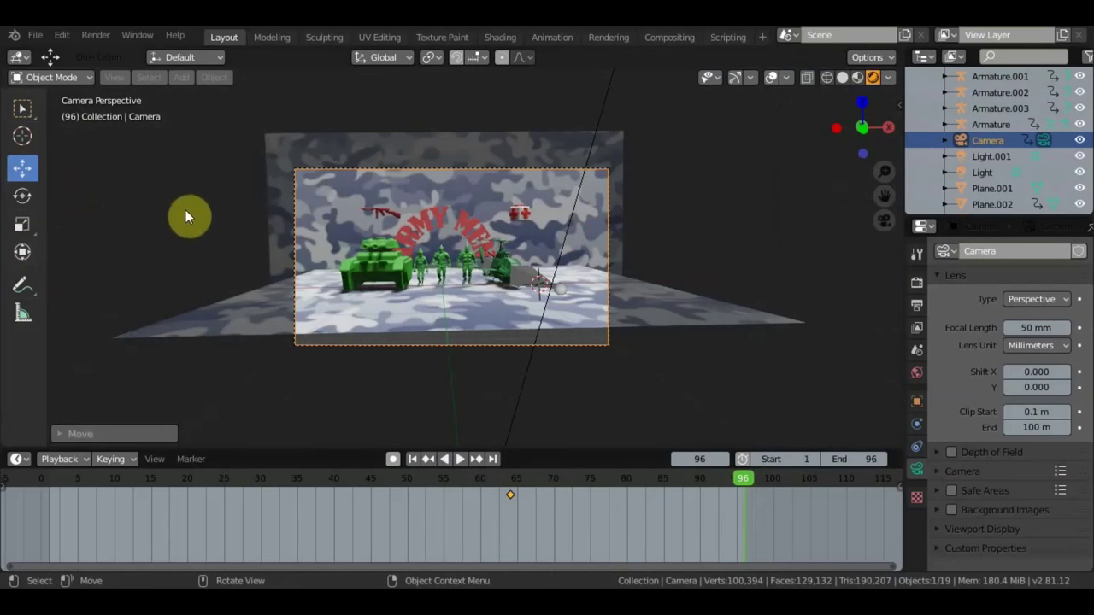
drag(325, 253, 316, 238)
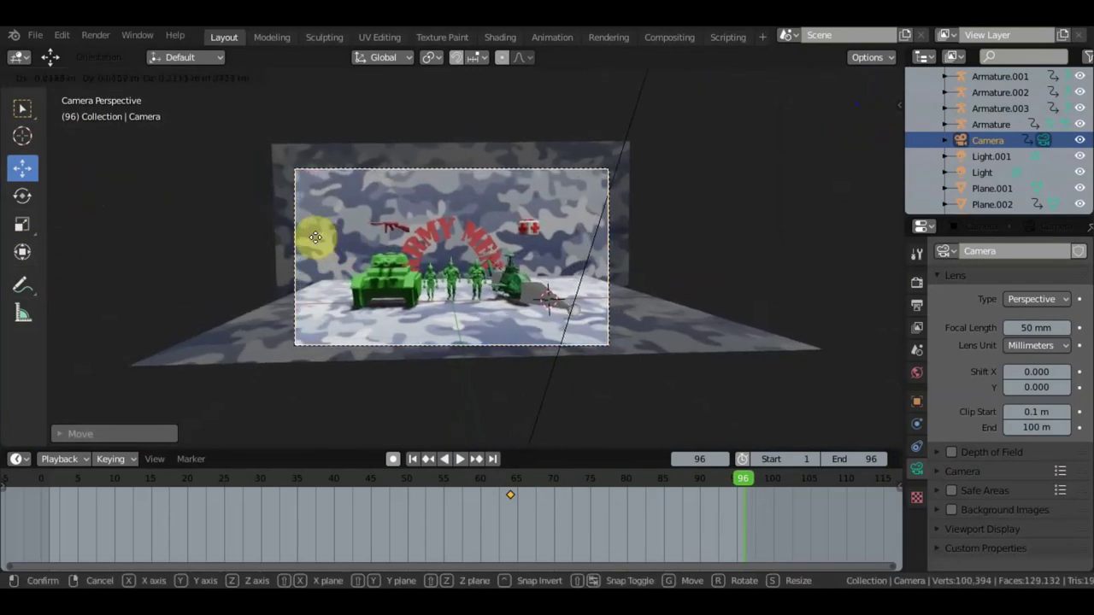
key(KP_3)
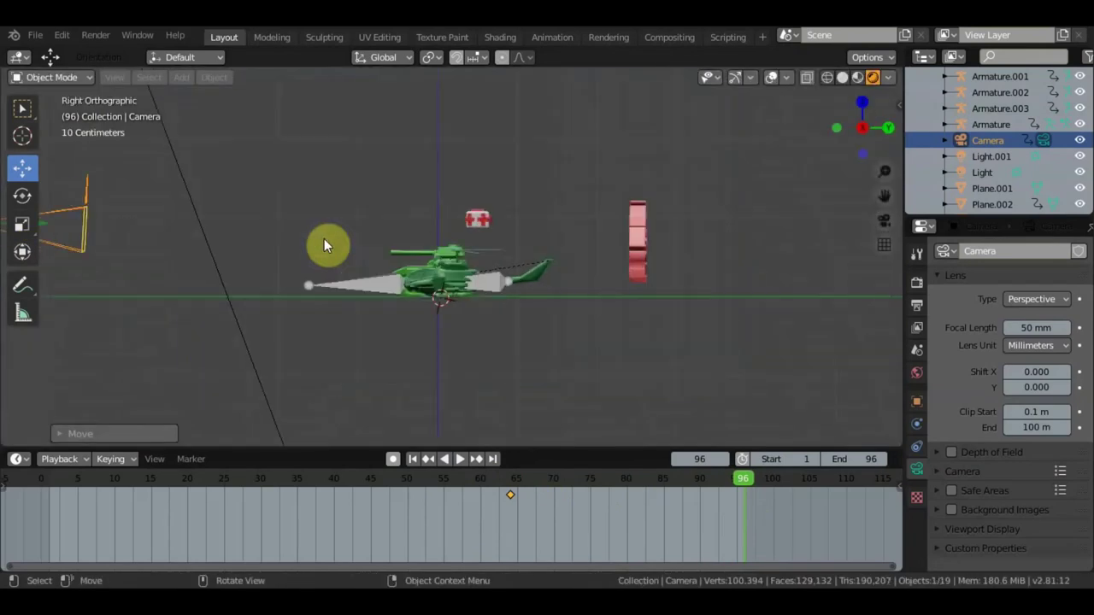
scroll(128, 201, down, 2)
drag(175, 235, 254, 255)
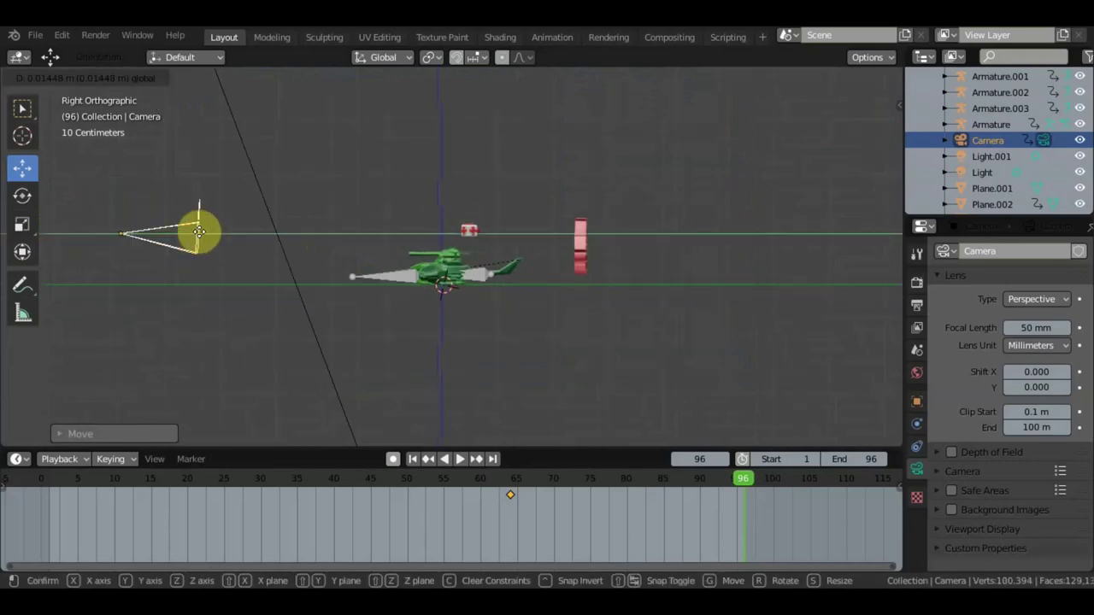
key(KP_0)
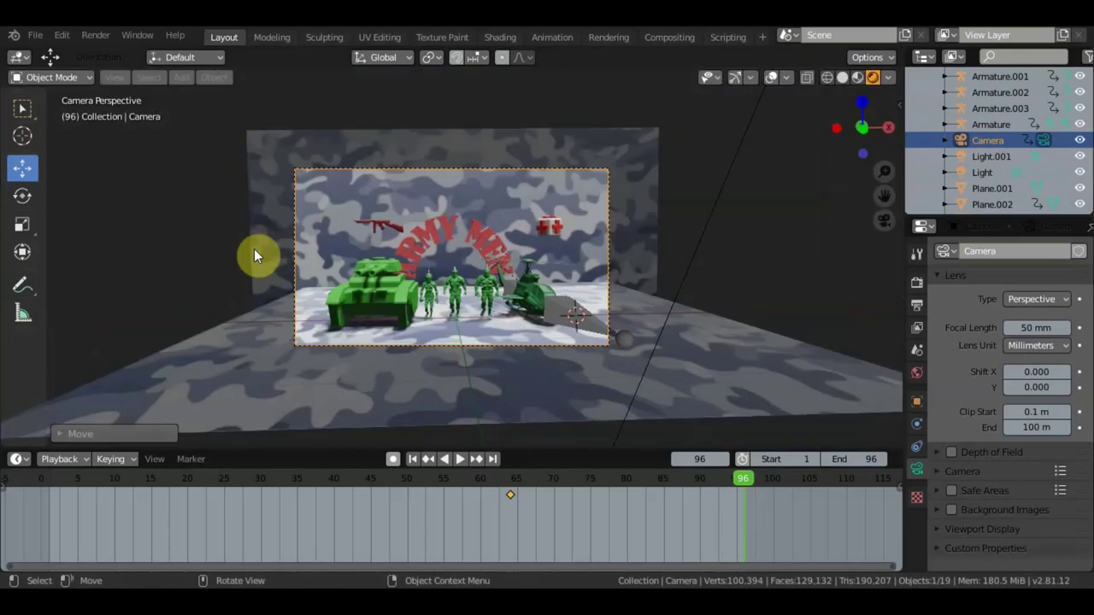
- Fine-tune the camera's position and tilt to frame the tank, soldiers, helicopter and title
key(g)
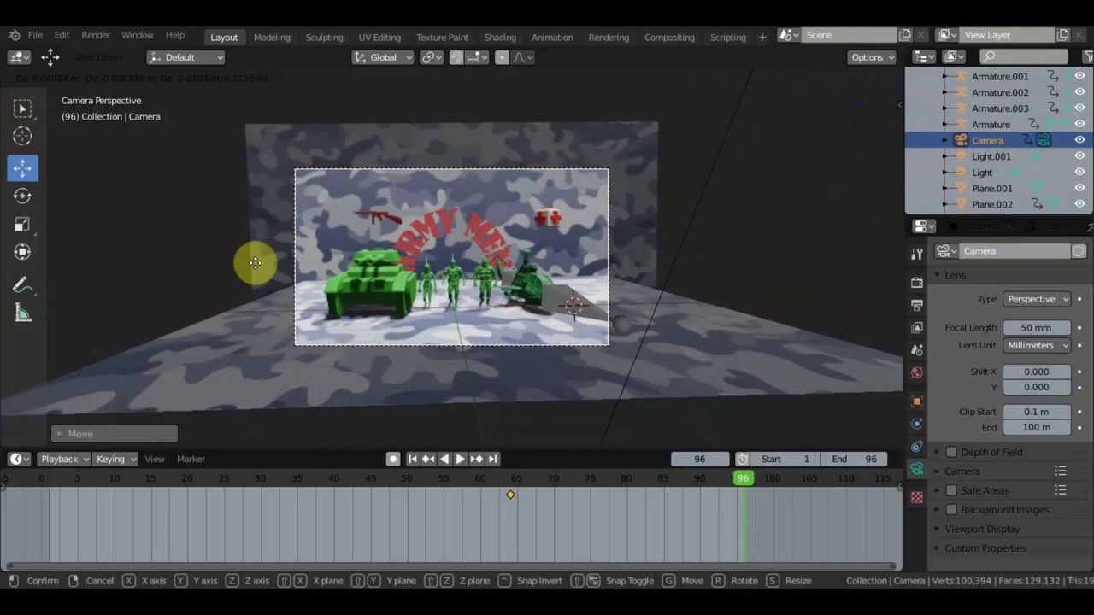
click(256, 260)
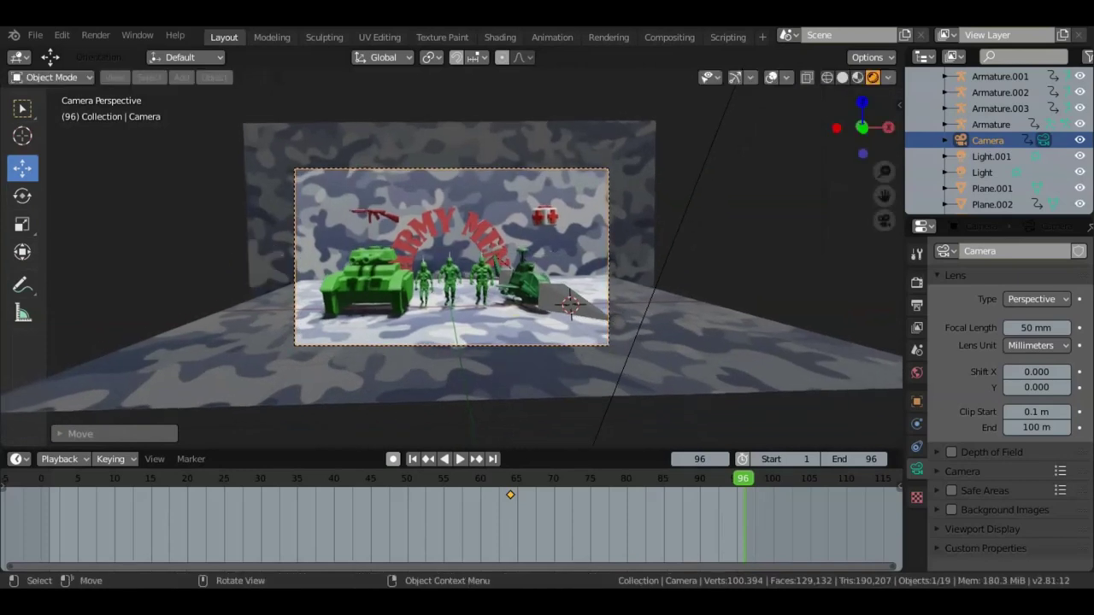
key(r)
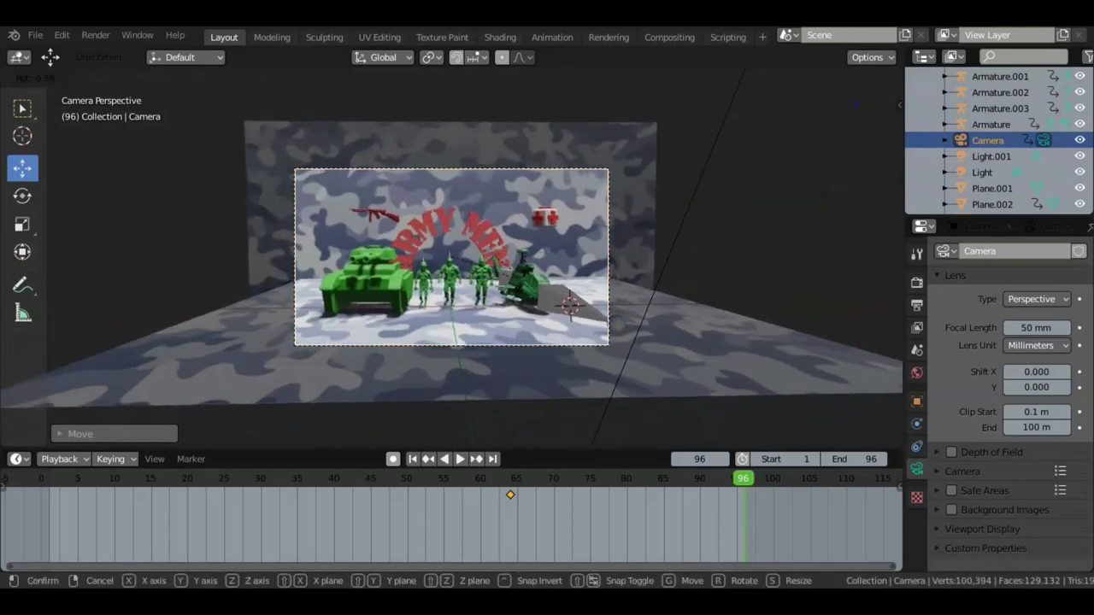
click(523, 282)
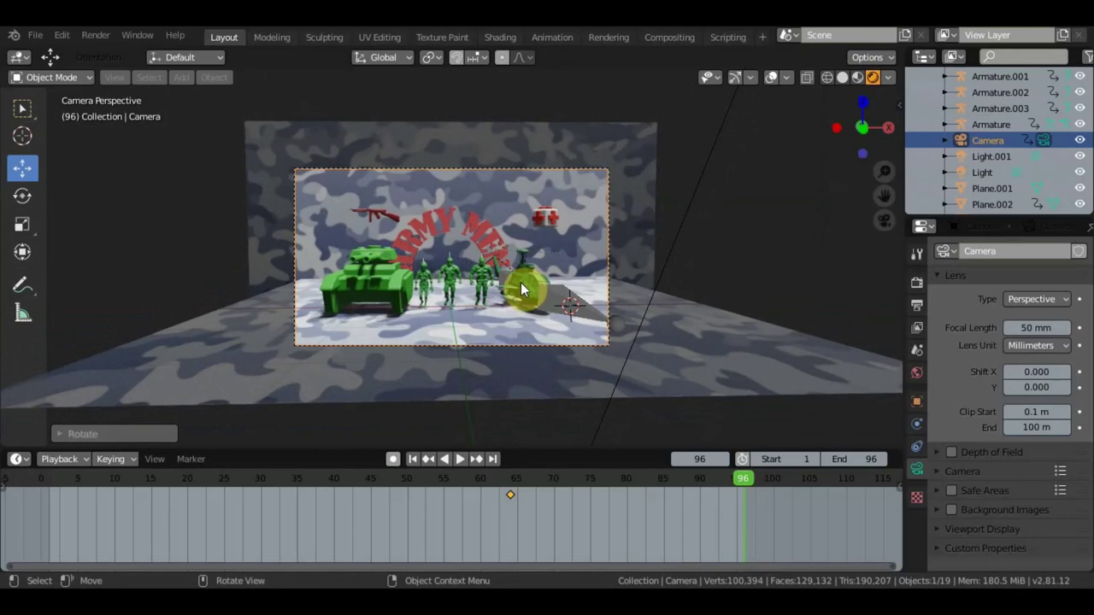
key(g)
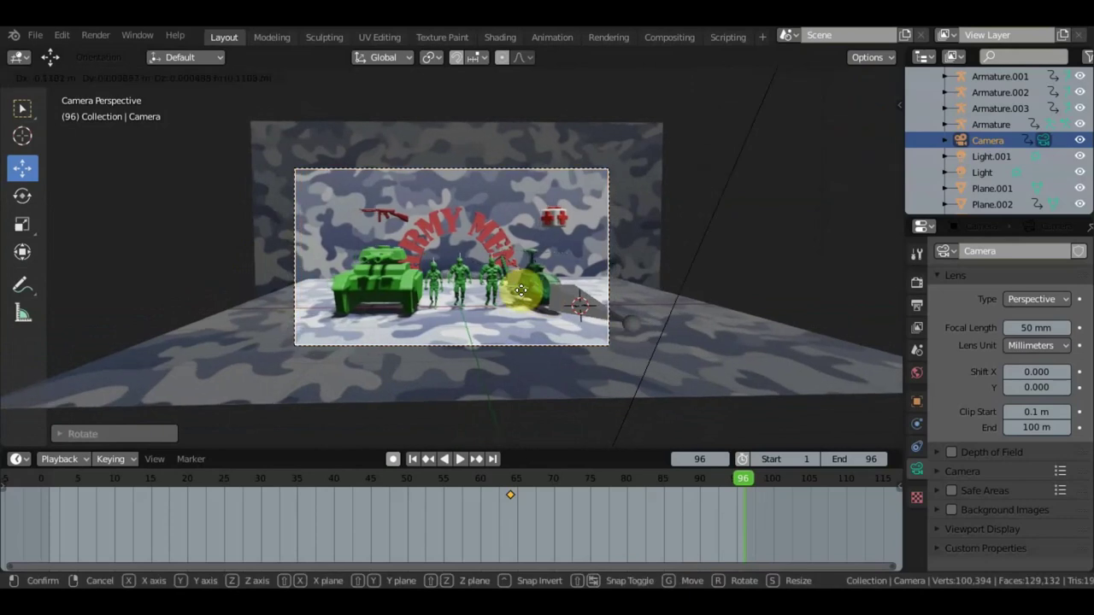
click(520, 291)
key(g)
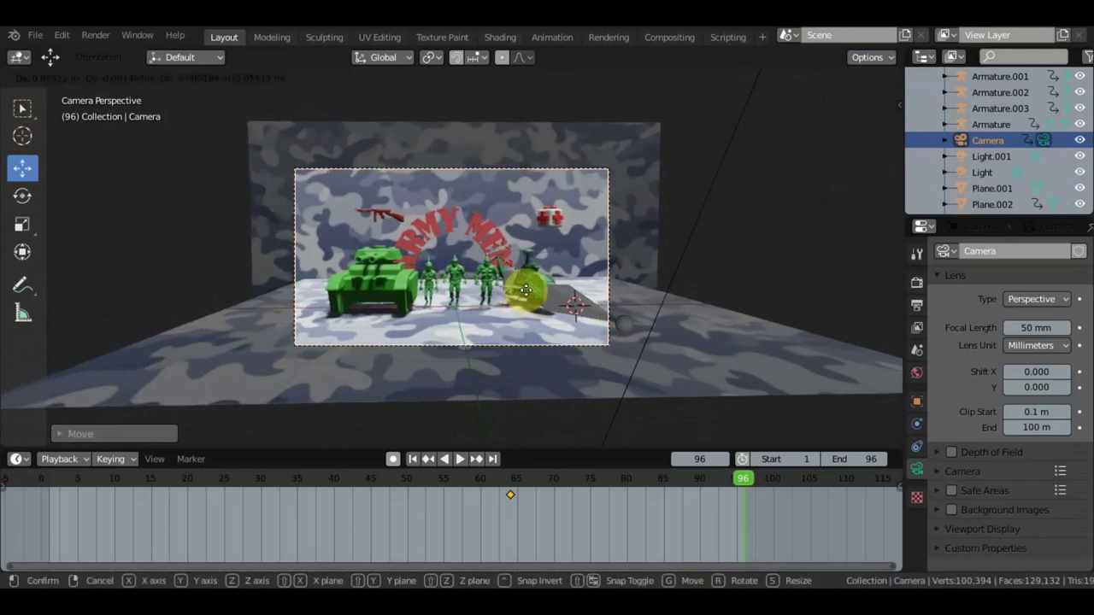
click(530, 288)
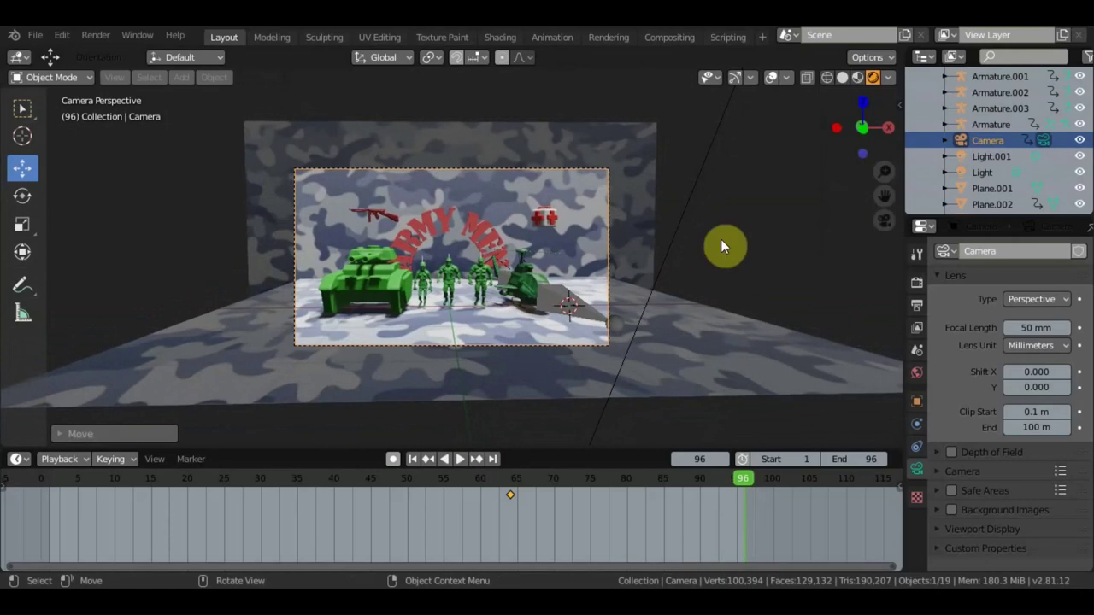
- Insert a LocRot keyframe for the camera at frame 96 and fill the viewport with its view
key(i)
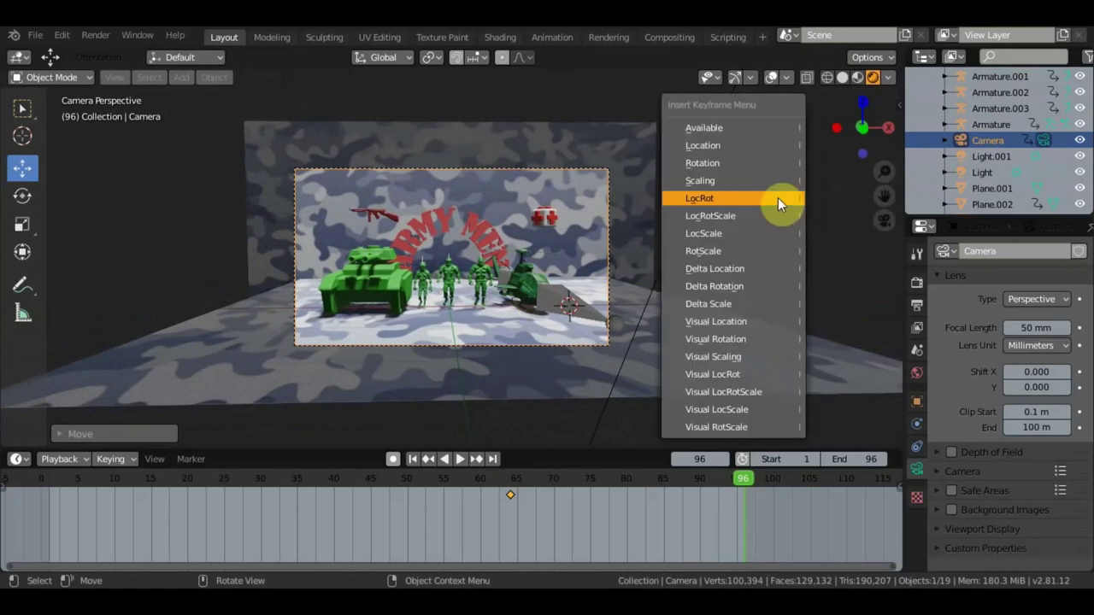
click(778, 197)
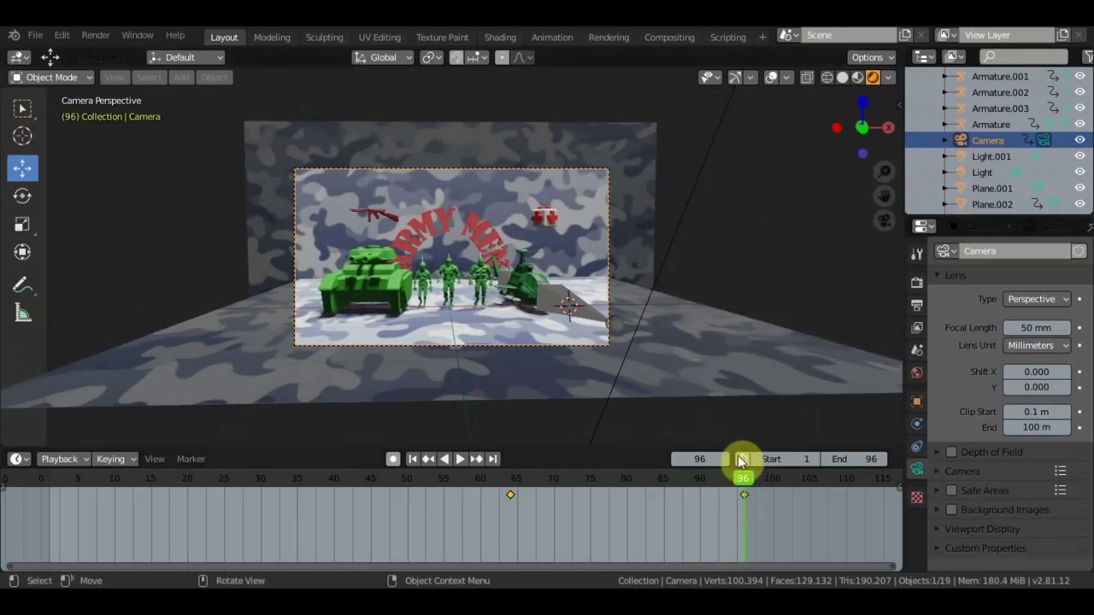
key(Home)
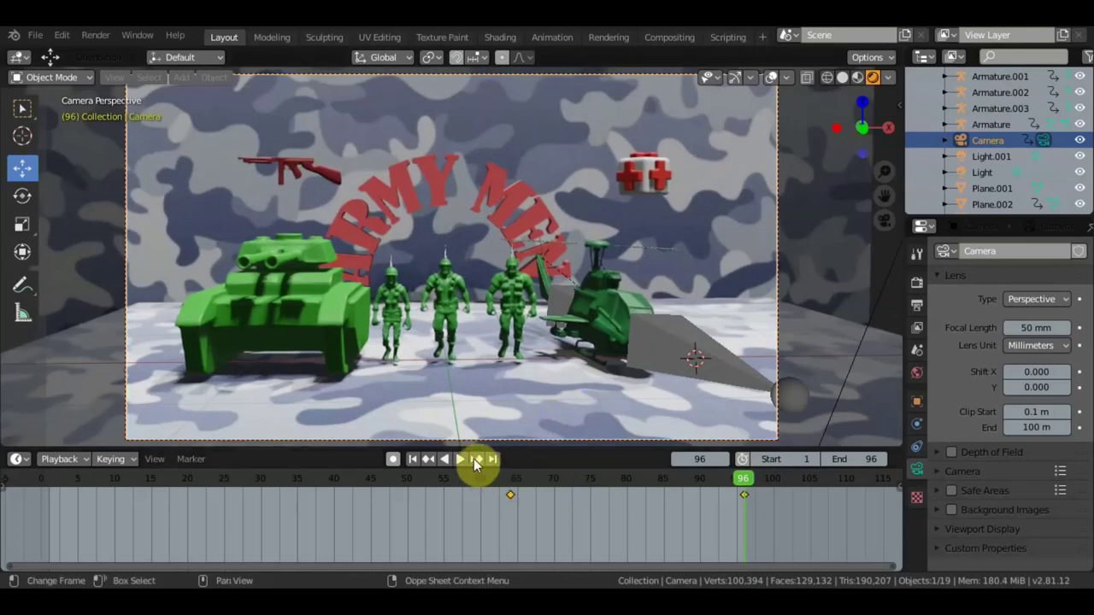
- Play the intro from the start, pause at frame 14, and orbit to an angled side view
click(460, 459)
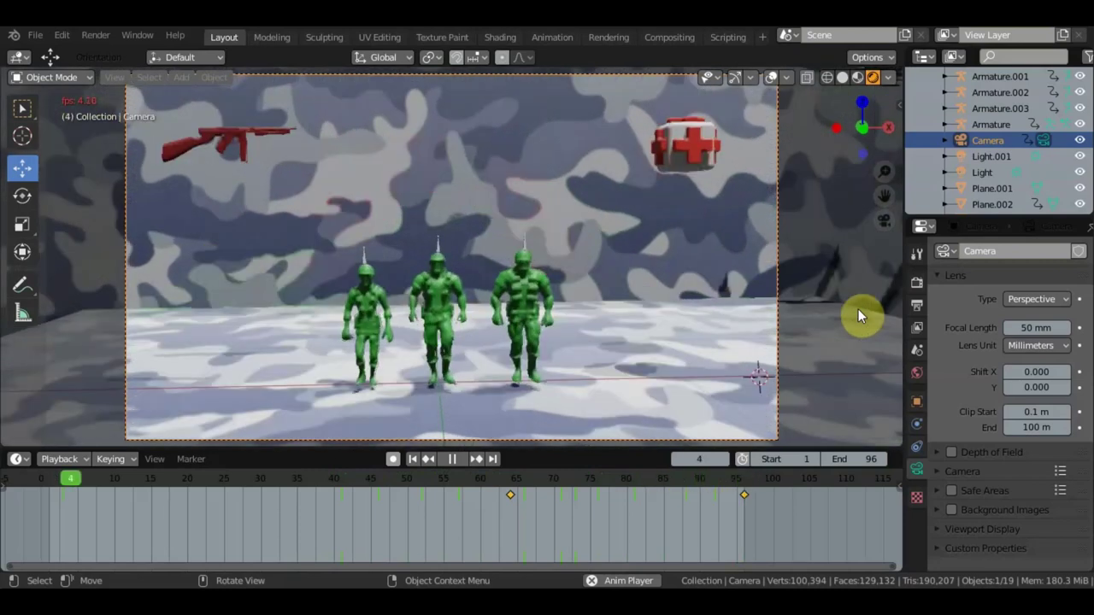
click(454, 459)
scroll(748, 329, down, 2)
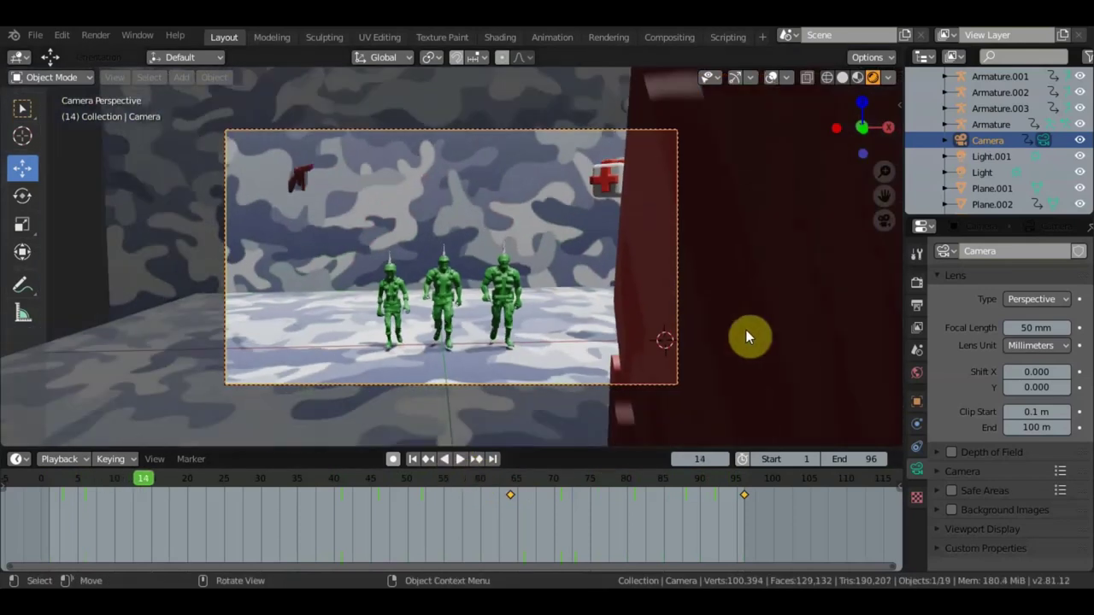
key(KP_3)
scroll(726, 288, up, 5)
mouse_move(783, 292)
middle_down()
mouse_move(43, 310)
mouse_move(125, 299)
mouse_move(57, 289)
mouse_move(12, 453)
middle_up()
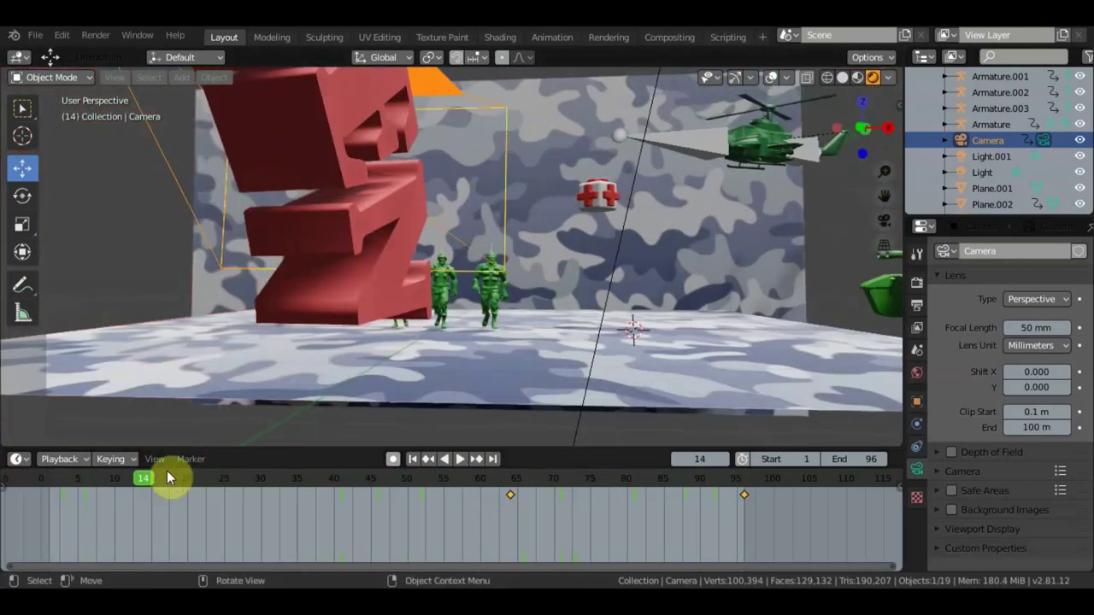
- Resume playback and stop at frame 65 to check the camera pull-back
key(space)
click(450, 513)
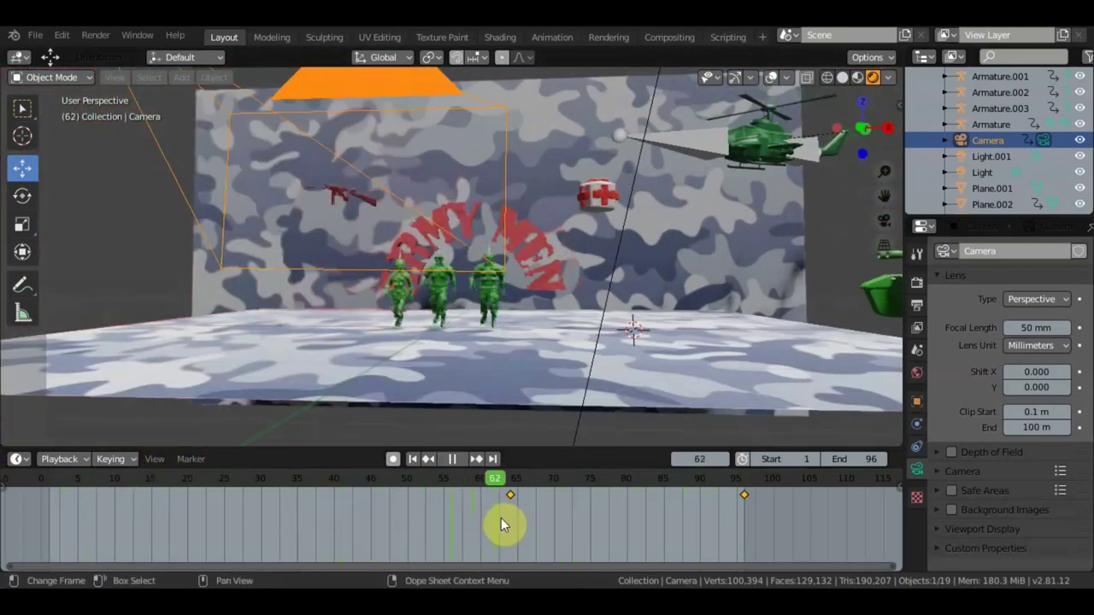
scroll(503, 376, up, 5)
key(space)
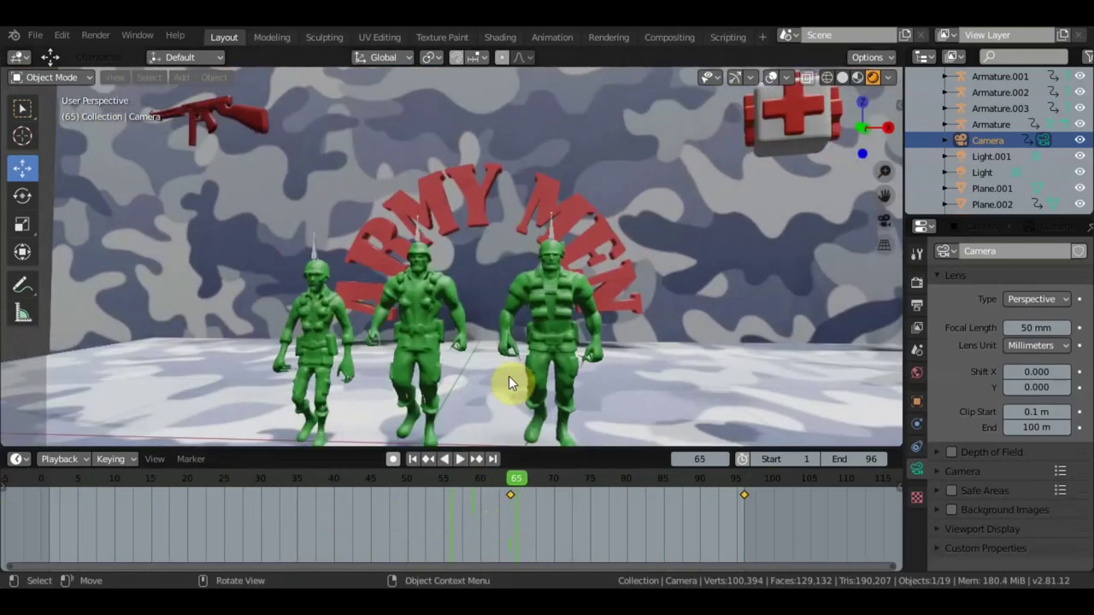
scroll(508, 376, down, 2)
scroll(561, 386, down, 2)
scroll(562, 386, down, 1)
scroll(556, 381, down, 2)
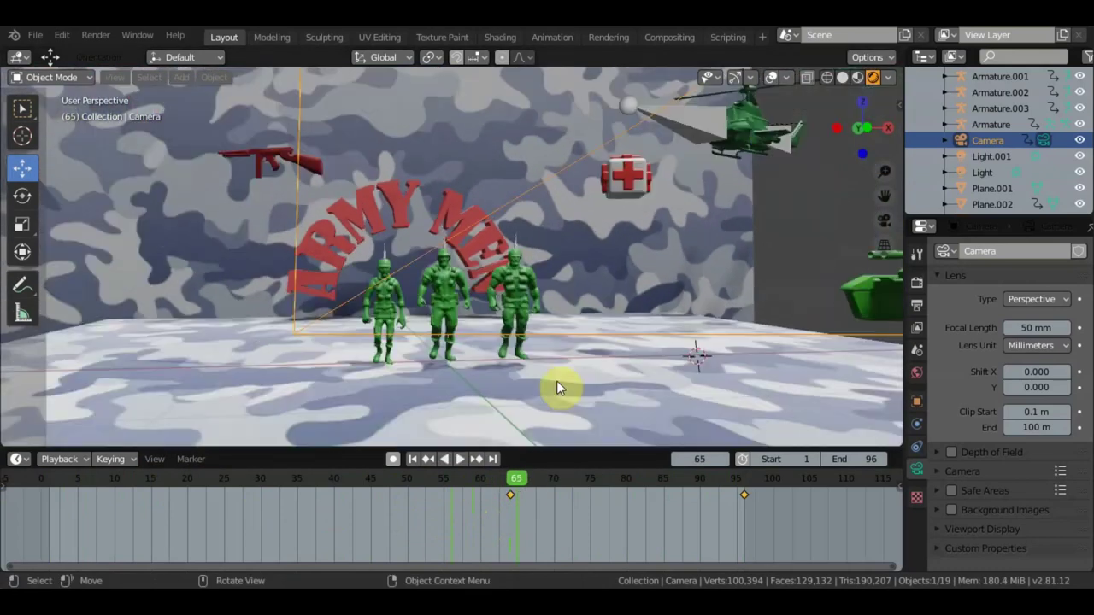